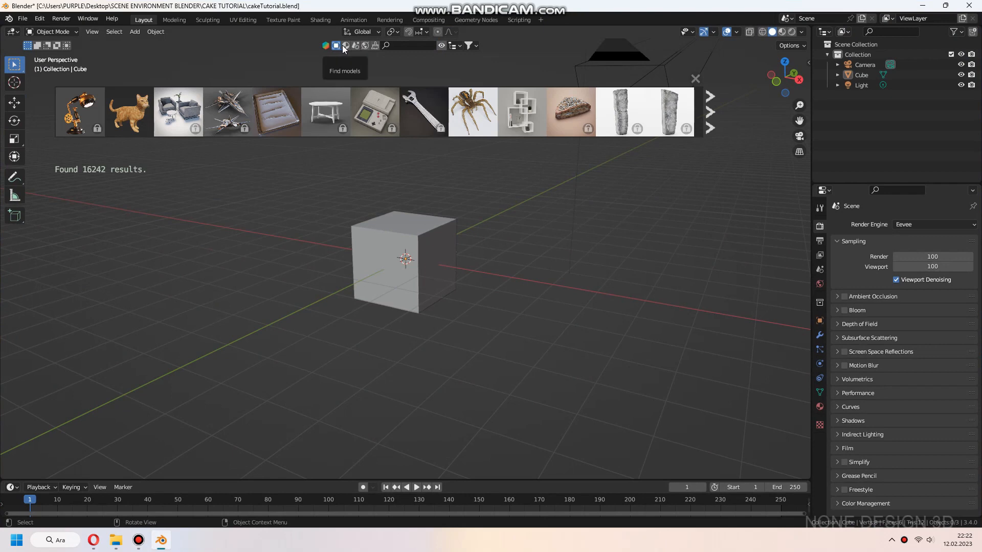
Browse the BlenderKit material, scene, HDR and brush libraries in the viewport asset bar and close it.
click(345, 46)
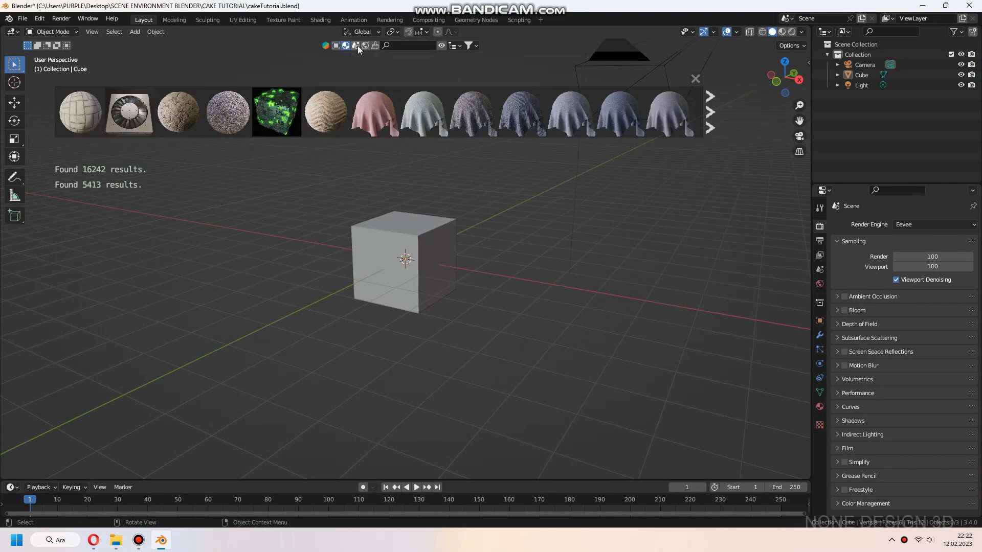
click(356, 46)
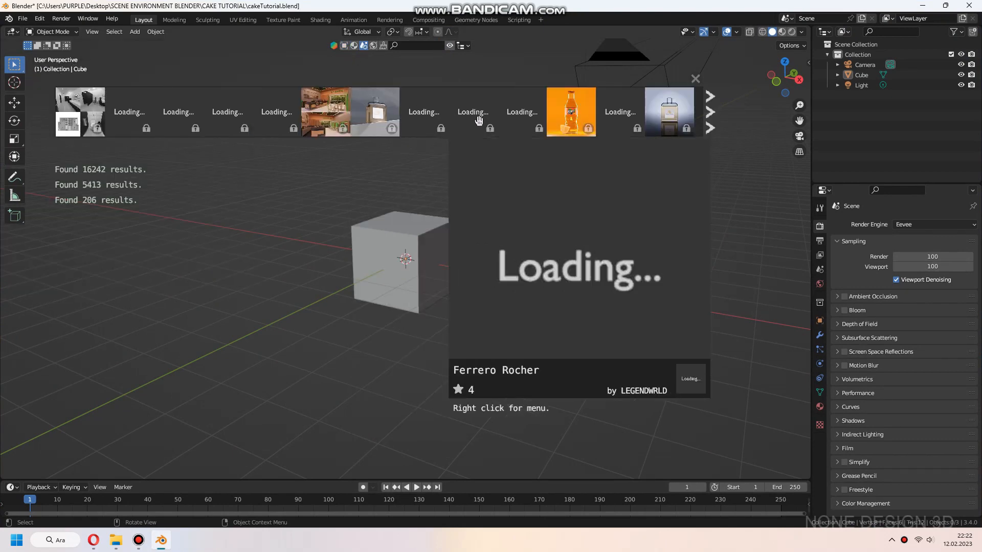
click(373, 46)
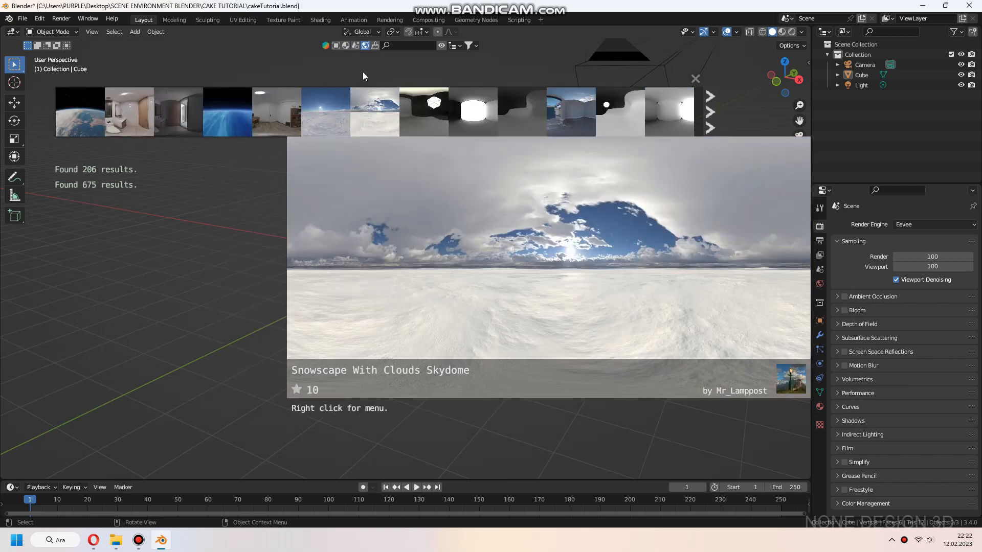
click(376, 44)
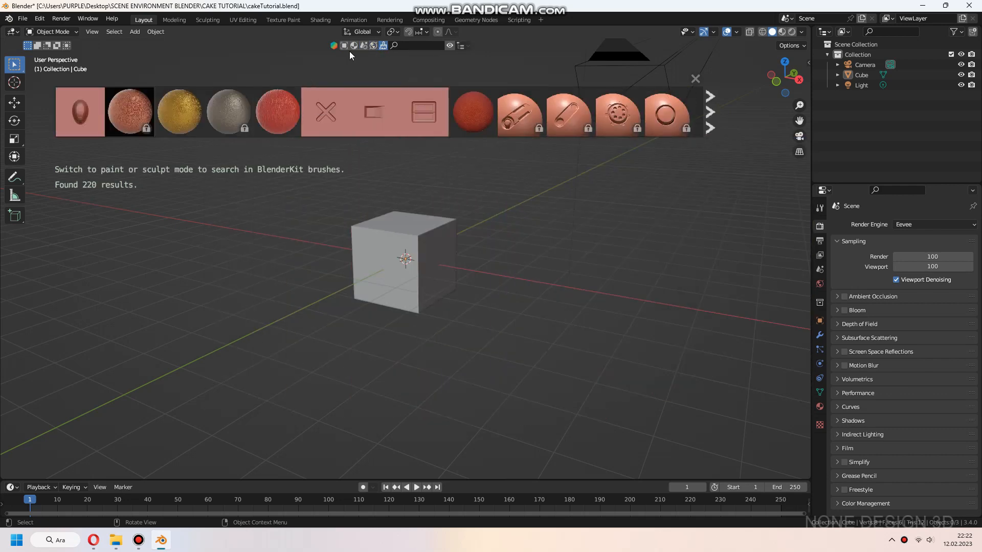
click(353, 46)
click(357, 45)
click(449, 45)
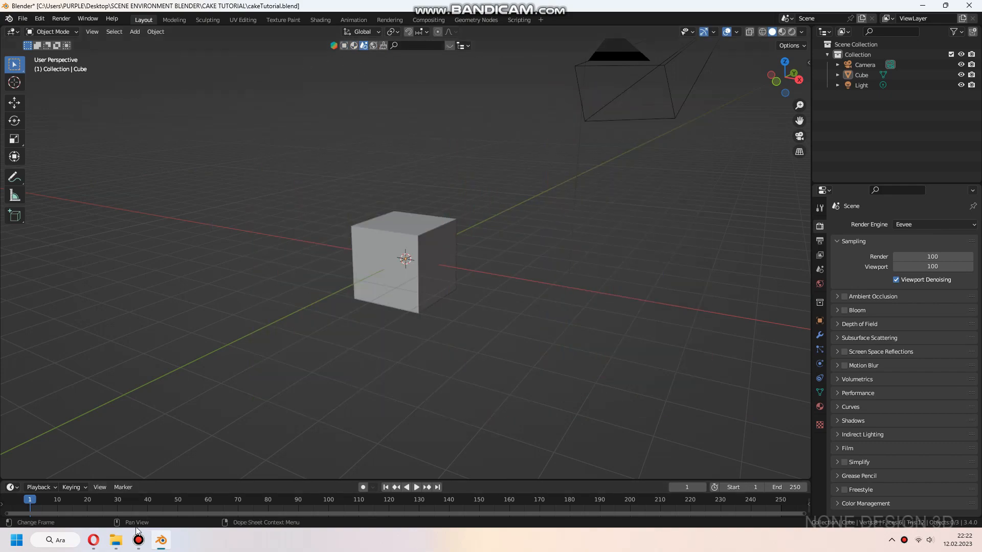
Switch to the Opera browser, open the BlenderKit website and download the BlenderKit v3.4.0.230122 add-on.
click(94, 540)
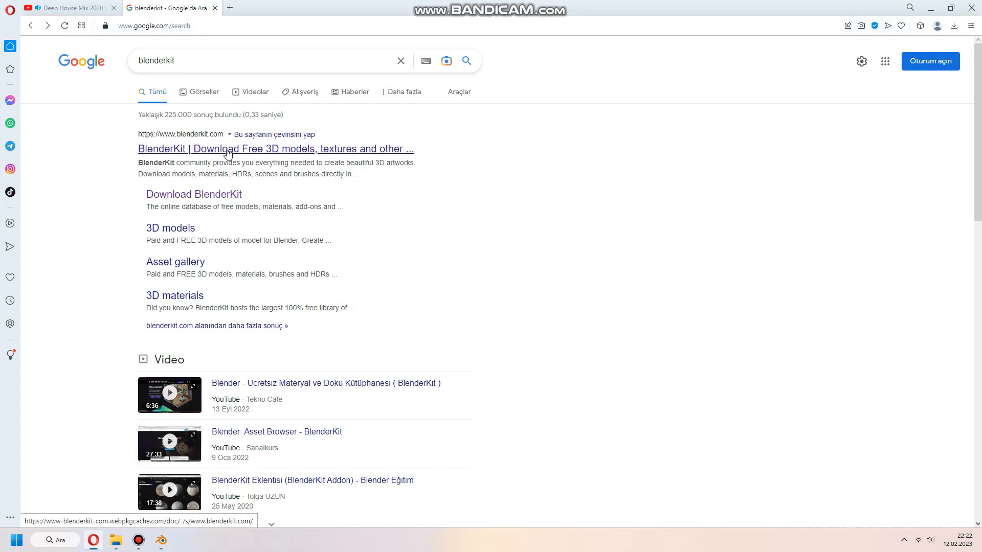
click(356, 148)
click(654, 60)
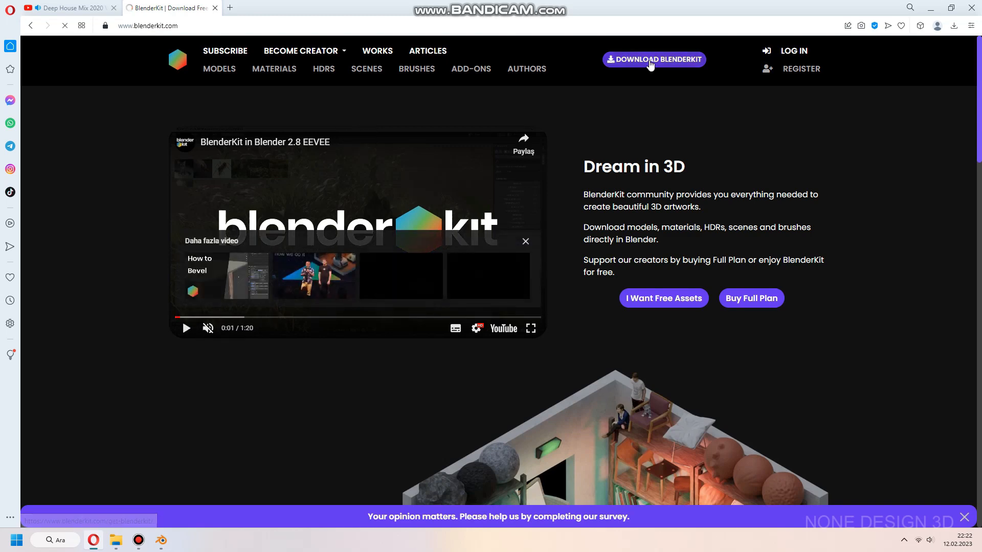
click(501, 151)
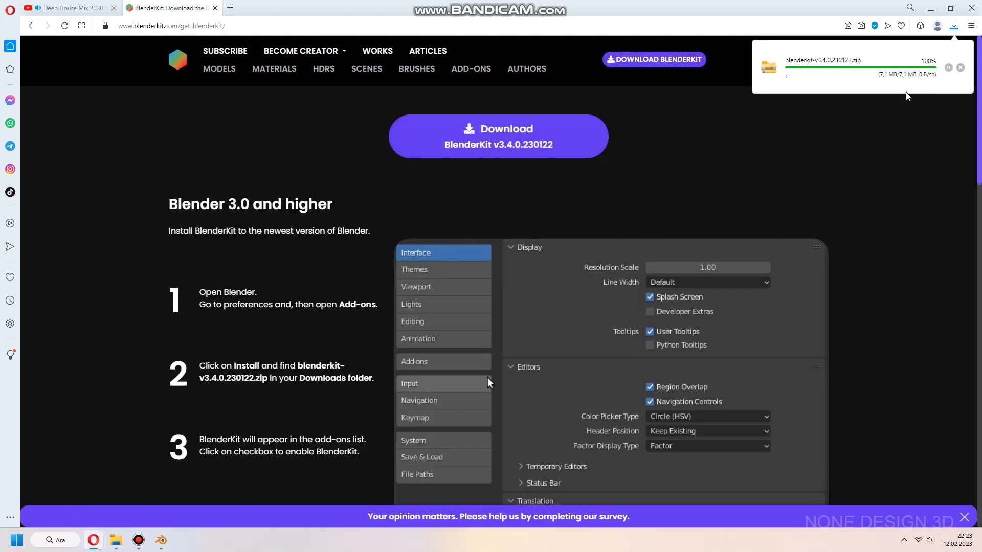
Return to Blender, open the add-on preferences, clear the search filter and collapse the BlenderKit Online Asset Library entry.
click(161, 539)
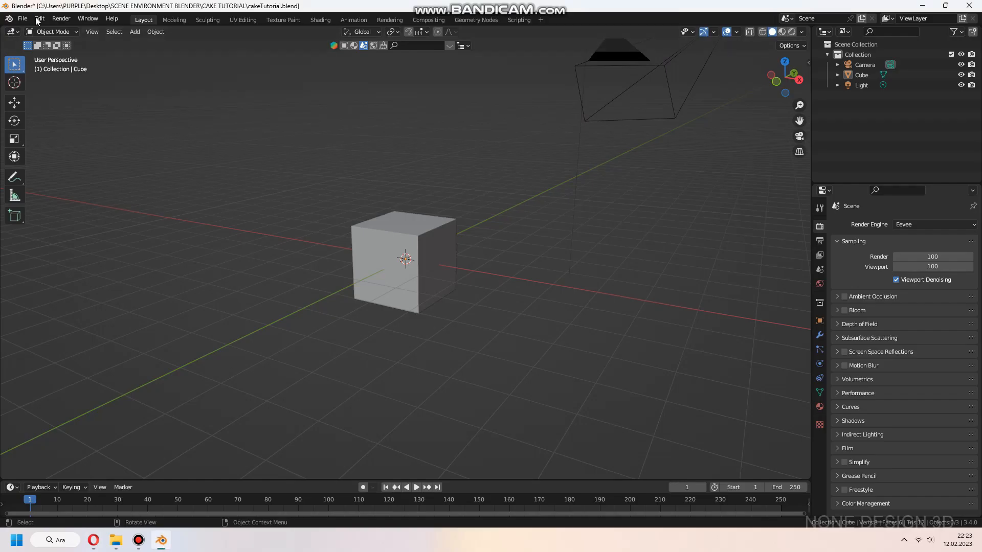
click(40, 18)
click(77, 163)
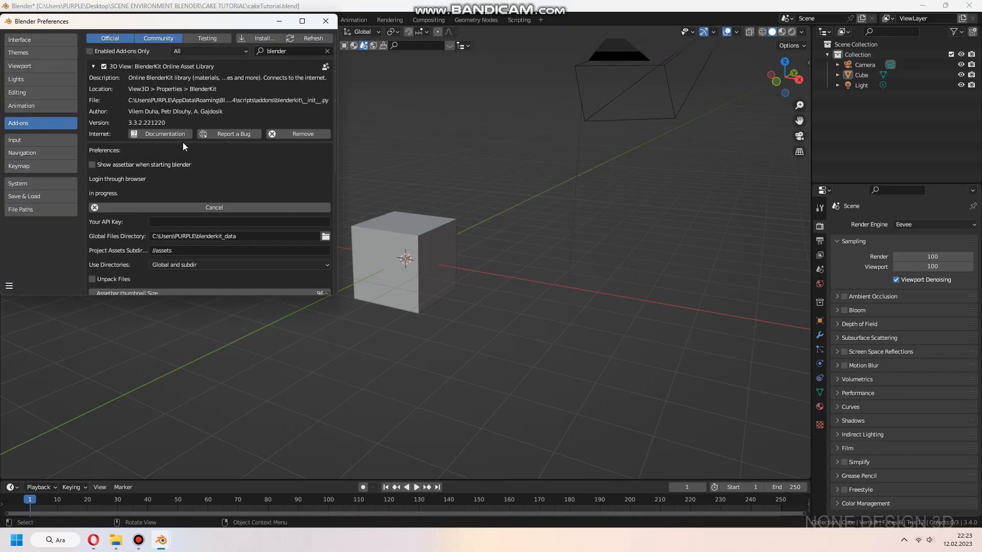
click(327, 52)
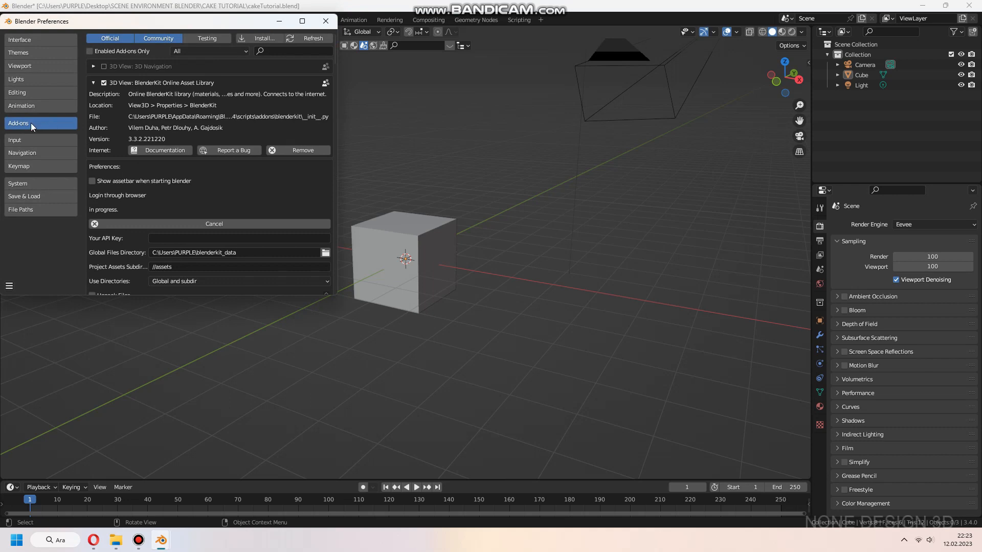
click(93, 84)
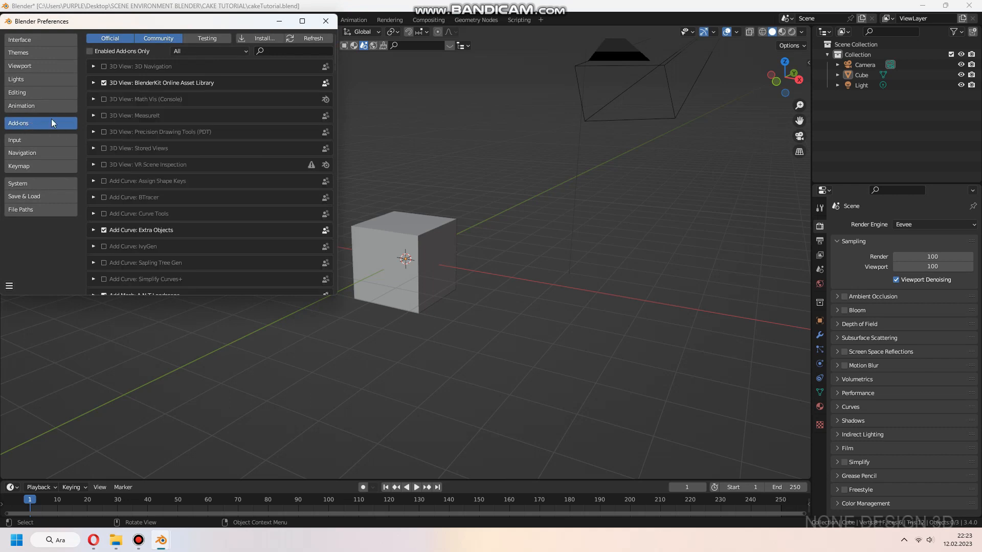
Try to install the BlenderKit add-on from its zip file in the Downloads folder.
click(262, 38)
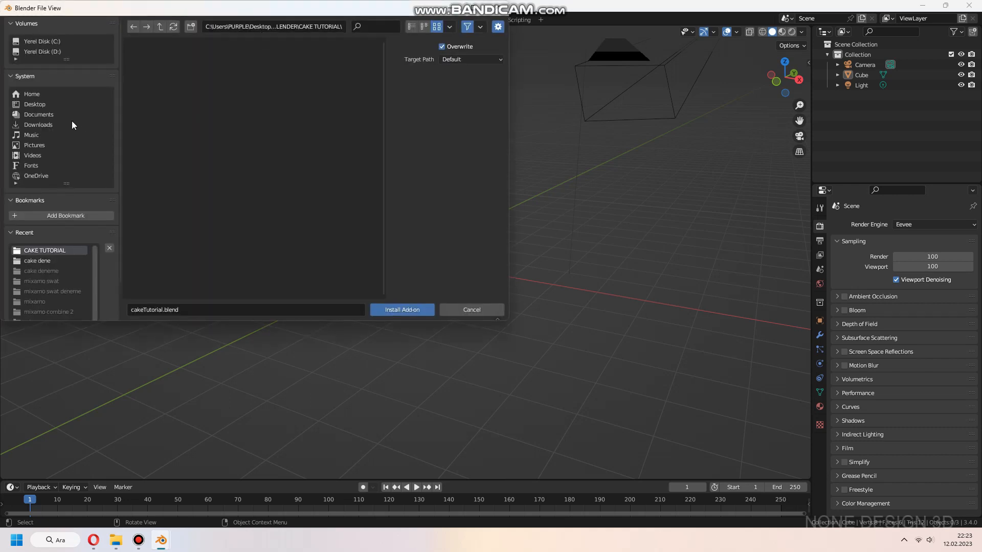
click(38, 125)
scroll(271, 209, down, 2)
click(317, 172)
click(401, 310)
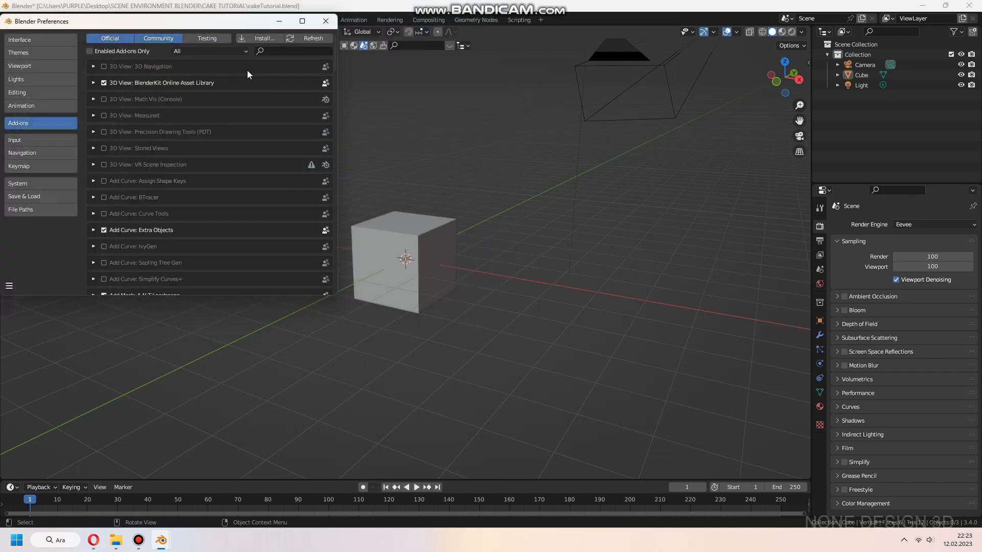
Look up the login option on the BlenderKit website in Opera, return to Blender and close the preferences.
click(94, 540)
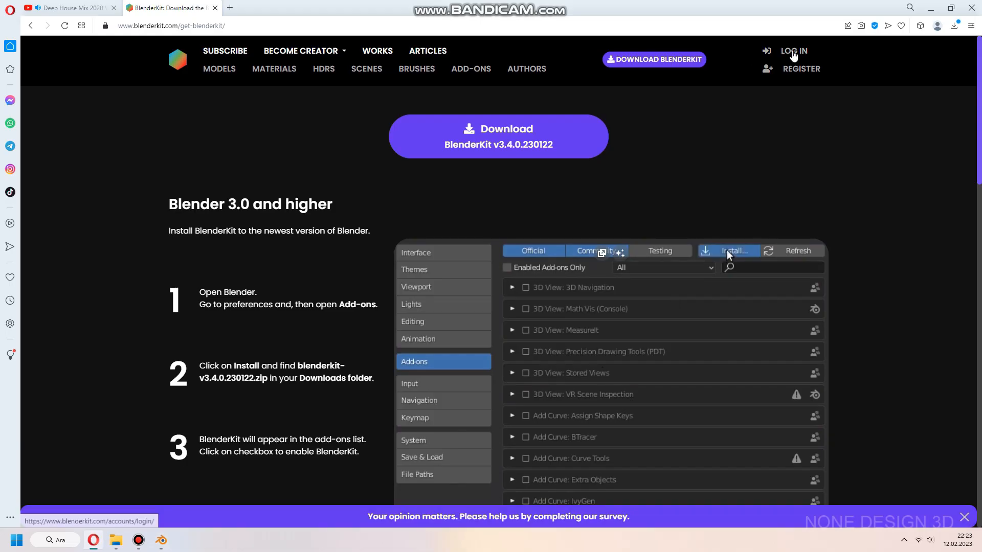
click(161, 541)
click(203, 494)
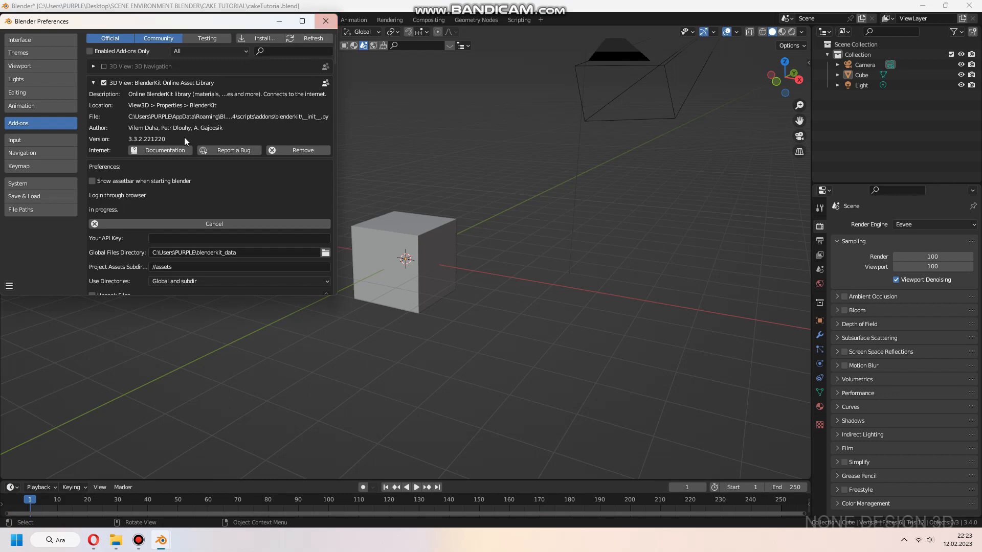
click(324, 21)
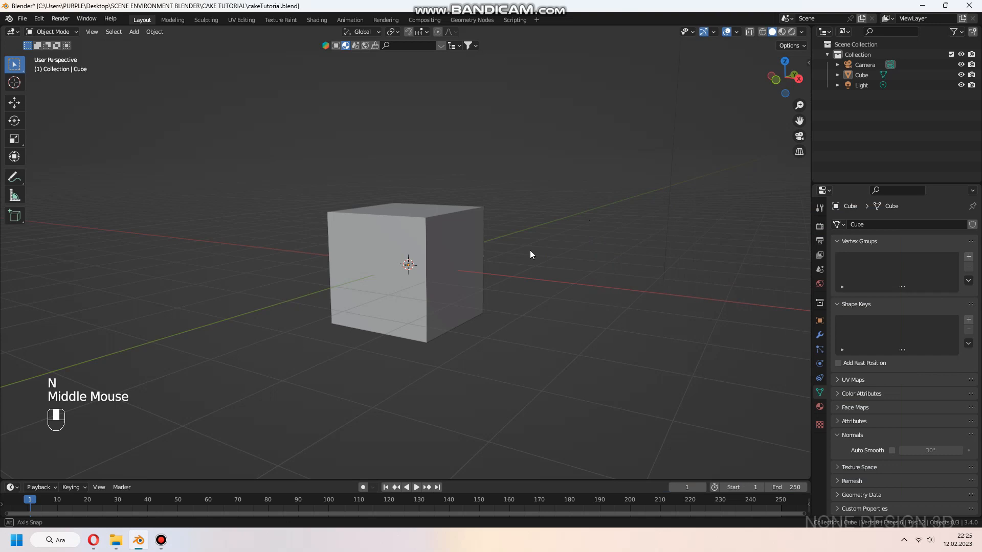
Delete the default cube from the scene.
middle_drag(529, 254, 463, 255)
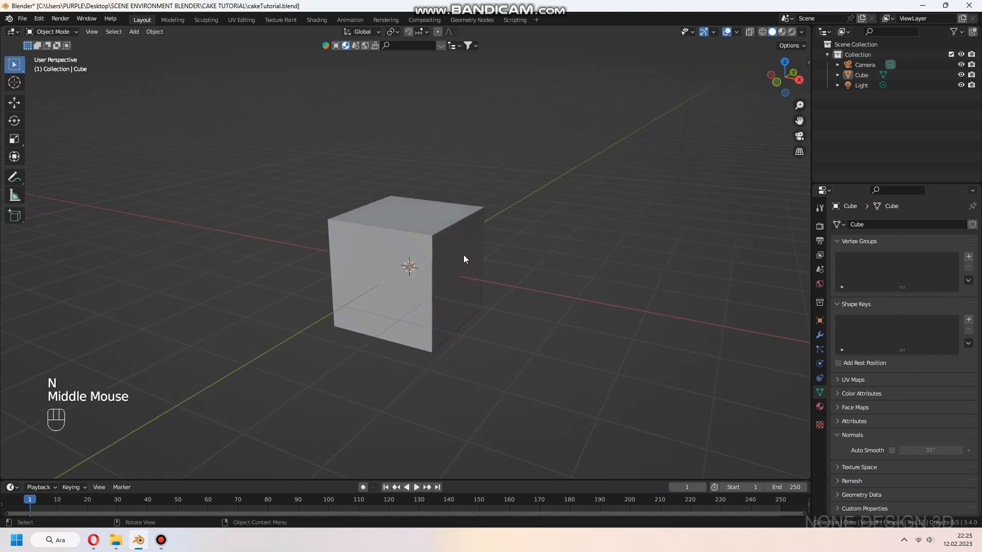
click(459, 253)
key(x)
click(460, 254)
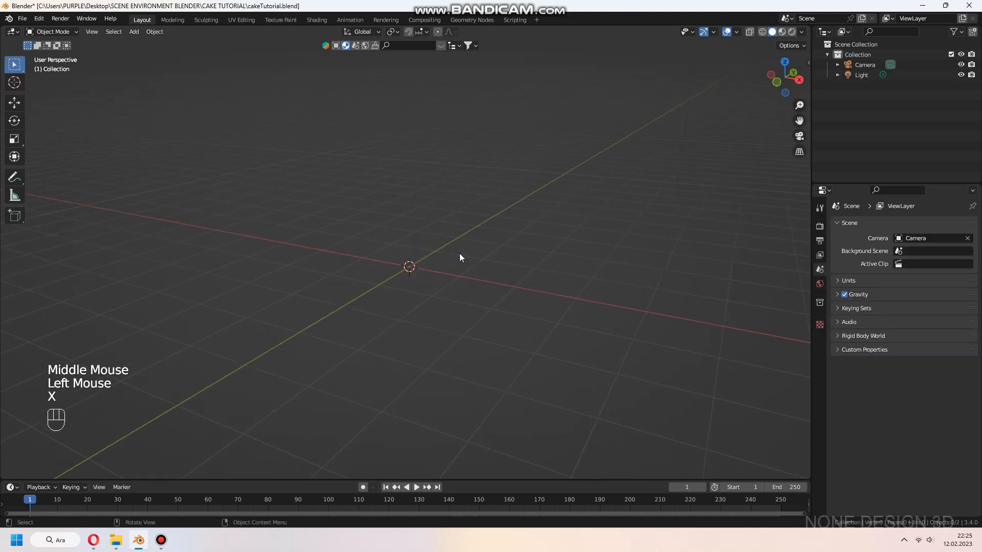
Add a mesh cylinder and flatten it along the Z axis to a scale of about 0.24.
key(shift+a)
mouse_move(450, 231)
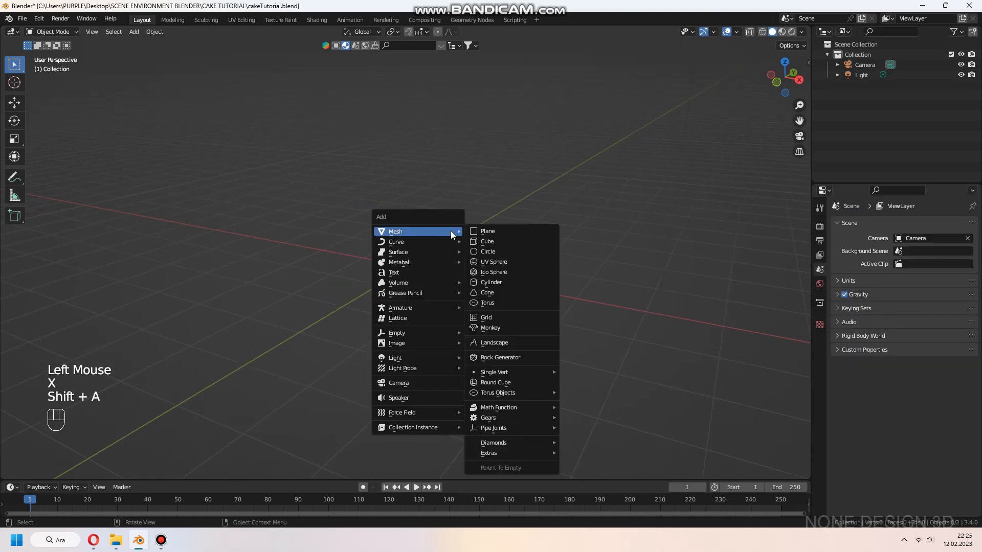
click(494, 283)
scroll(532, 266, up, 2)
key(s)
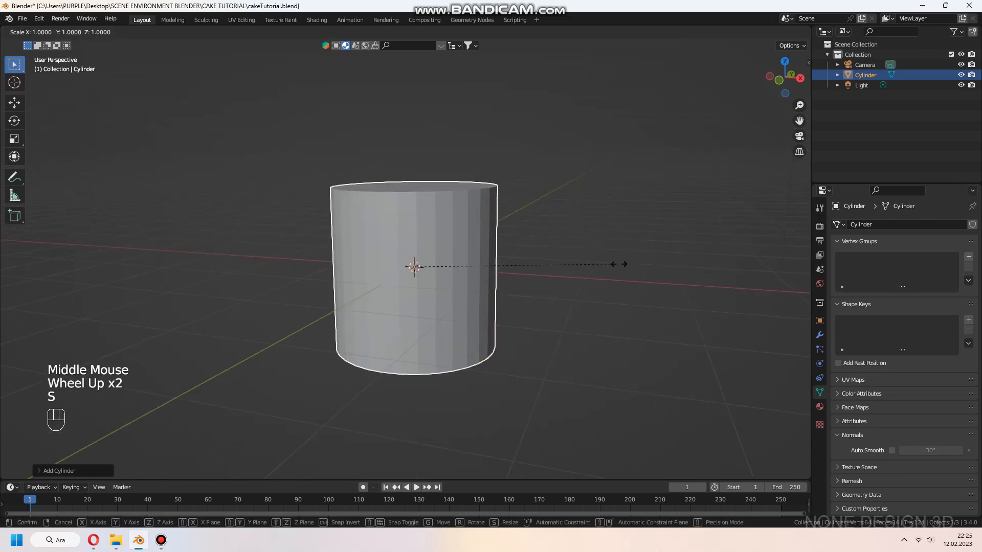
key(z)
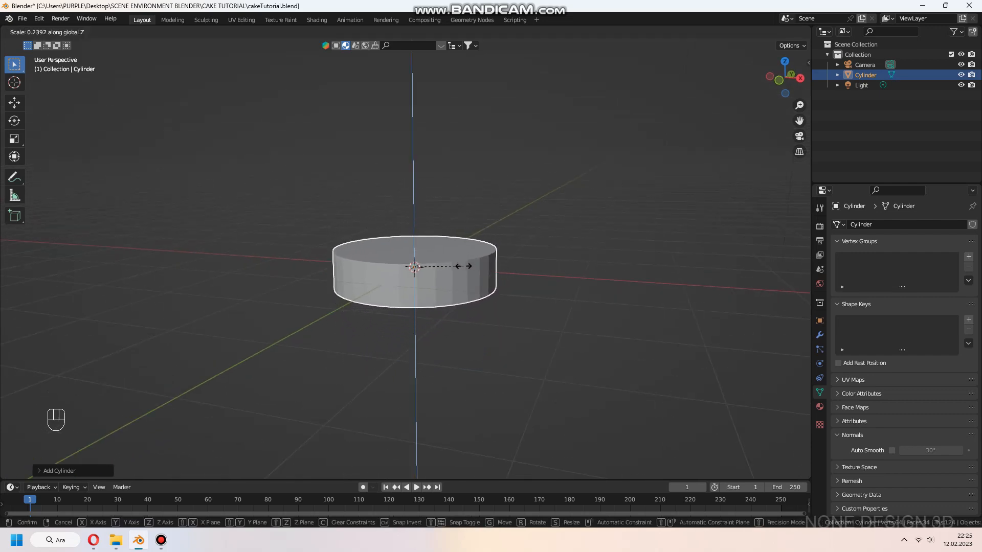
click(463, 266)
Shade the cylinder smooth and enable Auto Smooth for its normals.
right_click(462, 264)
click(419, 219)
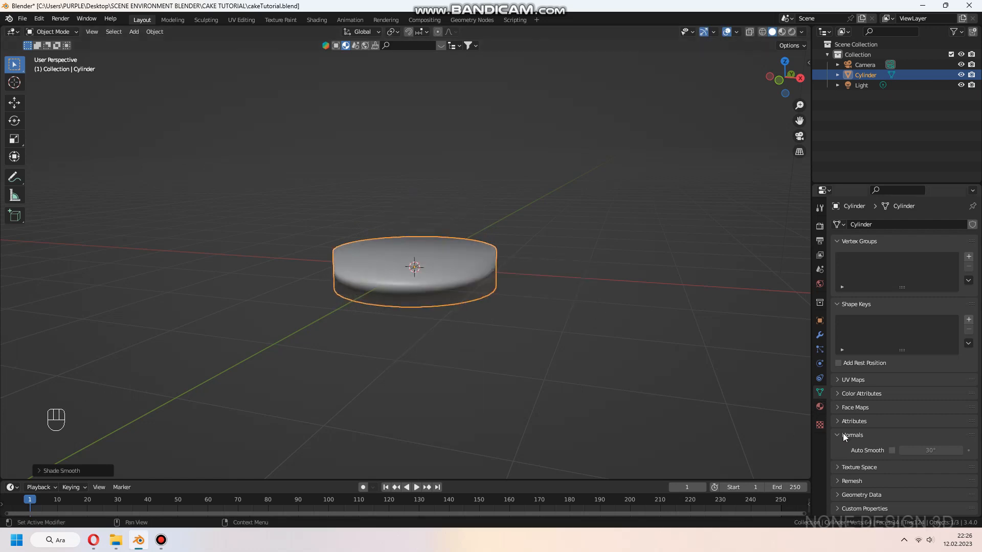
click(892, 451)
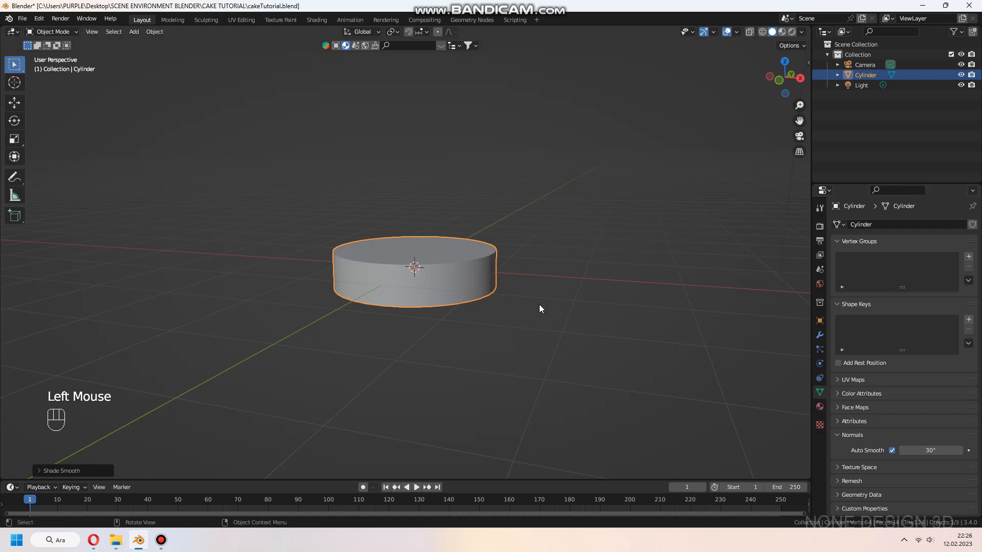
Apply all transforms to the flattened cylinder and set its origin to its geometry.
middle_drag(539, 305, 450, 271)
scroll(465, 286, up, 2)
key(ctrl+a)
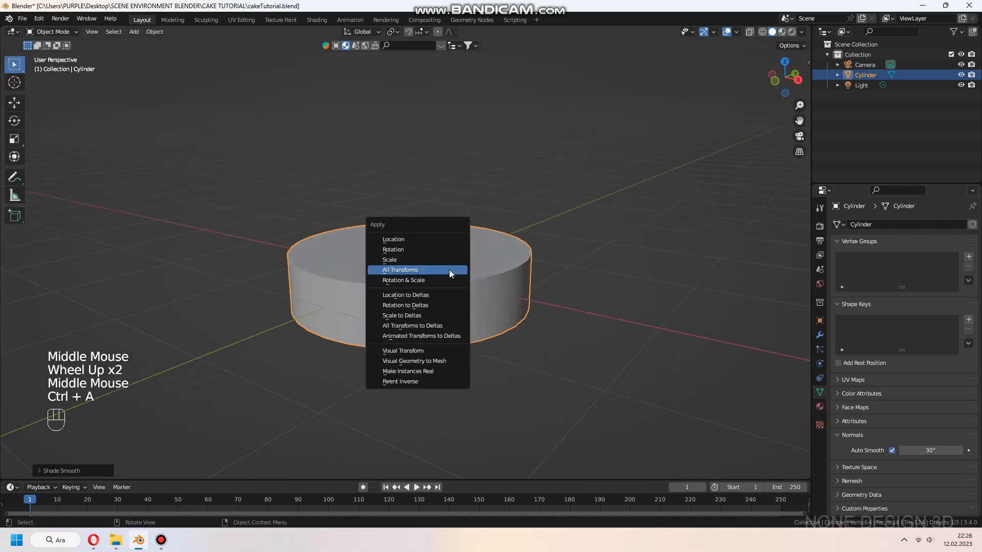
click(449, 268)
right_click(447, 271)
mouse_move(429, 317)
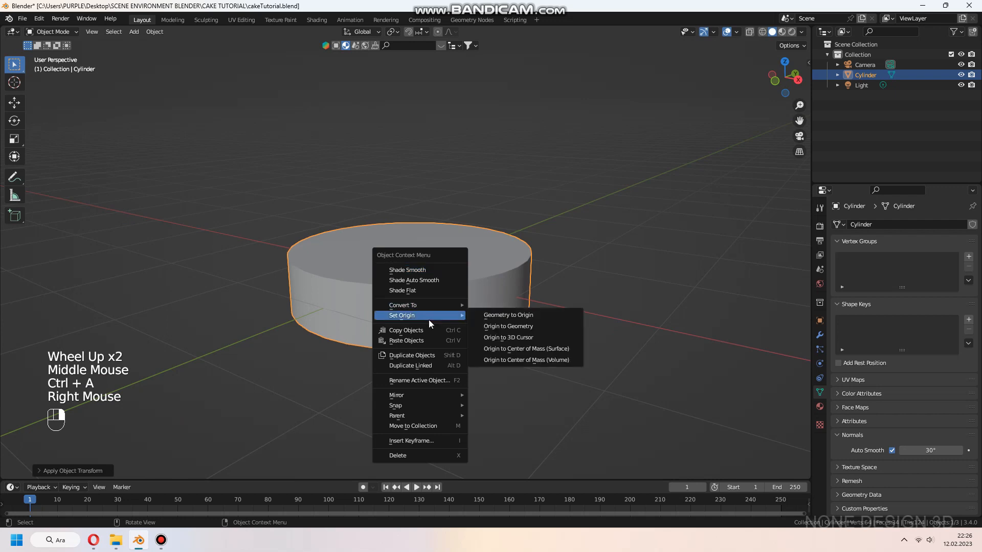
click(493, 326)
Bevel the cylinder's upper and lower rim edge loops about 0.086 m wide with 6 segments and return to Object Mode.
shift+middle_drag(479, 318, 509, 306)
key(Tab)
scroll(463, 260, up, 1)
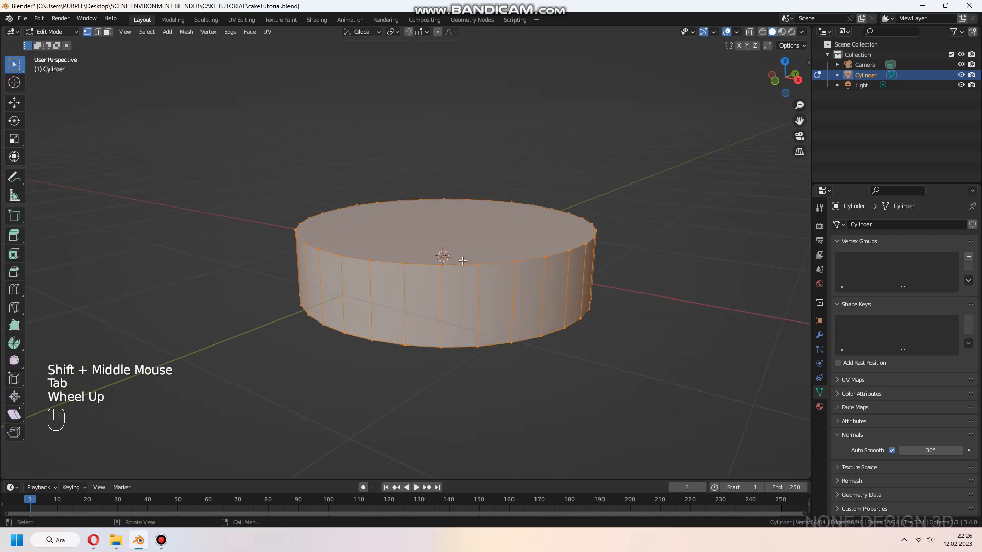
key(2)
alt+click(463, 261)
alt+shift+click(463, 347)
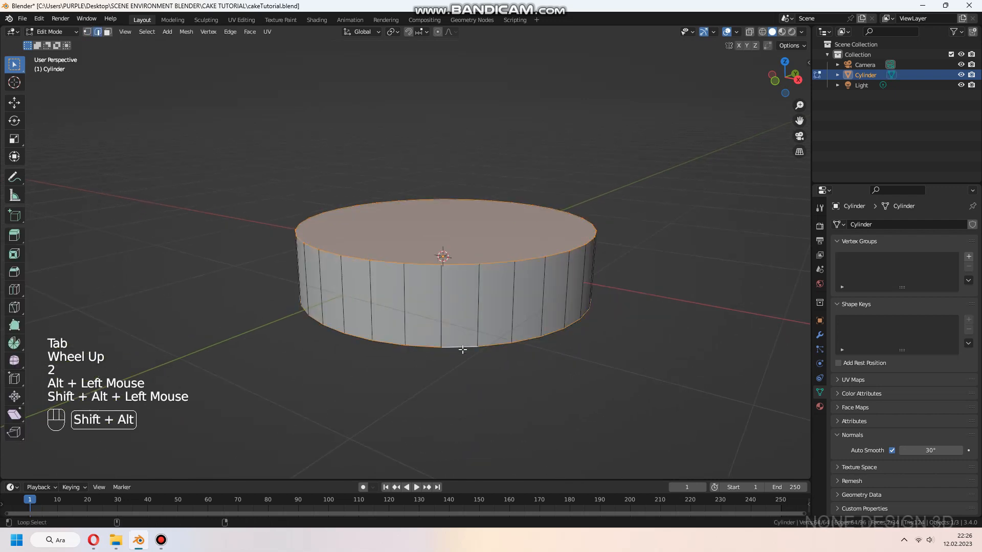
key(ctrl+b)
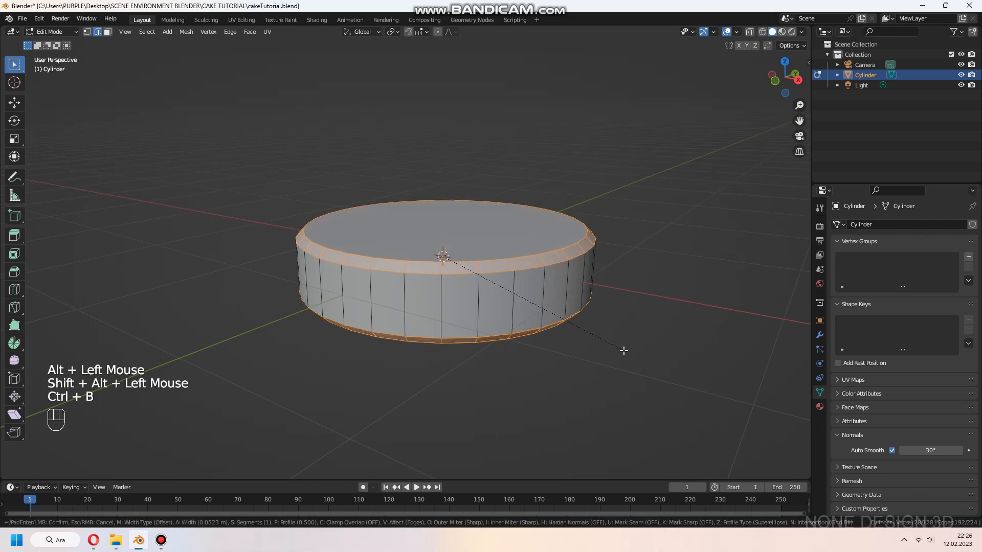
scroll(626, 352, up, 2)
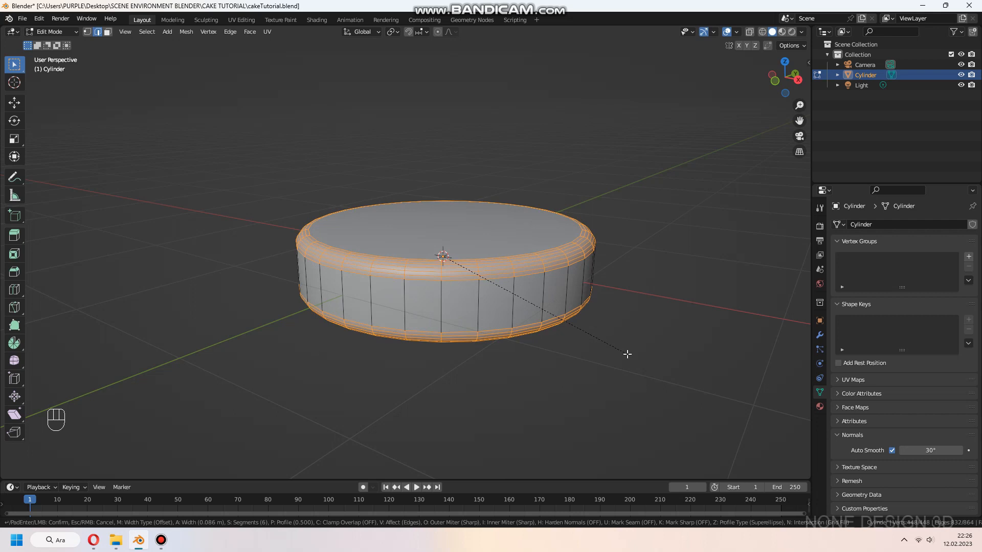
click(627, 354)
middle_drag(627, 354, 595, 331)
key(Tab)
mouse_move(595, 330)
middle_down()
mouse_move(607, 336)
mouse_move(594, 322)
mouse_move(602, 340)
middle_up()
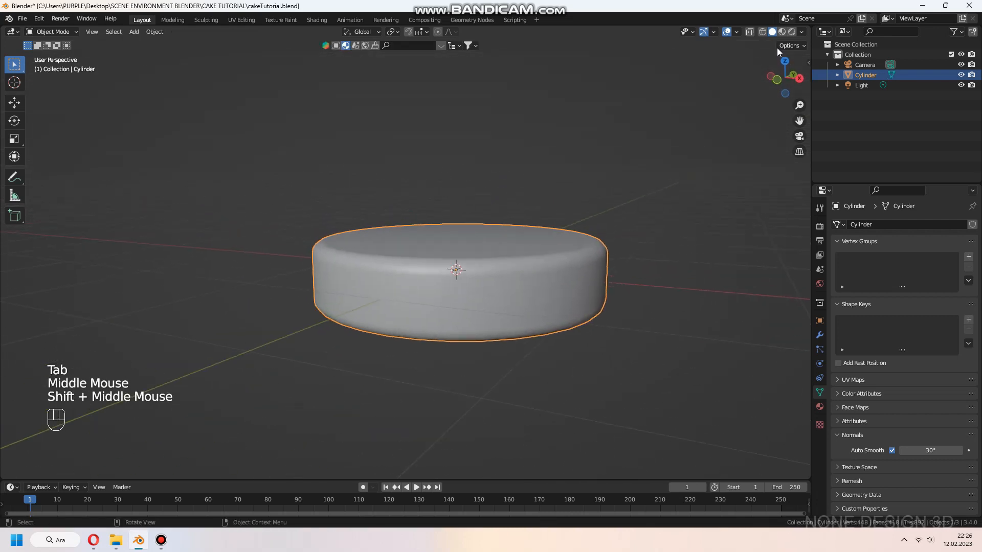
Show the viewport in Material Preview shading and save the file.
click(782, 31)
middle_drag(587, 258, 557, 240)
key(ctrl+s)
Search the BlenderKit materials for "ice cream" and apply the brown Ice cream material to the cylinder.
click(438, 49)
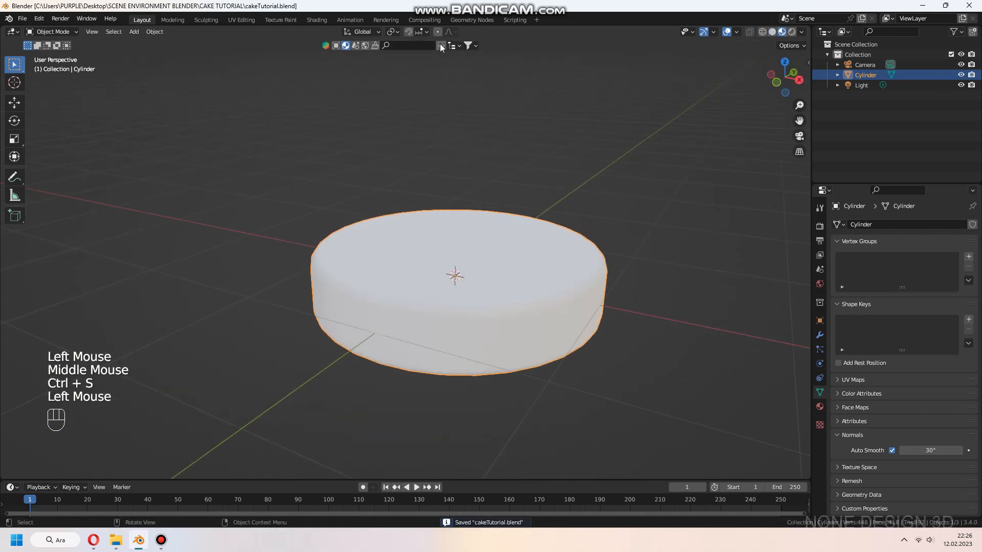
click(442, 48)
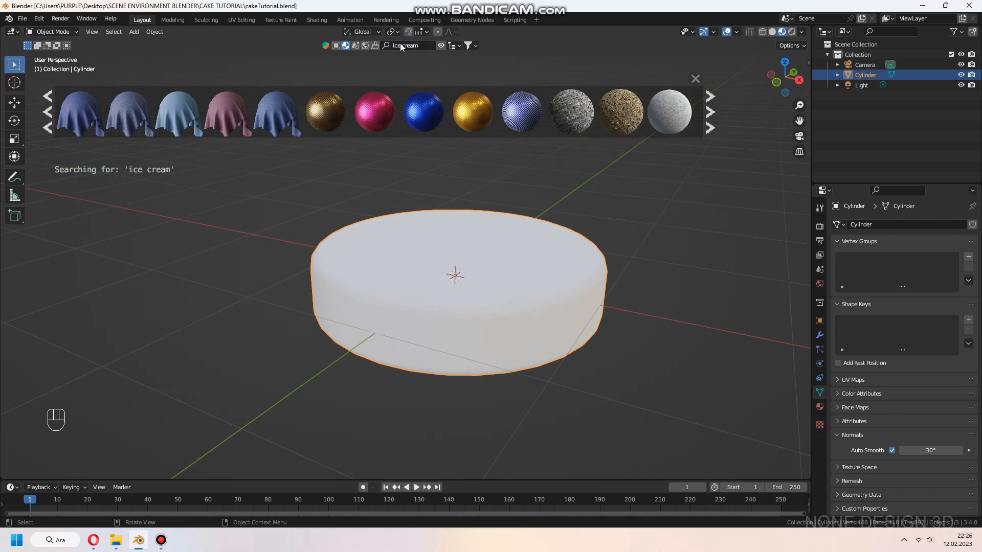
mouse_move(83, 120)
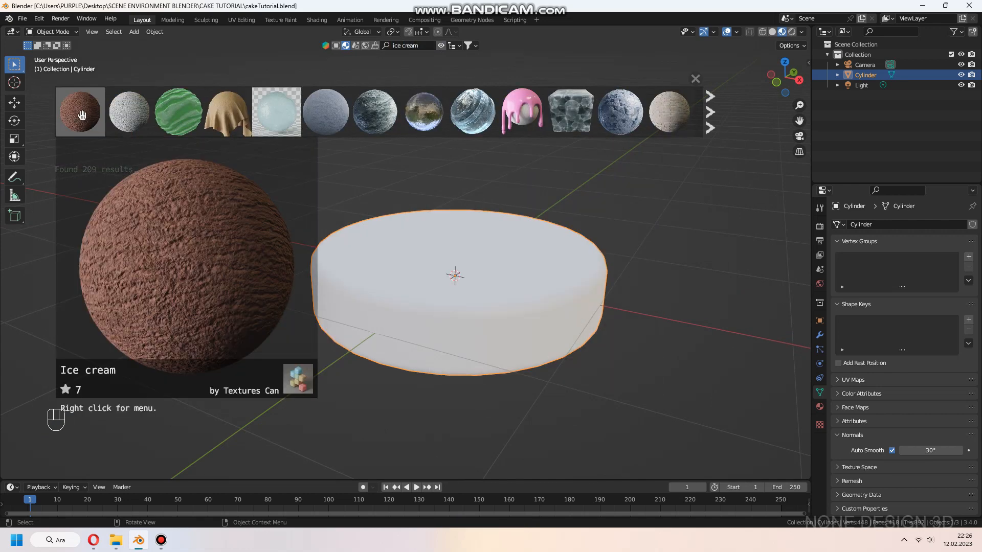
drag(82, 115, 438, 282)
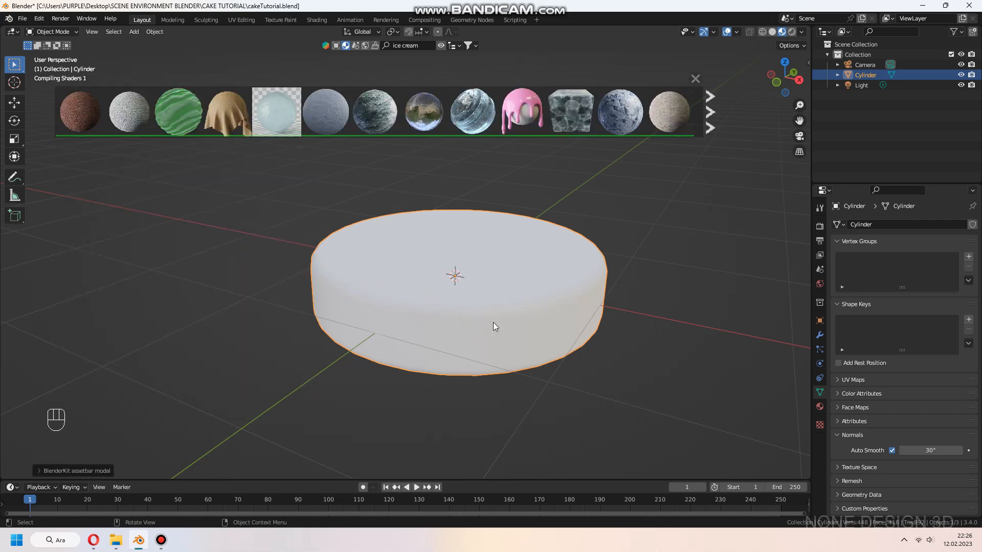
Open the Shading workspace and disconnect the displacement link from the Material Output of the cylinder's Ice cream material.
click(450, 45)
click(317, 19)
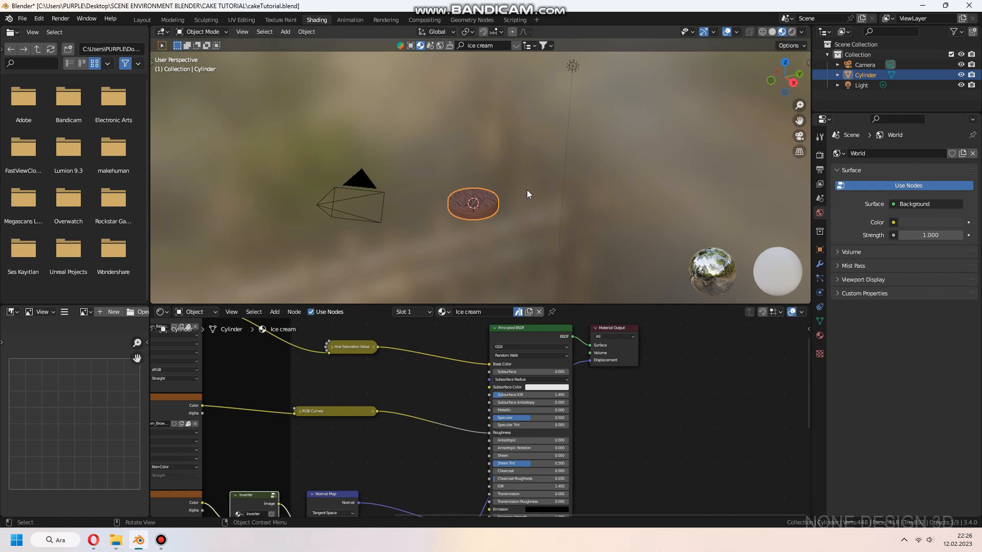
key(KP_Decimal)
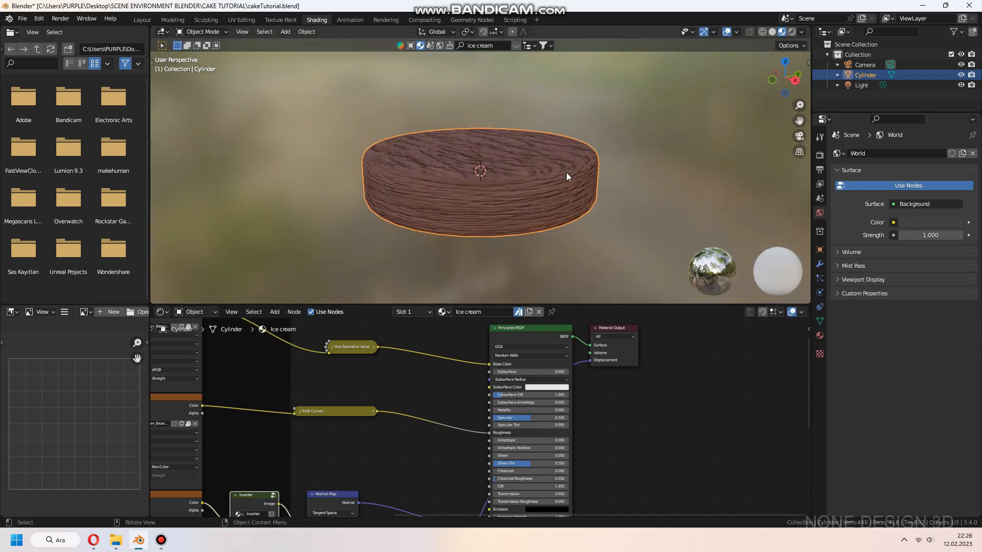
scroll(566, 173, up, 2)
middle_drag(421, 447, 438, 434)
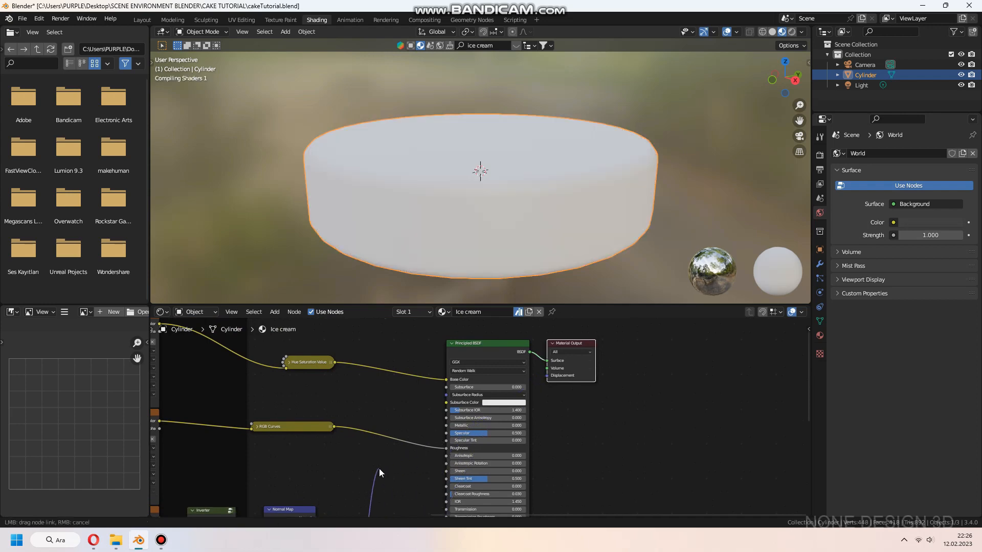
middle_drag(396, 490, 458, 364)
middle_drag(329, 426, 367, 434)
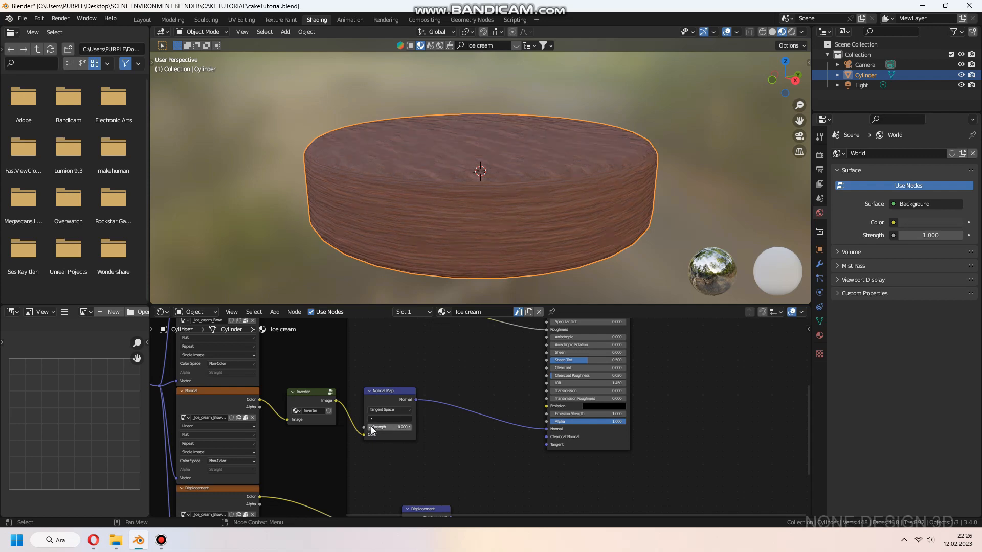
Set the Ice cream material's Normal Map strength to 0.2 and adjust its Mapping scale to reduce the texture's stretching.
click(794, 32)
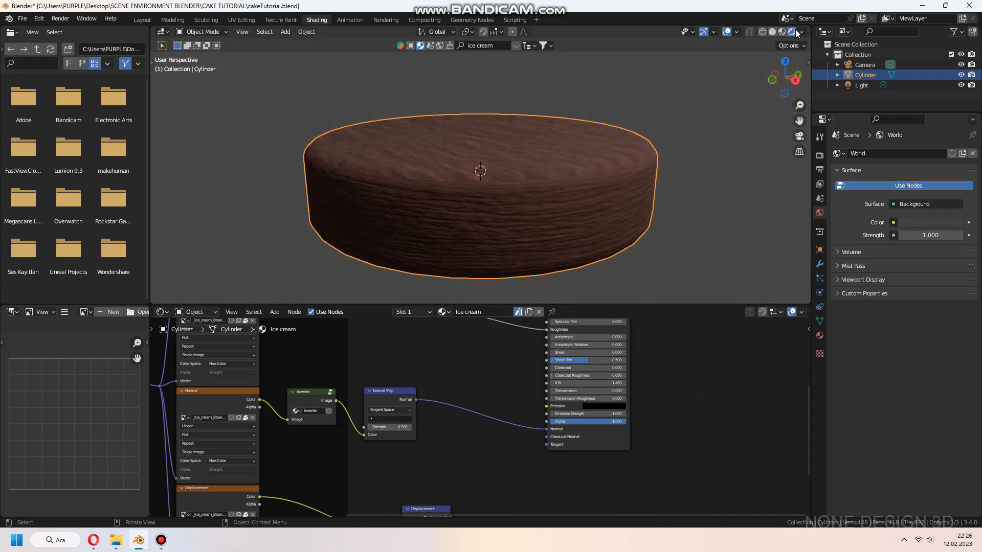
click(782, 31)
middle_drag(204, 430, 362, 443)
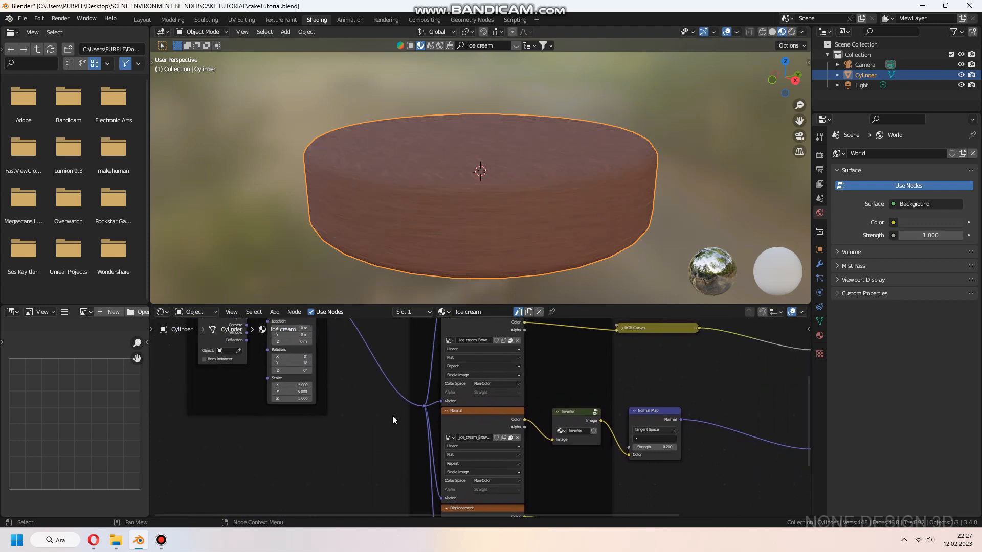
middle_drag(564, 467, 428, 449)
mouse_move(581, 419)
middle_down()
mouse_move(690, 487)
mouse_move(808, 489)
middle_up()
scroll(378, 438, up, 2)
Return to the Layout workspace, show the viewport in Rendered shading and set the render engine to Cycles.
click(792, 32)
click(142, 20)
middle_drag(327, 241, 335, 205)
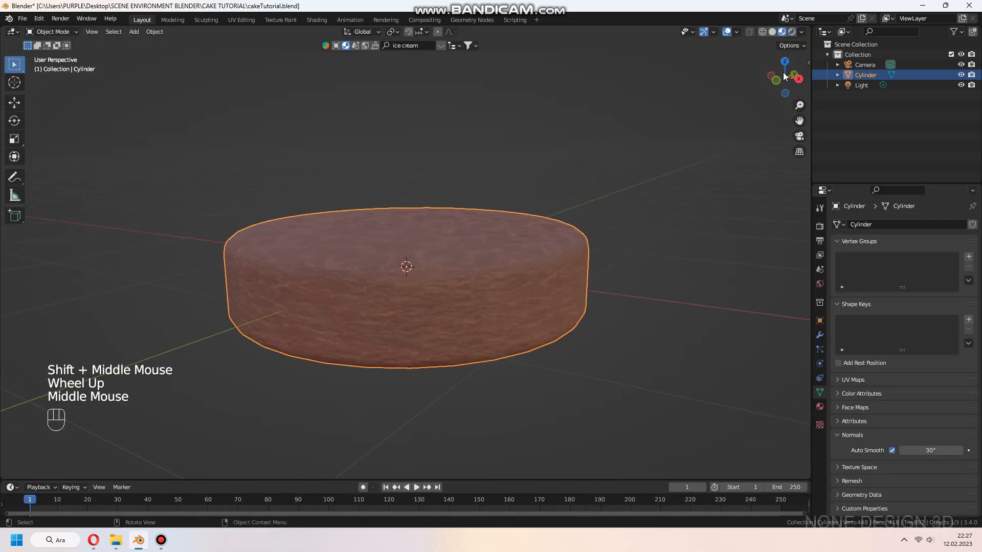
click(791, 32)
click(820, 226)
click(930, 224)
click(908, 258)
scroll(705, 317, down, 3)
click(861, 85)
Add a Sky Texture node to the world shader and link it to the Background node's color.
click(317, 20)
click(196, 312)
click(197, 335)
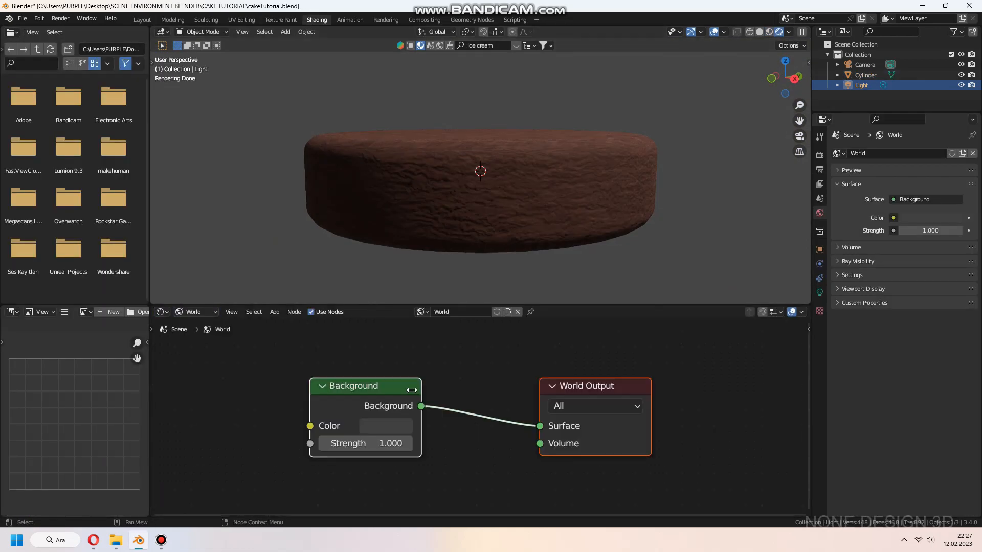
middle_drag(254, 361, 378, 358)
scroll(352, 369, down, 4)
key(shift+a)
text(sky)
click(294, 362)
drag(371, 378, 456, 415)
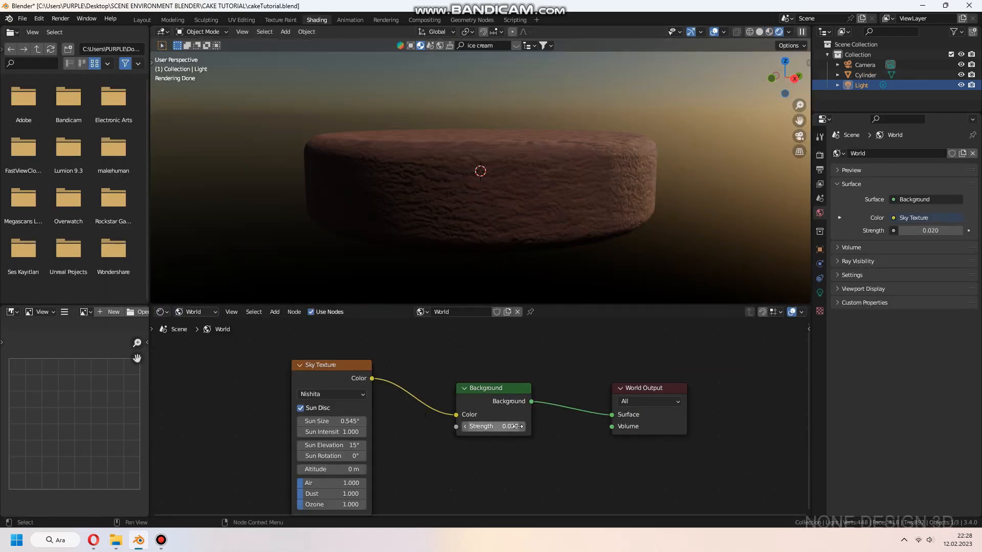
Set the world Background strength to 0.05.
click(469, 427)
text(0.05)
key(Return)
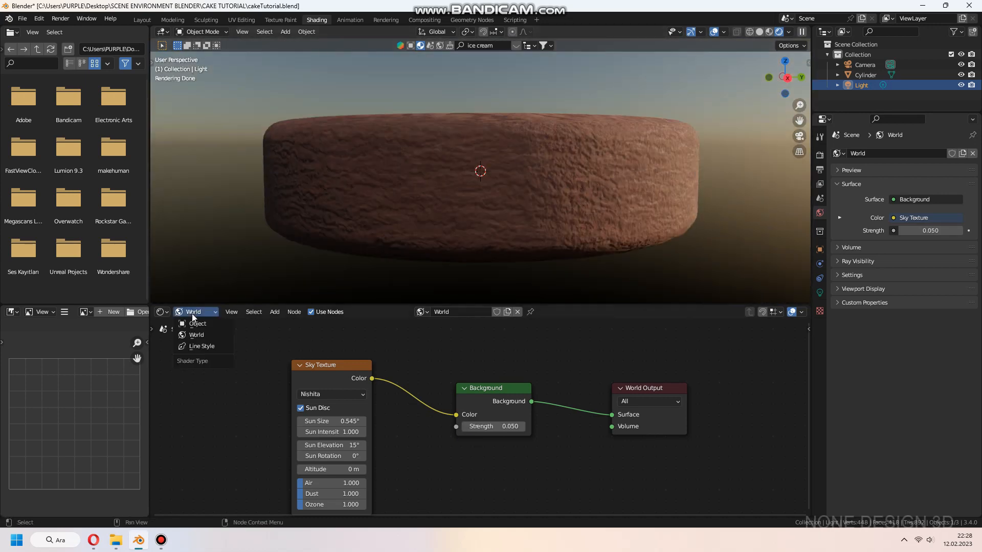
Switch the shader editor back to object materials, set the render engine to Eevee and return to the Layout workspace.
click(198, 324)
click(820, 155)
click(930, 153)
click(908, 165)
click(142, 20)
Duplicate the brown cylinder and place the copy about 0.34 m above it along Z.
click(451, 244)
middle_drag(453, 246, 465, 266)
key(shift+d)
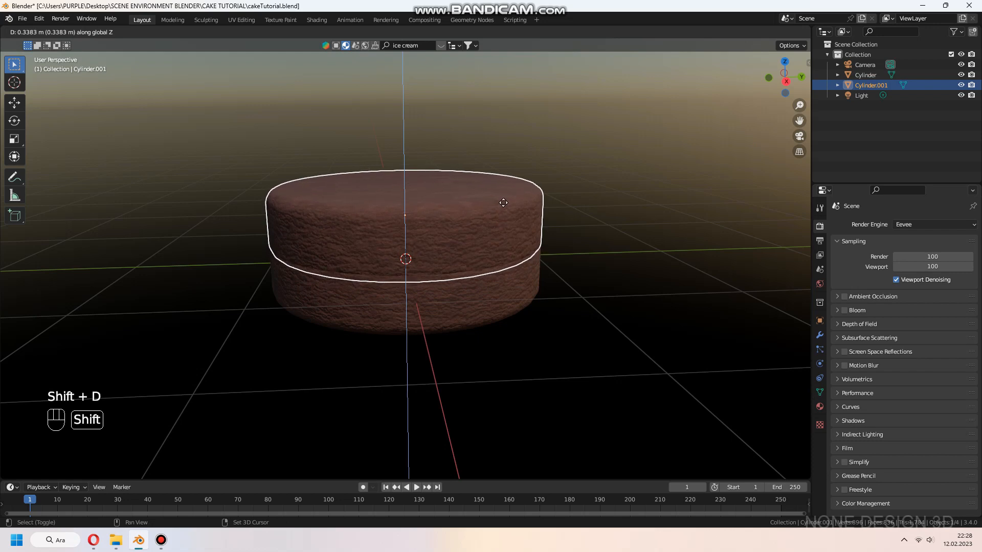
click(497, 196)
scroll(510, 295, up, 2)
middle_drag(511, 294, 551, 227)
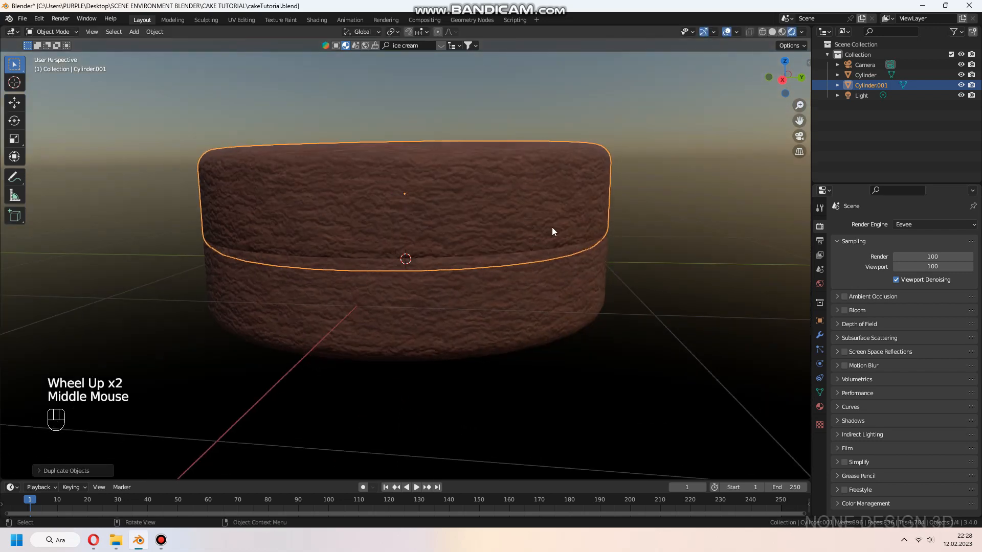
Scale the upper cylinder to about 0.47 along Z and lower it onto the base cylinder.
key(s)
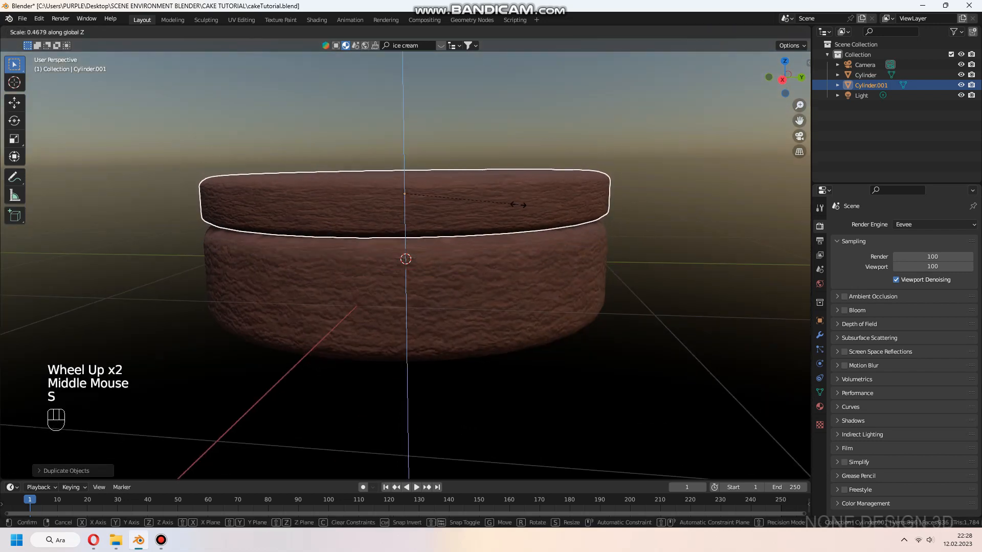
click(514, 206)
key(g)
key(z)
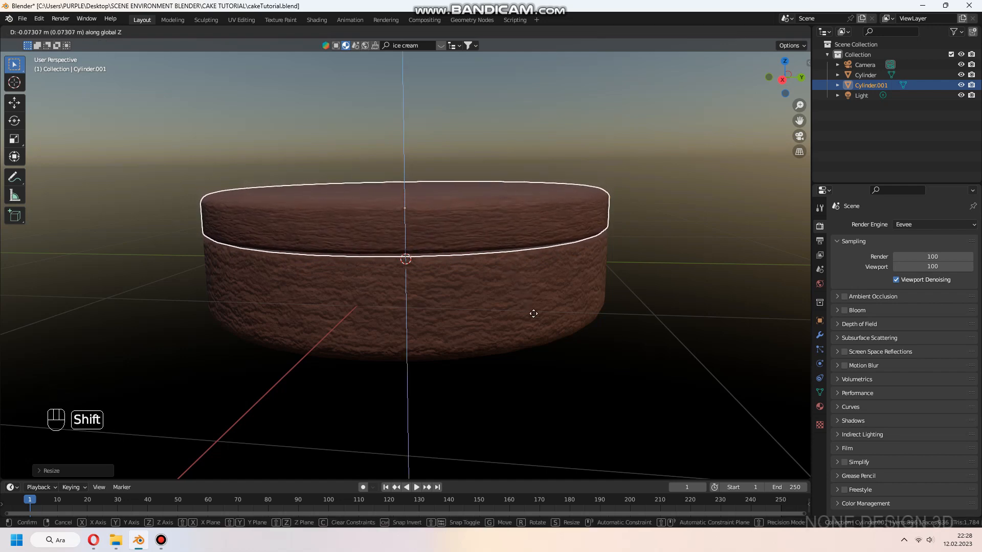
click(541, 333)
click(690, 311)
scroll(585, 296, up, 2)
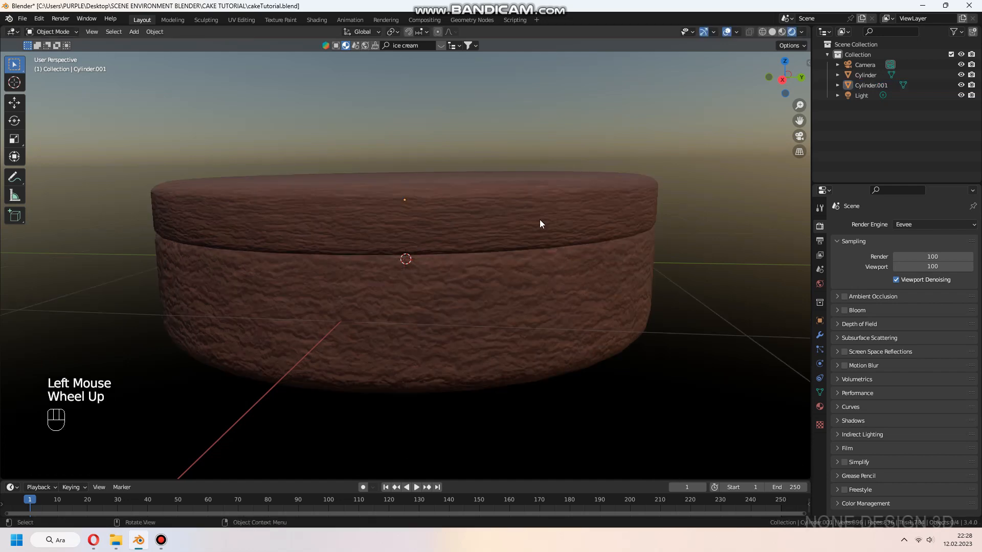
Apply the BlenderKit material Ice Cream white to the thin upper cylinder.
click(539, 219)
double_click(439, 46)
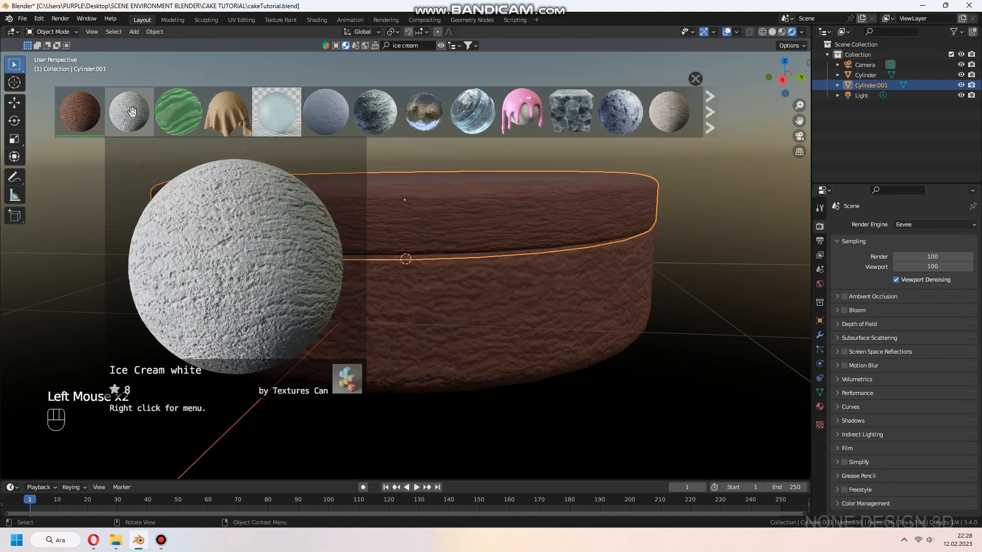
click(132, 112)
click(695, 79)
Set the Ice Cream white material's Normal Map strength to 0.2 and the render engine to Cycles.
click(316, 20)
middle_drag(307, 485, 399, 353)
drag(409, 431, 376, 431)
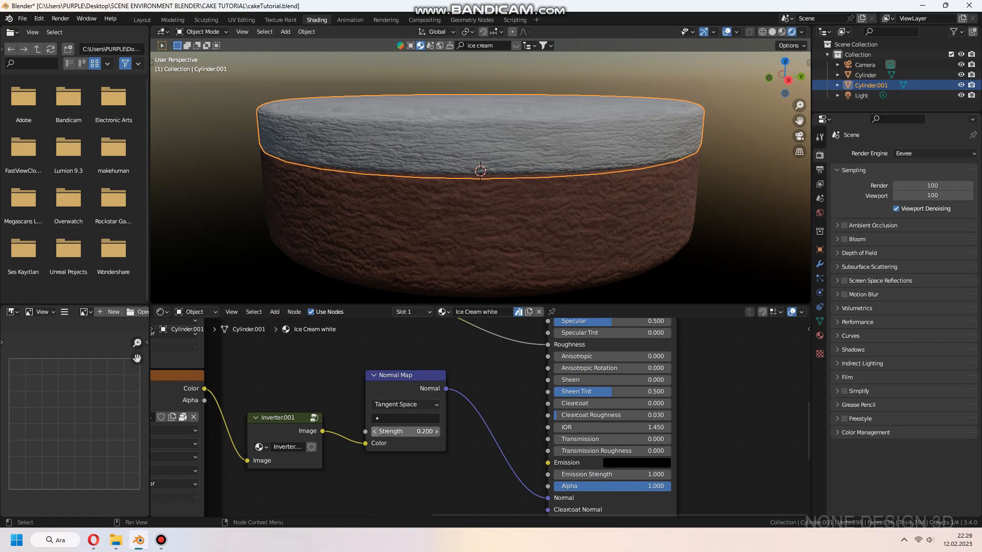
click(932, 153)
click(923, 188)
Adjust the Ice Cream white material's Mapping scale and reduce its Normal Map strength to 0.1.
middle_drag(630, 399, 451, 452)
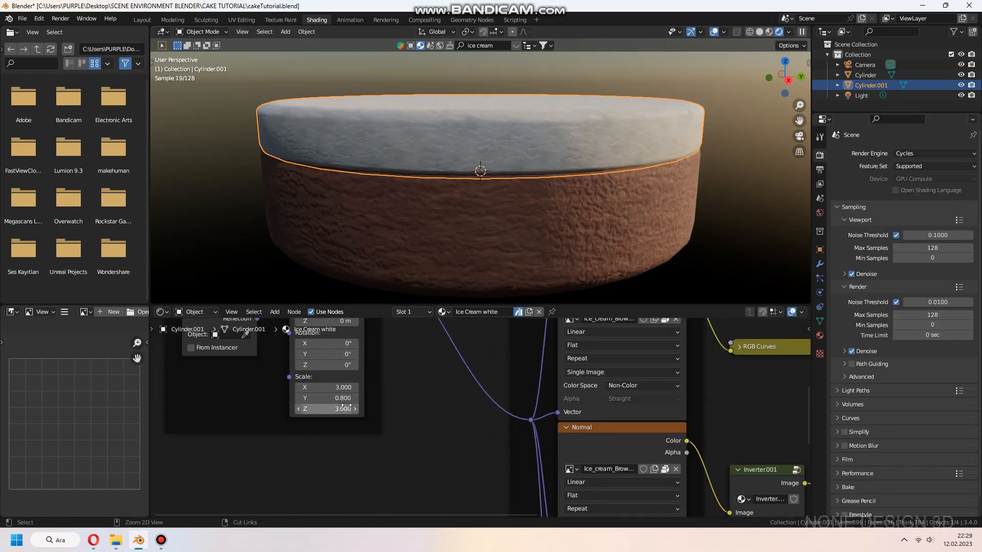
middle_drag(659, 435, 310, 402)
drag(547, 452, 568, 453)
middle_drag(327, 434, 661, 445)
drag(327, 377, 322, 377)
middle_drag(511, 439, 309, 411)
drag(679, 433, 664, 433)
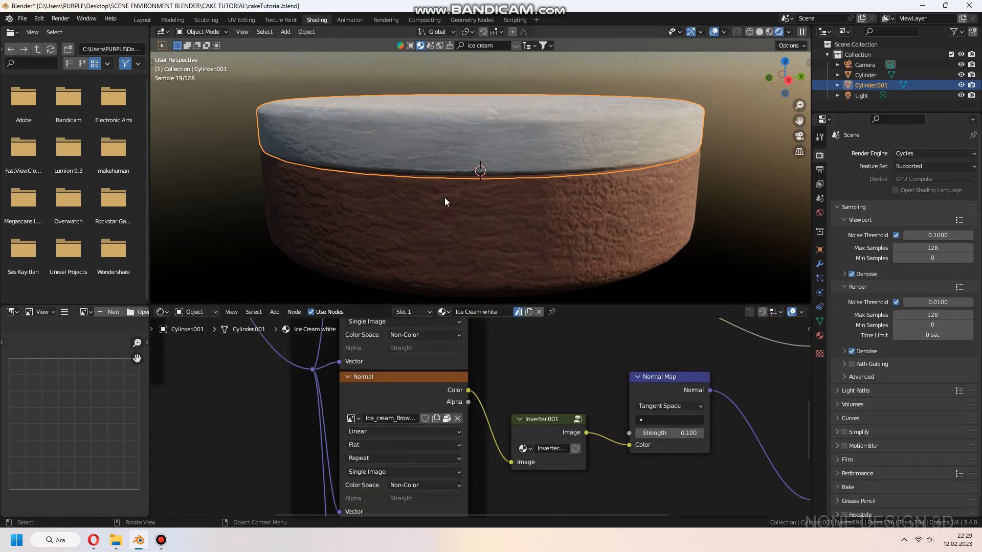
Return to the Layout workspace and show the viewport in Material Preview shading.
middle_drag(445, 202, 491, 219)
scroll(481, 205, up, 2)
click(142, 20)
click(317, 20)
click(142, 20)
click(782, 32)
Select the white cream layer and scale it slightly to fit the brown layer beneath it.
click(511, 292)
click(532, 220)
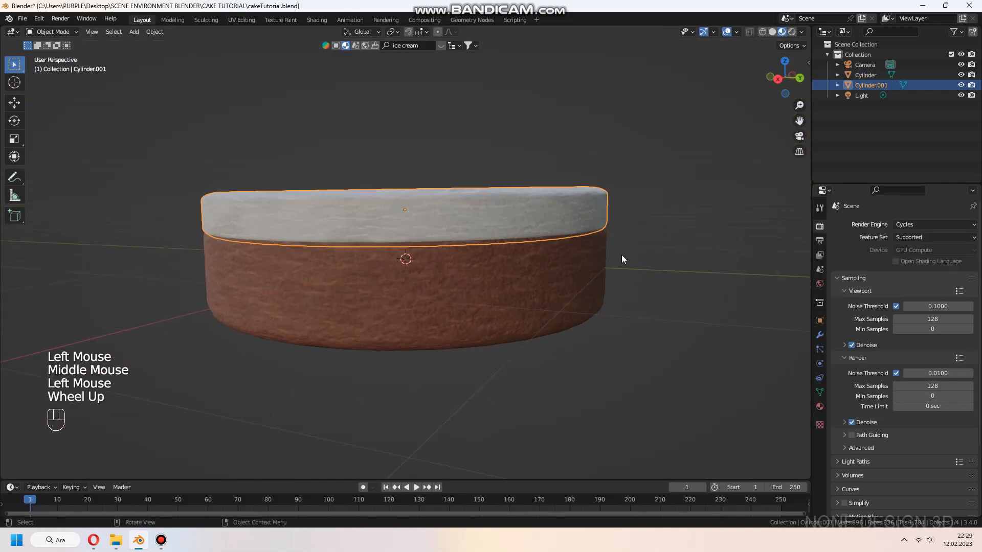
scroll(621, 255, up, 1)
key(s)
click(600, 293)
Duplicate the brown layer along Z to sit on top of the white cream layer and save the file.
middle_drag(621, 255, 603, 363)
scroll(599, 292, down, 1)
key(shift+d)
key(z)
click(575, 199)
click(656, 226)
key(ctrl+s)
scroll(622, 339, down, 2)
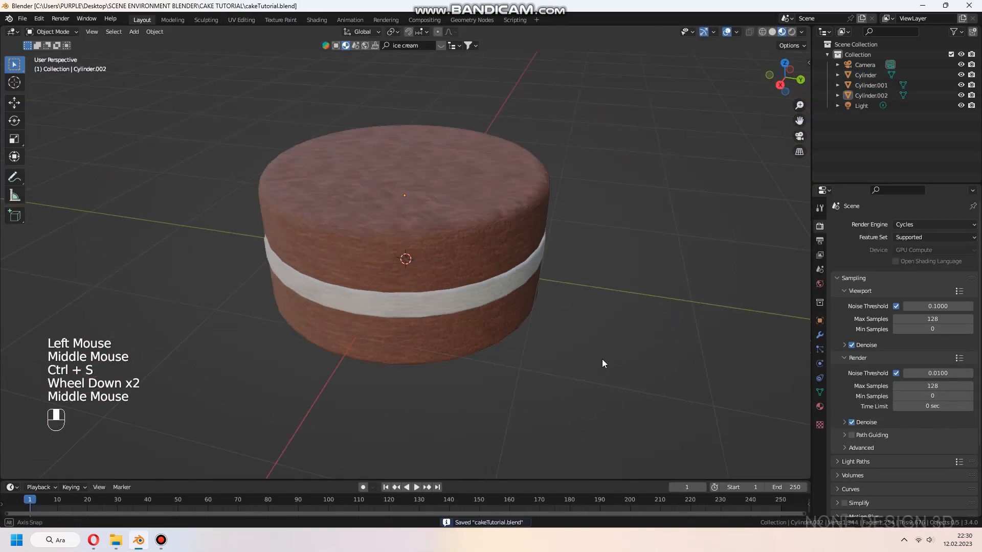
click(791, 32)
mouse_move(557, 244)
middle_down()
mouse_move(555, 285)
mouse_move(533, 283)
middle_up()
middle_drag(601, 287, 591, 280)
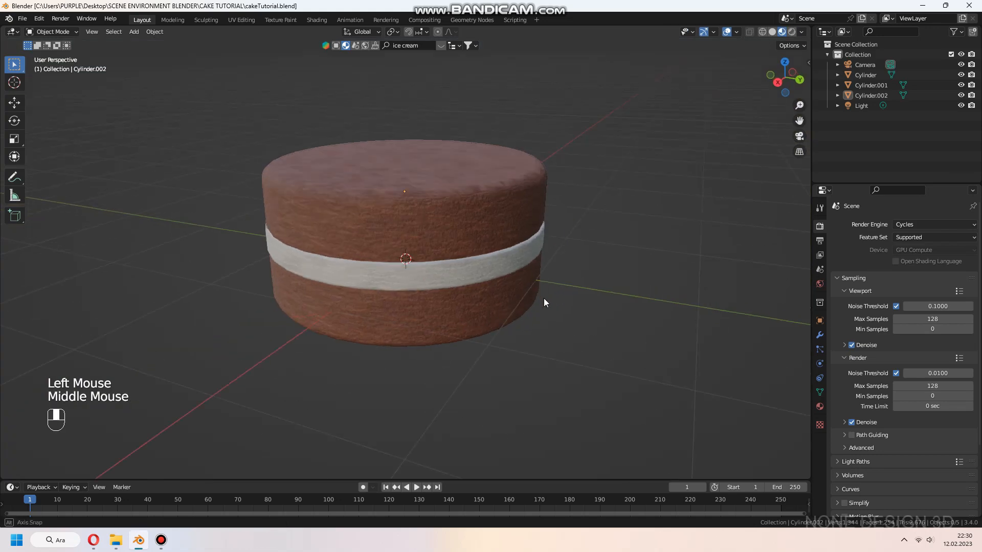
key(ctrl+5)
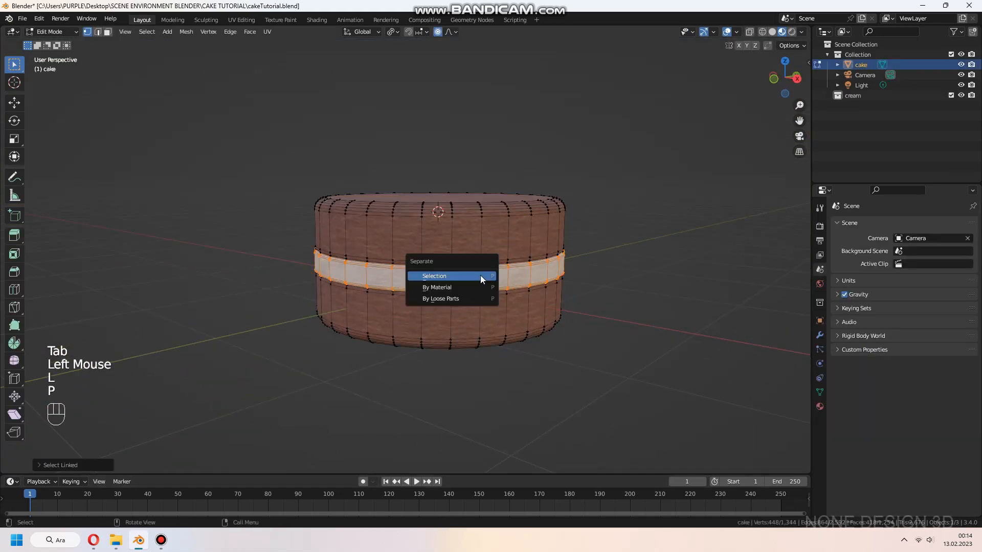
Separate the white cream band and the upper brown layer of the cake into their own objects.
click(480, 276)
key(Tab)
key(l)
key(p)
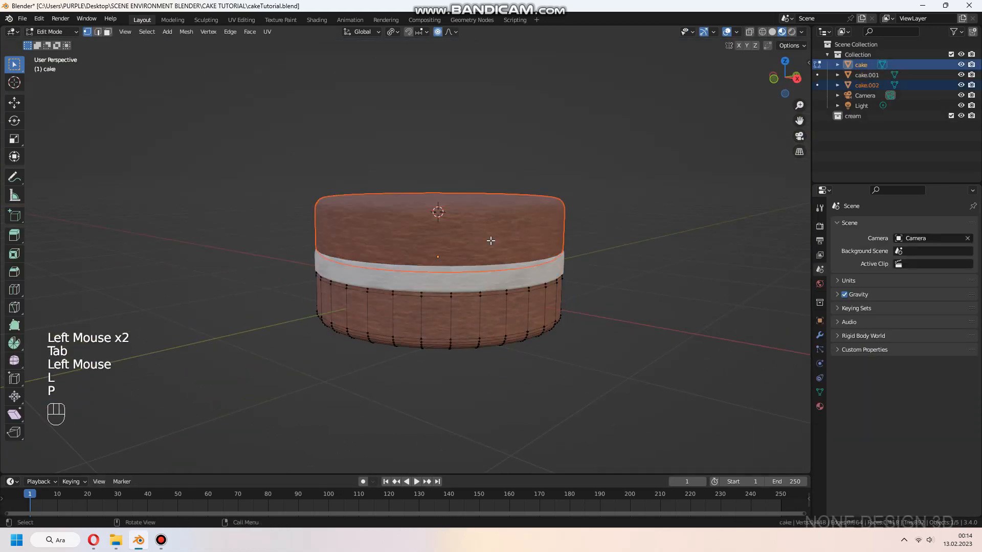
Center the separated layers' origins on their geometry and scale the layers to fit each other.
key(ctrl+a)
right_click(442, 256)
key(s)
key(s)
click(714, 281)
click(542, 306)
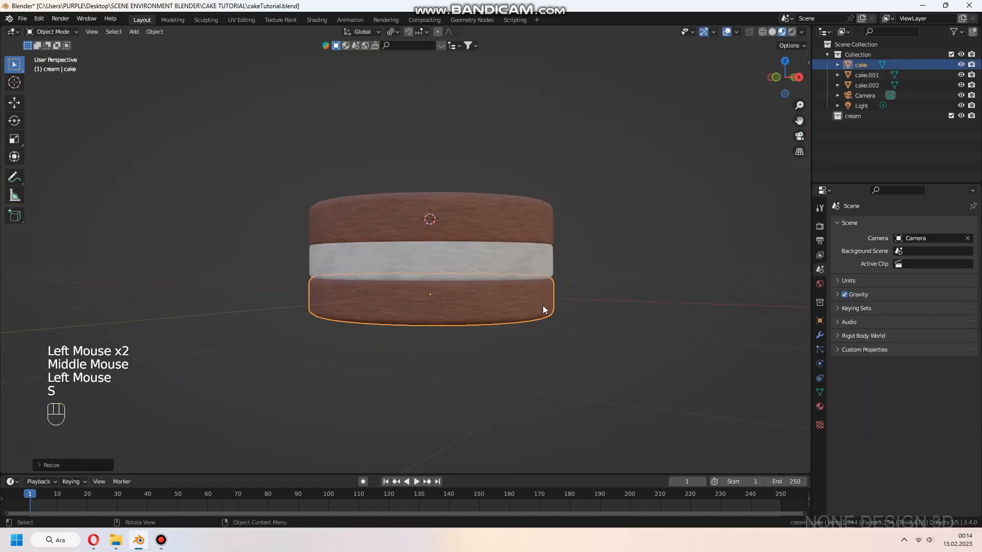
key(s)
click(562, 336)
Select all three cake layers and join them into one object.
key(ctrl+a)
right_click(458, 254)
click(541, 265)
key(ctrl+j)
Adjust the joined cake's height by scaling it along Z.
scroll(514, 280, up, 3)
shift+middle_drag(516, 281, 522, 304)
click(553, 299)
scroll(588, 307, down, 2)
middle_drag(521, 304, 614, 329)
key(s)
key(z)
click(583, 322)
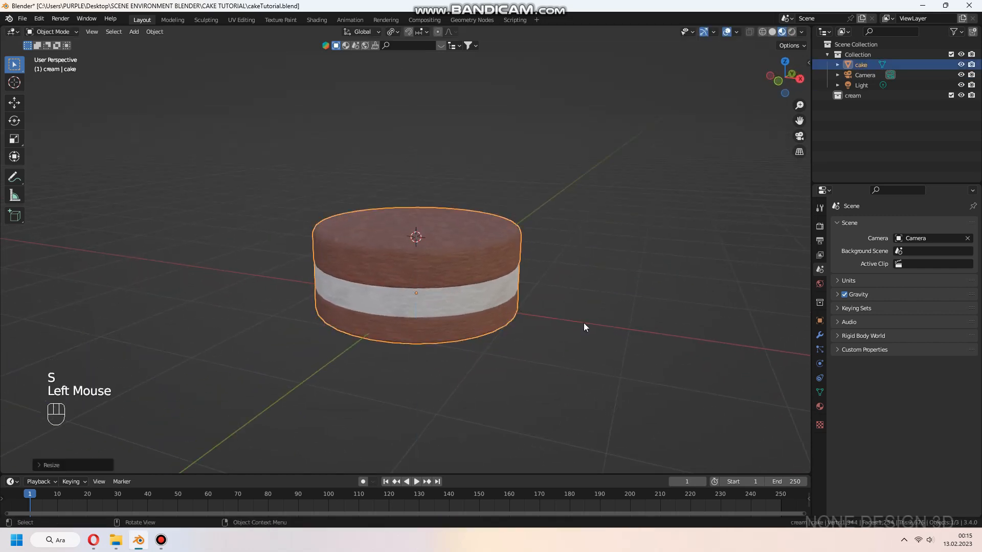
Deselect everything and save the file.
key(a)
key(a)
key(ctrl+s)
middle_drag(575, 311, 557, 278)
key(ctrl+a)
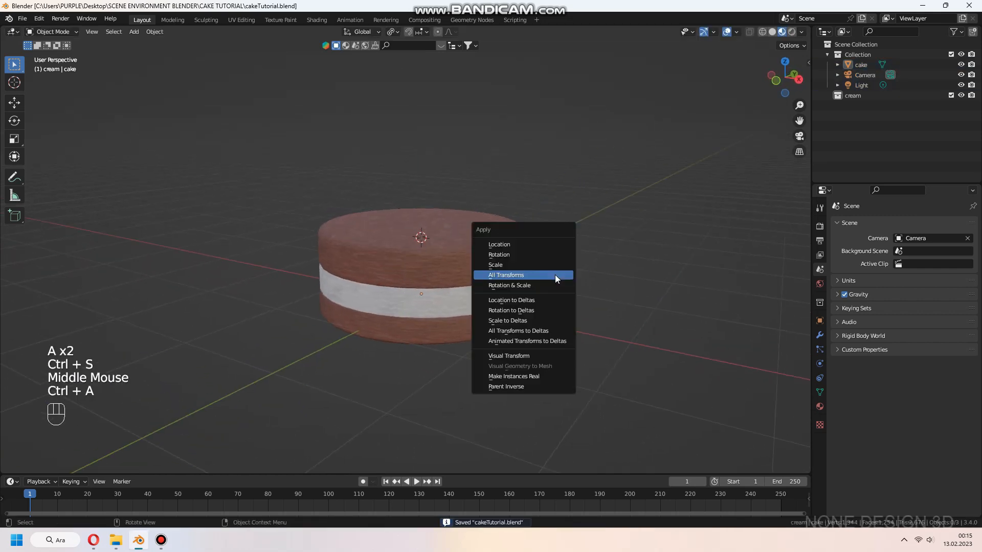
Add a mesh circle with 64 vertices in the cream collection.
key(shift+a)
mouse_move(462, 274)
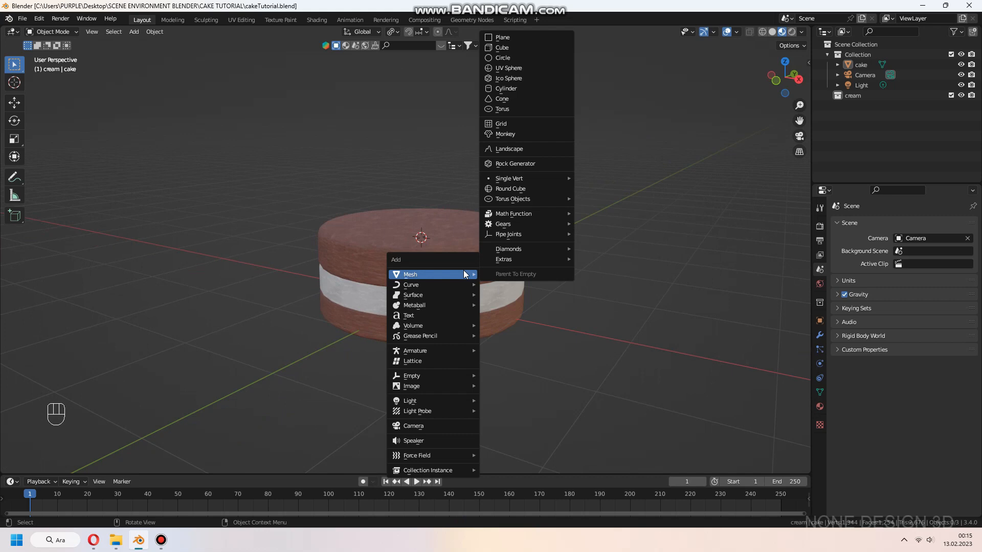
click(525, 58)
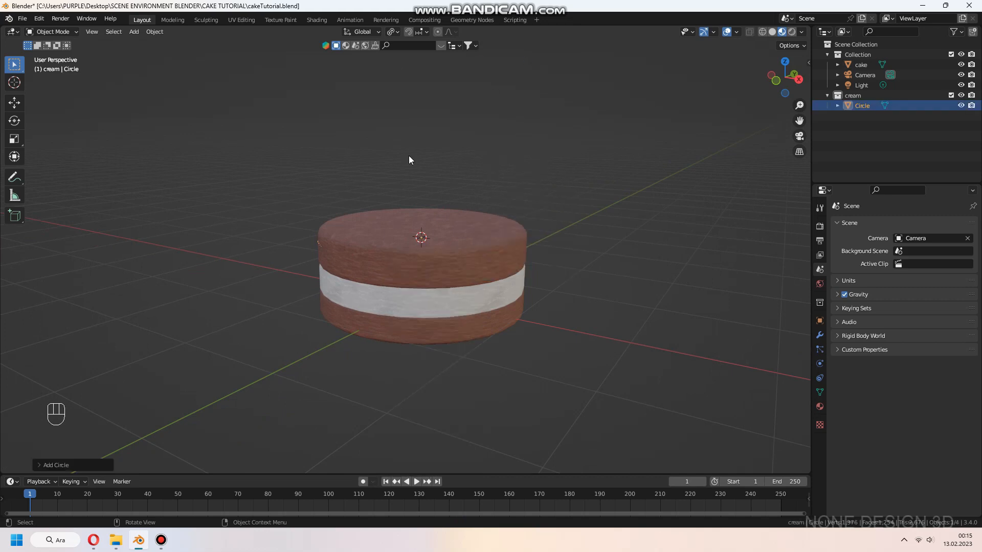
click(42, 464)
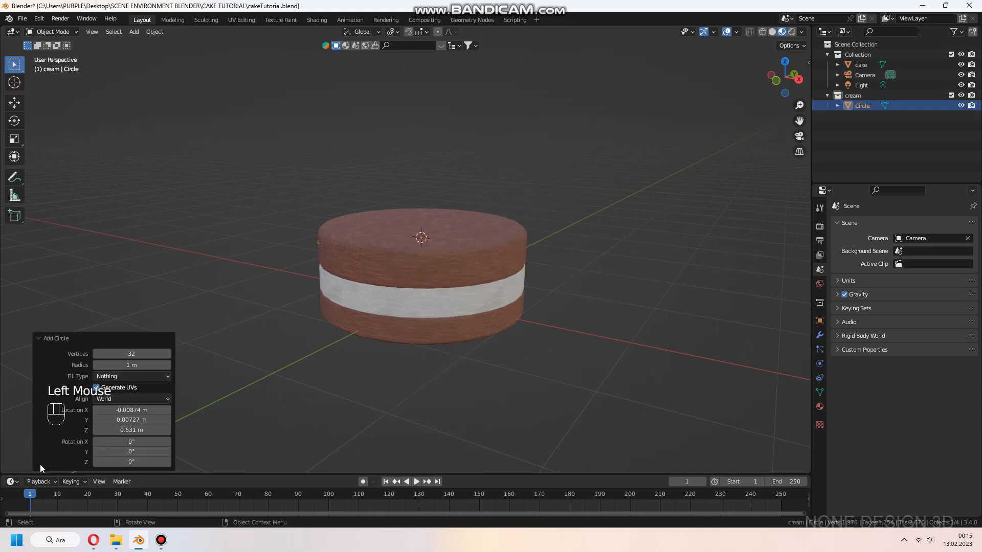
double_click(144, 354)
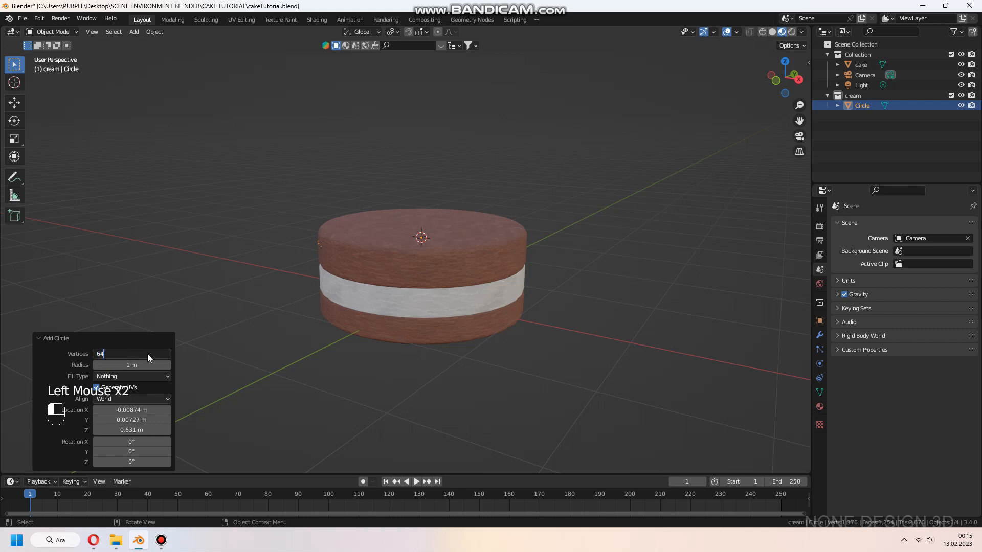
click(42, 337)
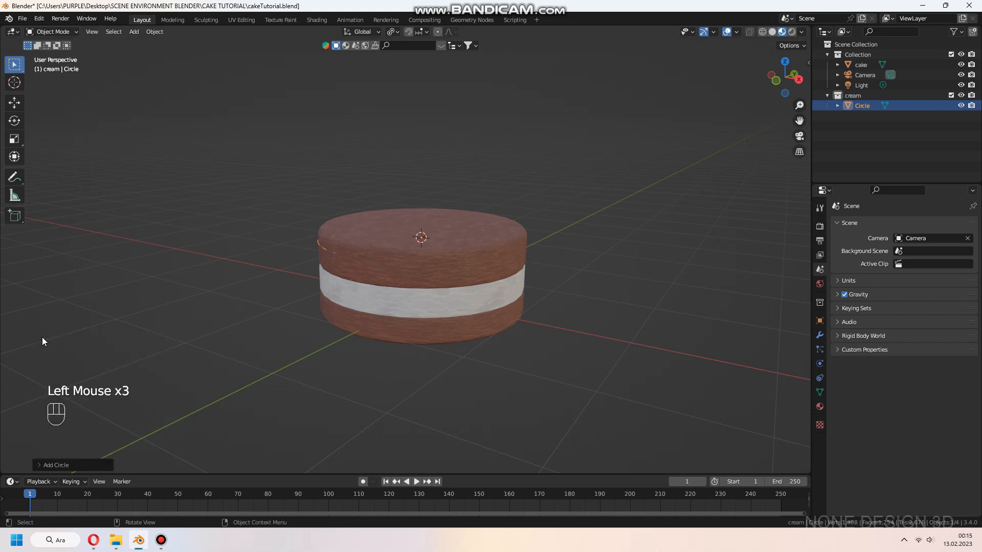
Move the circle out to an empty area beside the cake.
middle_drag(535, 290, 501, 308)
key(g)
click(221, 405)
shift+middle_drag(376, 411, 534, 348)
Enter edit mode, extrude the circle's edge and scale the new edge inward to form a flat ring.
key(Tab)
scroll(587, 324, up, 2)
scroll(590, 333, down, 1)
shift+middle_drag(589, 333, 620, 324)
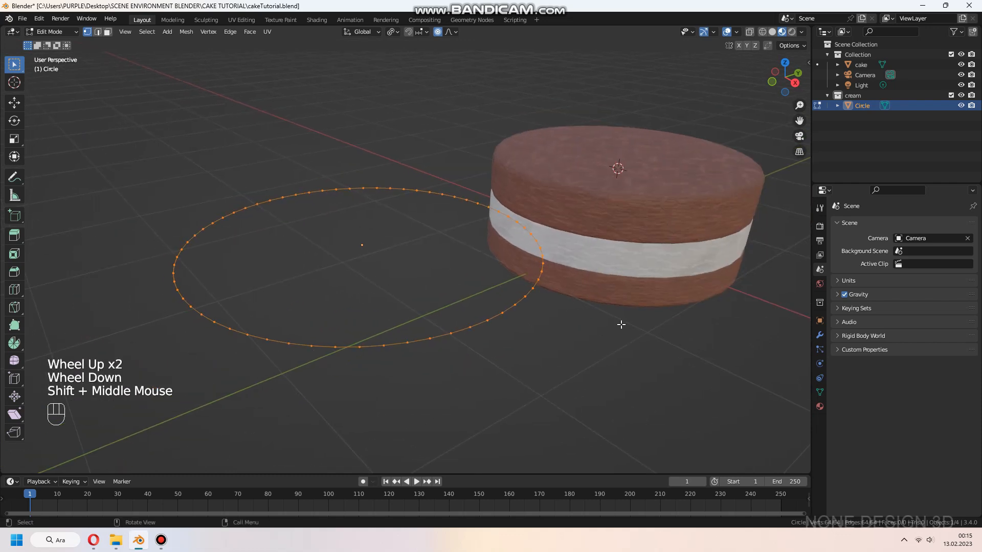
key(e)
right_click(616, 317)
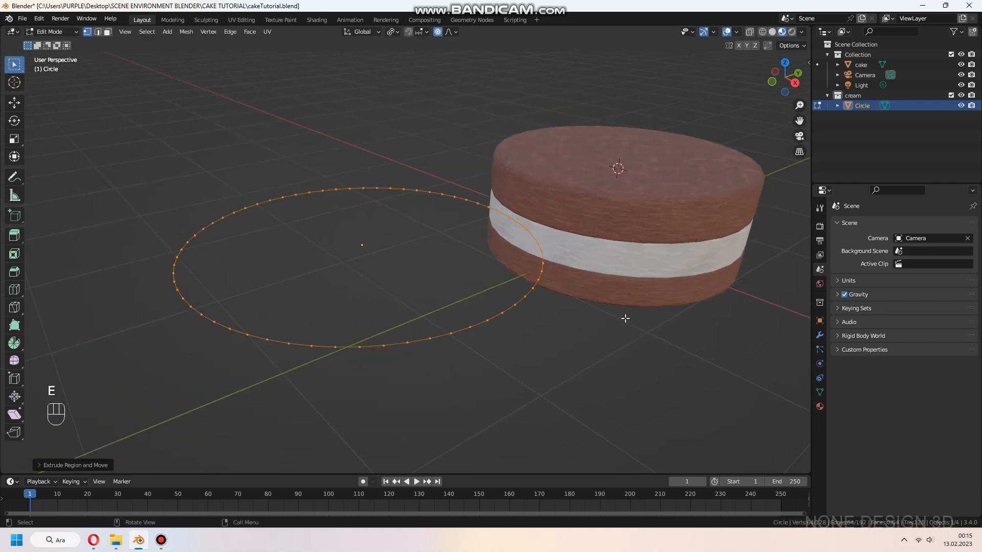
key(s)
click(645, 322)
key(s)
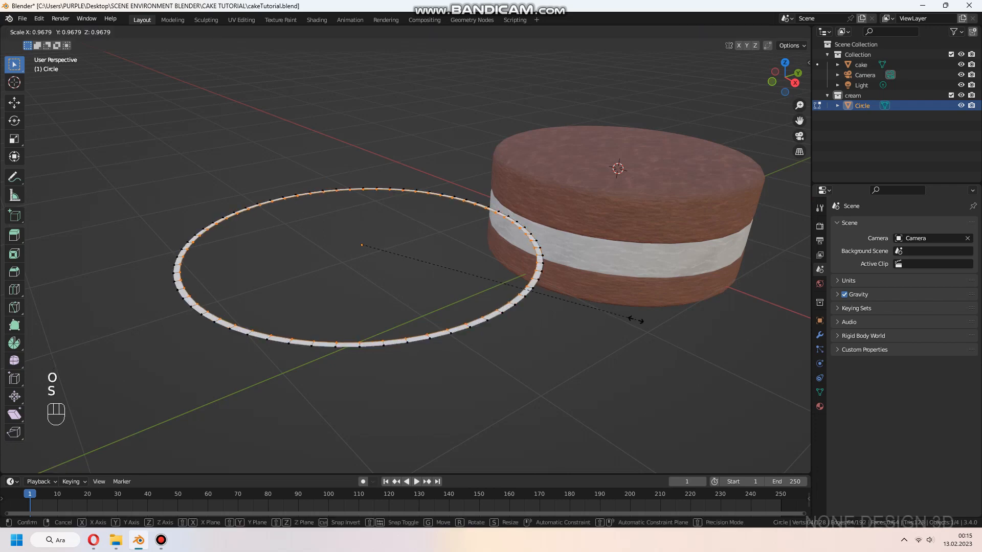
click(580, 307)
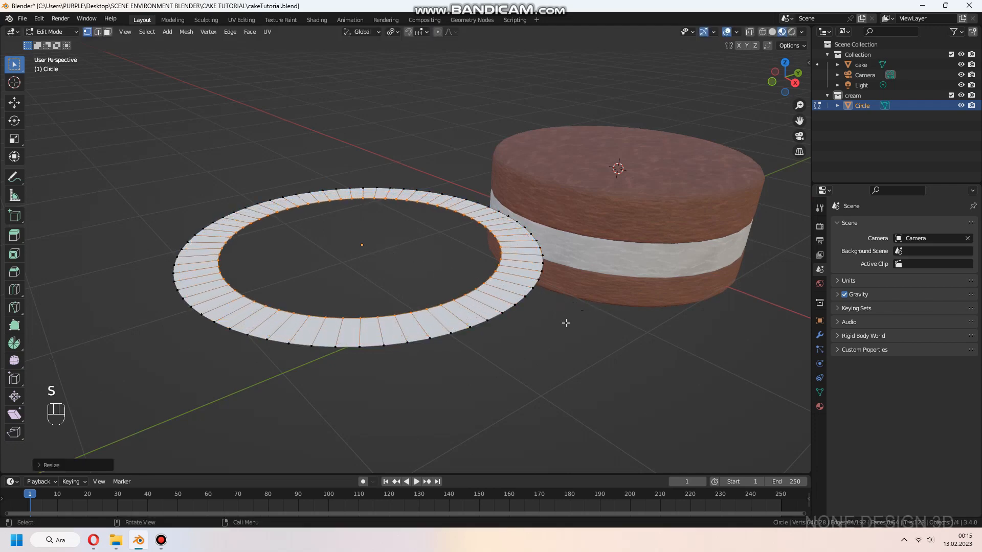
Lower the ring's inner edge slightly along Z.
scroll(566, 324, up, 2)
middle_drag(566, 324, 568, 320)
key(g)
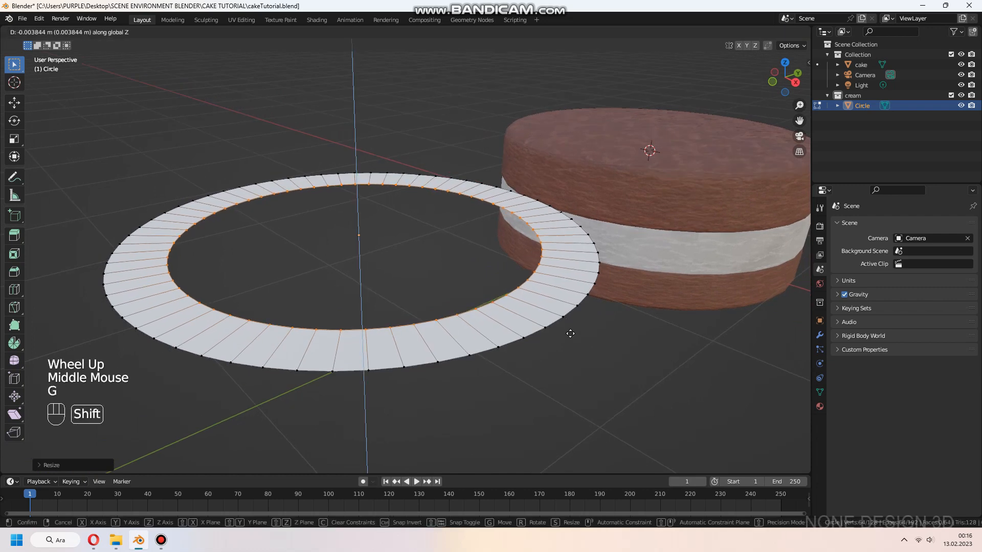
scroll(582, 378, down, 2)
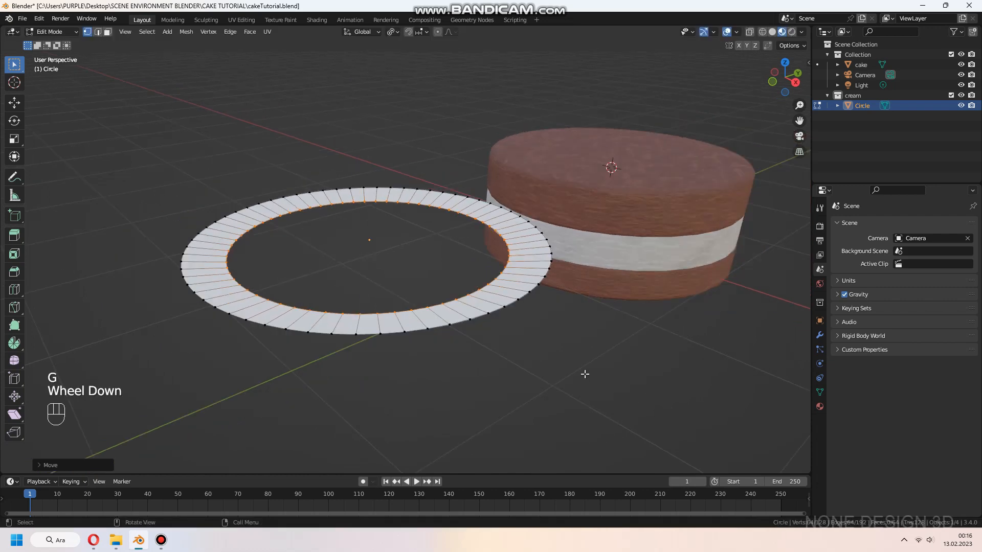
Extrude the inner edge again and scale it inward to add a second, narrower ring.
shift+middle_drag(584, 364, 604, 345)
key(e)
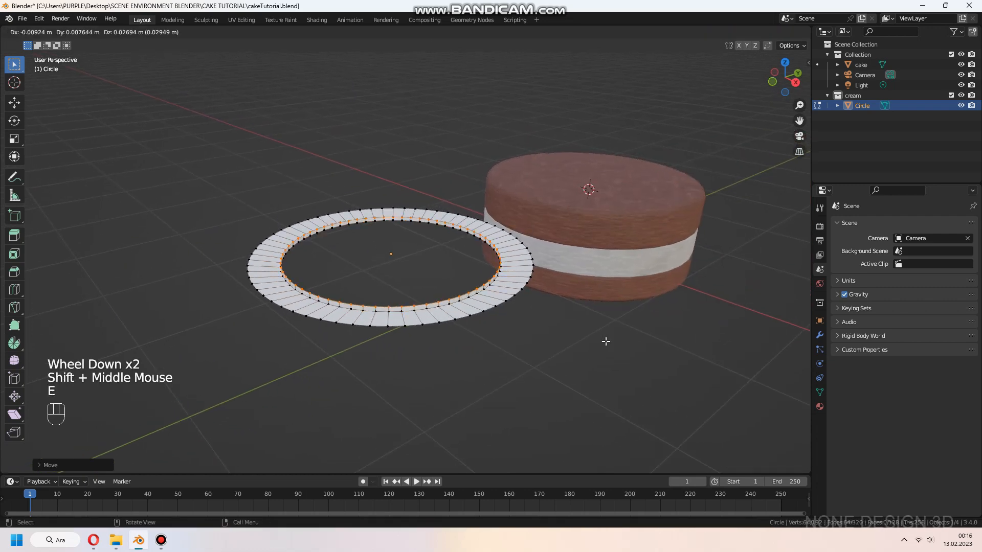
key(s)
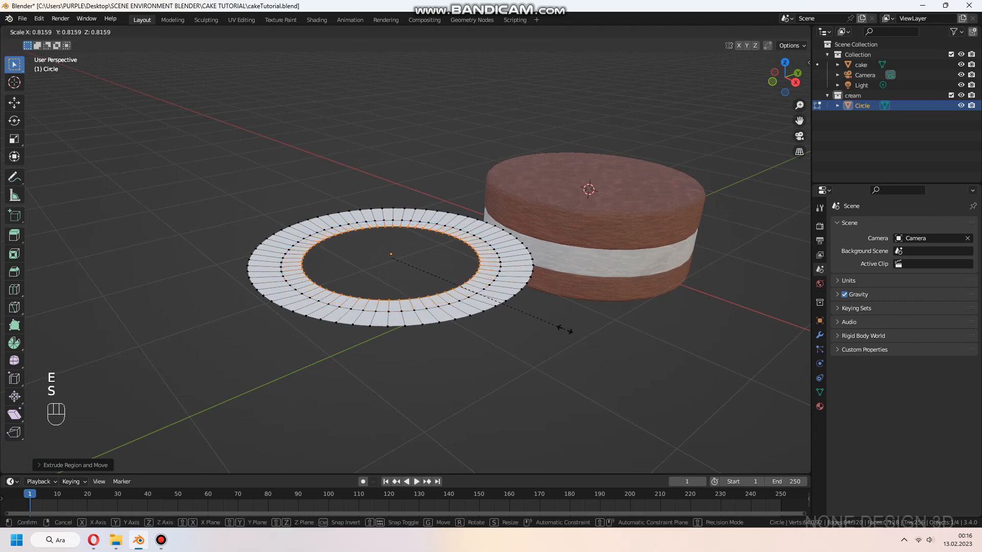
click(543, 326)
scroll(543, 326, up, 1)
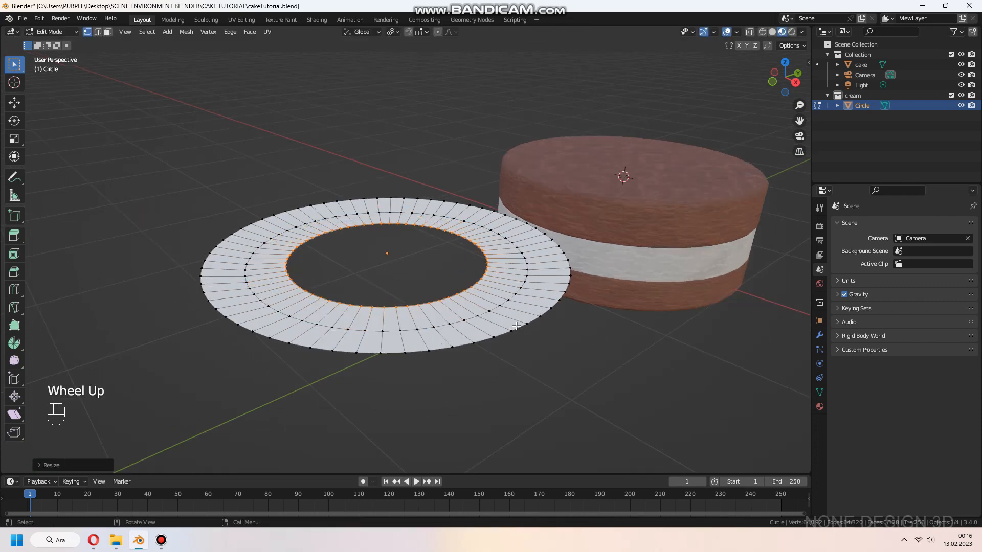
Lower the new inner edge about 0.04 m along Z and fill the opening with a face.
middle_drag(543, 325, 521, 307)
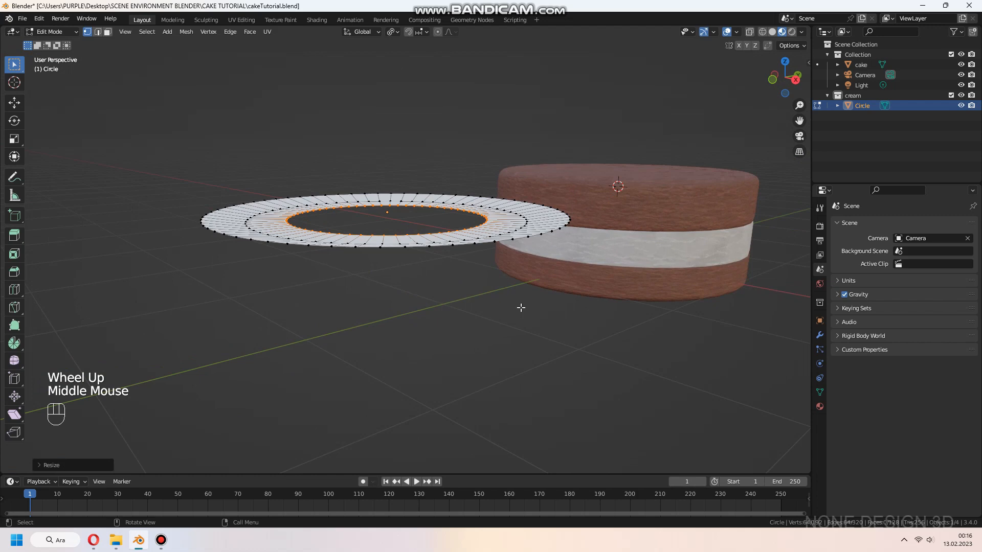
key(g)
key(z)
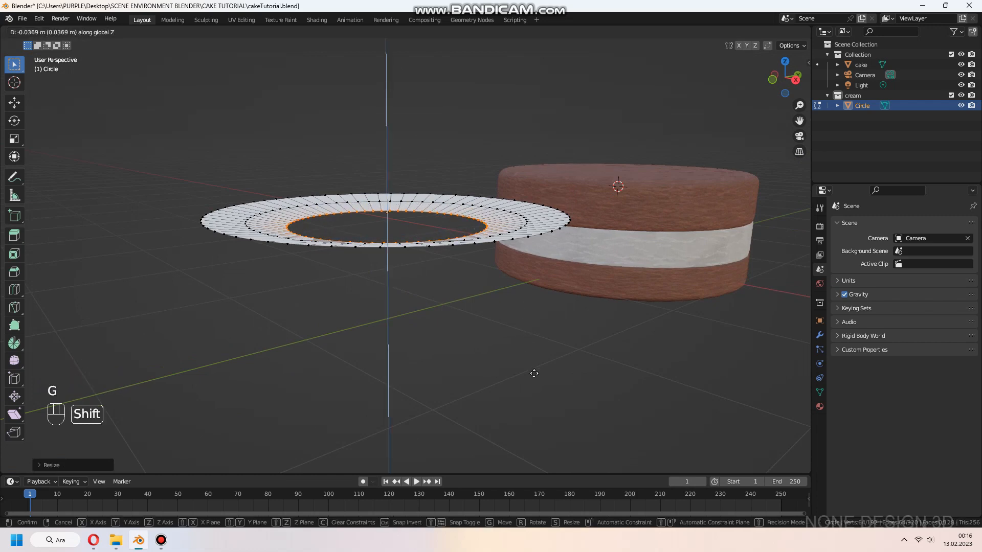
click(532, 371)
mouse_move(515, 339)
middle_down()
mouse_move(504, 335)
mouse_move(508, 322)
mouse_move(518, 362)
mouse_move(517, 347)
middle_up()
key(f)
Select the whole plate mesh and extrude it downward to give it thickness.
key(a)
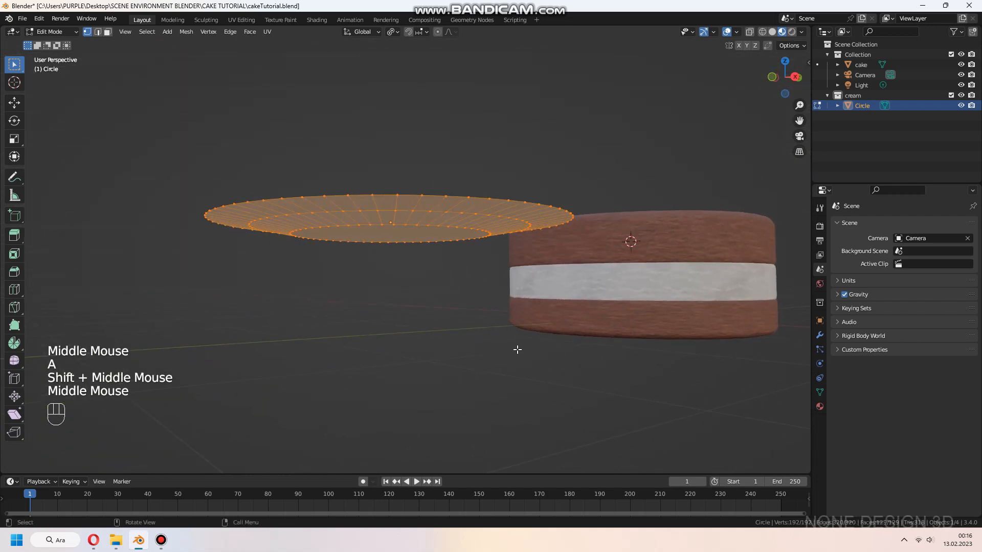
key(e)
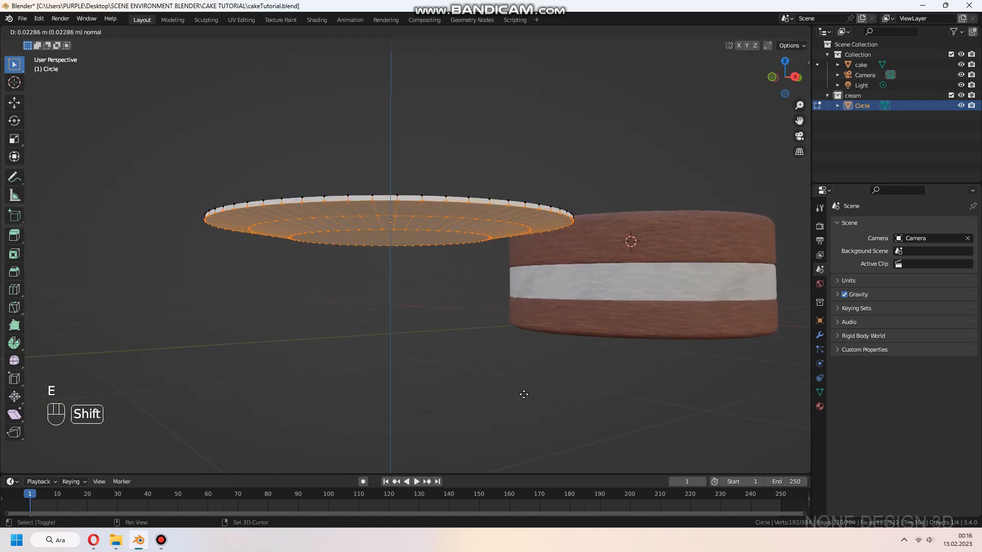
click(527, 429)
Select the face loop around the plate's outer rim and thin it by scaling along Z.
scroll(518, 368, up, 3)
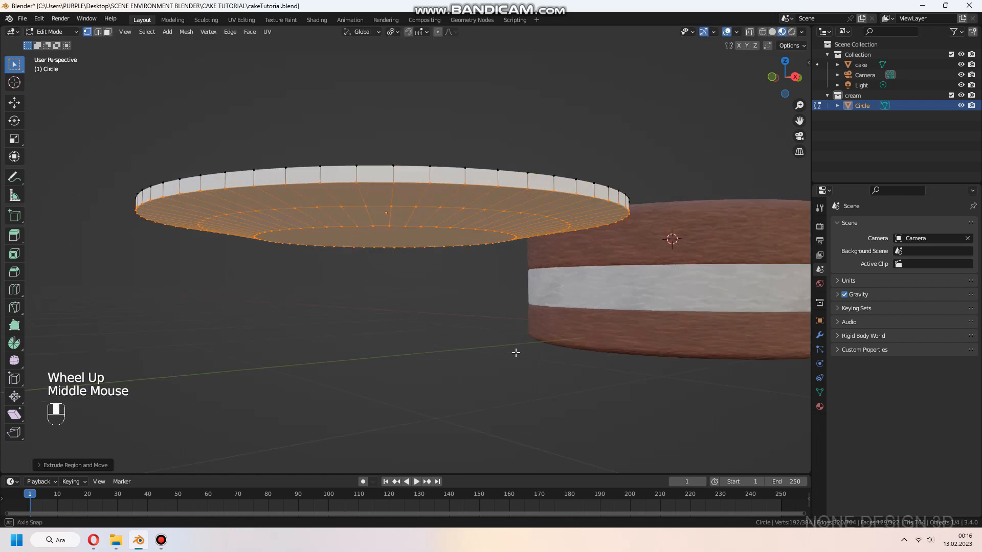
middle_drag(517, 350, 492, 333)
key(3)
alt+click(412, 225)
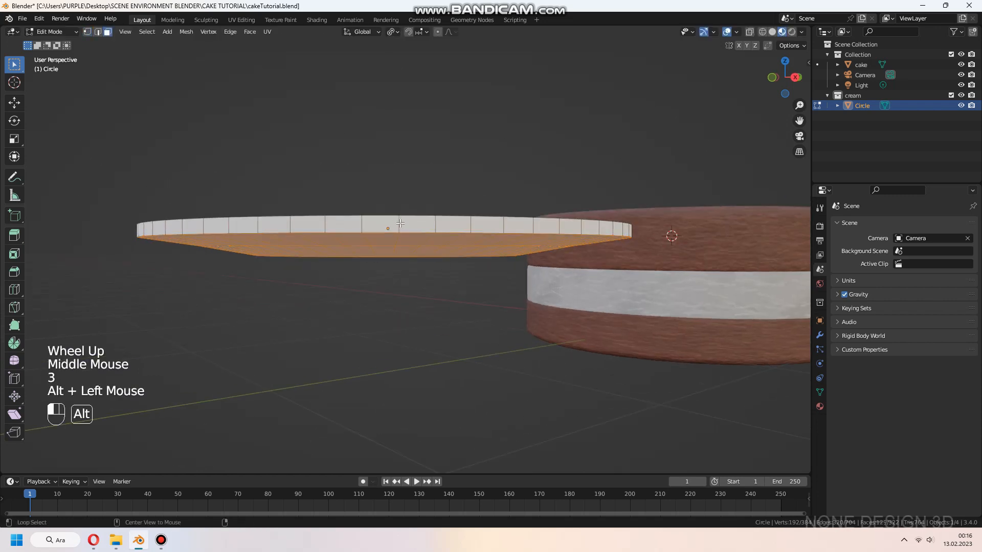
key(s)
key(z)
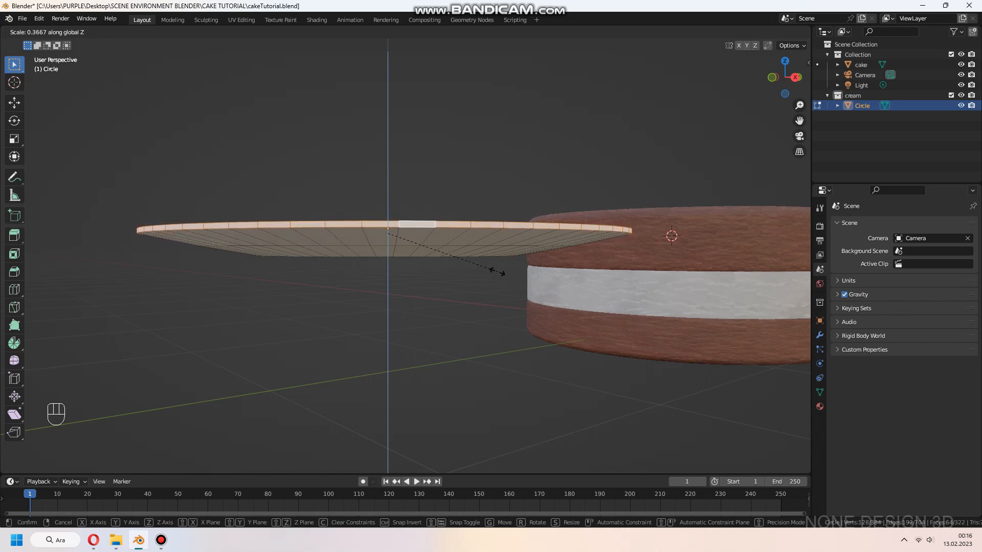
click(475, 265)
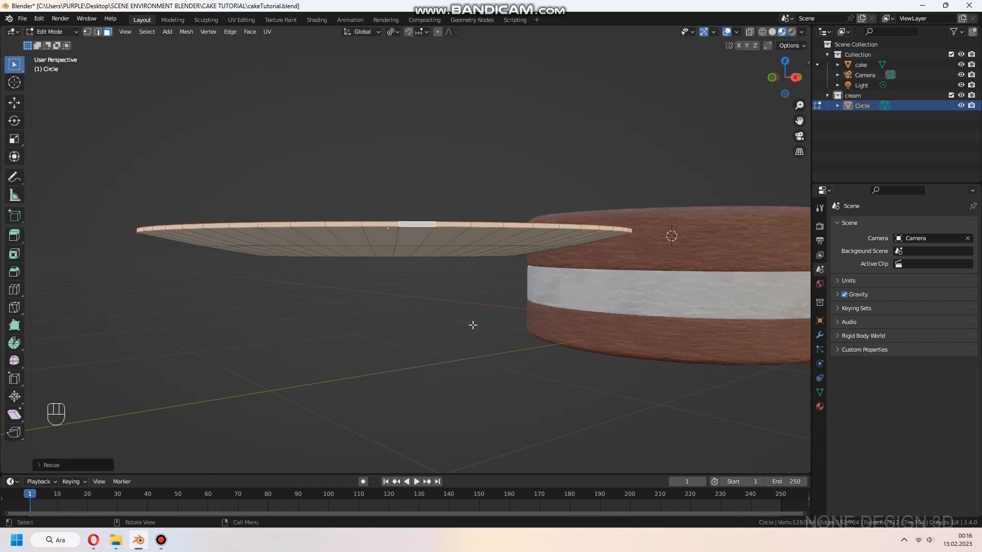
Inset the central face on the plate's underside by about 0.39 m.
middle_drag(471, 325, 420, 220)
click(410, 184)
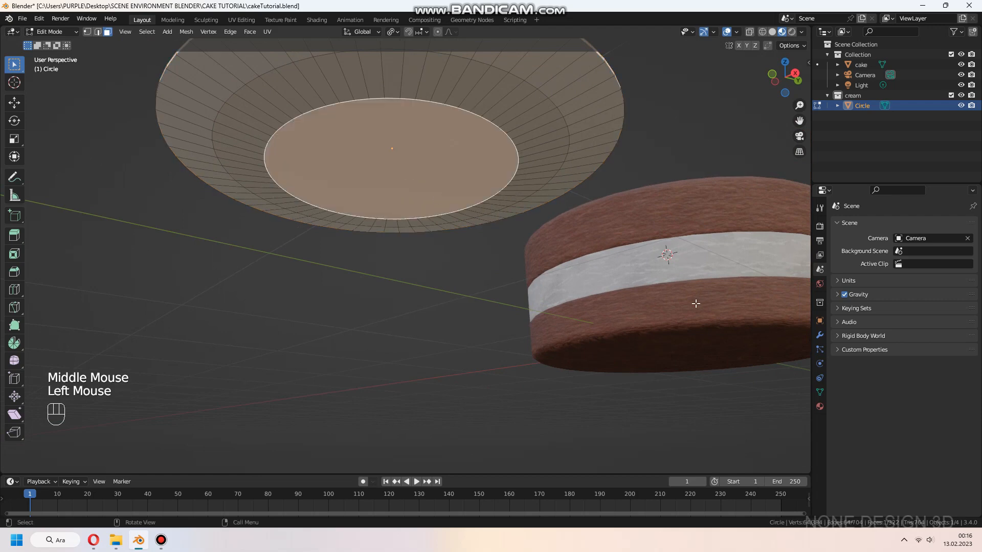
key(i)
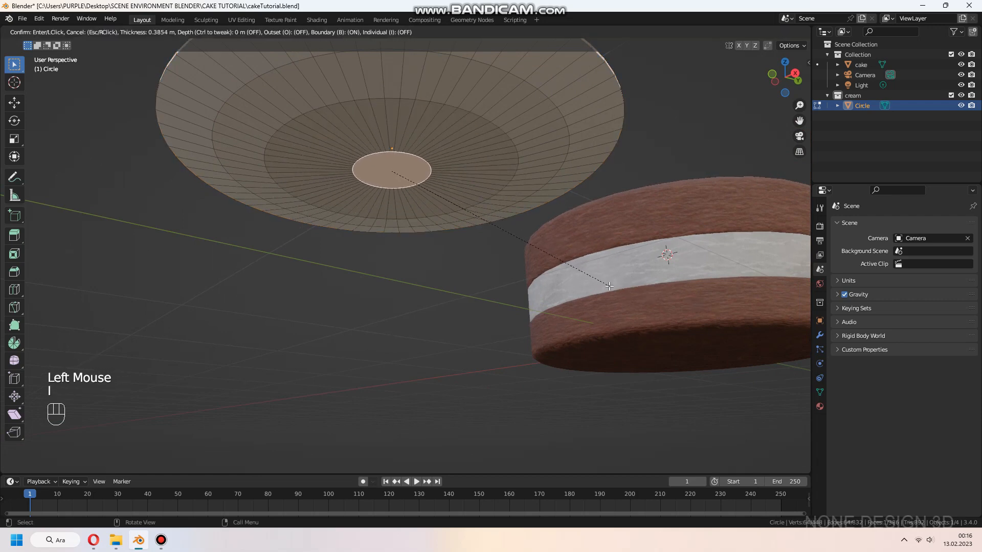
click(609, 286)
Extrude the small inset face downward into a stem and lengthen it.
scroll(608, 284, down, 2)
key(e)
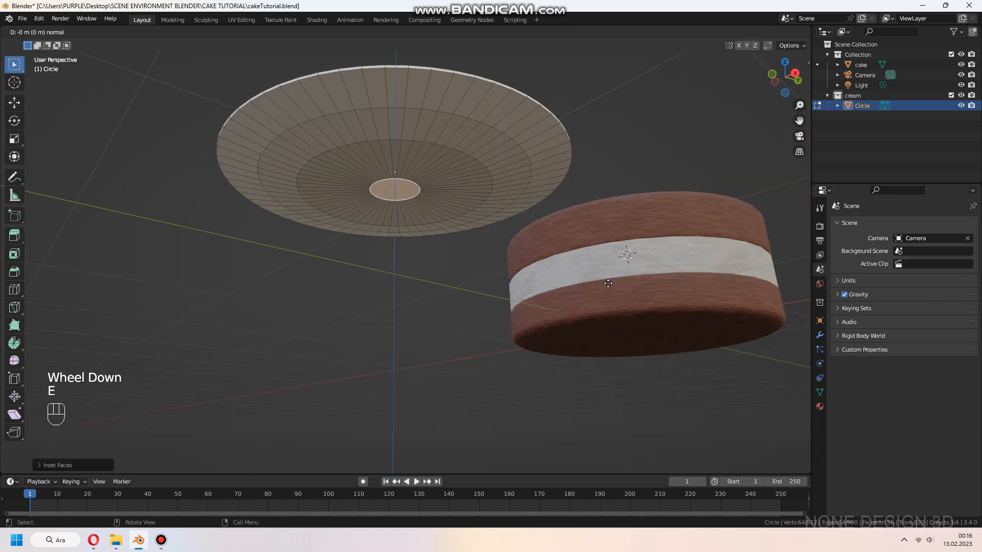
click(597, 368)
middle_drag(585, 333, 591, 355)
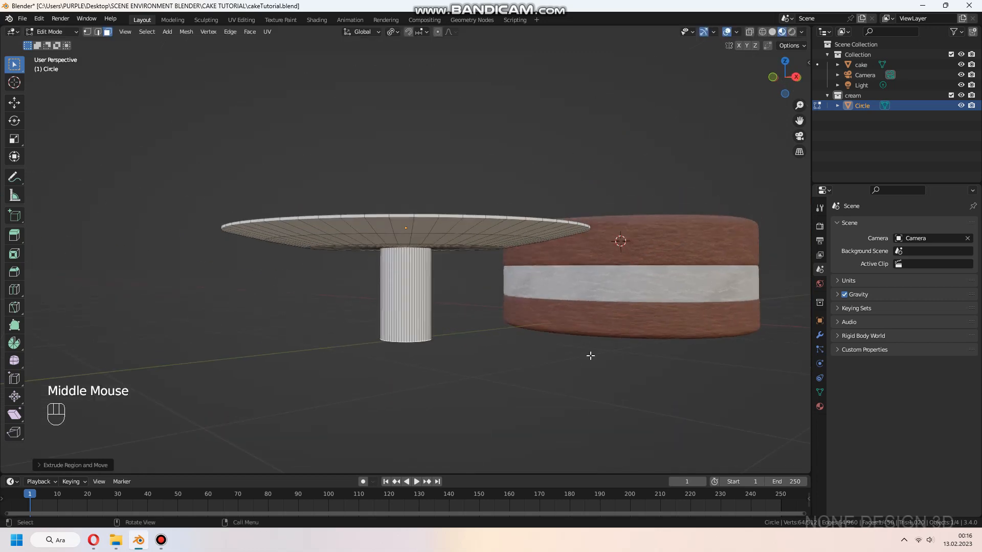
key(g)
click(588, 375)
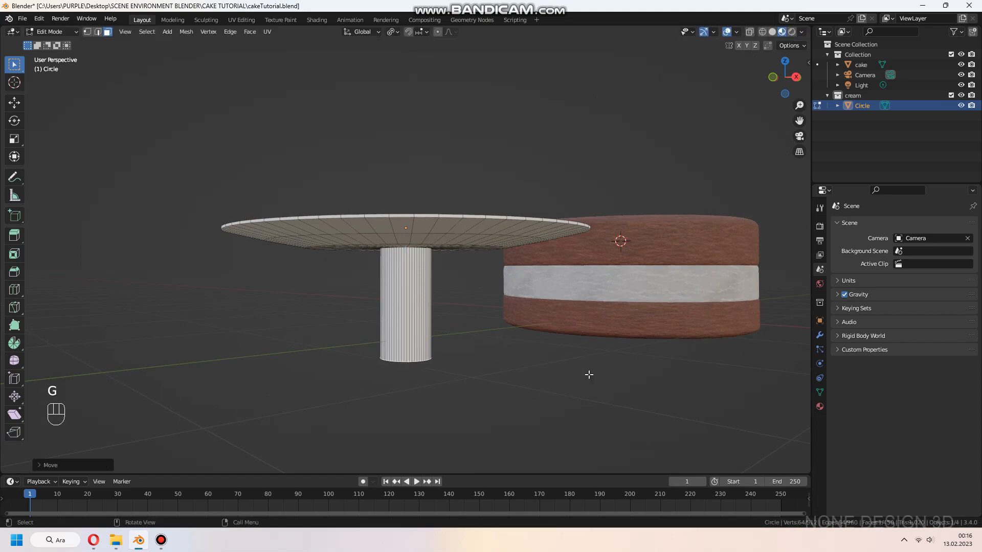
Select the edge loop at the top of the stem together with its bottom and scale them to slim the stem.
middle_drag(587, 375, 580, 327)
alt+shift+click(427, 143)
scroll(427, 143, up, 2)
key(ctrl+z)
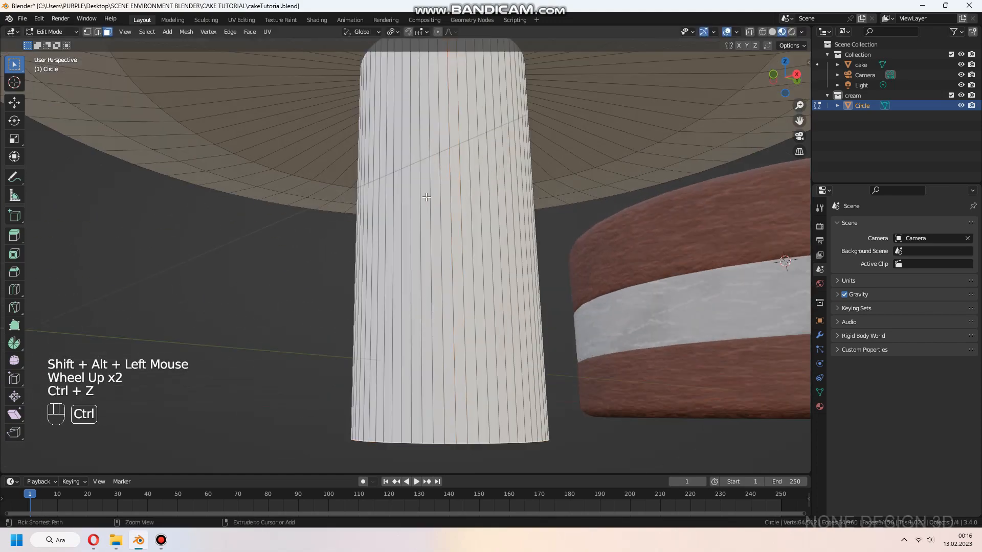
scroll(426, 224, down, 1)
shift+middle_drag(426, 266, 486, 267)
key(2)
scroll(426, 224, up, 3)
alt+shift+click(526, 162)
scroll(525, 280, down, 1)
scroll(525, 280, down, 1)
key(s)
click(490, 280)
Extrude the stem's bottom face in place and scale it outward into a wide base disc.
key(3)
click(403, 300)
middle_drag(471, 314, 493, 367)
key(e)
right_click(480, 344)
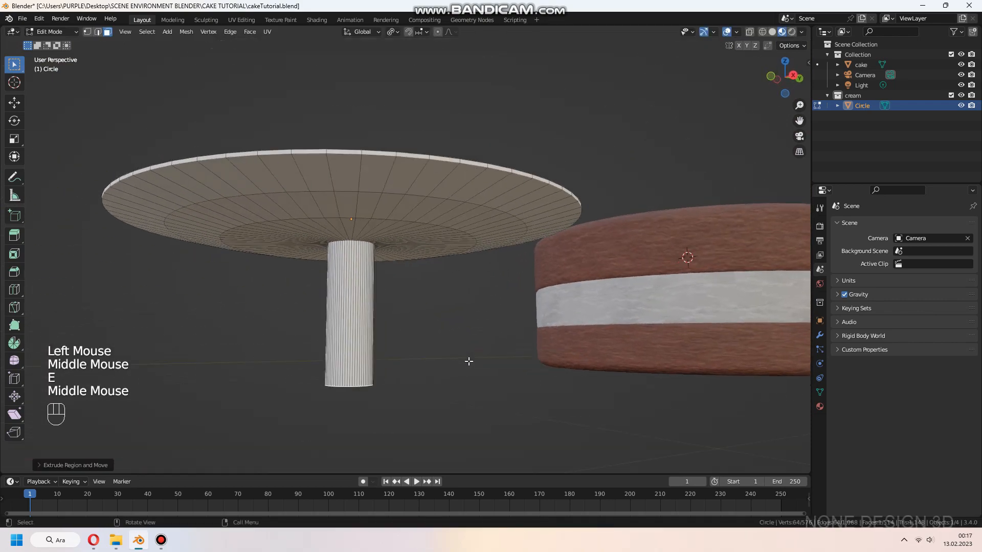
key(s)
click(732, 393)
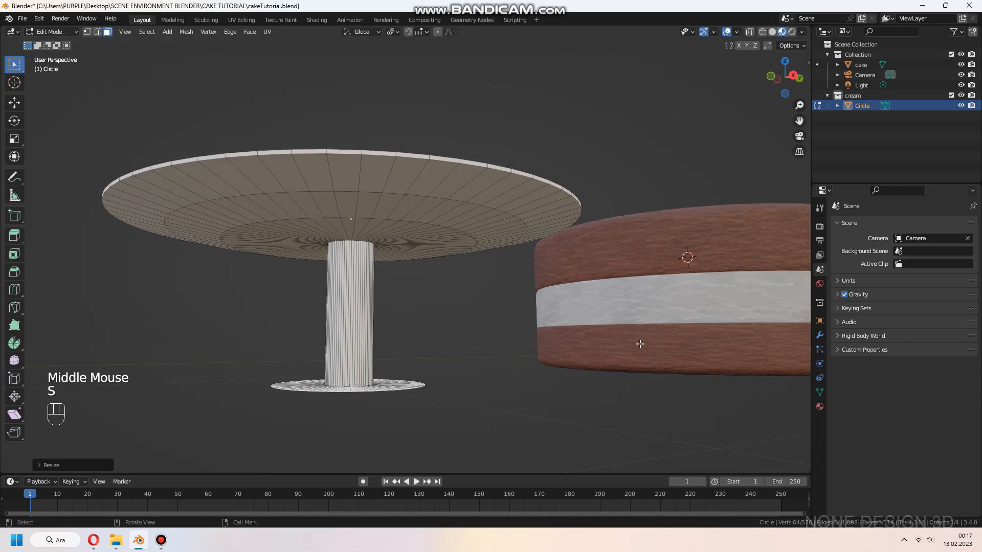
Extrude the base disc downward about 0.03 m to give it thickness.
middle_drag(639, 343, 622, 318)
scroll(634, 327, down, 2)
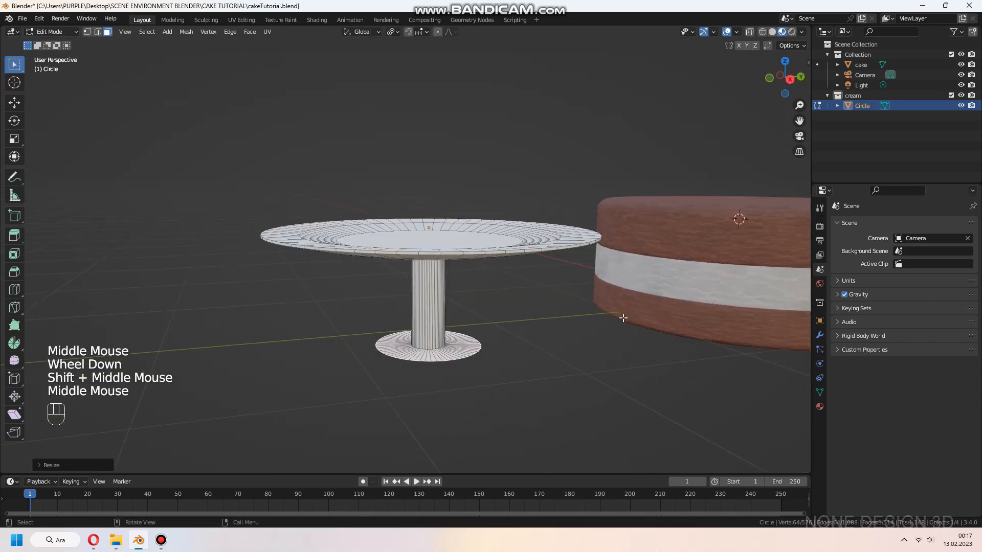
key(e)
key(shift)
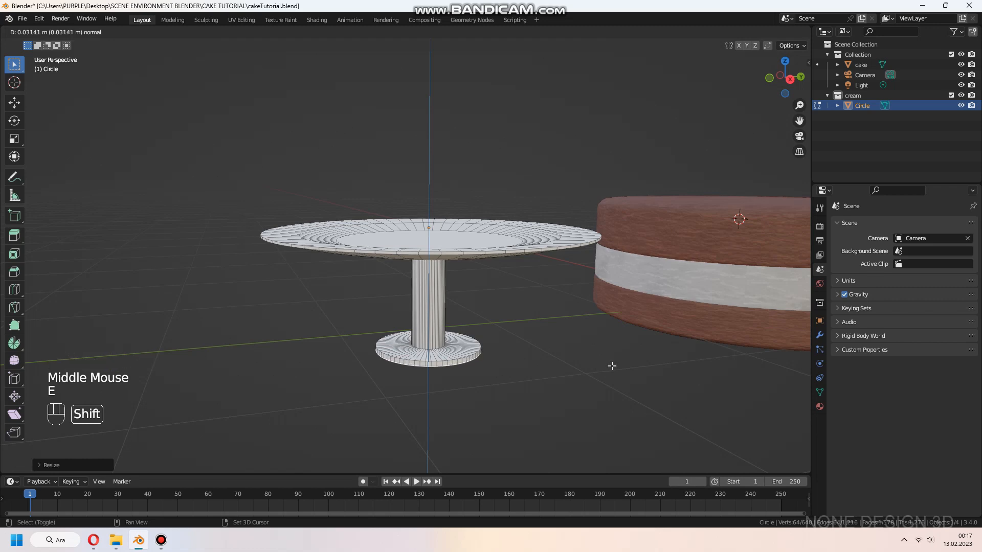
click(608, 366)
Thin the face loops around the plate's rim and the base's side by scaling each along Z.
scroll(554, 361, up, 2)
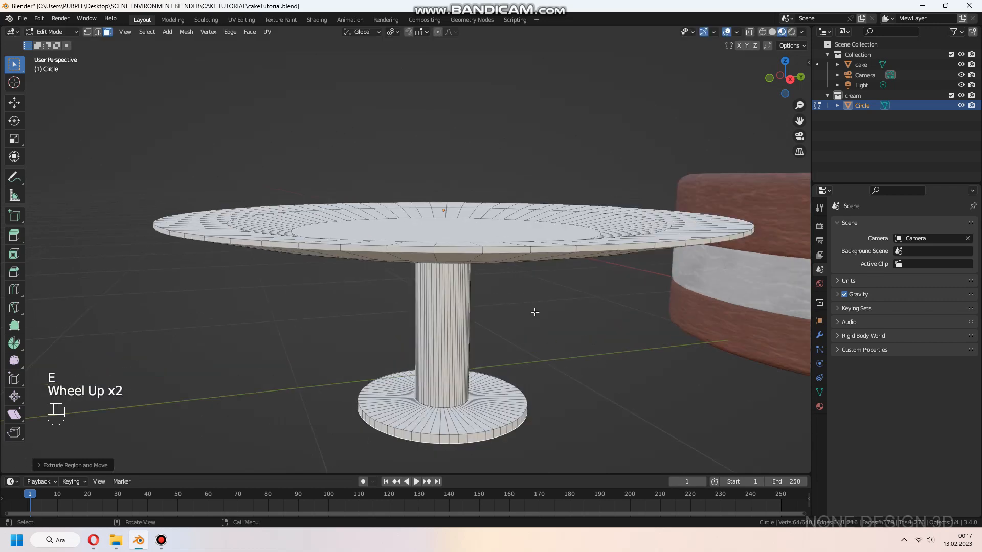
alt+click(433, 249)
key(s)
key(z)
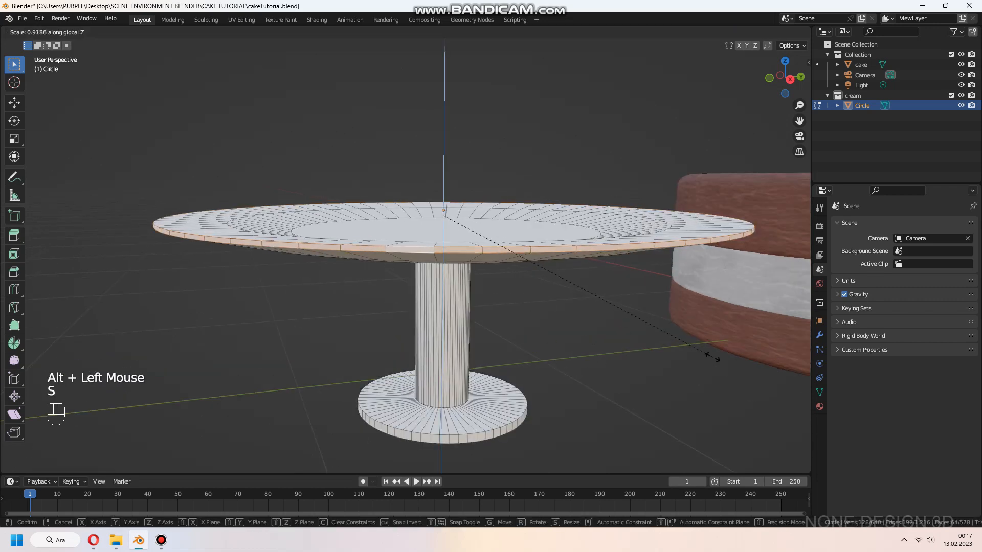
click(609, 293)
shift+middle_drag(570, 360, 577, 298)
alt+click(462, 376)
key(s)
key(z)
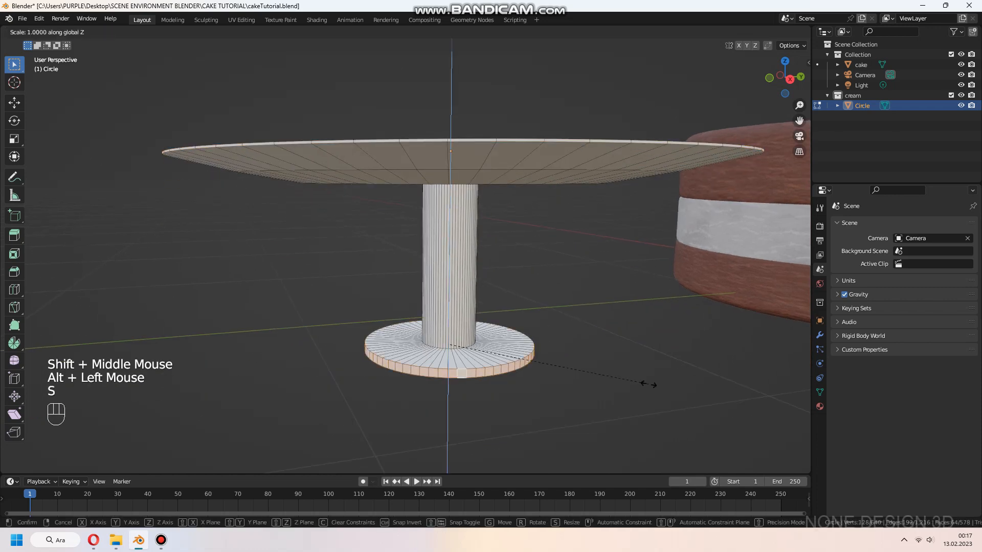
click(512, 344)
Return to object mode and save the file.
scroll(538, 367, down, 2)
key(Tab)
middle_drag(538, 367, 513, 306)
scroll(553, 388, down, 1)
key(ctrl+s)
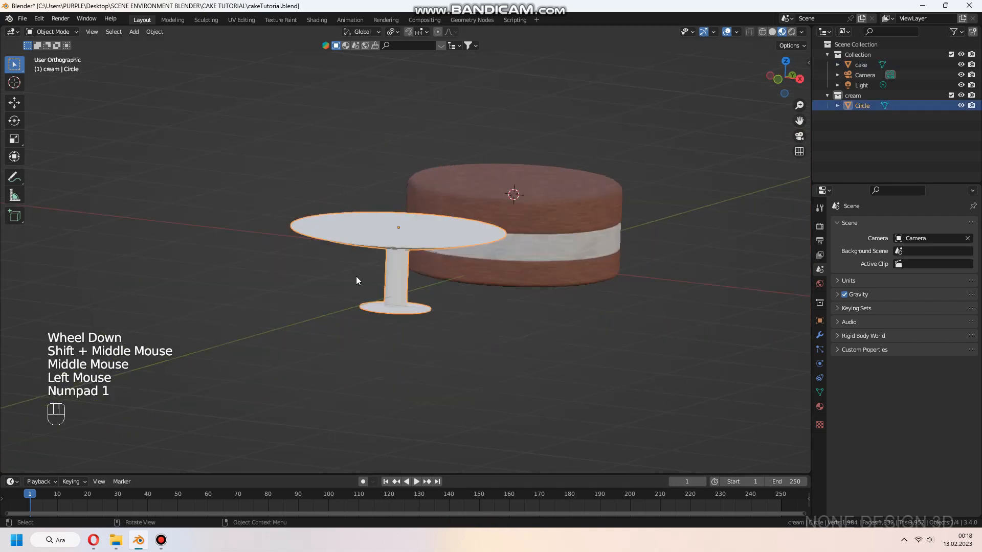
Lower the stand along Z until its plate is just below the cake's underside.
key(g)
key(z)
click(361, 354)
Enlarge the stand uniformly and resize it horizontally in X and Y so its plate extends beyond the cake.
key(s)
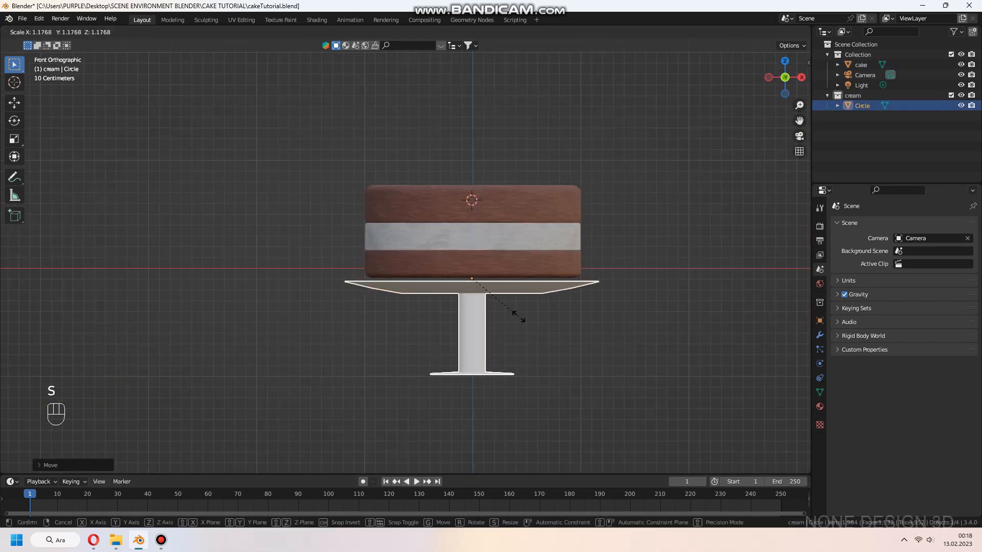
click(520, 316)
key(s)
click(648, 318)
key(s)
key(shift+z)
click(653, 317)
scroll(479, 324, down, 1)
From the top view, move the stand along Y to centre it under the cake and rescale it horizontally.
middle_drag(634, 313, 482, 335)
key(KP_7)
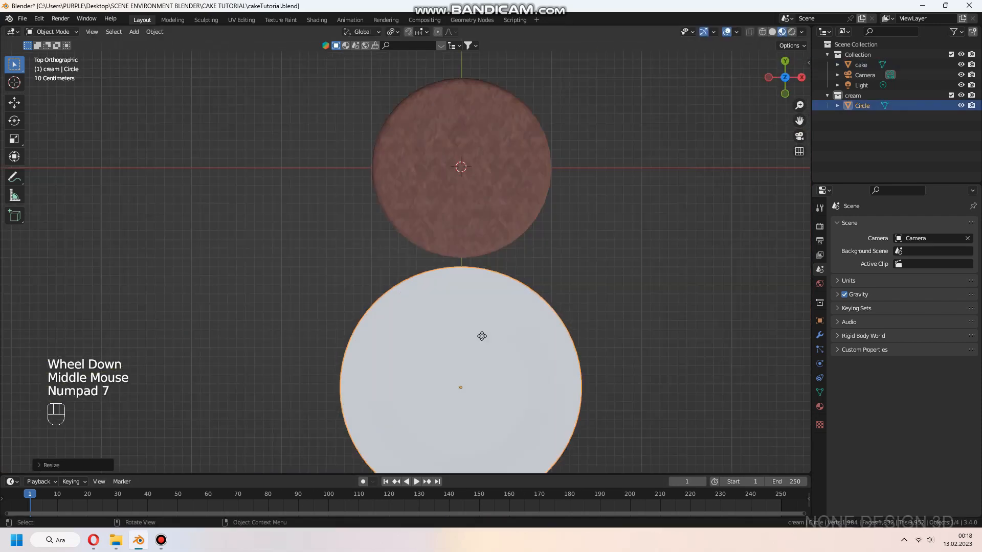
key(g)
key(y)
click(491, 117)
key(s)
key(shift+z)
click(720, 233)
Adjust the stand's height along Z so the cake rests on its plate.
middle_drag(655, 292, 608, 201)
scroll(608, 200, up, 2)
shift+middle_drag(608, 201, 429, 272)
key(g)
key(z)
click(519, 254)
scroll(521, 296, up, 2)
key(g)
key(z)
click(548, 377)
Fine-tune the stand's width around the cake by scaling it in X and Y only.
scroll(548, 373, down, 1)
key(s)
key(shift+z)
click(584, 359)
scroll(562, 303, down, 2)
In Edit Mode, dissolve the bevel edge loops running around the cake's upper rim.
click(551, 334)
click(430, 282)
key(Tab)
scroll(429, 282, up, 2)
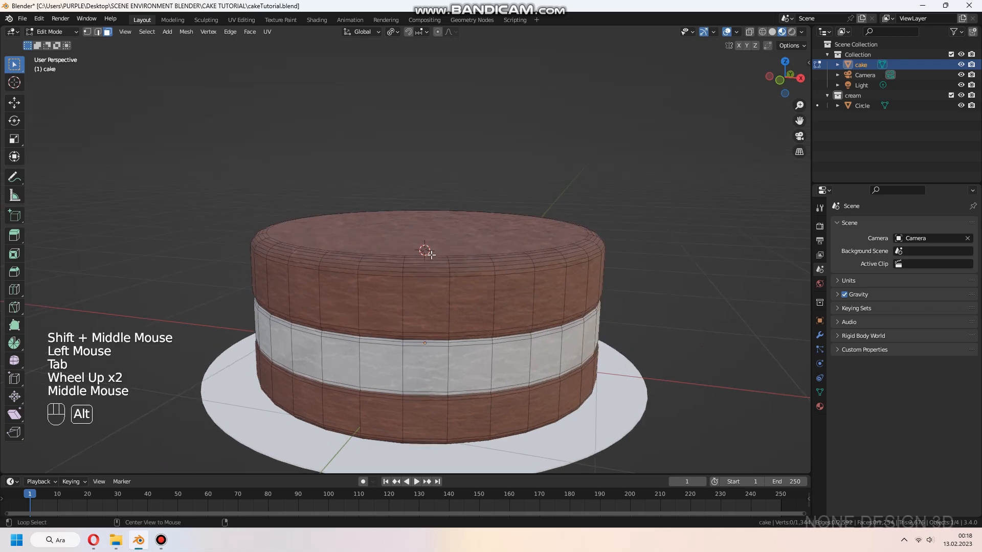
scroll(431, 271, up, 1)
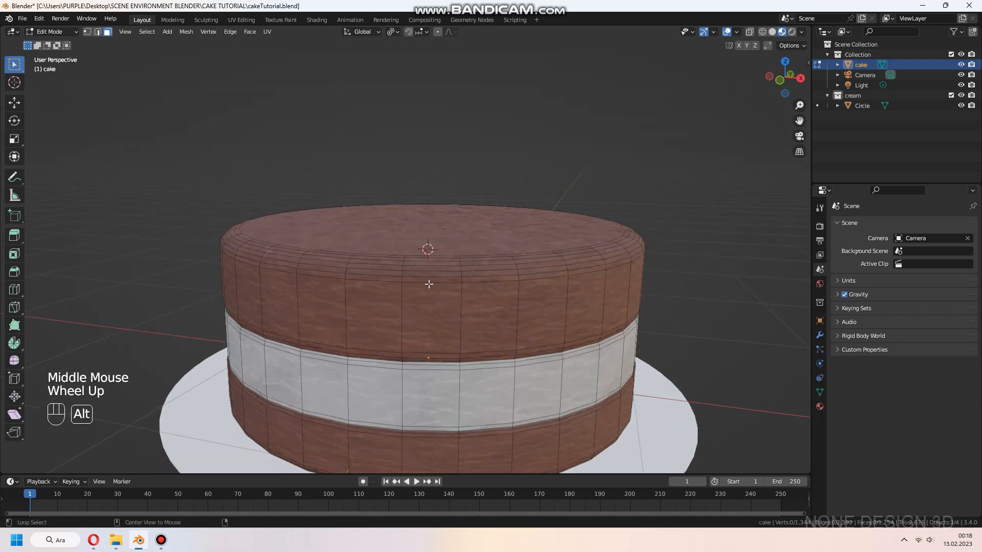
alt+click(426, 280)
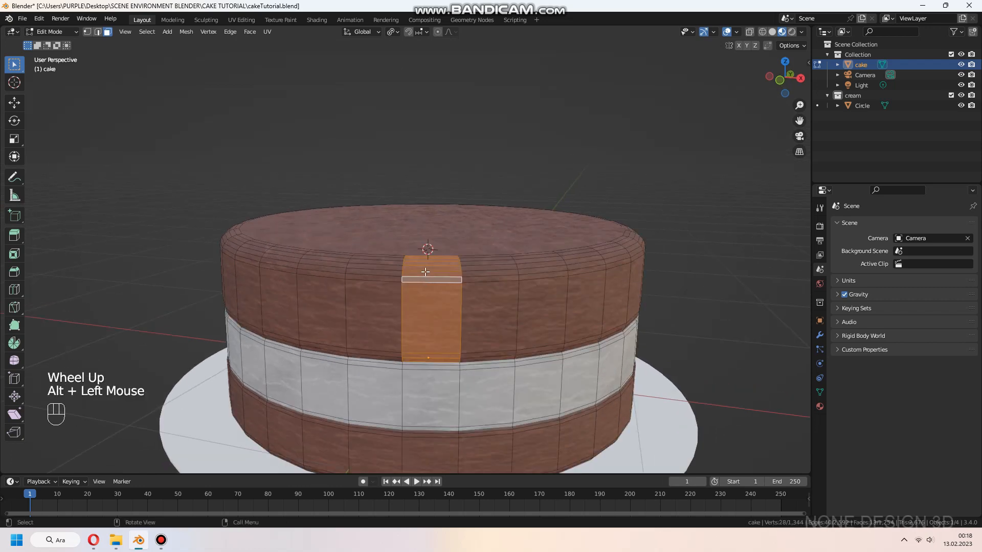
key(2)
alt+click(424, 270)
alt+shift+click(423, 267)
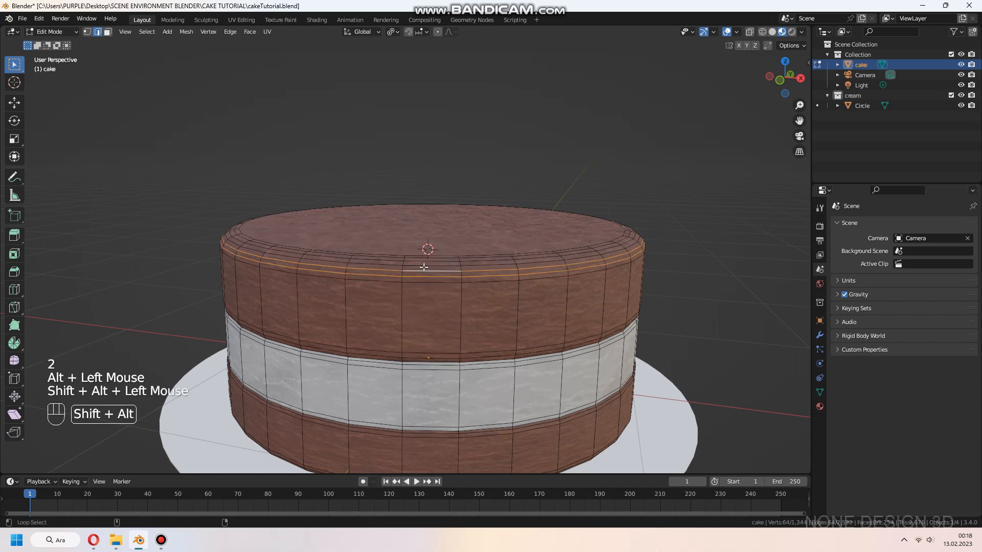
alt+shift+click(420, 265)
alt+shift+click(419, 259)
alt+shift+click(420, 258)
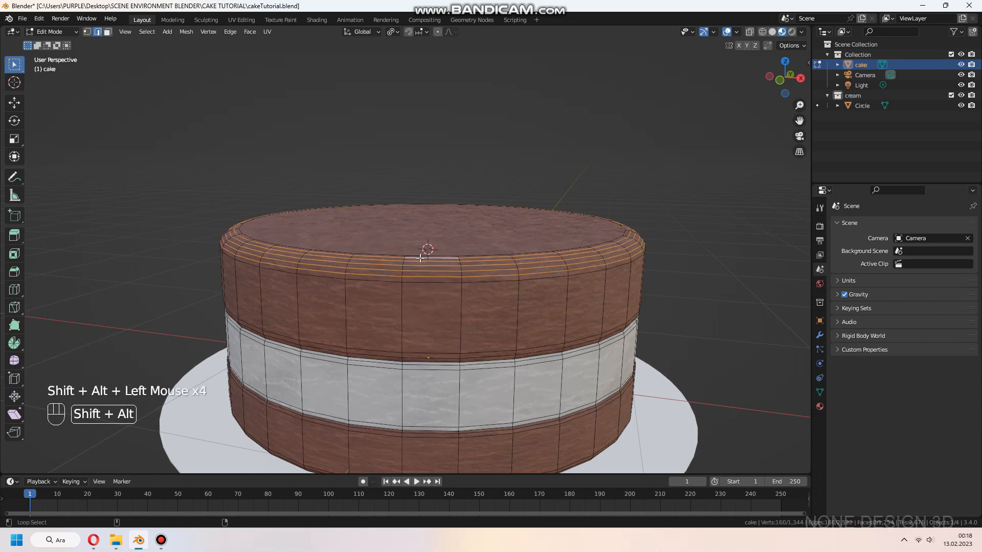
alt+shift+click(416, 255)
right_click(407, 266)
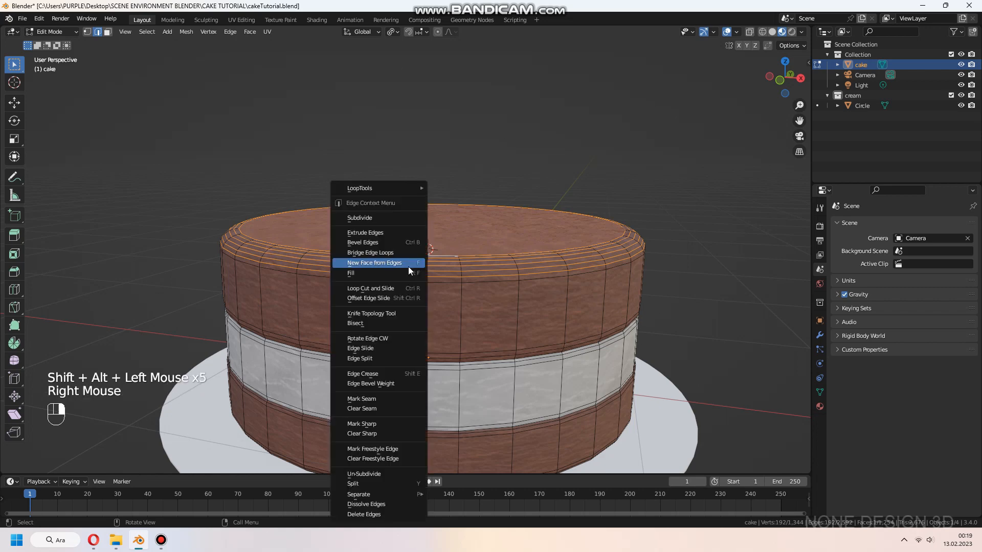
key(x)
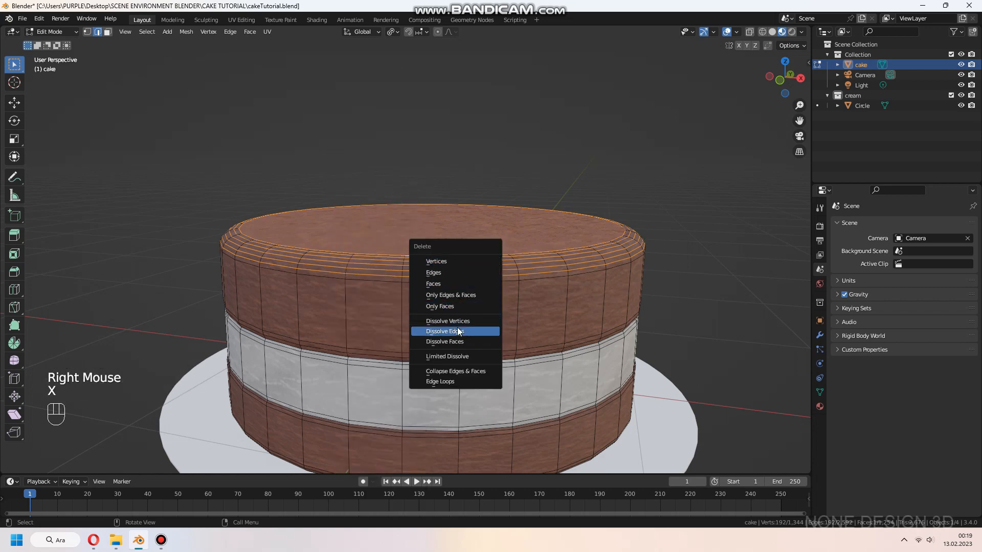
click(457, 328)
scroll(458, 328, down, 2)
middle_drag(458, 328, 433, 266)
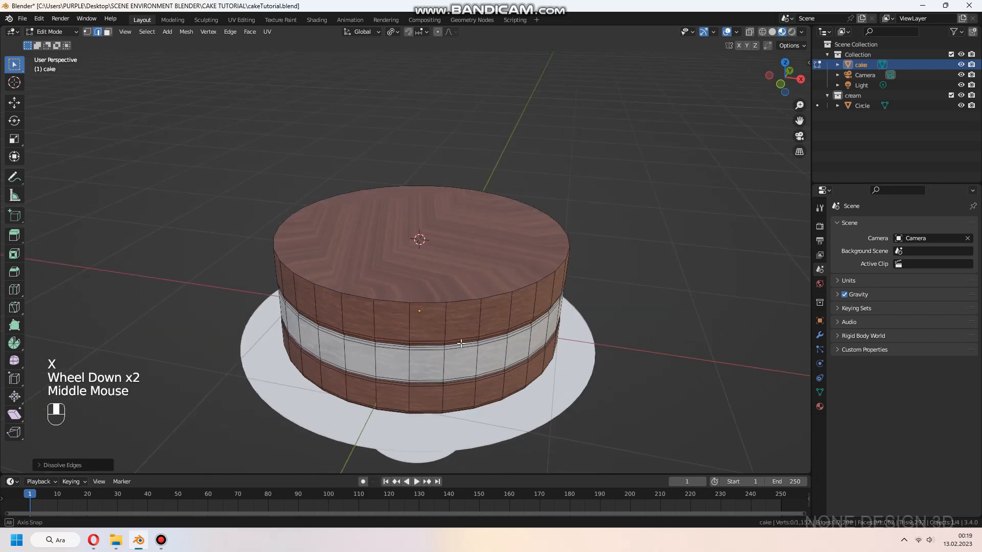
Unwrap the cake's top face so its texture displays evenly, and return to Object Mode.
key(3)
click(435, 262)
key(u)
click(434, 263)
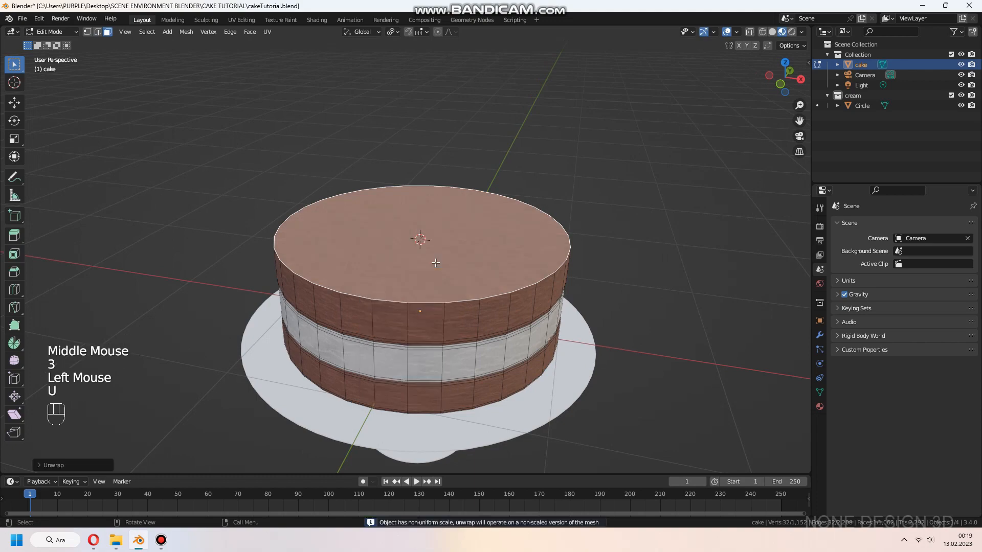
key(Tab)
Preview the cake on its stand in rendered shading, return to material preview and save the file.
middle_drag(435, 262, 409, 230)
middle_drag(358, 255, 286, 245)
click(246, 266)
click(791, 32)
mouse_move(614, 255)
middle_down()
mouse_move(584, 216)
mouse_move(708, 144)
middle_up()
click(781, 32)
scroll(634, 199, down, 2)
shift+middle_drag(627, 205, 639, 215)
key(ctrl+s)
scroll(587, 230, down, 1)
shift+middle_drag(583, 230, 591, 236)
scroll(459, 230, down, 1)
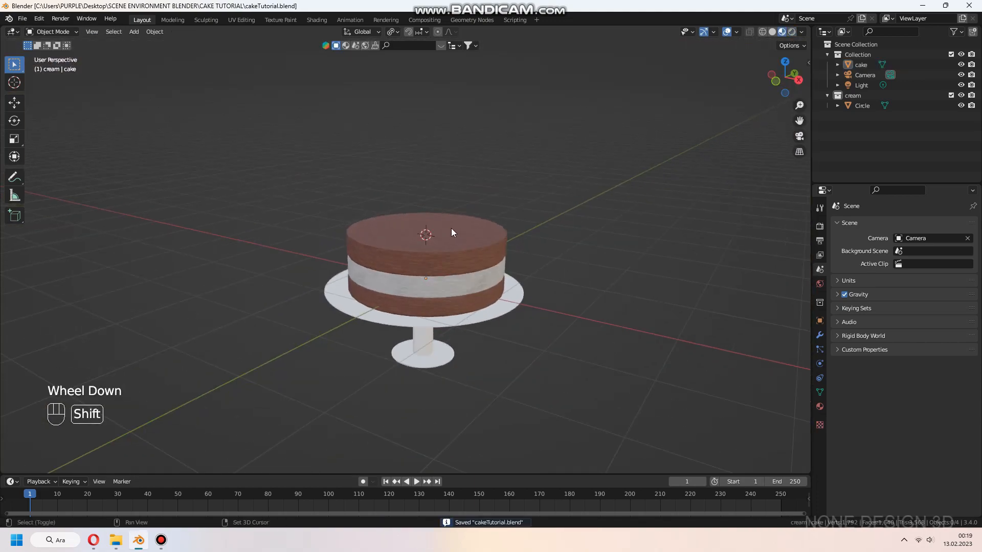
Add a UV sphere, scale it to about 0.15 and raise it about 1.3 m along Z above the cake.
shift+middle_drag(451, 228, 449, 254)
key(shift+a)
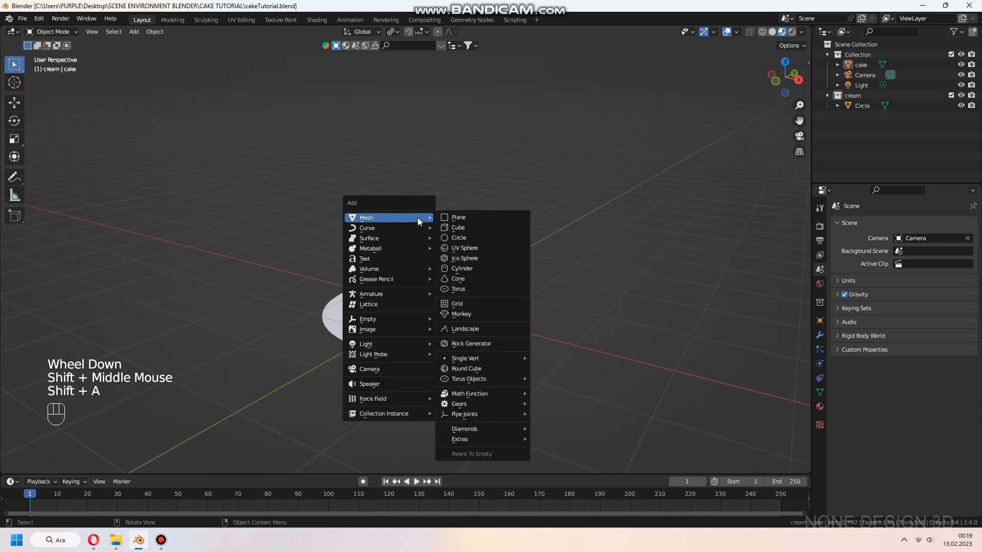
click(483, 248)
key(s)
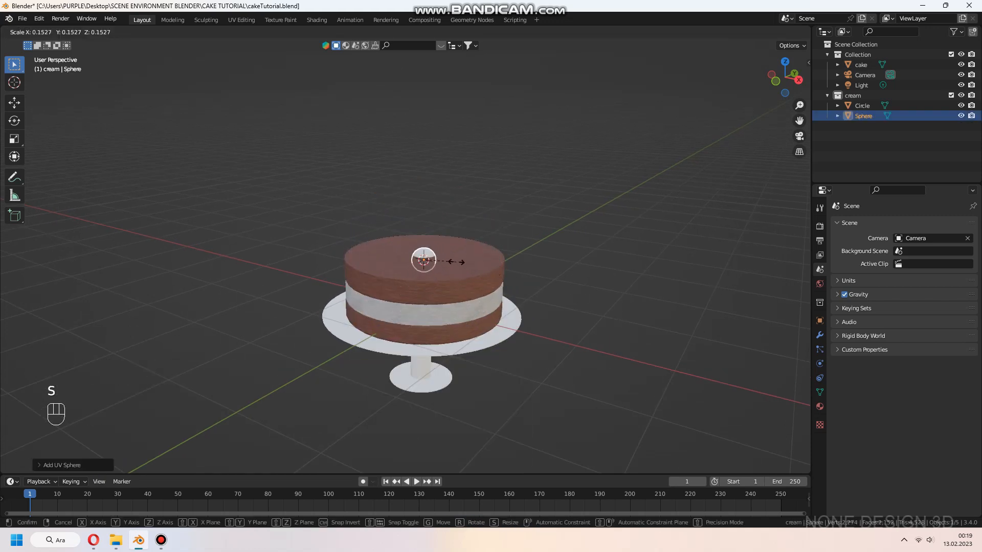
click(453, 262)
key(g)
key(z)
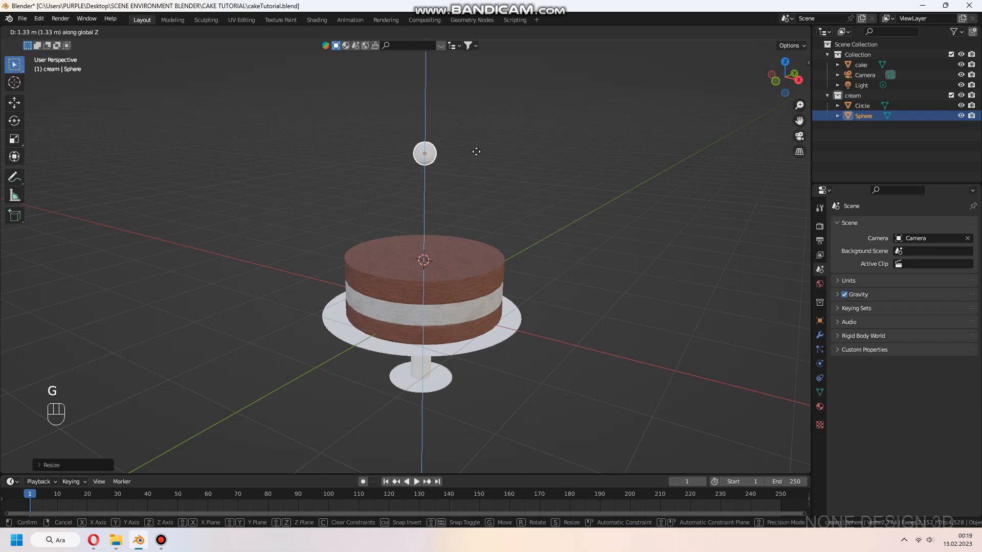
click(476, 151)
Join the cake and the stand into a single object, with the stand as the active object.
click(461, 271)
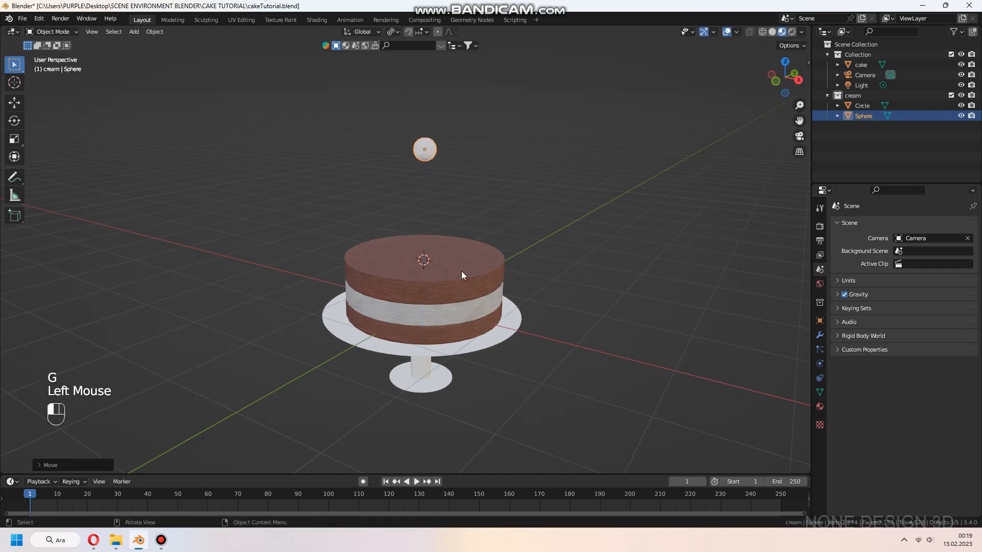
shift+click(458, 350)
key(ctrl+j)
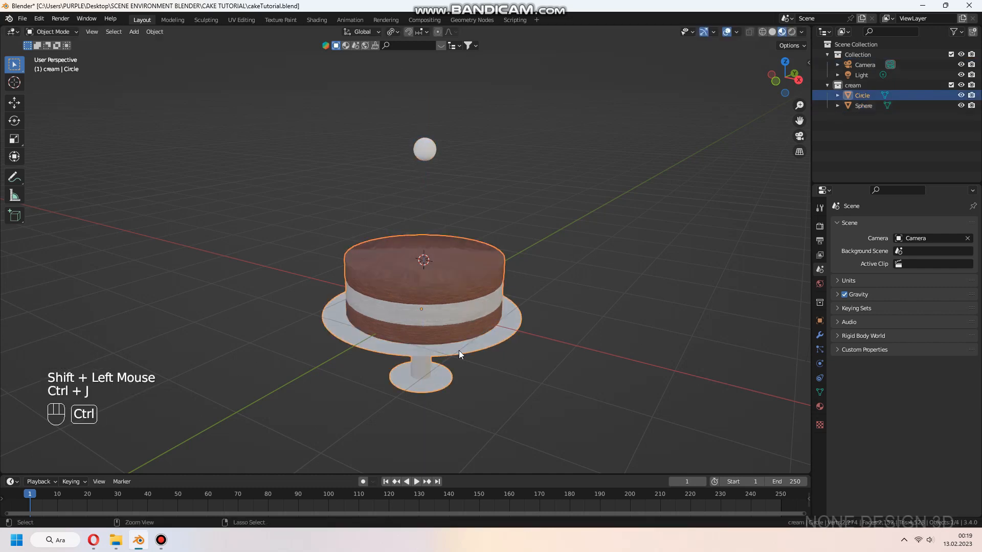
scroll(458, 264, up, 3)
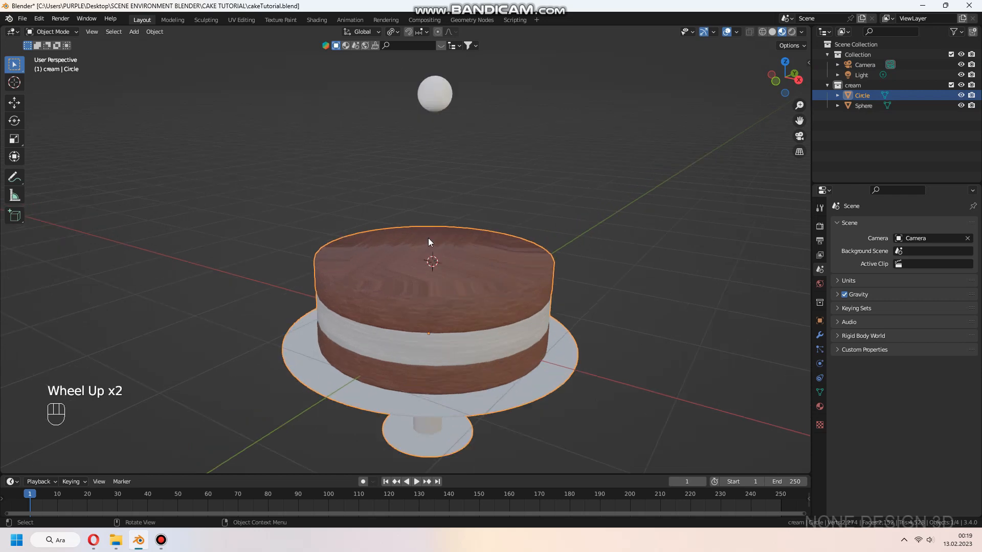
click(788, 32)
click(782, 32)
Shade the sphere above the cake smooth and apply the Quick Liquid effect to it.
click(422, 149)
scroll(455, 198, down, 1)
middle_drag(455, 198, 508, 183)
scroll(508, 183, up, 1)
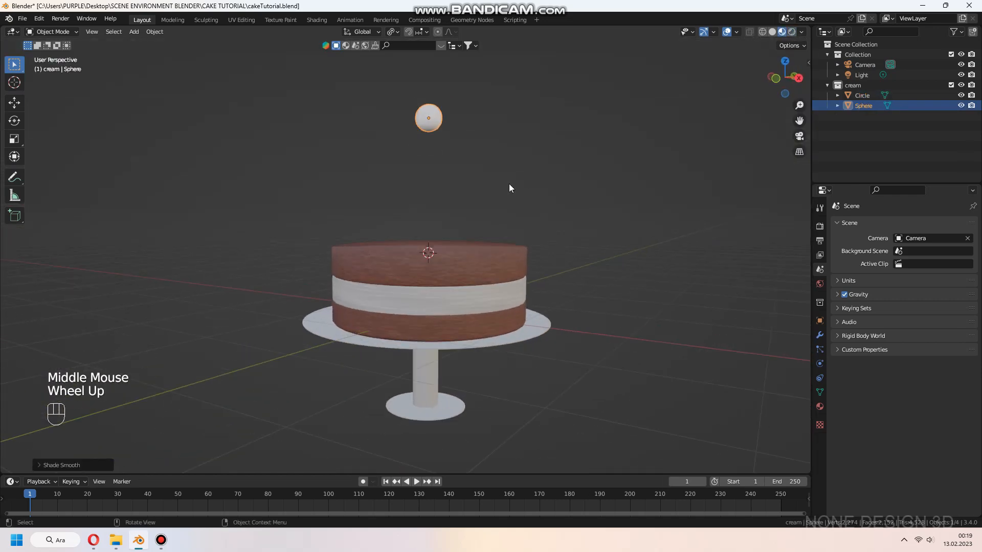
click(163, 32)
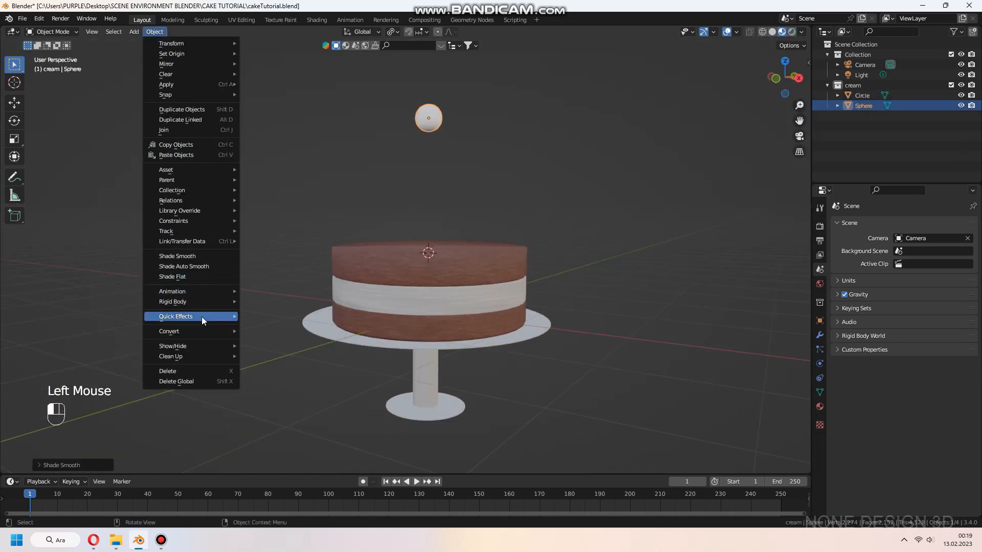
mouse_move(201, 317)
click(272, 346)
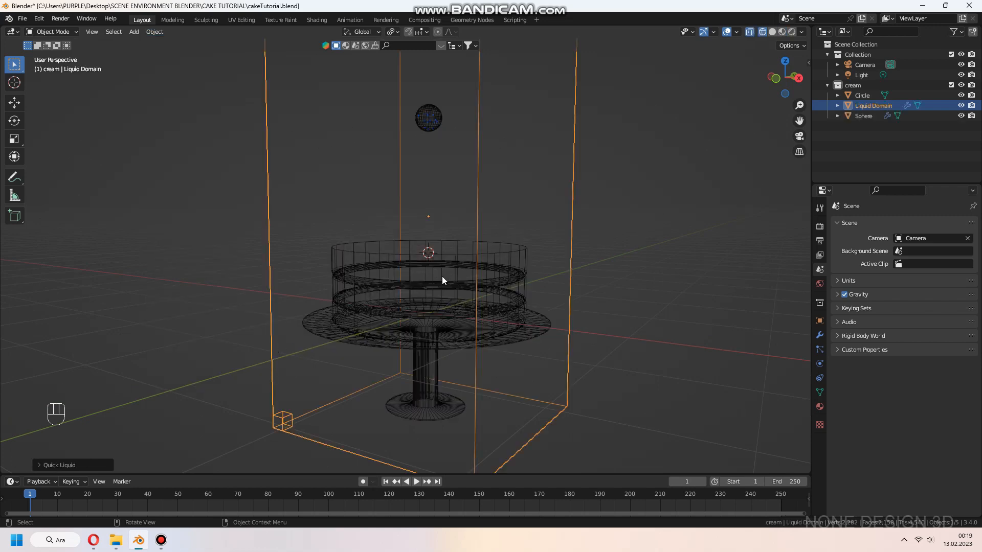
From the front view, scale the liquid domain up uniformly until it matches the stand plate's width.
scroll(460, 281, down, 2)
middle_drag(541, 300, 586, 303)
key(KP_1)
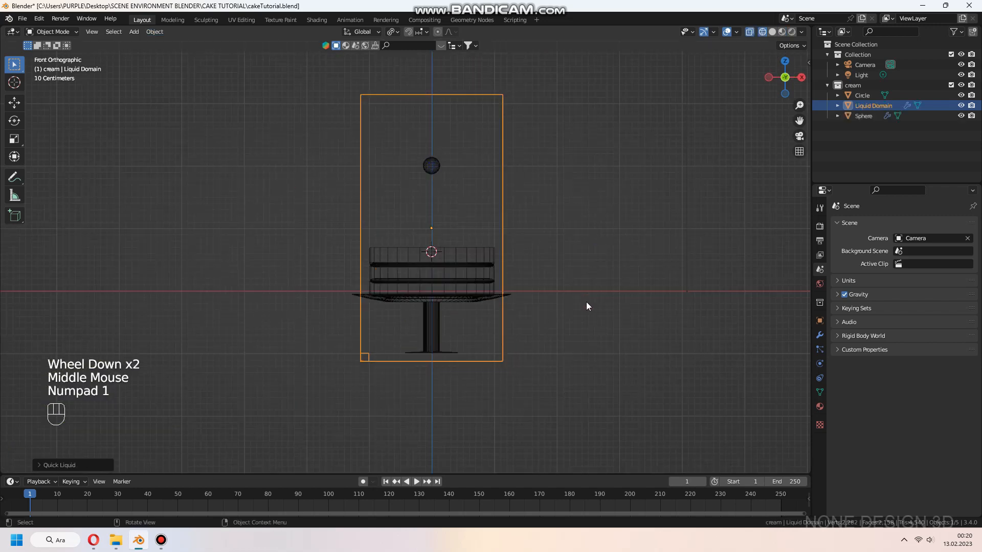
scroll(587, 302, up, 2)
key(s)
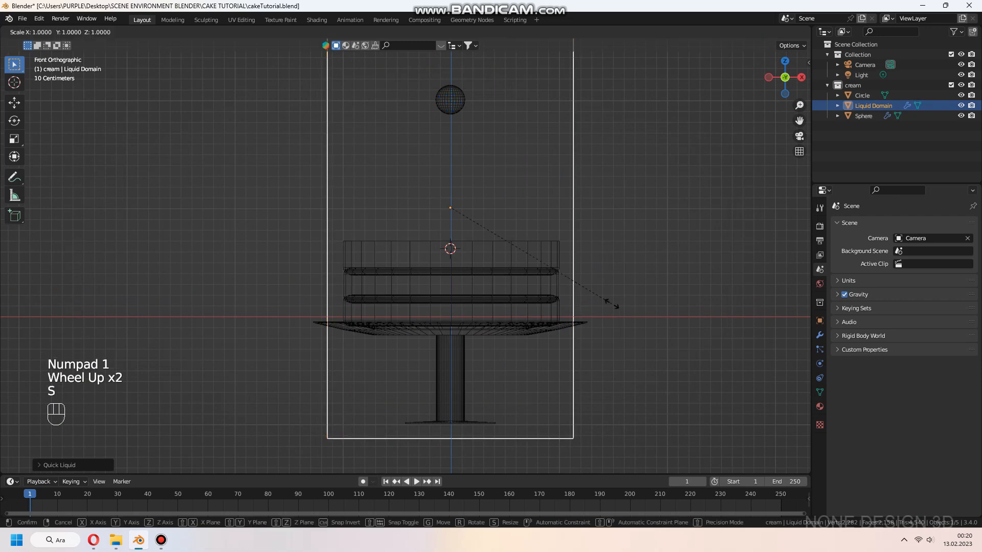
click(635, 303)
scroll(624, 293, down, 1)
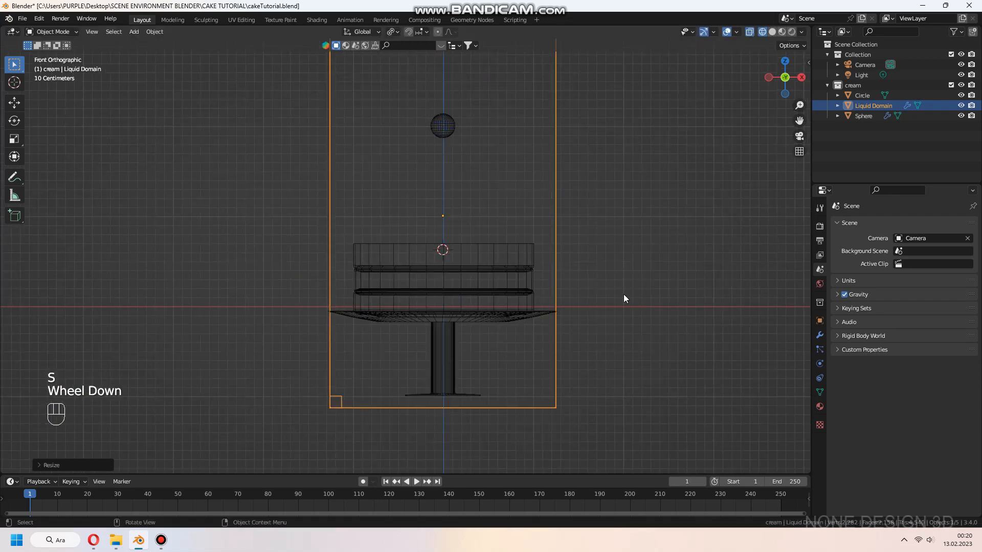
Scale the liquid domain along Z to about 0.57 and shift it vertically to enclose the sphere, cake and plate.
key(s)
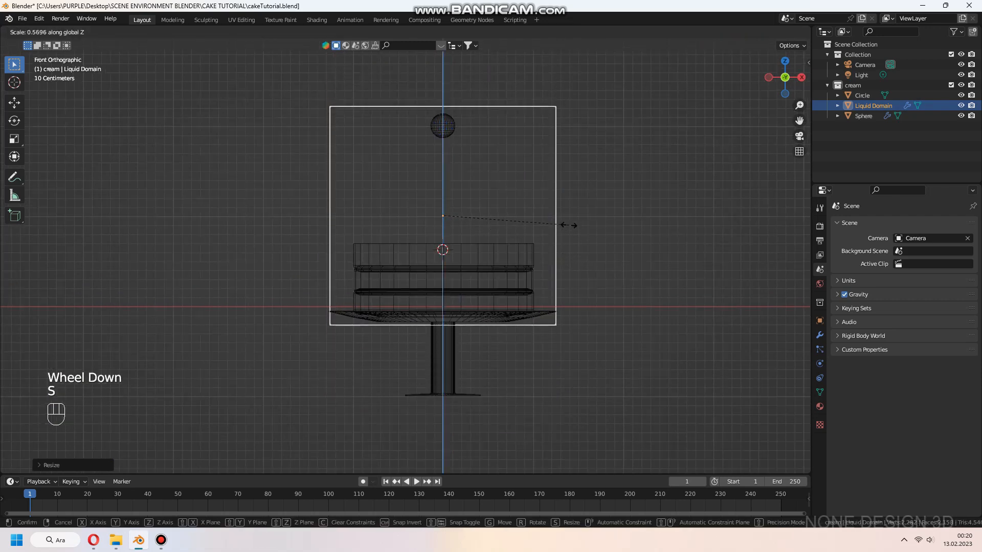
click(566, 225)
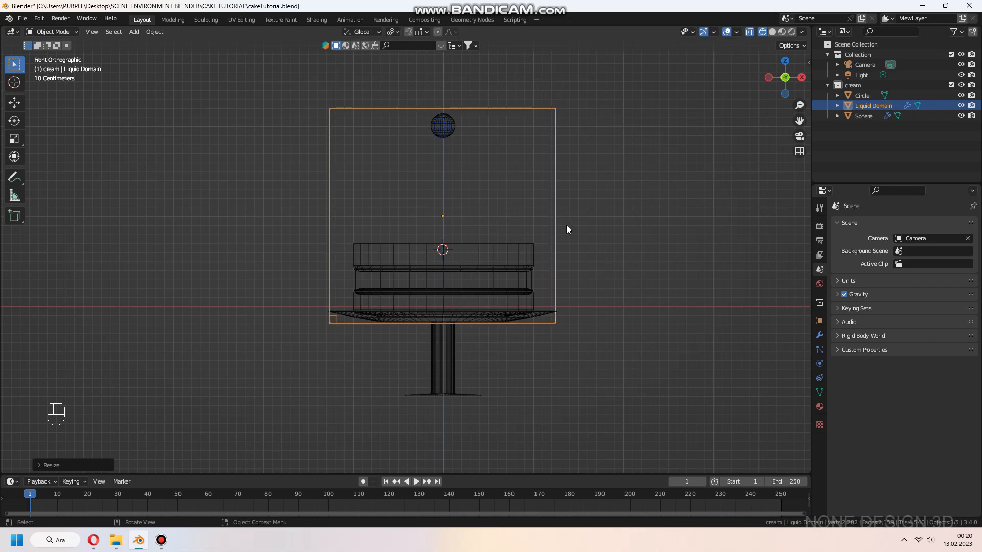
scroll(566, 225, up, 1)
key(g)
key(z)
click(566, 221)
scroll(567, 225, down, 2)
middle_drag(585, 248, 557, 296)
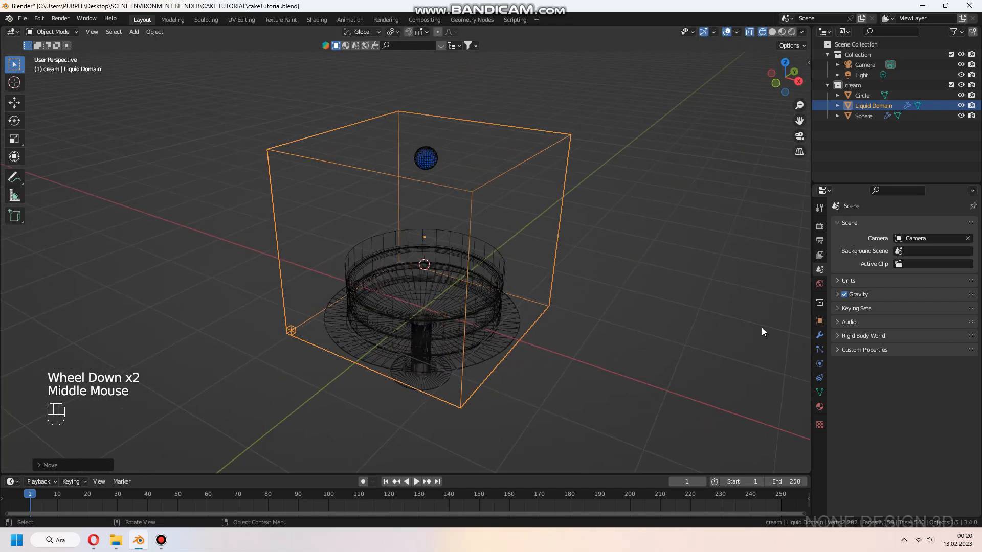
Set the liquid domain's fluid Resolution Divisions to 64.
click(819, 364)
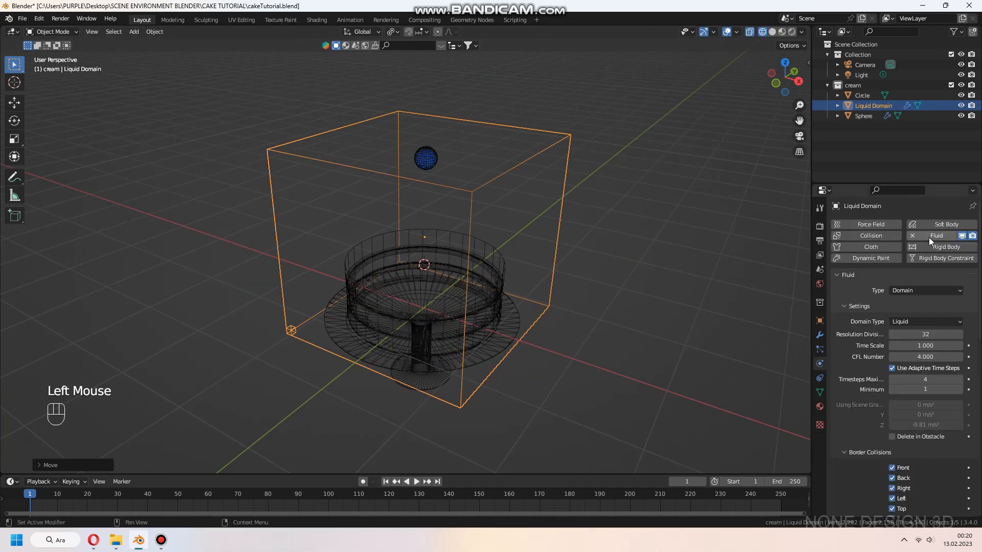
scroll(873, 290, down, 2)
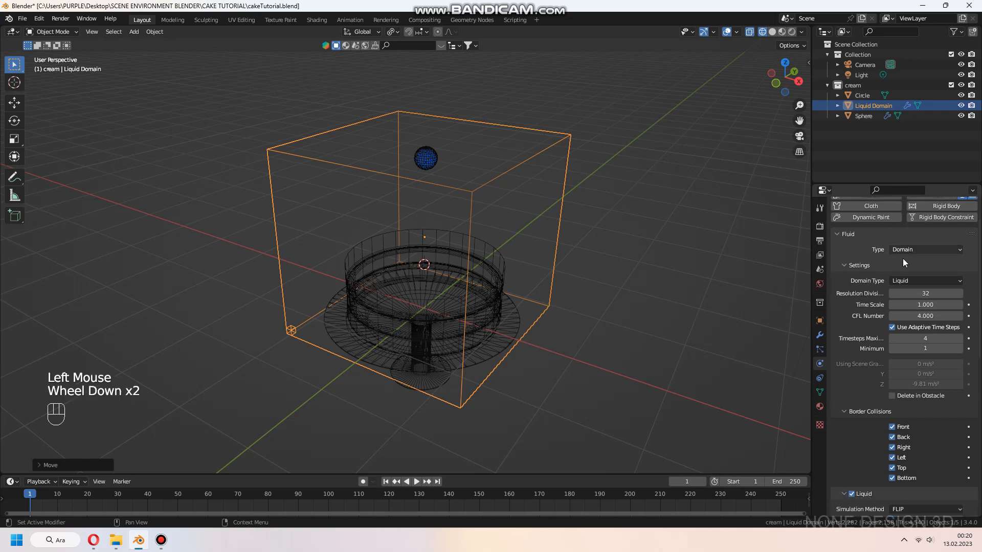
click(925, 293)
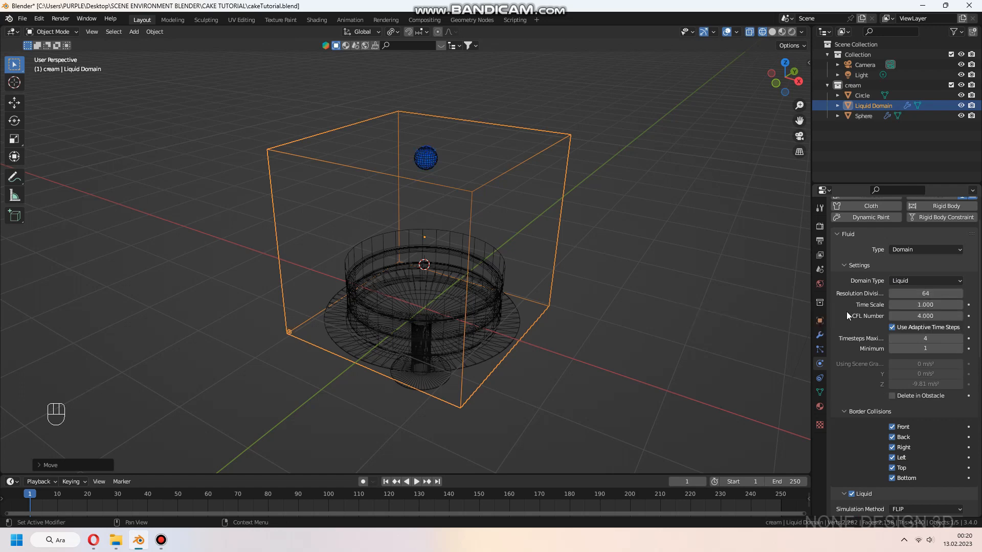
Enable Viscosity on the liquid domain with a strength of 0.008 and turn on Mesh generation.
scroll(847, 316, down, 5)
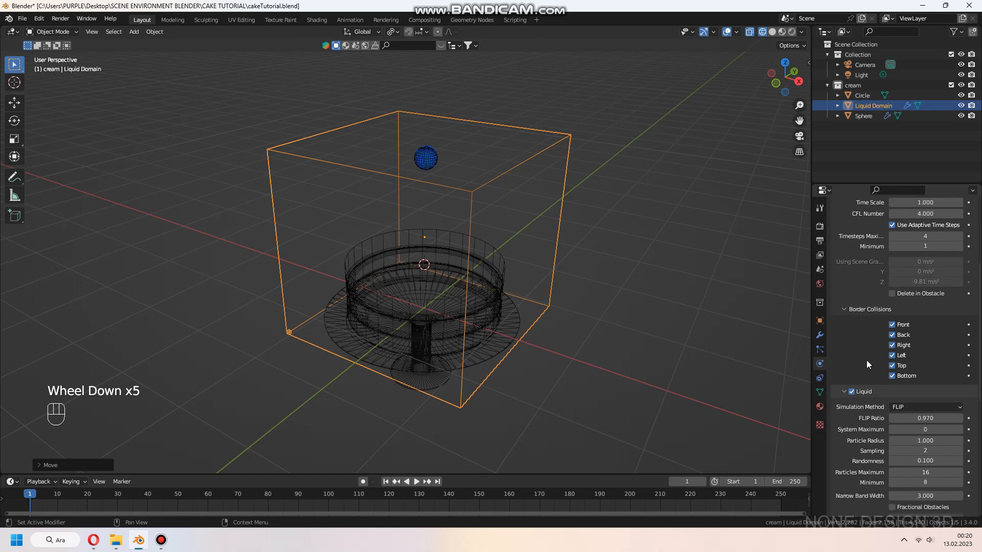
scroll(867, 324, down, 6)
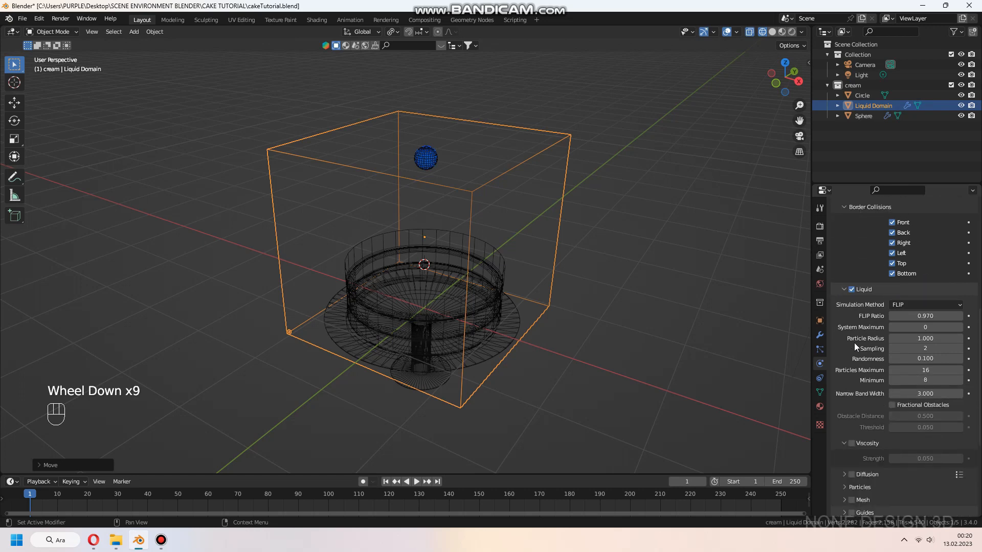
scroll(854, 343, down, 3)
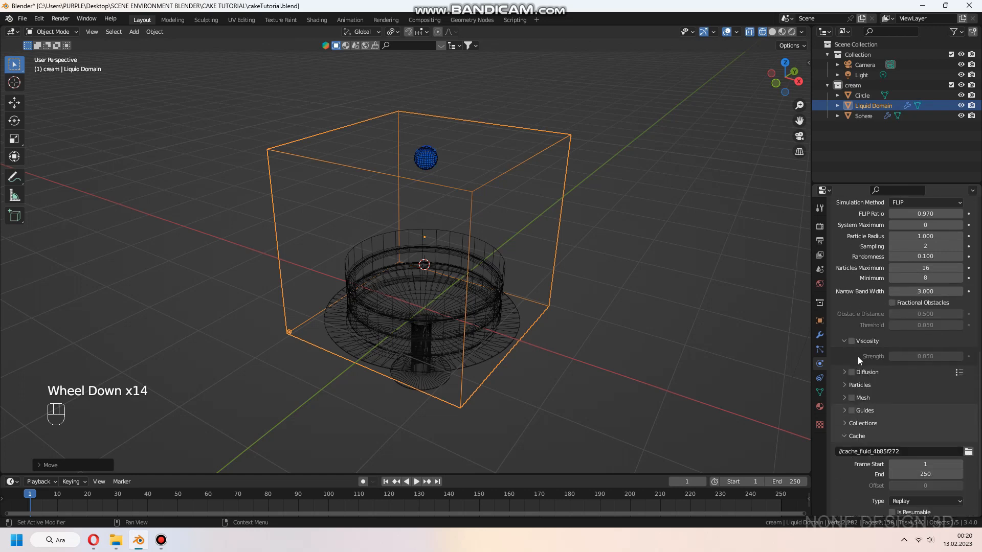
click(852, 341)
click(917, 358)
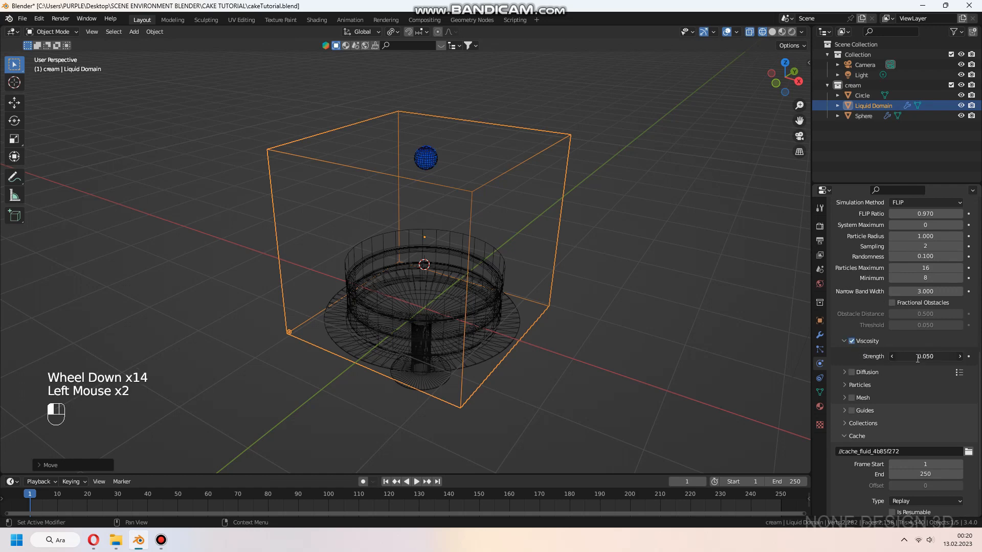
text(.008)
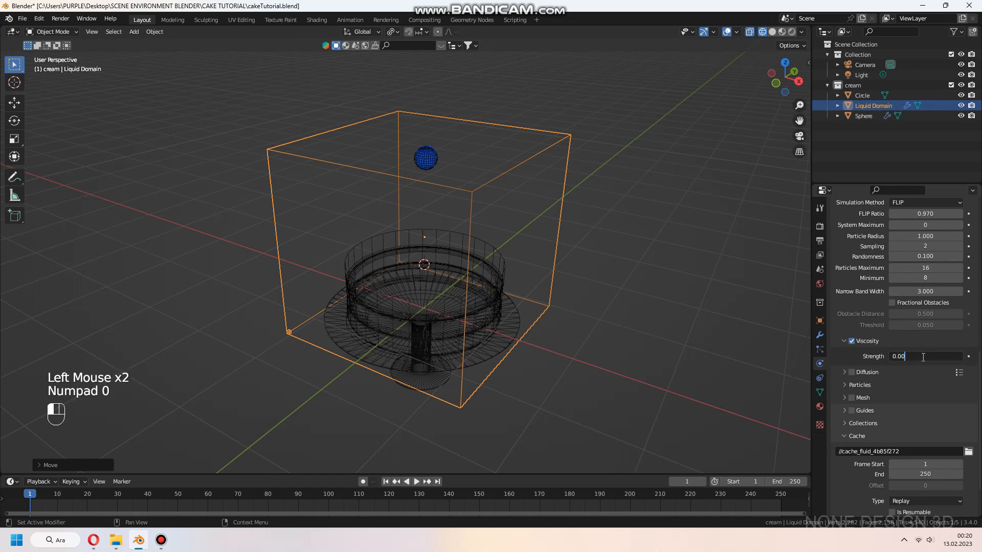
key(Return)
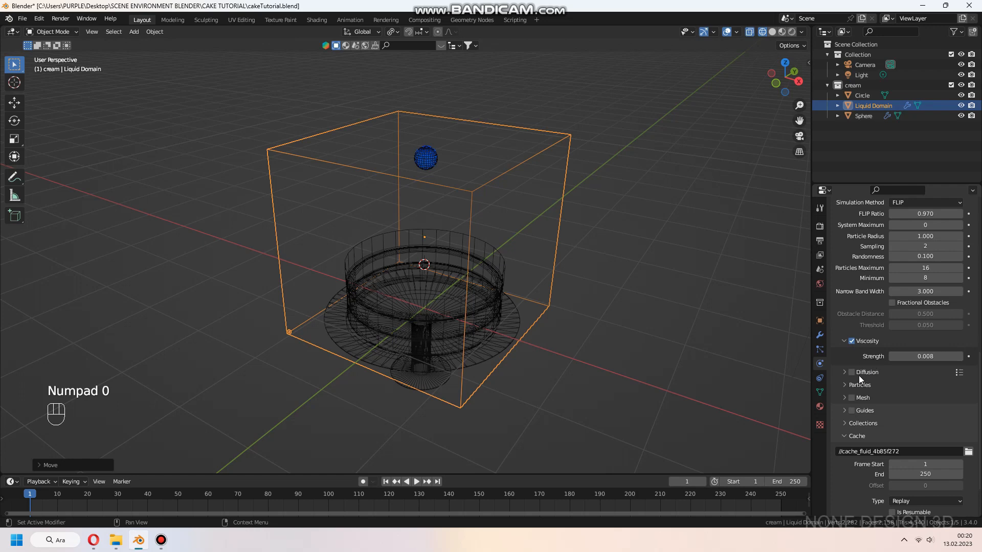
click(851, 398)
scroll(846, 393, down, 5)
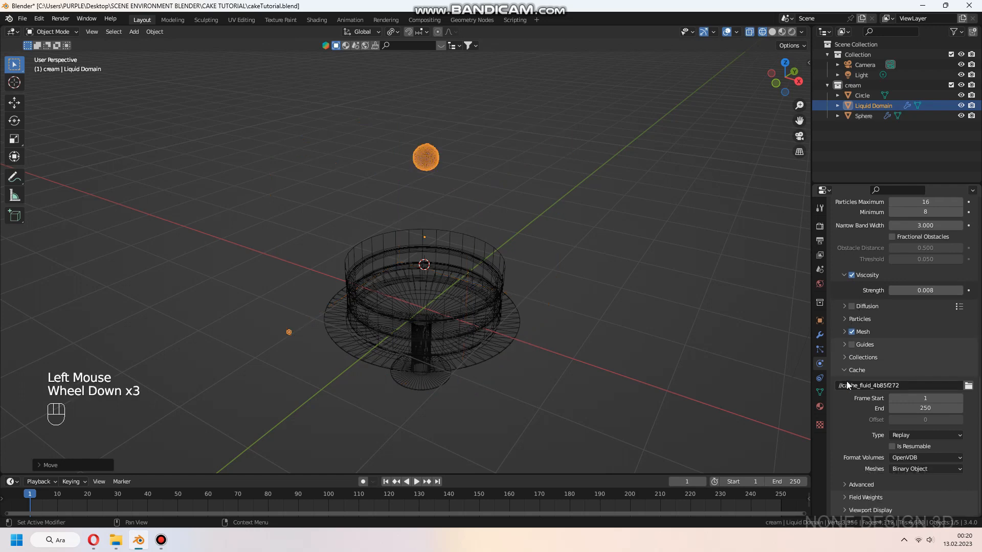
Set the liquid domain's cache Type to All and enable Is Resumable.
click(937, 437)
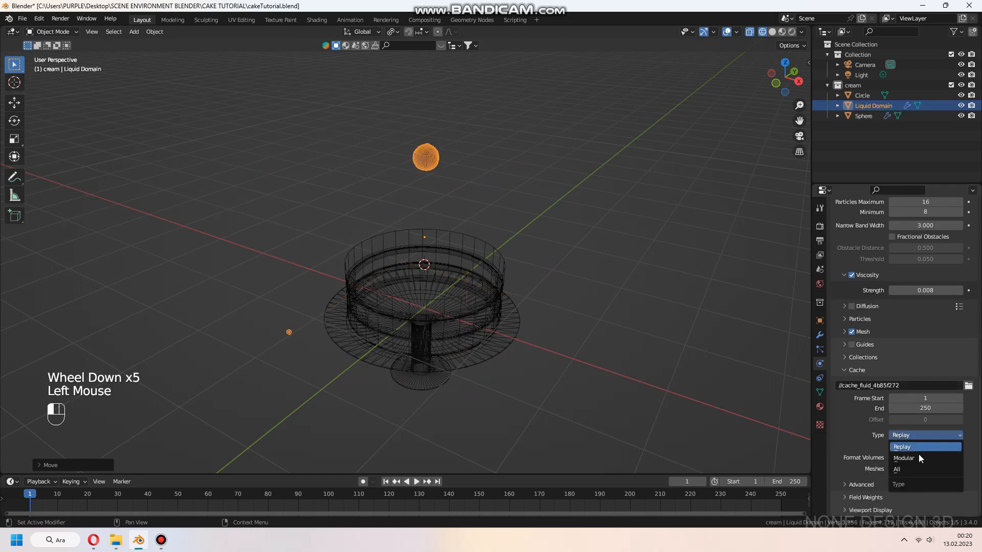
click(913, 468)
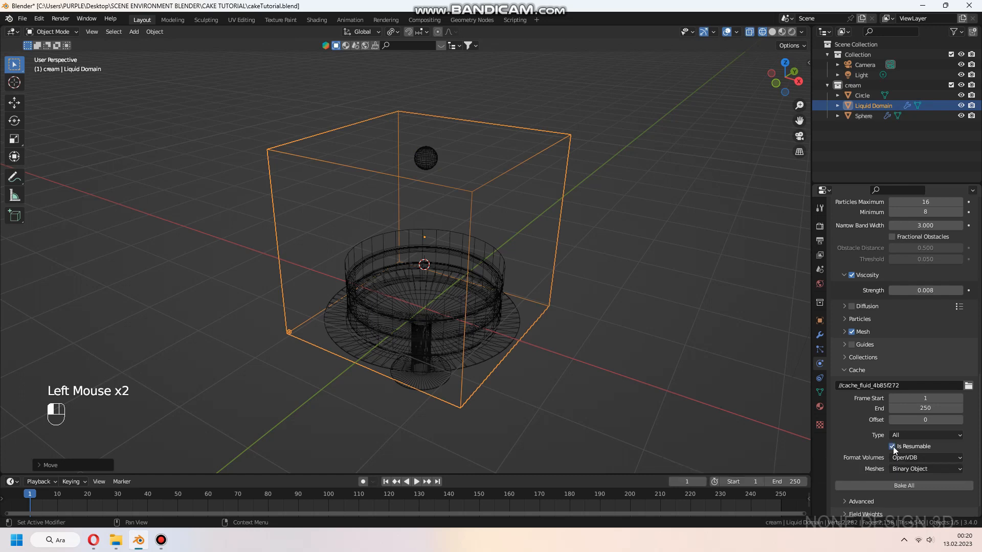
middle_drag(559, 329, 548, 312)
Set the sphere's liquid Flow Behavior to Inflow.
click(427, 175)
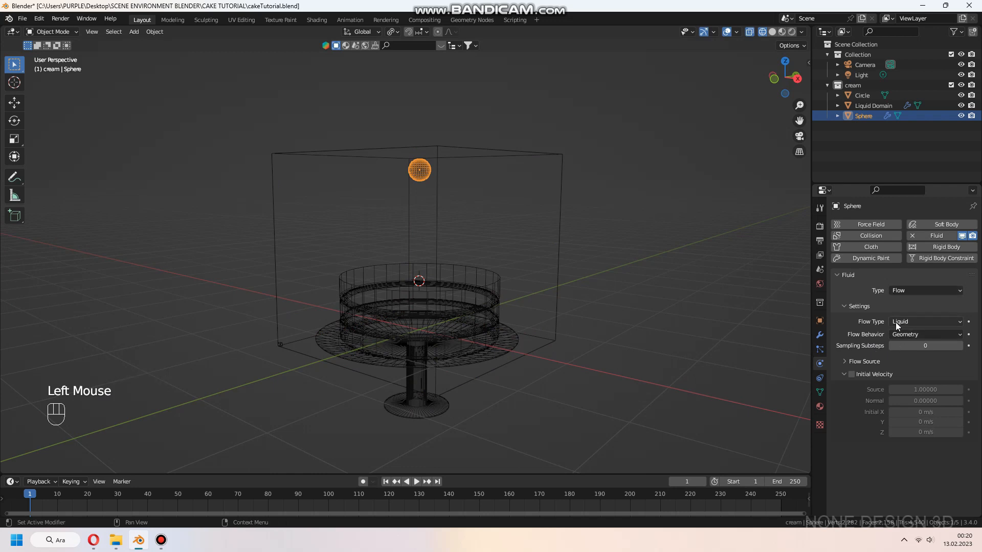
click(912, 334)
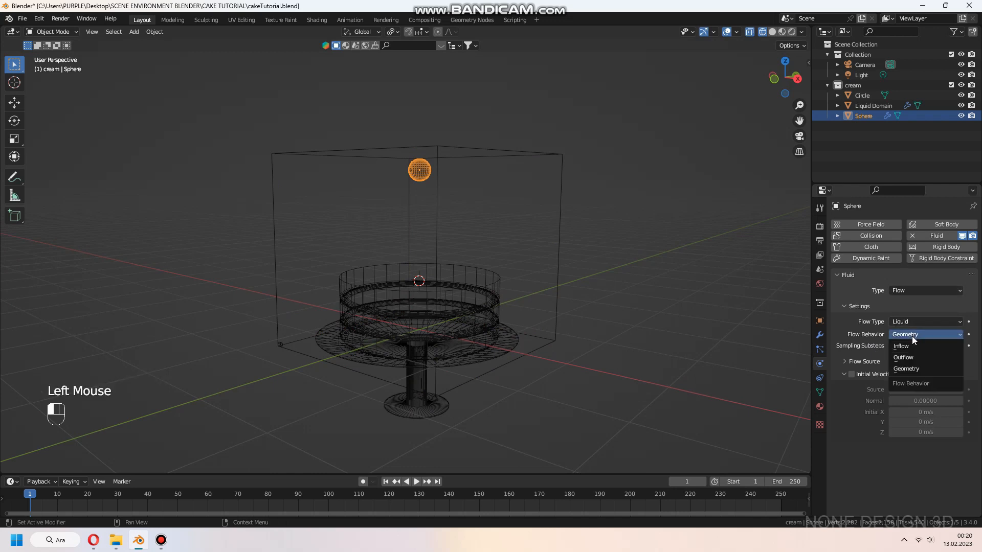
click(907, 344)
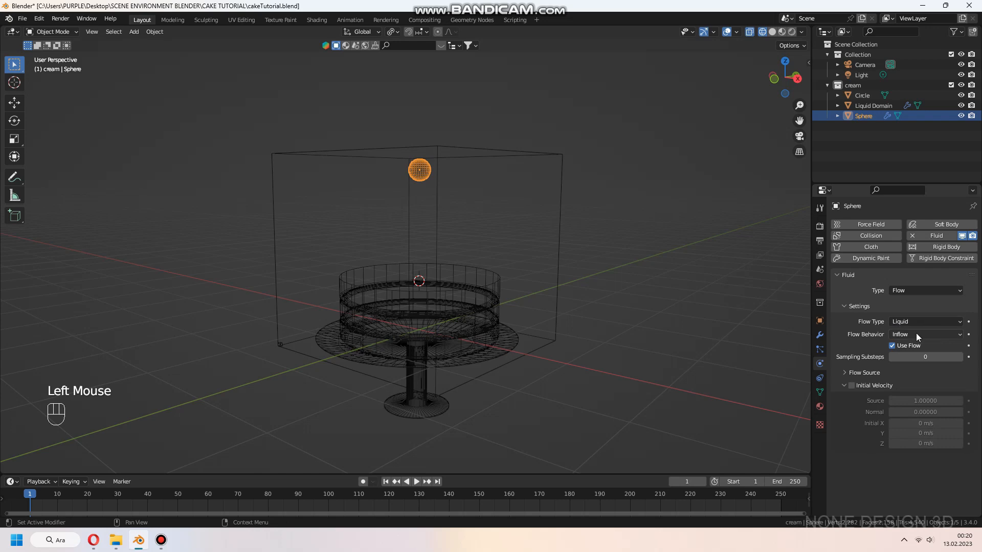
Add Fluid physics to the combined cake and stand object and set its type to Effector.
middle_drag(741, 313, 442, 320)
click(442, 324)
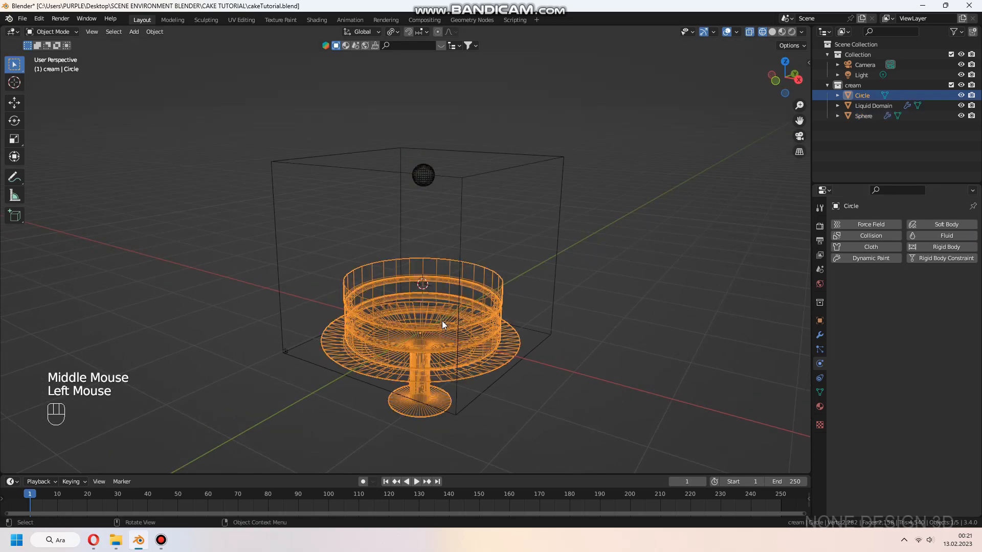
click(955, 238)
click(940, 290)
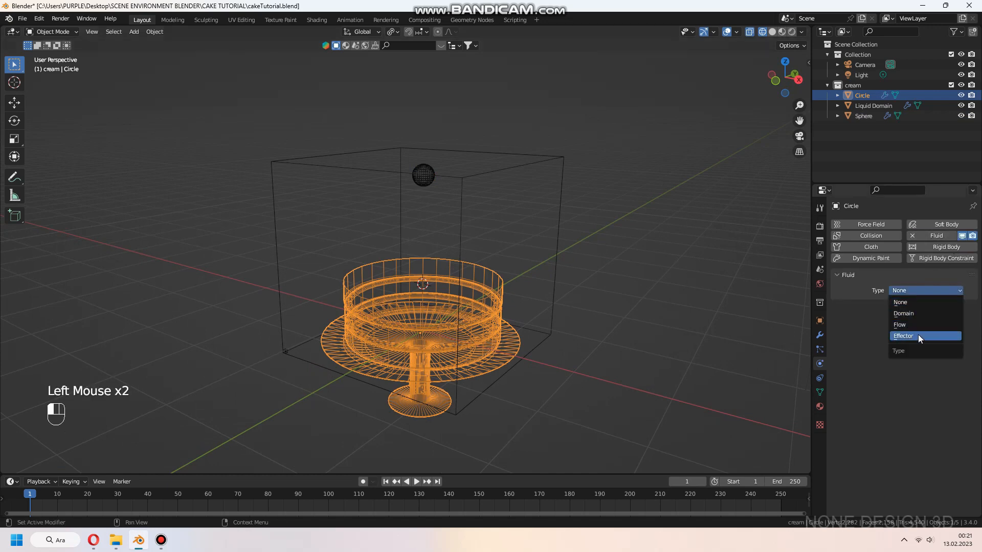
click(918, 335)
Select the liquid domain again and bake the whole fluid simulation.
middle_drag(604, 351, 588, 332)
click(557, 276)
scroll(851, 373, down, 16)
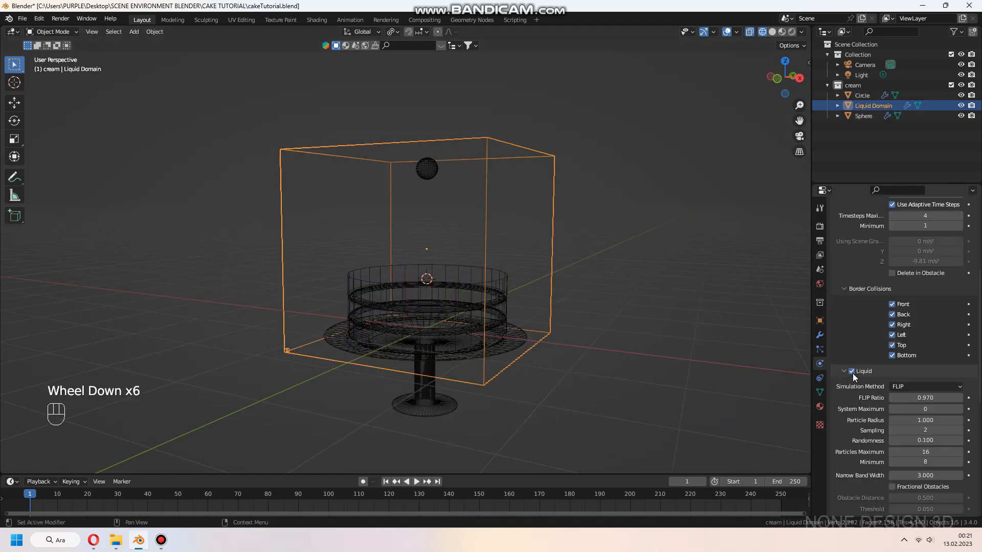
click(879, 467)
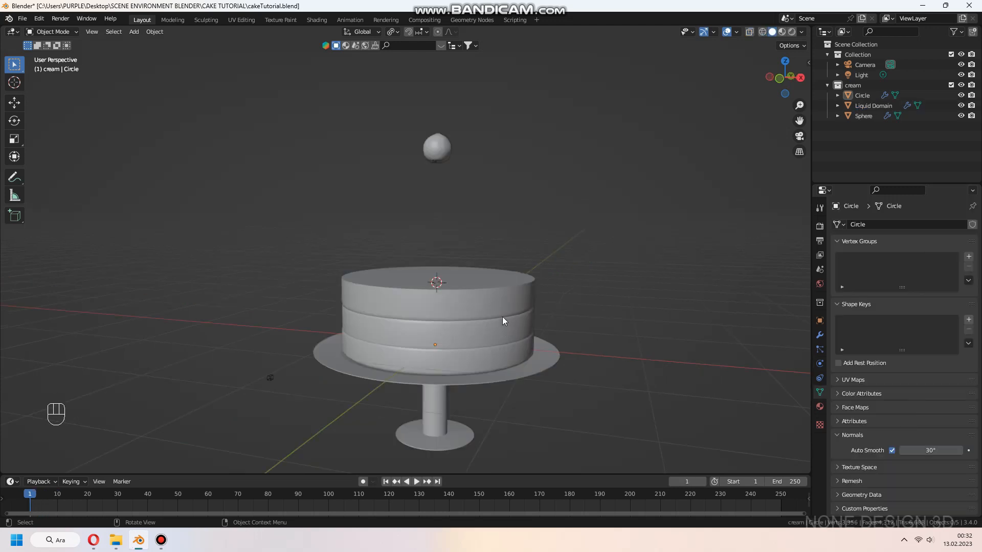
Play back the baked simulation to check how the cream flows over the cake.
key(space)
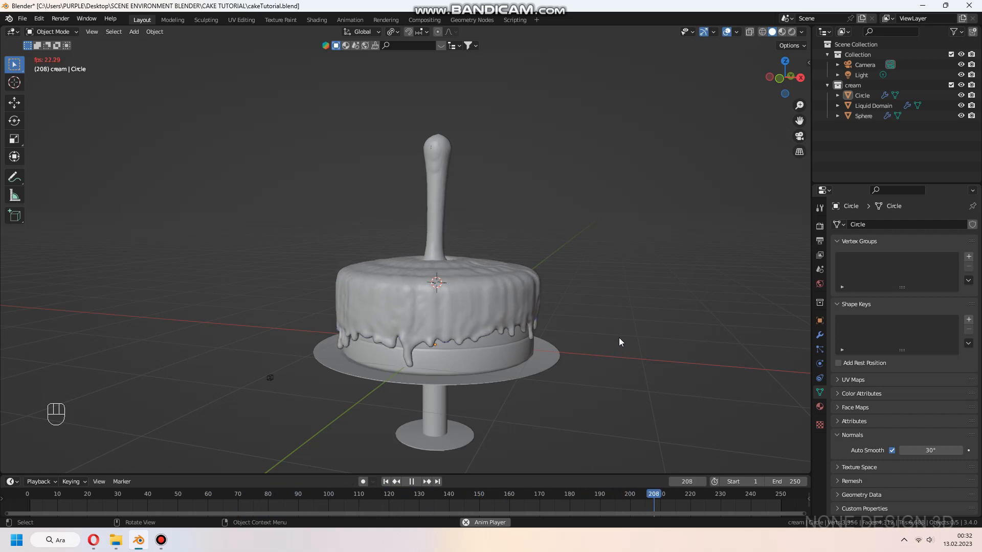
key(space)
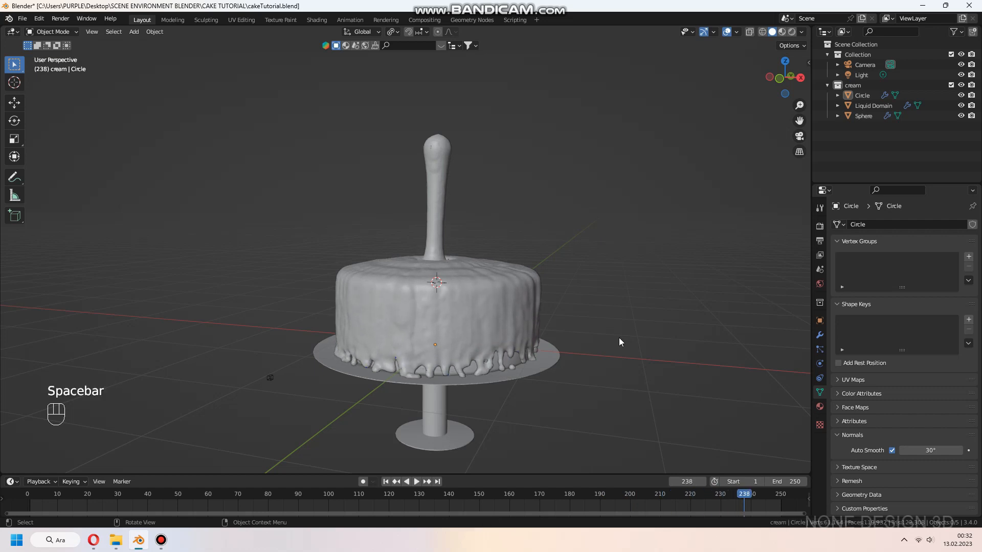
key(space)
key(space)
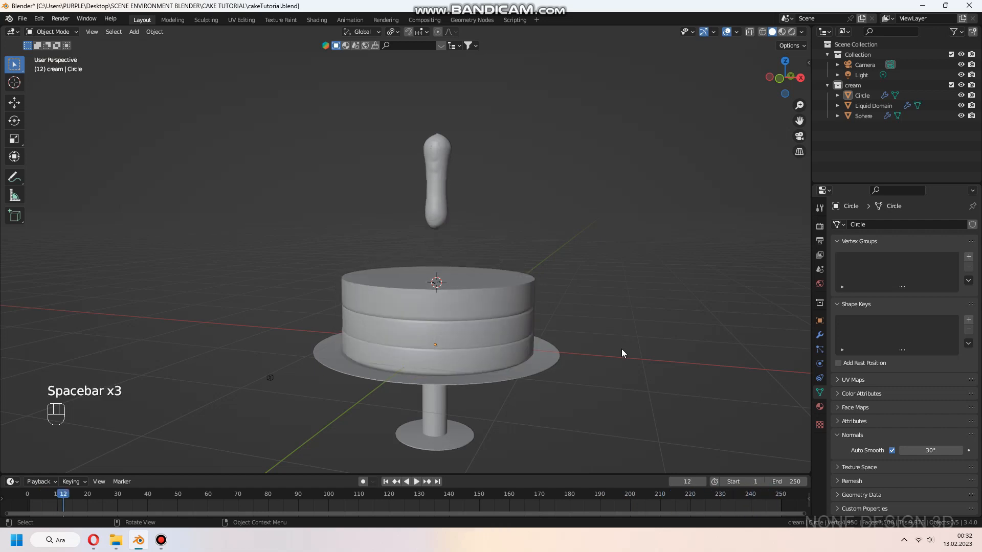
Scrub the animation to frame 212, where the cream drips partway down the cake's lowest layer.
click(642, 494)
drag(627, 496, 658, 499)
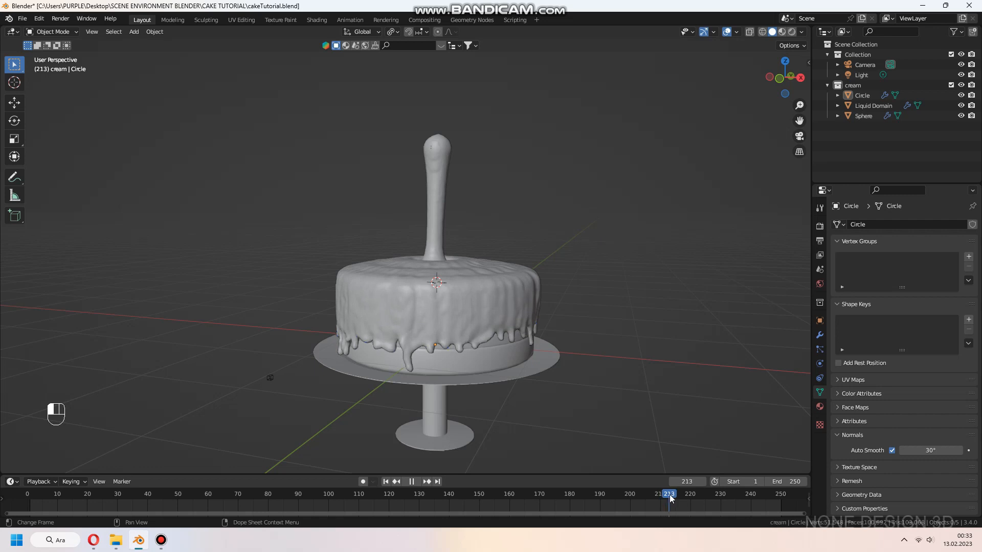
drag(671, 498, 675, 499)
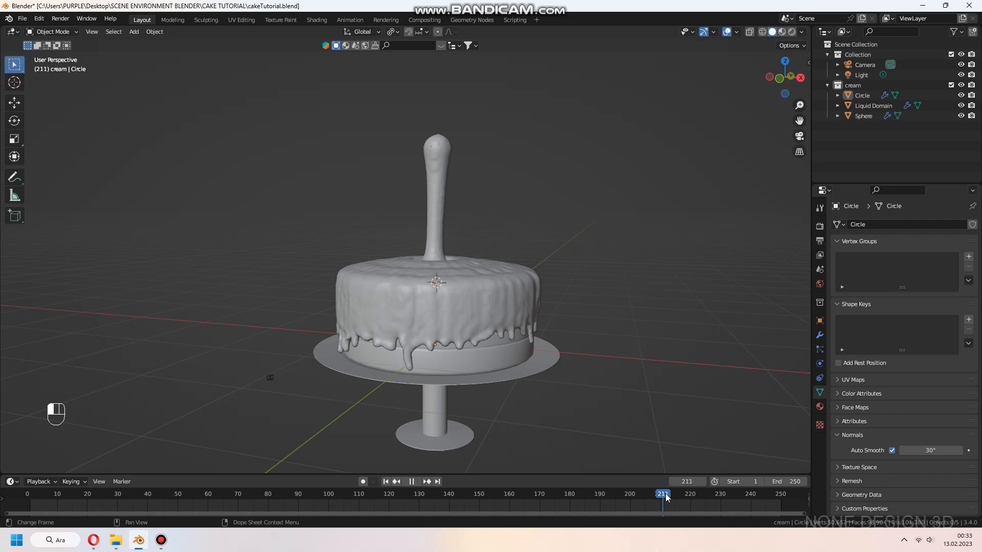
middle_drag(553, 328, 474, 348)
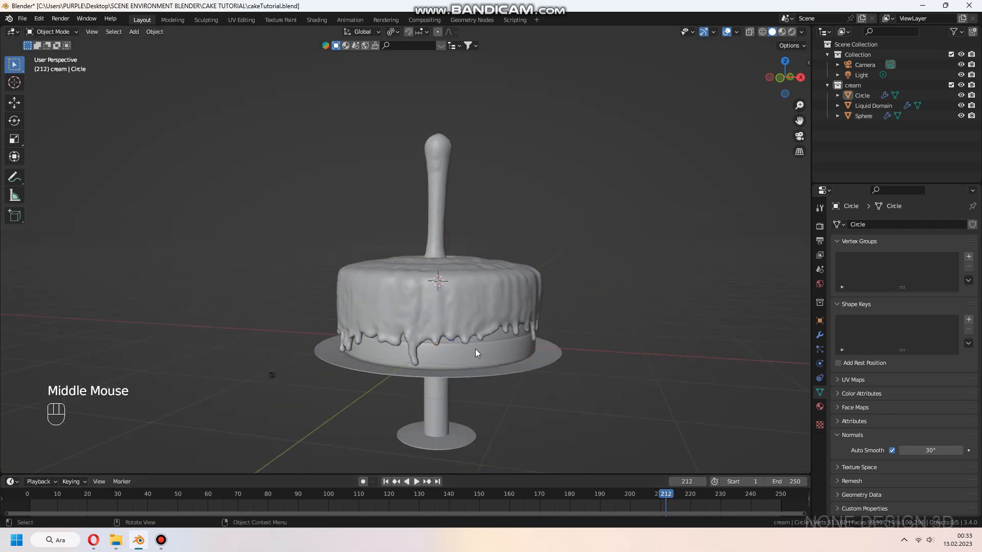
middle_drag(546, 330, 556, 337)
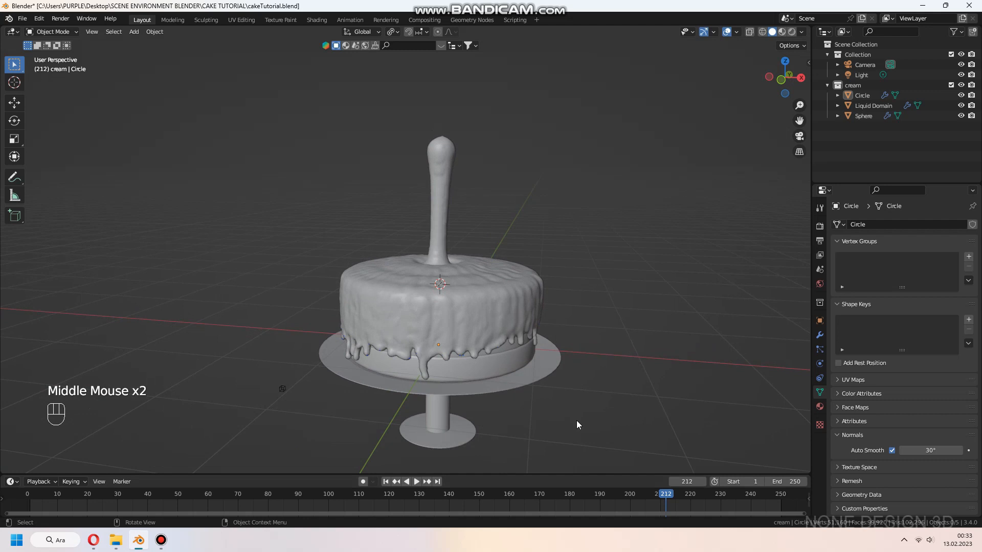
Apply the Fluid and Liquid Particle System modifiers on the cream, and the Fluid modifier on the cake and stand.
click(820, 336)
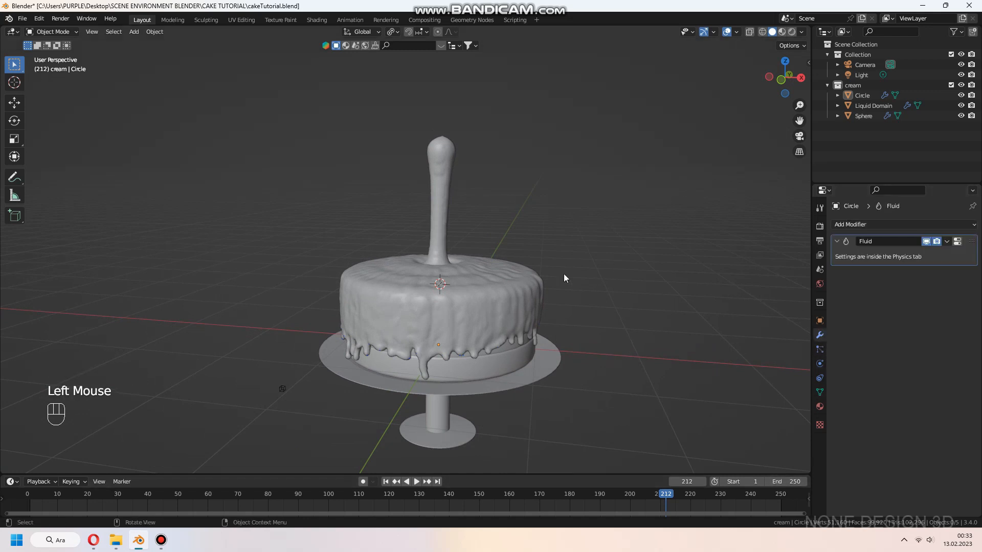
click(475, 306)
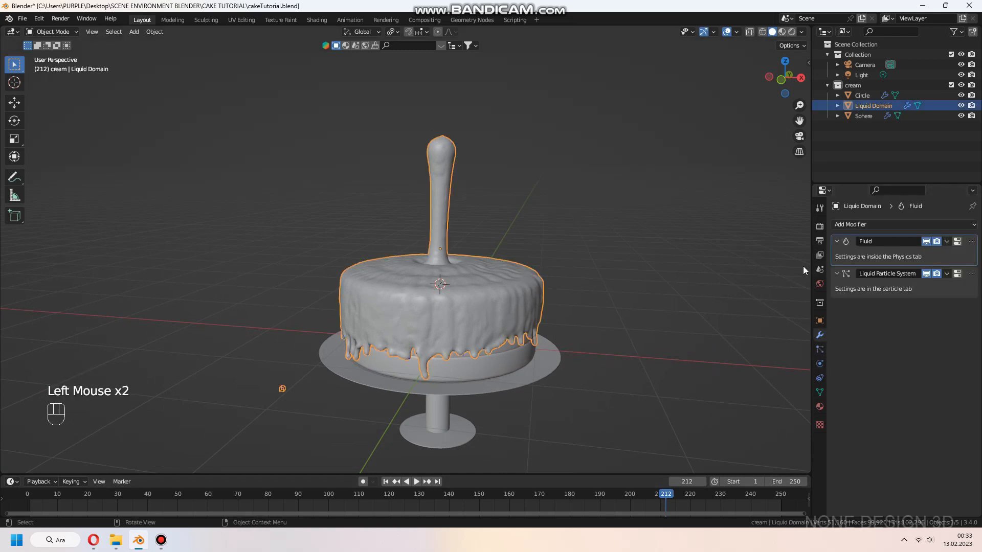
key(ctrl+a)
key(ctrl+a)
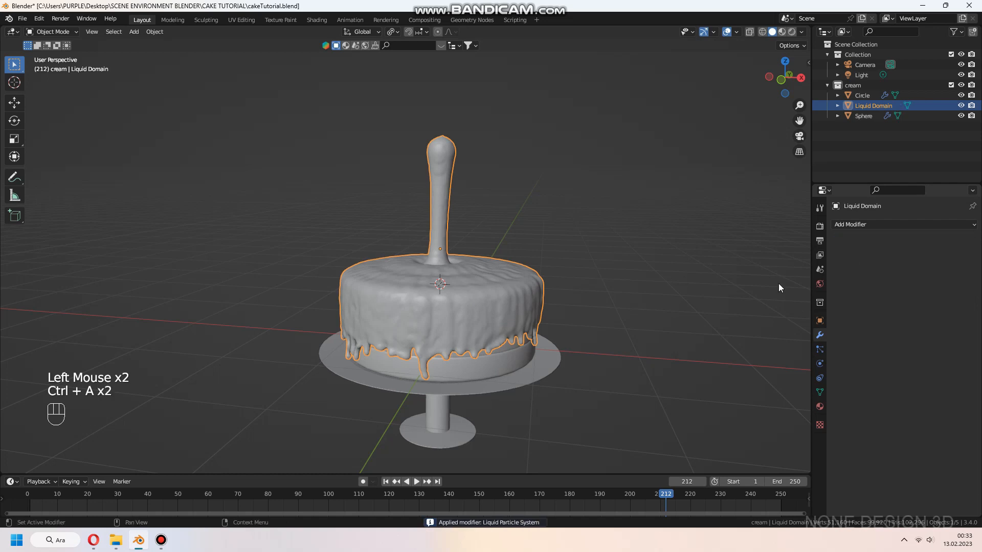
click(502, 373)
key(ctrl+a)
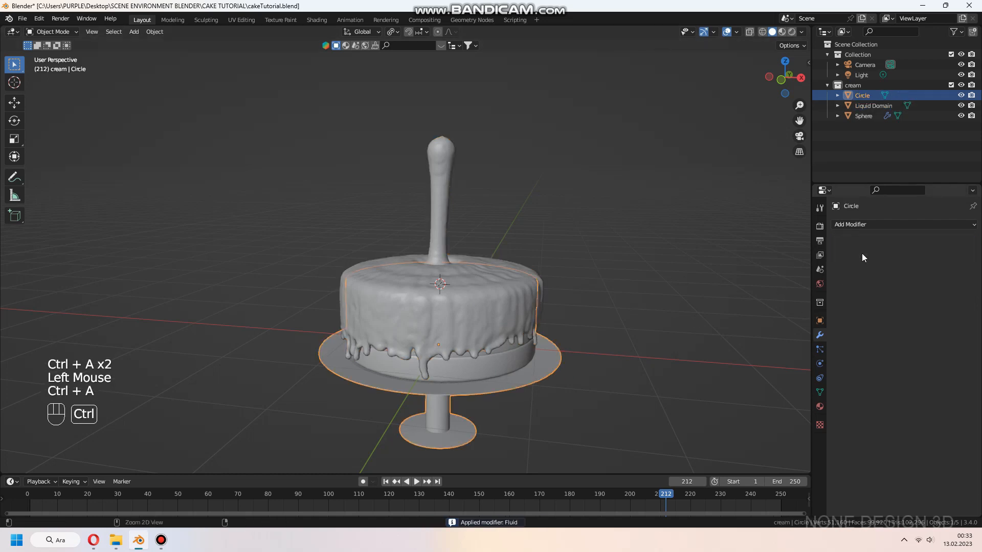
Apply the sphere's Fluid modifier and delete the sphere.
click(438, 152)
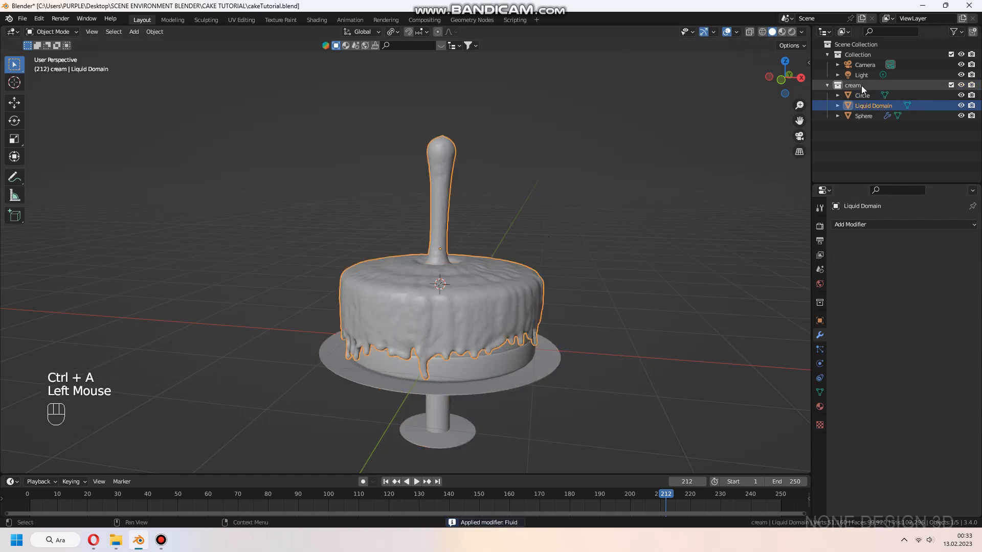
click(865, 117)
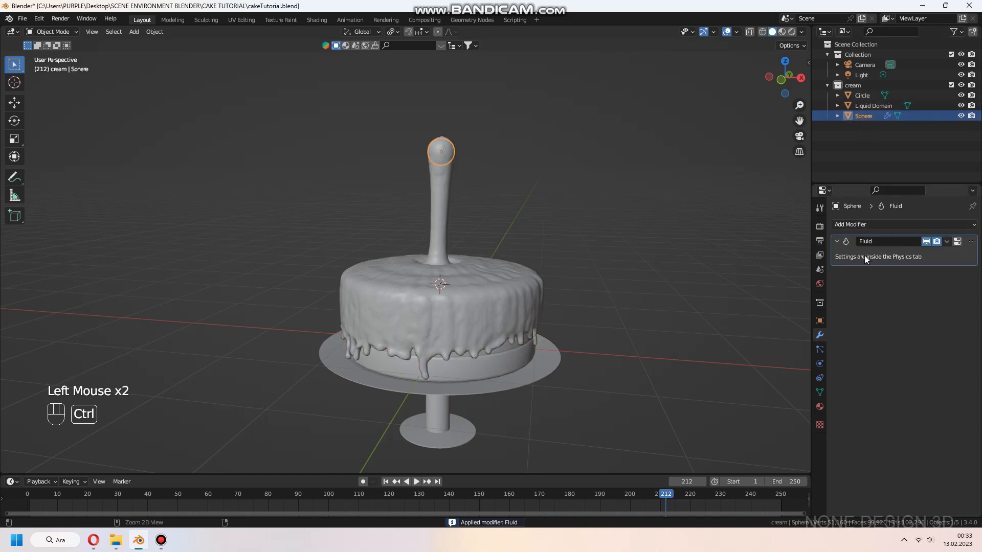
key(ctrl+a)
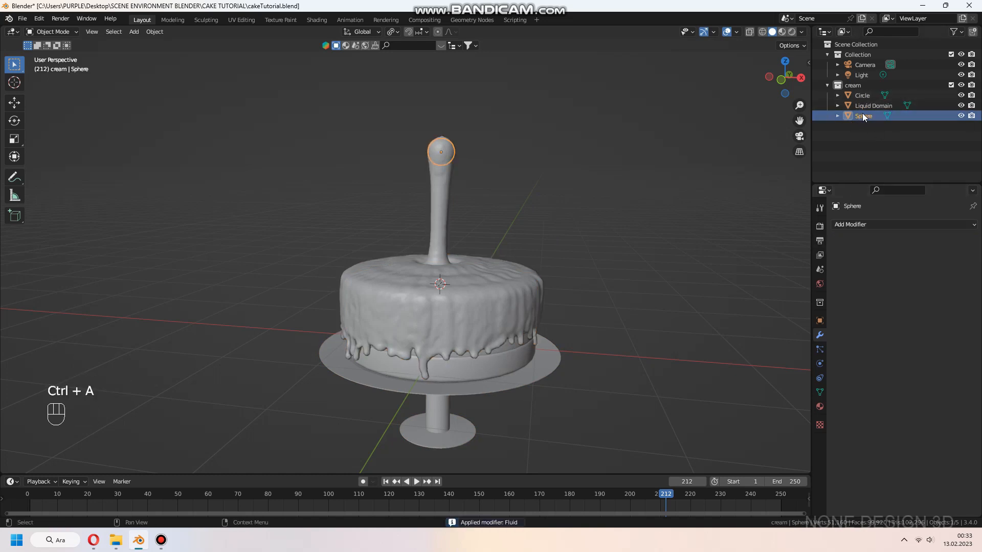
key(Delete)
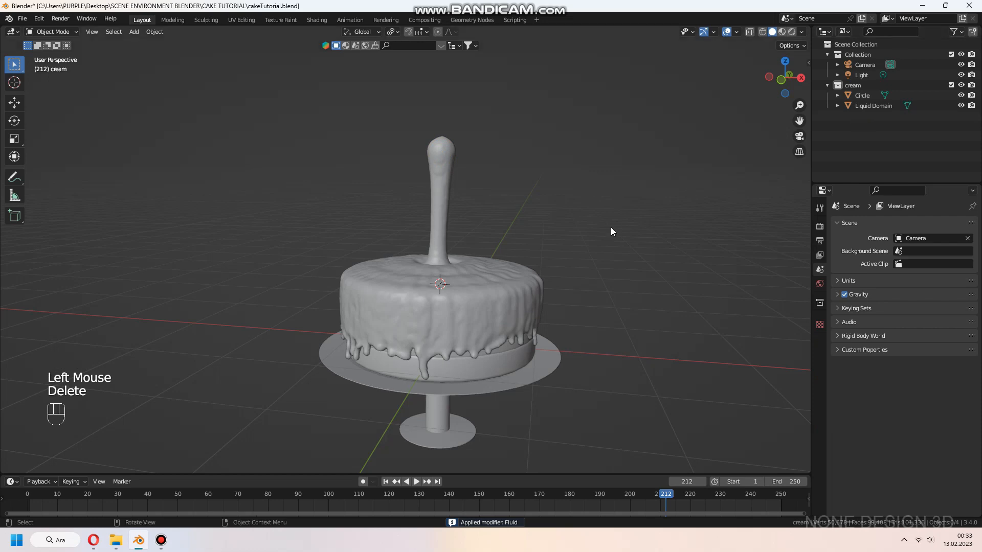
Select the cream mesh, show it in wireframe with X-ray, and enter Edit Mode in the front view.
middle_drag(610, 227, 544, 218)
click(446, 176)
scroll(499, 246, up, 1)
middle_drag(506, 248, 566, 250)
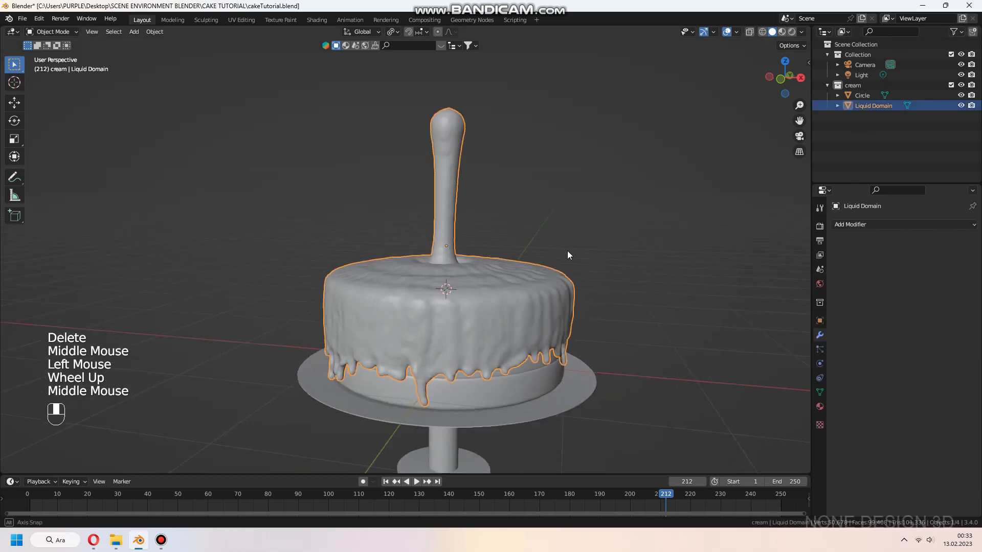
scroll(566, 255, up, 1)
click(749, 32)
click(761, 32)
scroll(630, 210, down, 1)
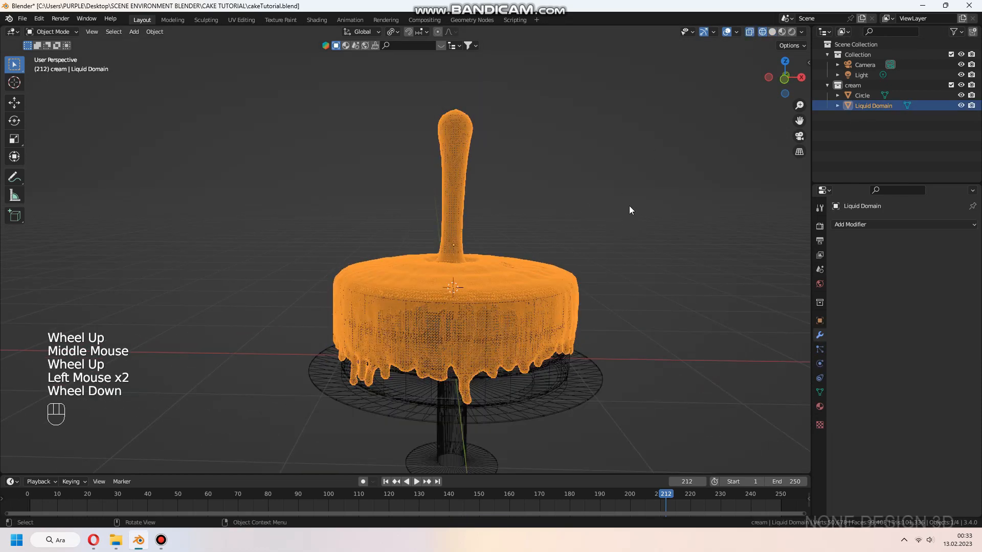
key(KP_1)
shift+middle_drag(628, 206, 590, 228)
key(Tab)
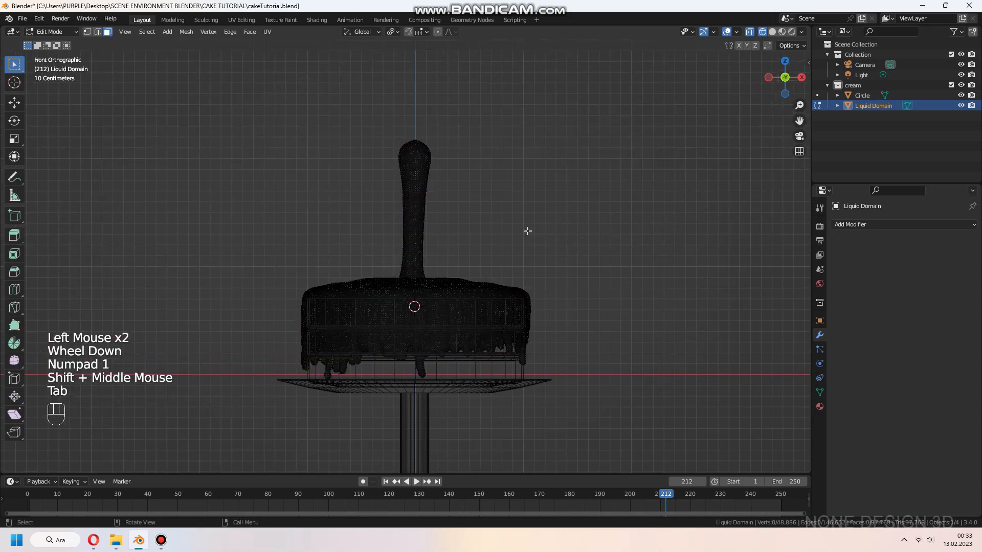
In vertex mode, select the pouring cream column above the cake and delete its vertices.
key(1)
scroll(314, 145, up, 1)
drag(305, 78, 553, 272)
scroll(508, 245, up, 5)
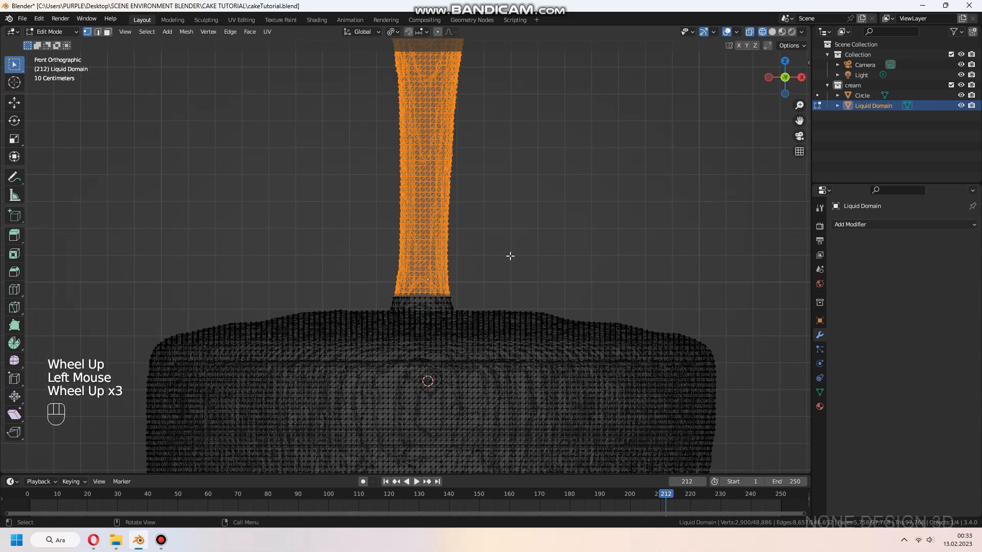
shift+middle_drag(542, 286, 532, 254)
key(x)
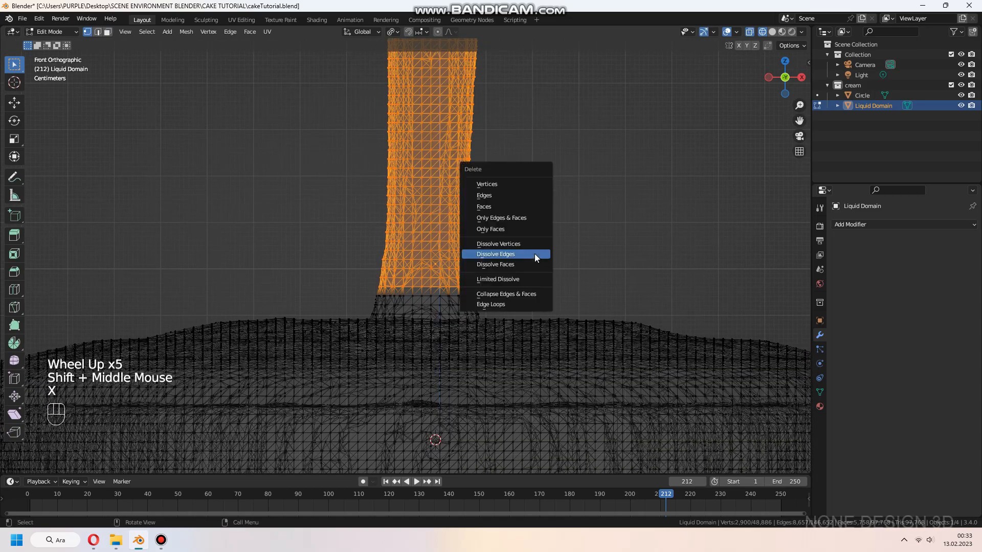
click(524, 183)
Delete the uneven vertices left at the cut base of the cream column.
shift+middle_drag(490, 286, 494, 197)
scroll(491, 227, up, 3)
drag(303, 212, 637, 241)
key(x)
click(614, 239)
Switch to solid shading and delete the stray spike vertices around the rim of the hole in the cream.
middle_drag(521, 189, 523, 210)
click(772, 32)
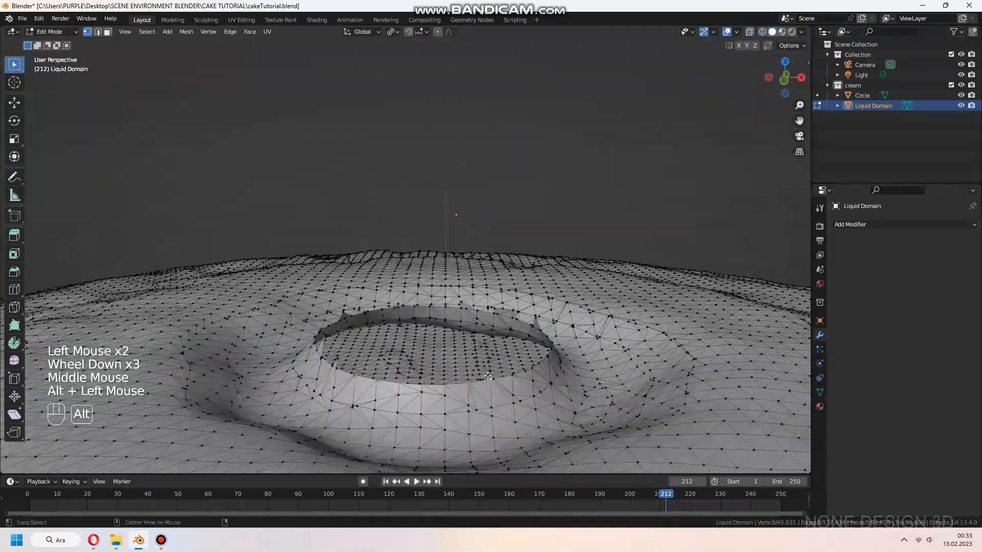
key(x)
alt+click(565, 322)
click(657, 299)
shift+click(798, 301)
key(x)
click(412, 269)
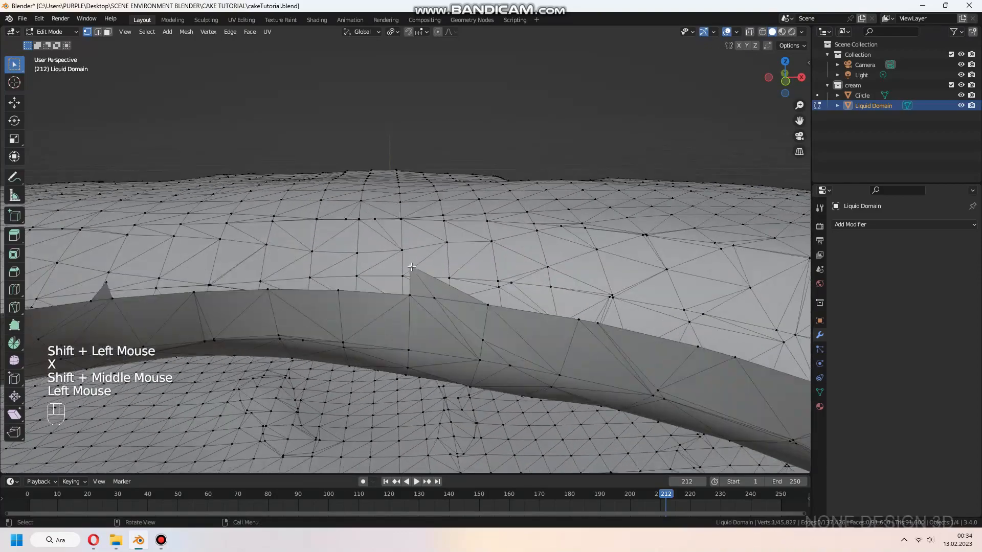
click(512, 292)
key(x)
click(512, 291)
shift+middle_drag(445, 327, 488, 184)
click(581, 335)
key(x)
click(445, 203)
key(x)
Select the hole's rim loop, fill it with a face, and return to Object Mode.
alt+click(432, 309)
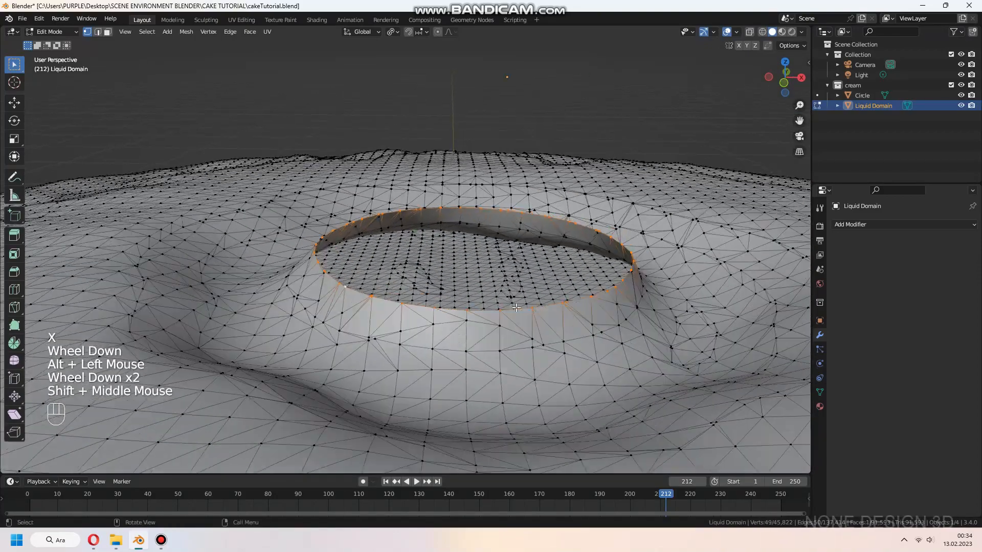
scroll(609, 286, up, 1)
key(f)
scroll(609, 287, down, 2)
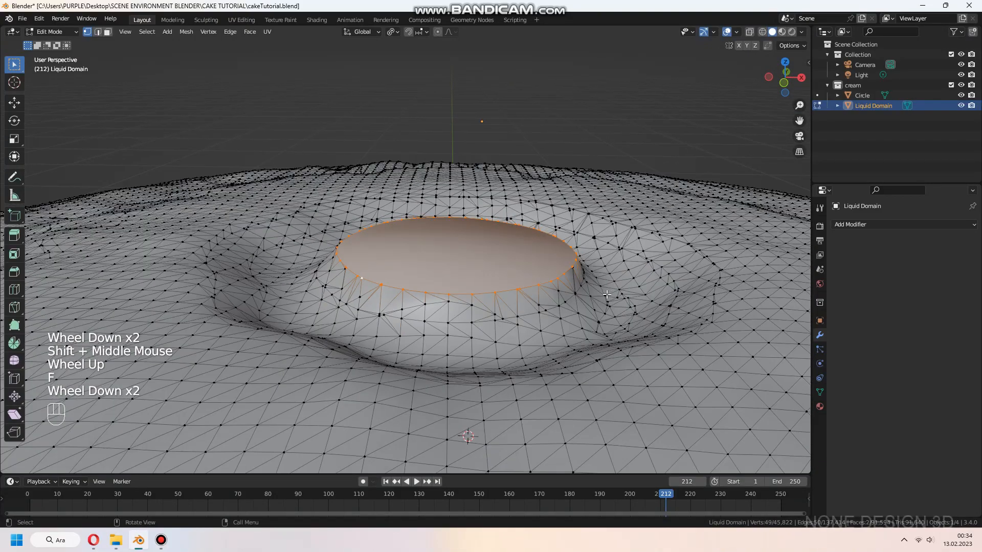
middle_drag(609, 286, 568, 302)
key(Tab)
scroll(578, 308, down, 1)
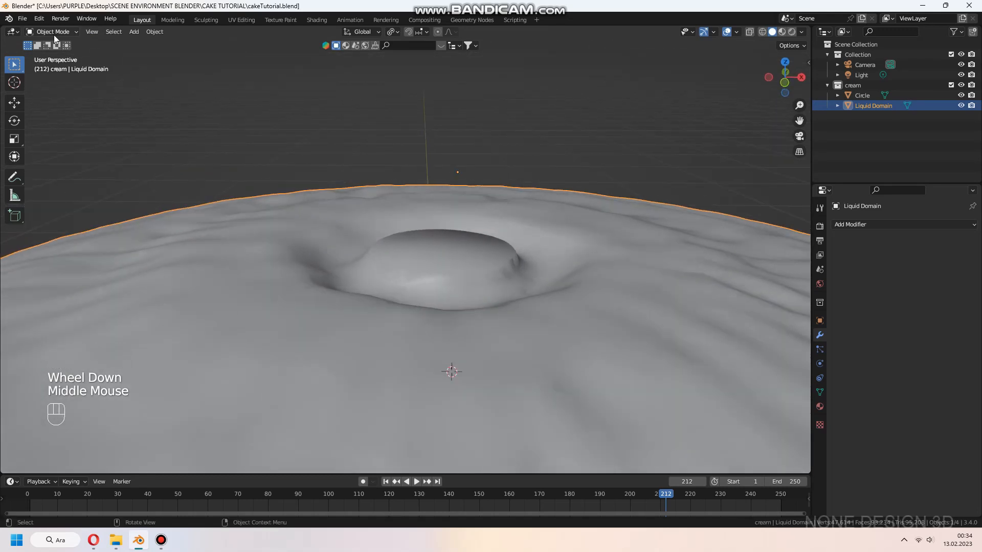
Apply the cream object's transforms and set its origin to its geometry.
key(ctrl+a)
click(353, 242)
right_click(353, 241)
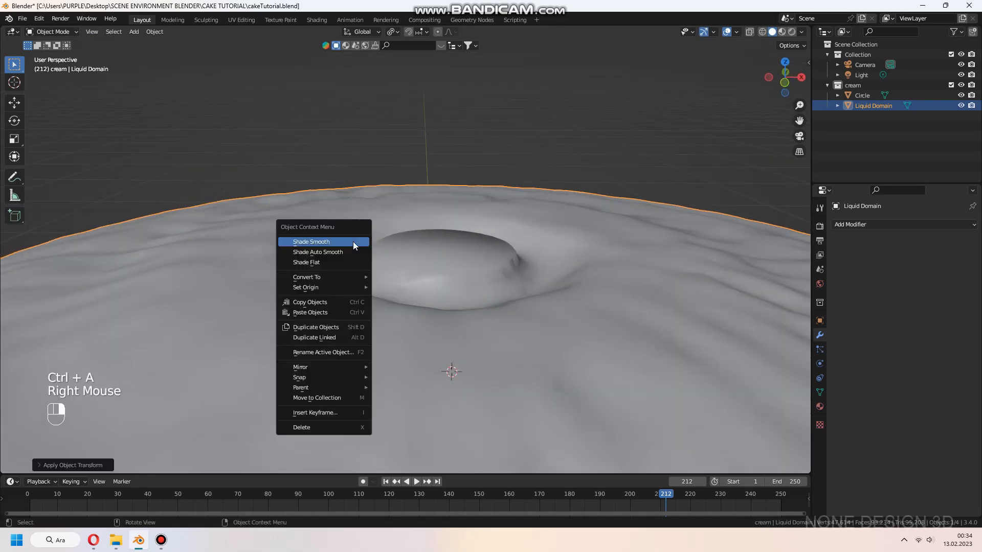
mouse_move(327, 287)
click(397, 298)
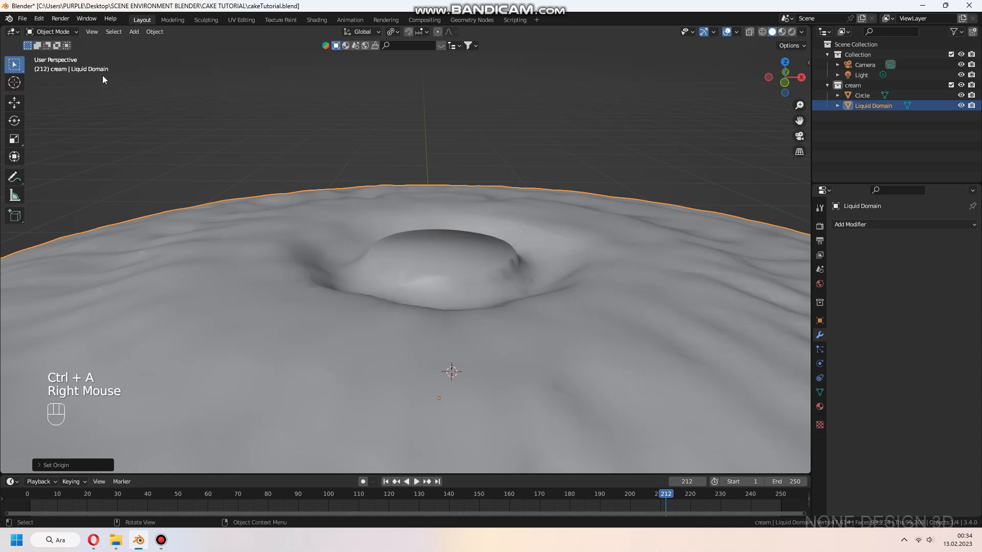
In Sculpt Mode, set the Draw brush radius to 213 px and smooth out the filled hole and its raised rim.
click(63, 33)
click(55, 65)
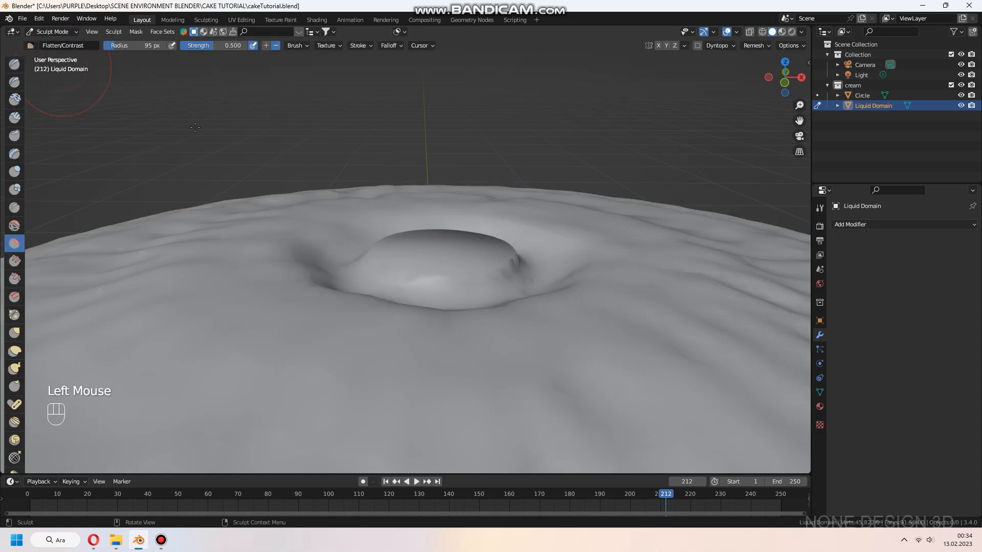
double_click(16, 64)
middle_drag(486, 274, 450, 269)
key(f)
click(547, 287)
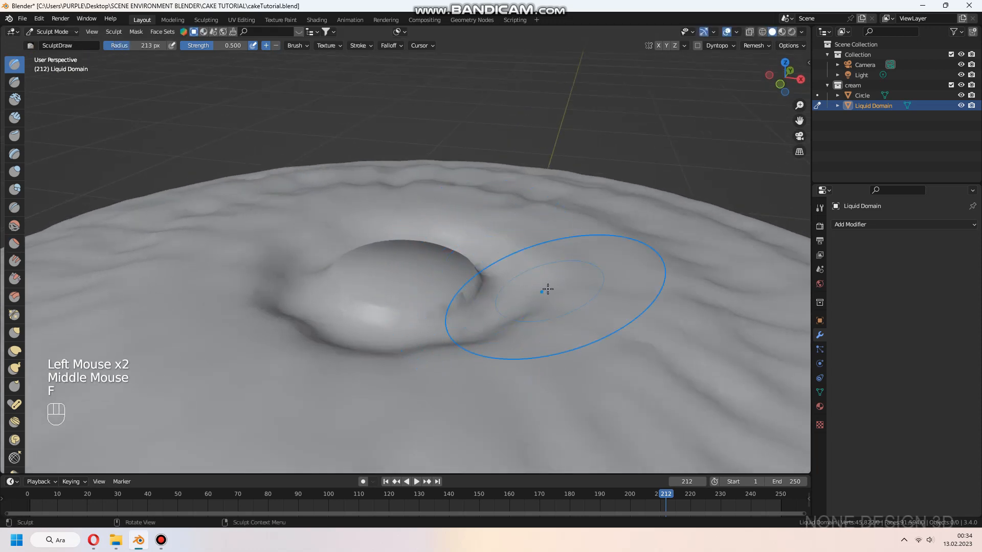
mouse_move(455, 296)
shift+mouse_down()
mouse_move(458, 305)
mouse_move(385, 261)
shift+mouse_up()
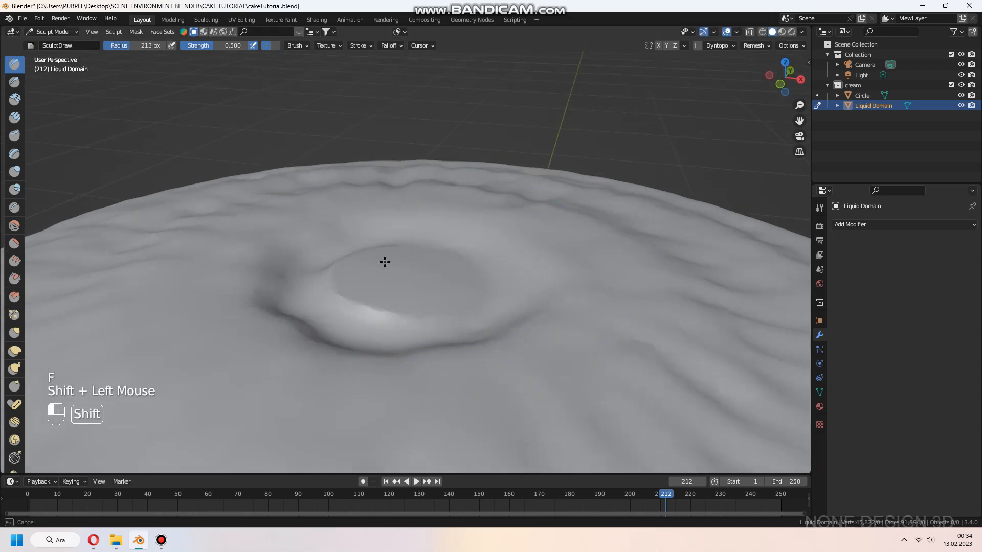
shift+drag(316, 298, 478, 349)
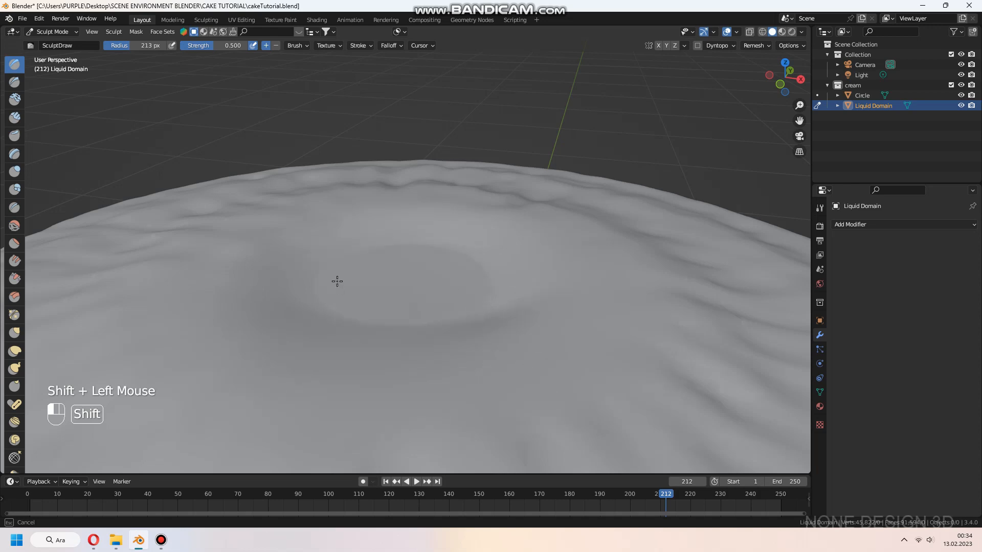
shift+drag(337, 281, 337, 280)
Smooth the ripples across the cream's top surface and near its outer edge.
scroll(409, 274, down, 3)
shift+middle_drag(416, 285, 438, 259)
shift+drag(438, 259, 356, 273)
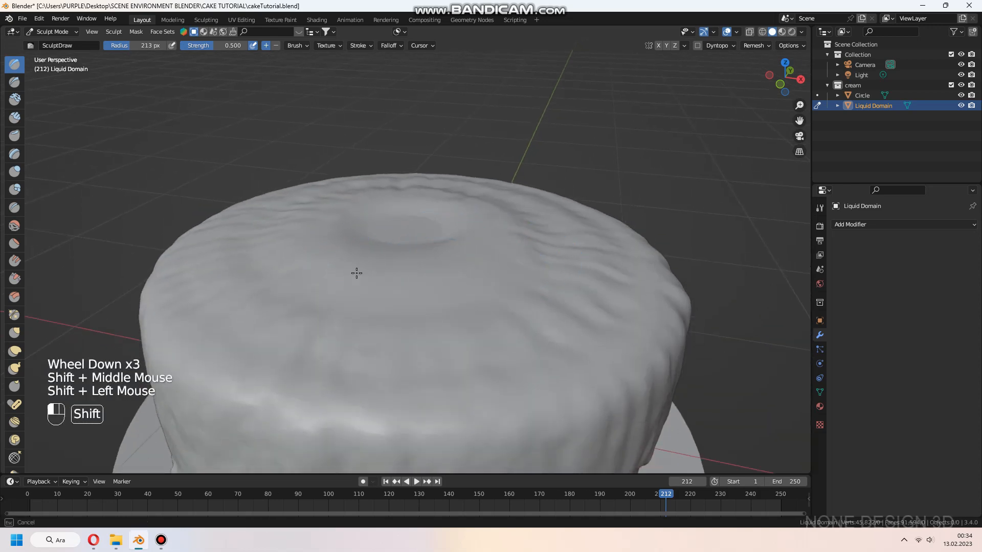
shift+drag(501, 203, 516, 225)
middle_drag(517, 327, 557, 215)
scroll(597, 274, down, 2)
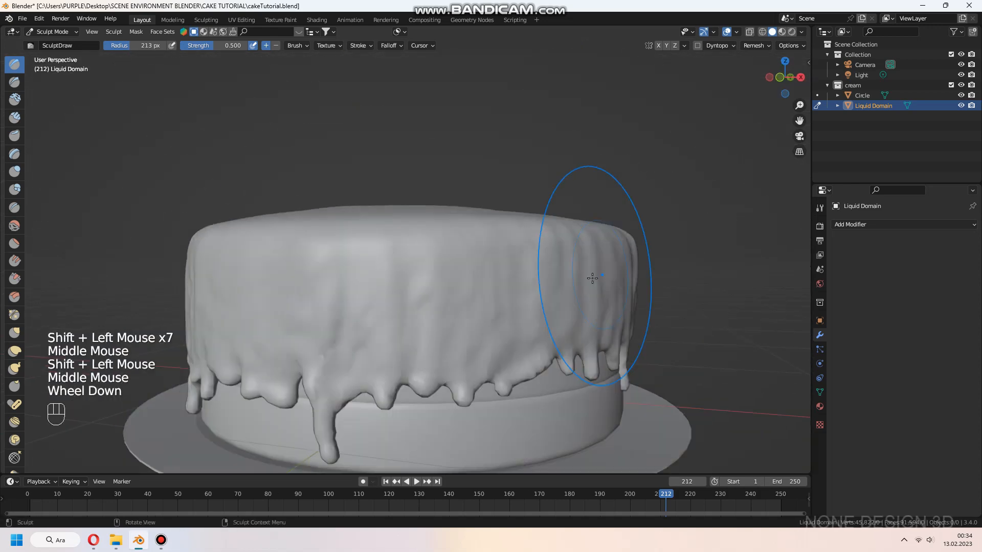
Smooth the vertical ridges on the cream's side walls around the cake.
middle_drag(596, 274, 511, 274)
mouse_move(562, 276)
shift+mouse_down()
mouse_move(602, 313)
mouse_move(537, 286)
shift+mouse_up()
mouse_move(537, 286)
middle_down()
mouse_move(460, 276)
mouse_move(461, 344)
middle_up()
shift+drag(461, 344, 516, 328)
middle_drag(460, 327, 440, 230)
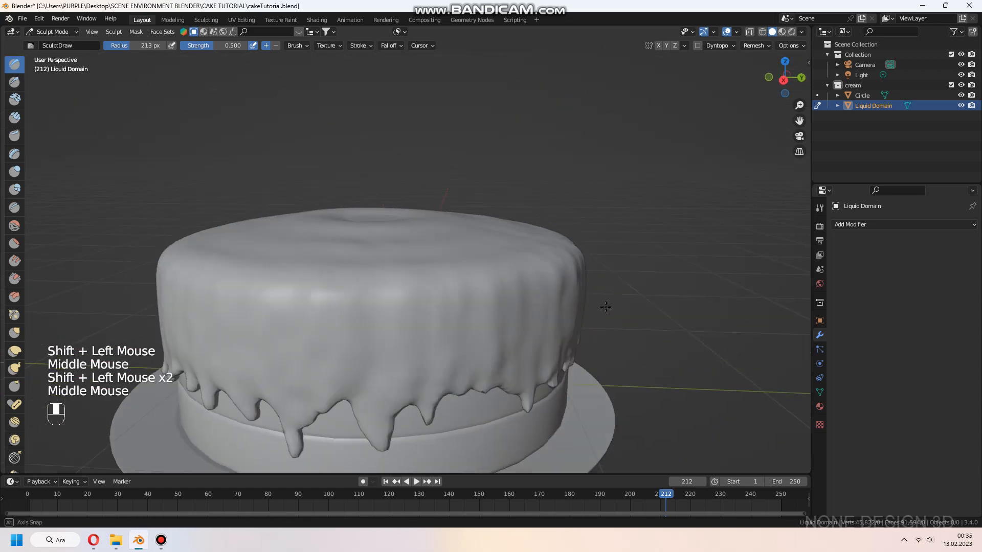
shift+drag(460, 276, 499, 296)
scroll(500, 296, down, 1)
middle_drag(499, 296, 434, 368)
shift+drag(409, 276, 375, 287)
Even out the middle of the cream's top with the Flatten/Contrast brush.
scroll(375, 287, up, 2)
mouse_move(375, 287)
middle_down()
mouse_move(358, 220)
mouse_move(388, 253)
middle_up()
click(13, 243)
drag(388, 253, 424, 258)
middle_drag(409, 245, 444, 256)
drag(444, 256, 447, 257)
Reshape the uneven areas of the cream's top with the Grab brush.
middle_drag(435, 286, 399, 215)
click(14, 332)
middle_drag(389, 255, 434, 248)
drag(439, 245, 449, 252)
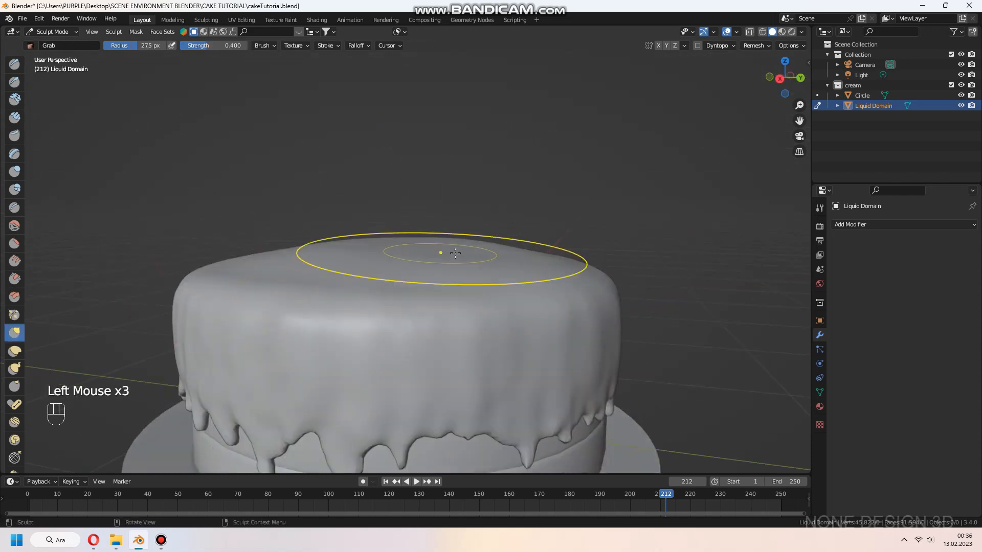
middle_drag(460, 238, 510, 253)
drag(511, 252, 511, 259)
Level the top outline of the cream with the Grab brush while viewing the cake straight from the side.
middle_drag(506, 286, 497, 261)
click(768, 77)
drag(401, 242, 435, 248)
drag(524, 243, 525, 256)
click(801, 77)
key(ctrl+KP_3)
Set the Draw brush radius to 79 px and smooth the remaining unevenness on the cream's top and sides.
middle_drag(358, 245, 391, 286)
click(14, 64)
key(f)
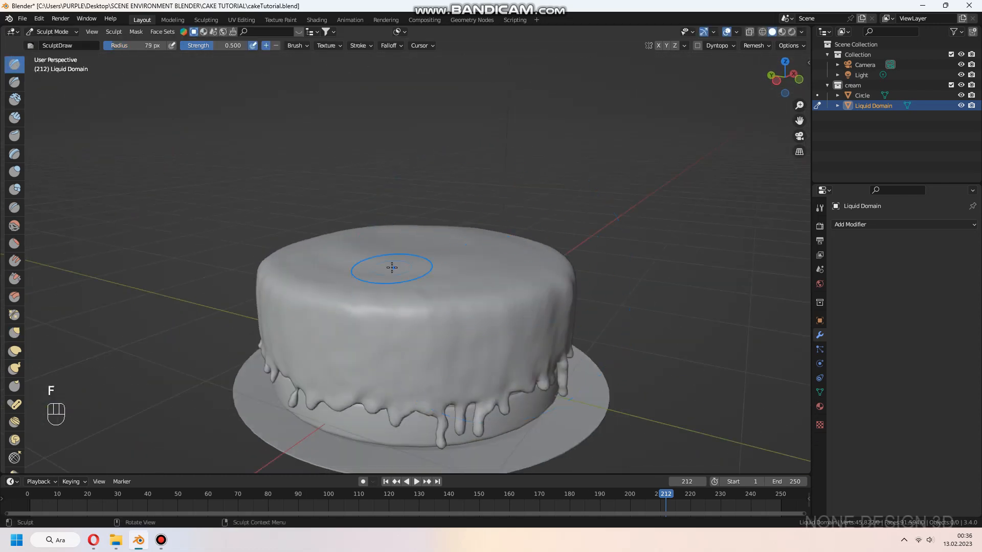
click(392, 267)
shift+drag(392, 268, 409, 260)
mouse_move(378, 307)
middle_down()
mouse_move(395, 260)
mouse_move(440, 286)
middle_up()
shift+drag(491, 327, 516, 342)
middle_drag(517, 342, 399, 322)
shift+drag(368, 317, 362, 348)
Show the cake in Material Preview, return to Object Mode and apply the cream's transforms.
scroll(399, 307, down, 3)
click(782, 32)
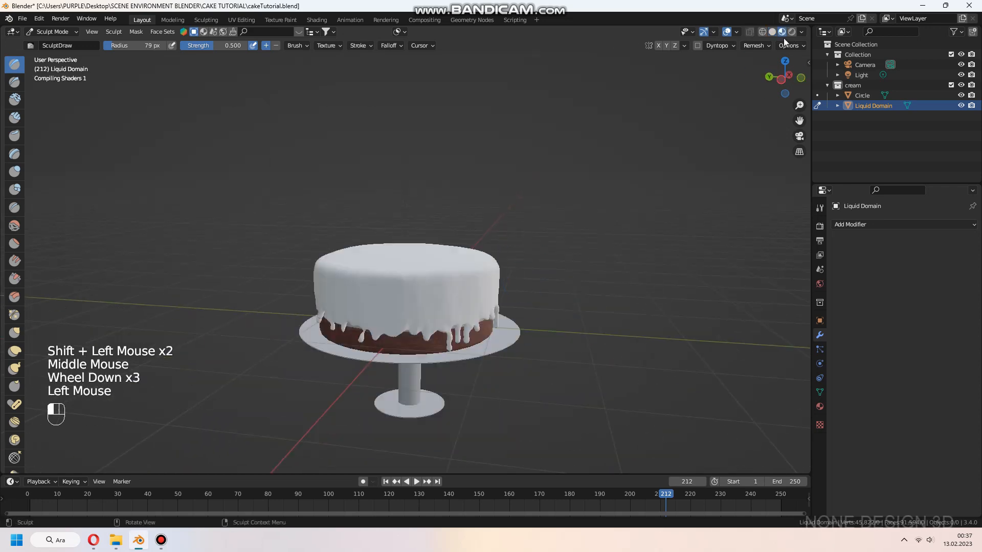
click(53, 32)
key(ctrl+a)
click(403, 294)
Separate a linked part of the cake-and-stand mesh into its own object and set both objects' origins to geometry.
middle_drag(409, 301, 465, 335)
click(477, 345)
key(Tab)
key(l)
key(p)
right_click(443, 329)
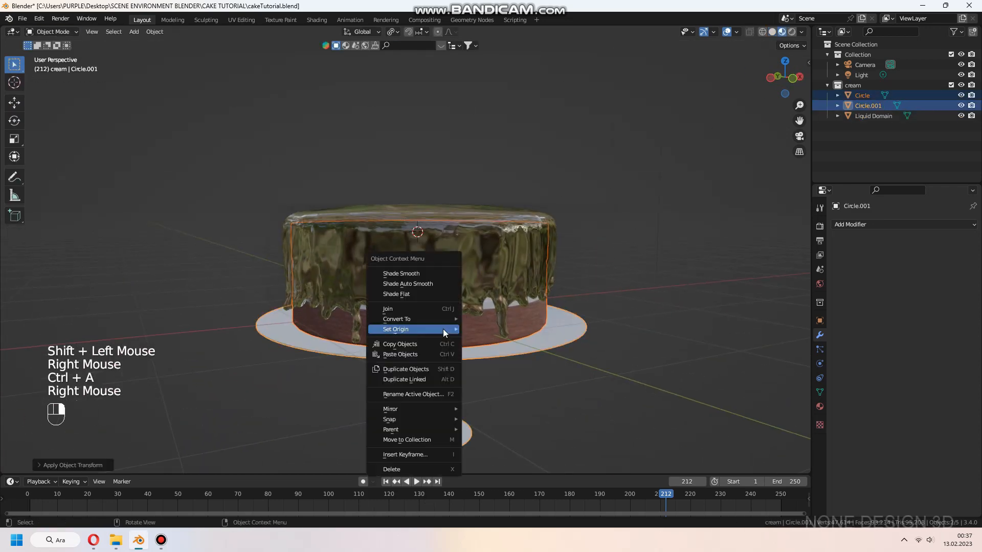
Separate the remaining cake layers and stand into individual objects and hide the cream.
key(Tab)
key(l)
key(p)
key(Tab)
key(l)
key(p)
key(h)
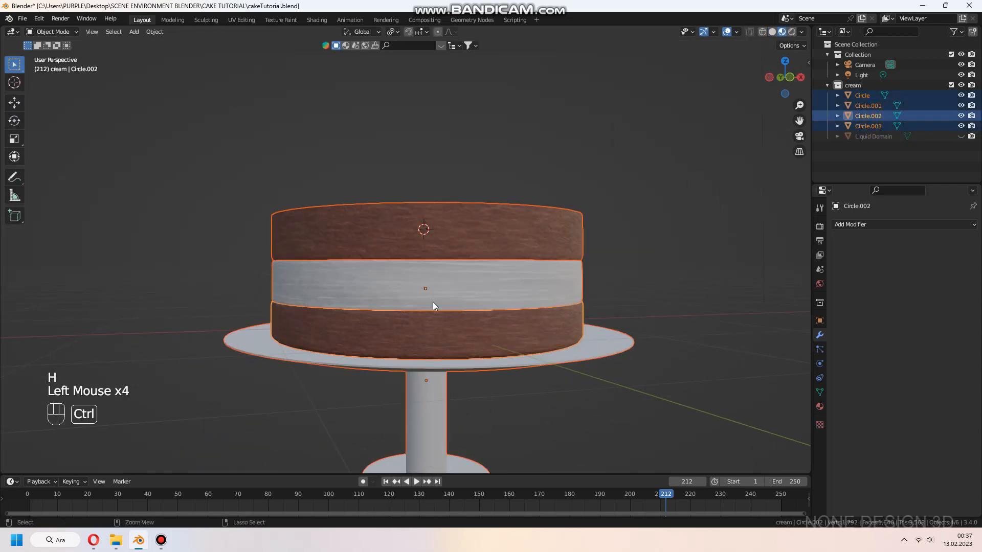
Unhide the cream, clear the selection and save the file.
key(alt+h)
click(621, 316)
key(ctrl+s)
middle_drag(621, 315, 580, 271)
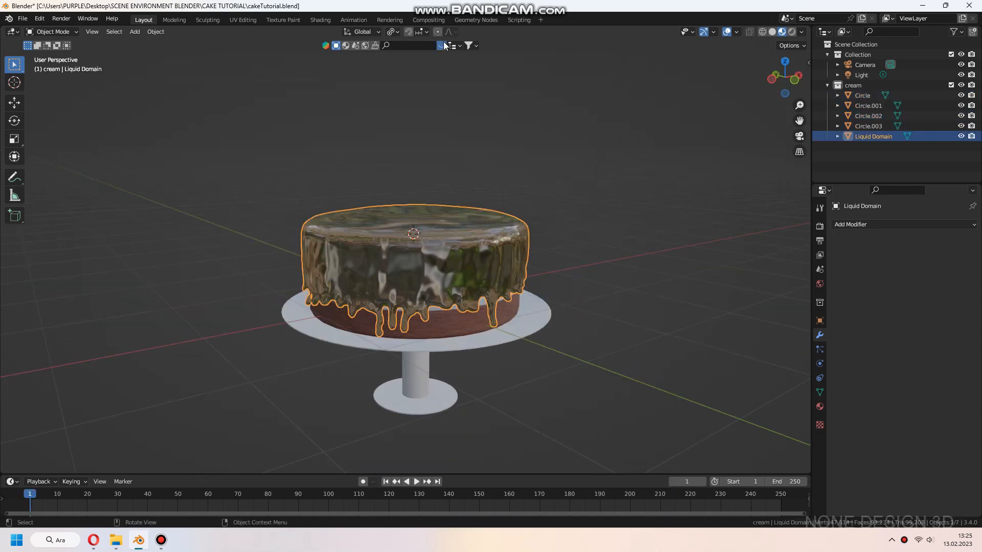
Search the online asset library's materials for "chocolate" and apply the Chocolate 01 material to the cream.
click(442, 45)
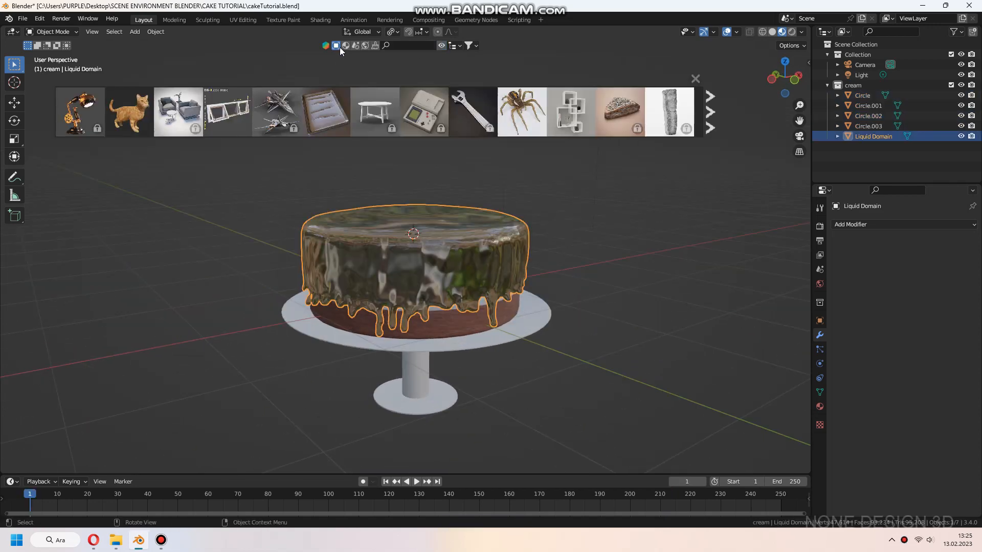
click(408, 46)
text(chocolate)
key(Return)
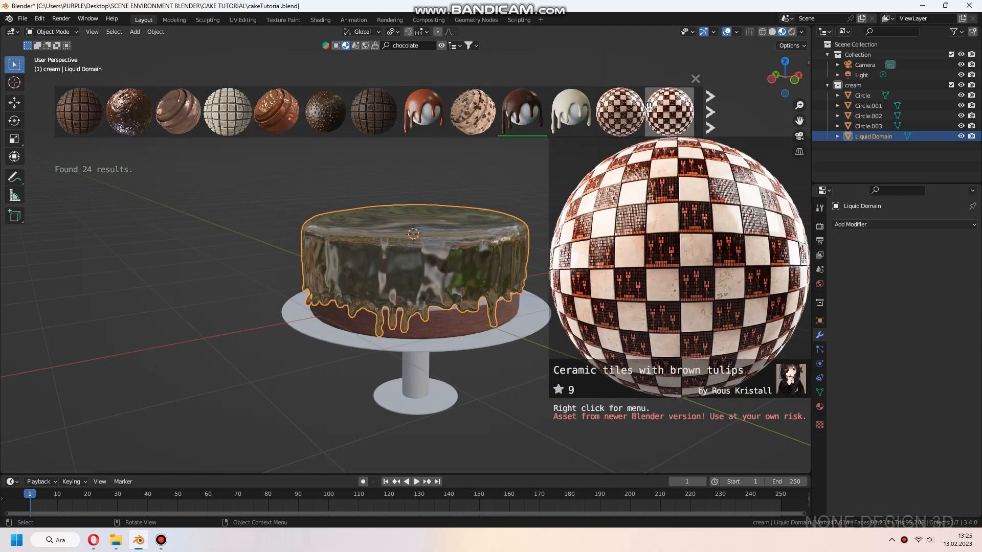
drag(180, 113, 390, 246)
click(440, 45)
Open the Shading workspace, move the Pre-Defined Chocolate node away from the Chocolate node and enlarge the node editor.
click(321, 19)
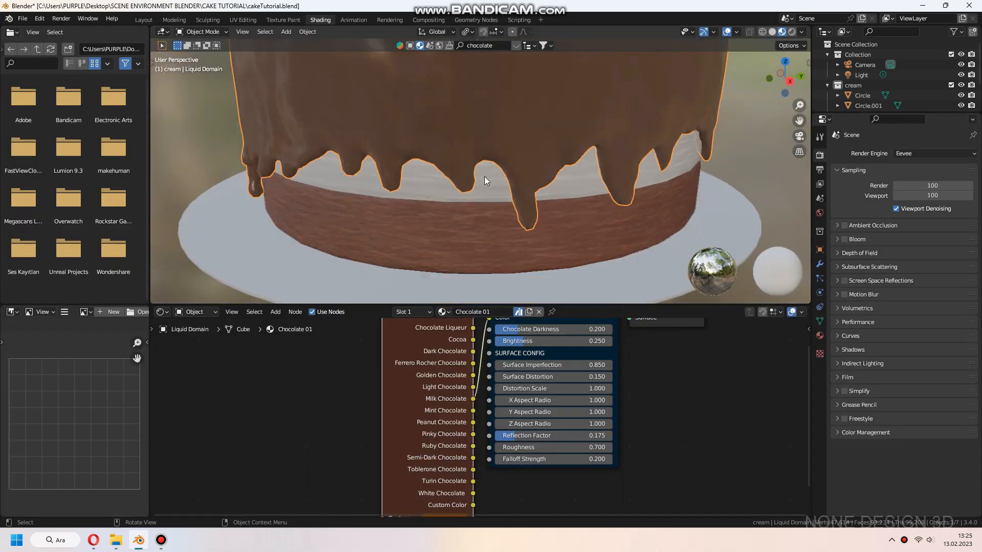
scroll(484, 169, down, 3)
shift+middle_drag(483, 156, 448, 179)
middle_drag(724, 376, 755, 438)
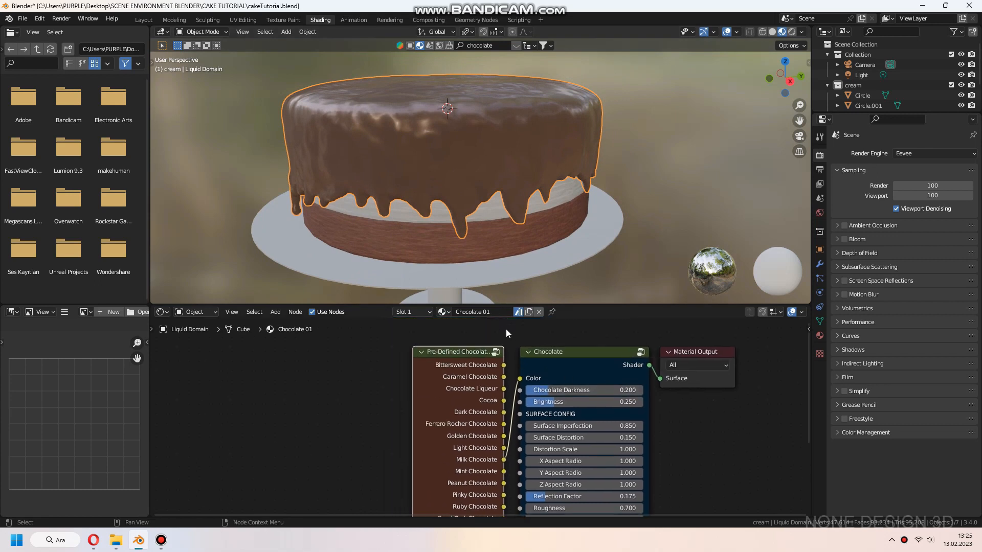
click(505, 331)
drag(465, 354, 327, 346)
drag(384, 304, 382, 288)
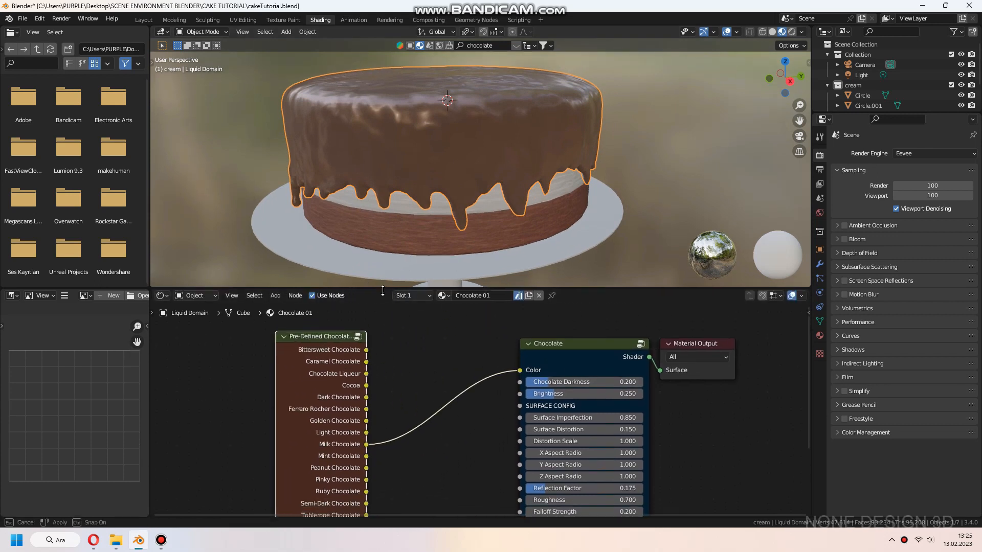
Connect the Bittersweet Chocolate output to the Chocolate node's Color input.
middle_drag(380, 388, 380, 366)
scroll(425, 366, down, 1)
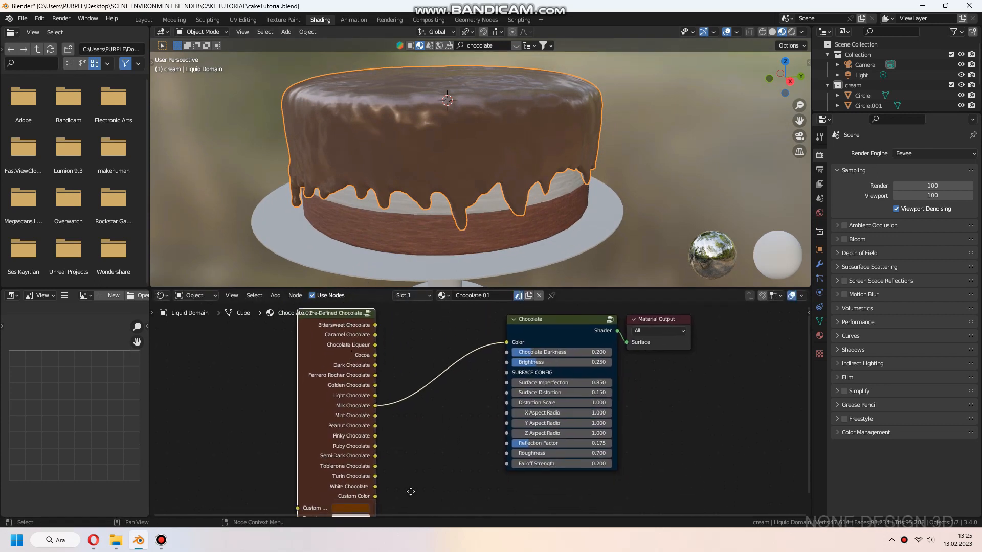
mouse_move(410, 491)
middle_down()
mouse_move(409, 472)
mouse_move(402, 498)
middle_up()
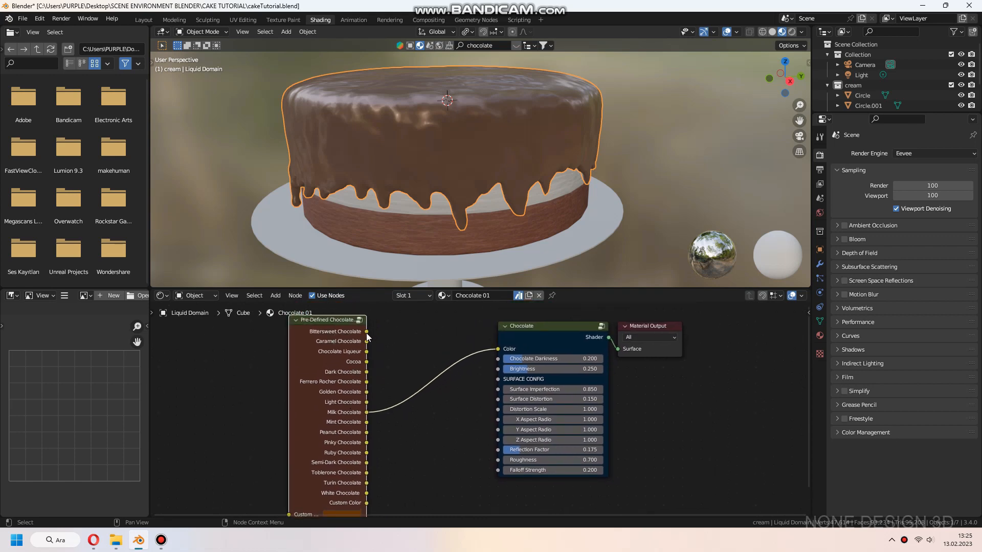
drag(366, 332, 498, 348)
middle_drag(450, 211, 449, 214)
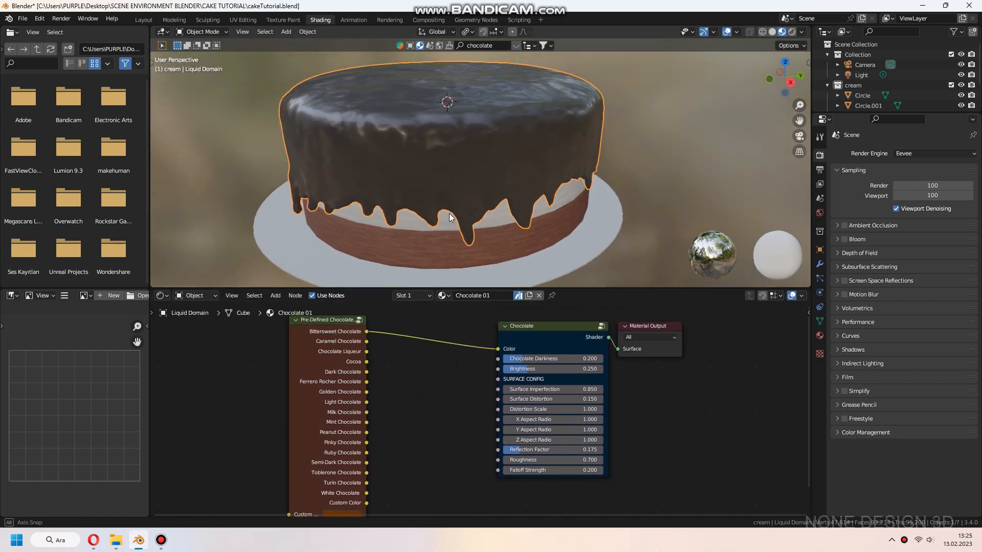
Set the Chocolate node's Surface Imperfection to 0.250.
drag(532, 399, 511, 399)
key(Return)
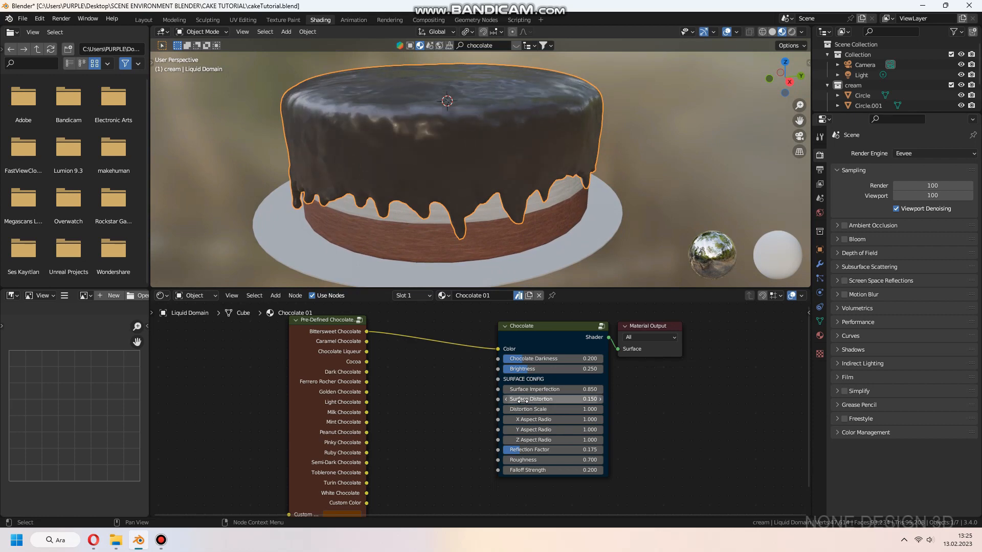
click(506, 389)
mouse_move(552, 389)
mouse_down()
mouse_move(491, 389)
mouse_move(534, 389)
mouse_up()
mouse_move(468, 146)
middle_down()
mouse_move(508, 129)
mouse_move(469, 130)
middle_up()
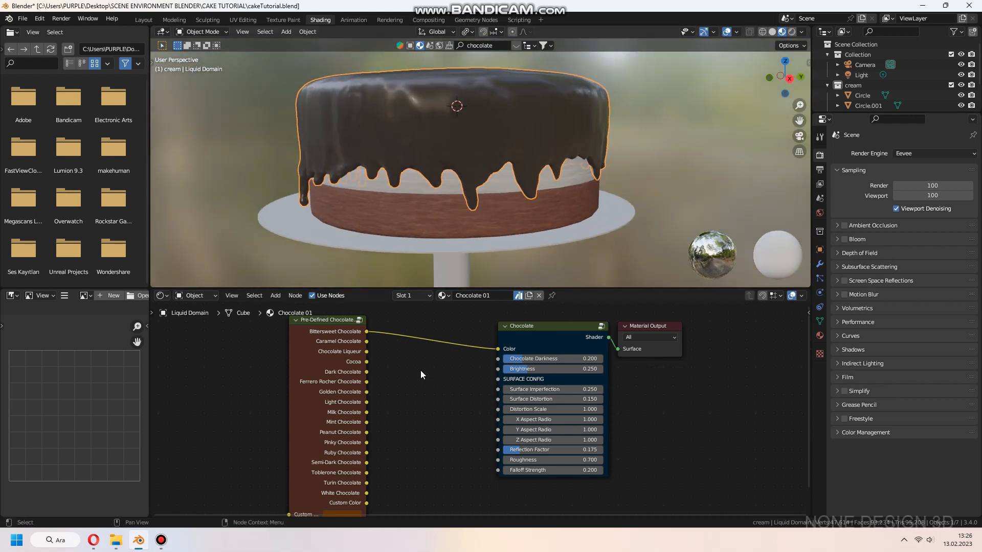
Set the Chocolate node's Falloff Strength to 1.200, undoing the other trial surface changes.
middle_drag(420, 370, 421, 377)
middle_drag(486, 215, 480, 240)
mouse_move(546, 455)
mouse_down()
mouse_move(517, 465)
mouse_move(593, 476)
mouse_move(566, 476)
mouse_up()
key(ctrl+z)
key(ctrl+z)
key(ctrl+z)
middle_drag(495, 220, 441, 217)
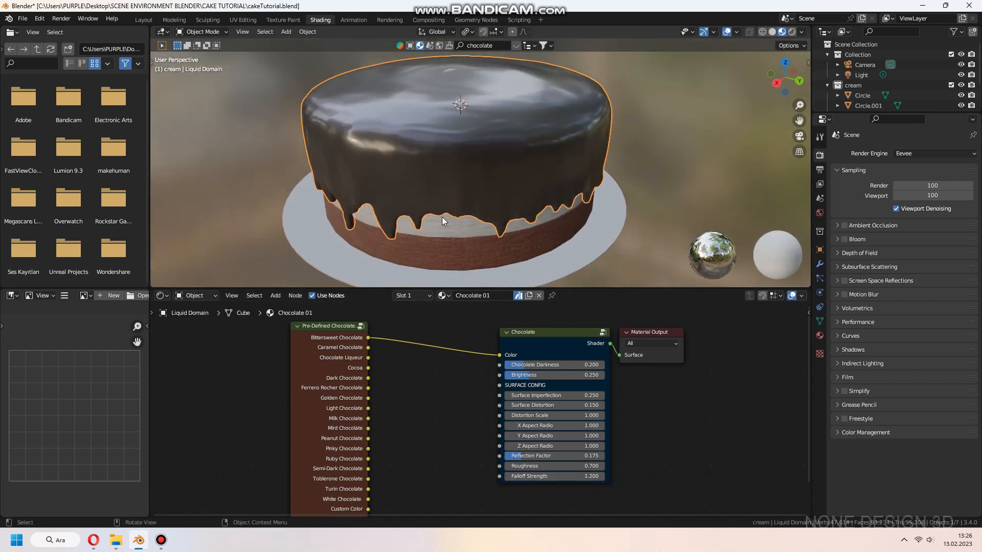
Try other preset outputs such as Ruby Chocolate on the Chocolate node's Color input and reconnect Bittersweet Chocolate.
middle_drag(417, 366, 424, 370)
drag(376, 402, 507, 360)
drag(376, 374, 506, 360)
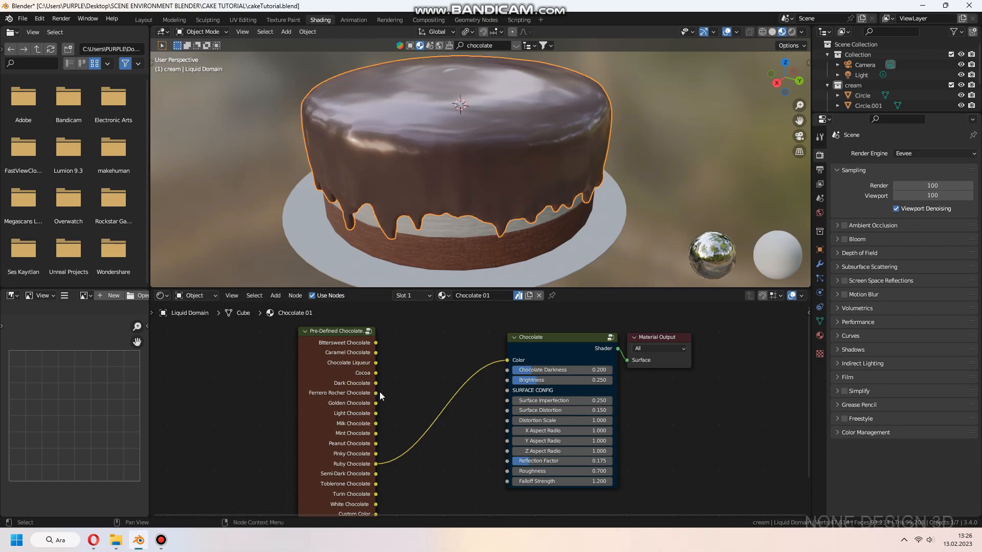
drag(376, 343, 506, 360)
Return to the Layout workspace, preview the cake in rendered shading and deselect the cream.
click(144, 20)
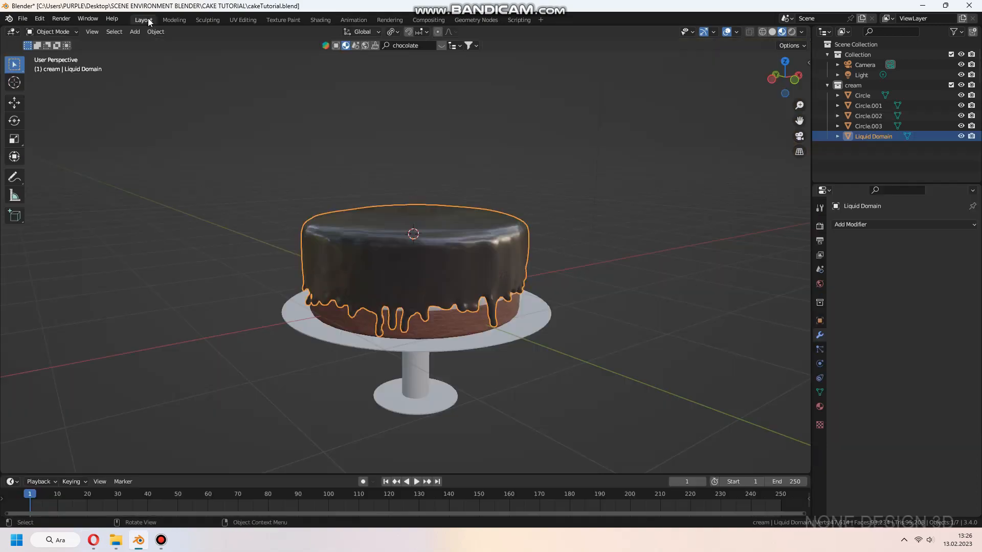
mouse_move(439, 205)
middle_down()
mouse_move(445, 241)
mouse_move(366, 213)
mouse_move(435, 245)
middle_up()
click(792, 33)
scroll(409, 231, up, 2)
click(588, 307)
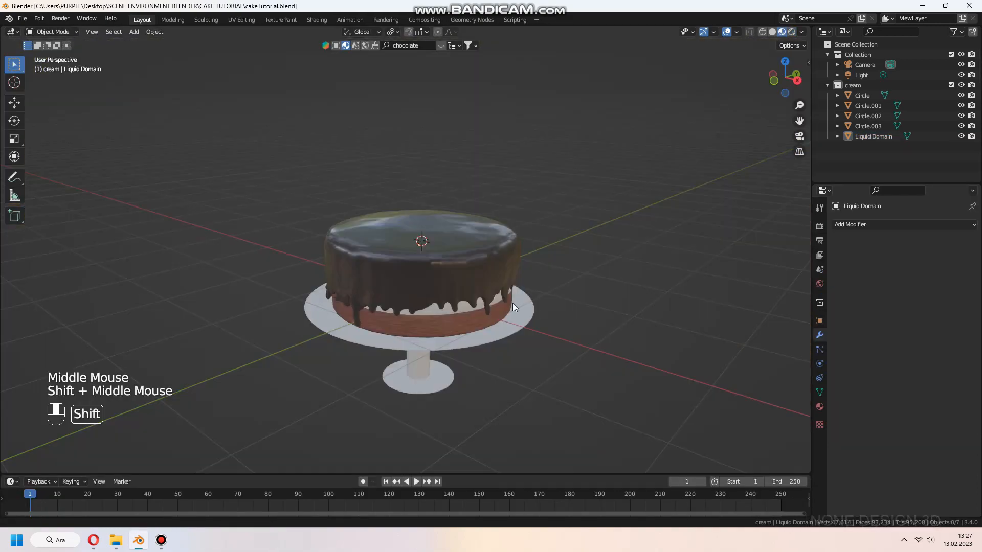
Add a UV sphere at the cake's centre and scale it down to a small topping-sized ball.
shift+middle_drag(512, 303, 446, 276)
key(shift+a)
mouse_move(447, 276)
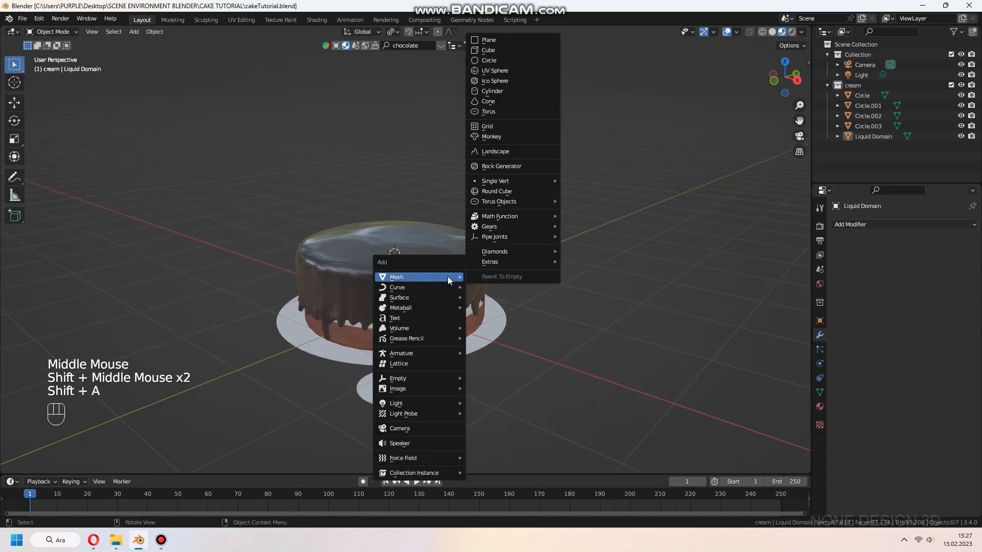
click(511, 70)
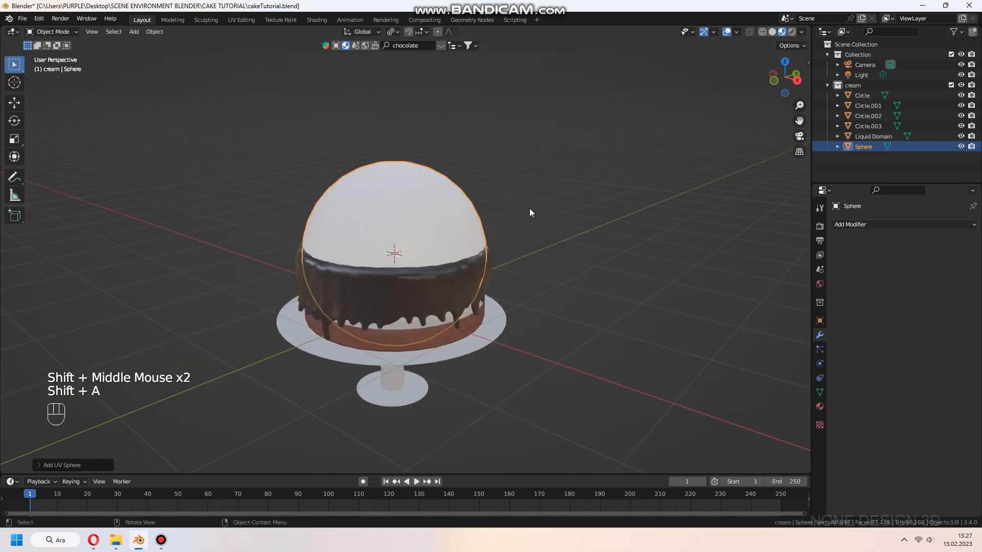
key(s)
click(421, 254)
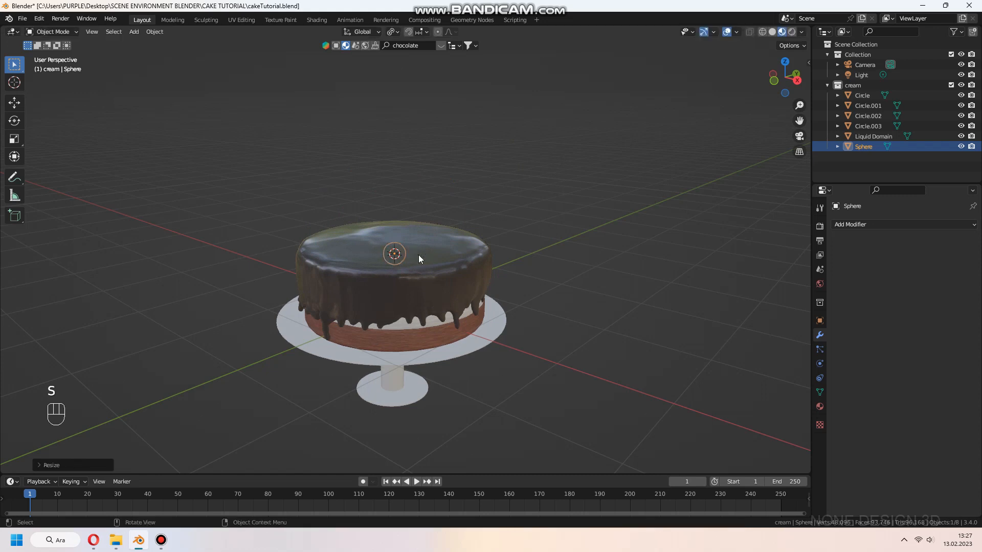
Raise the small sphere along Z so it floats clear above the cake's top.
key(g)
key(z)
click(420, 246)
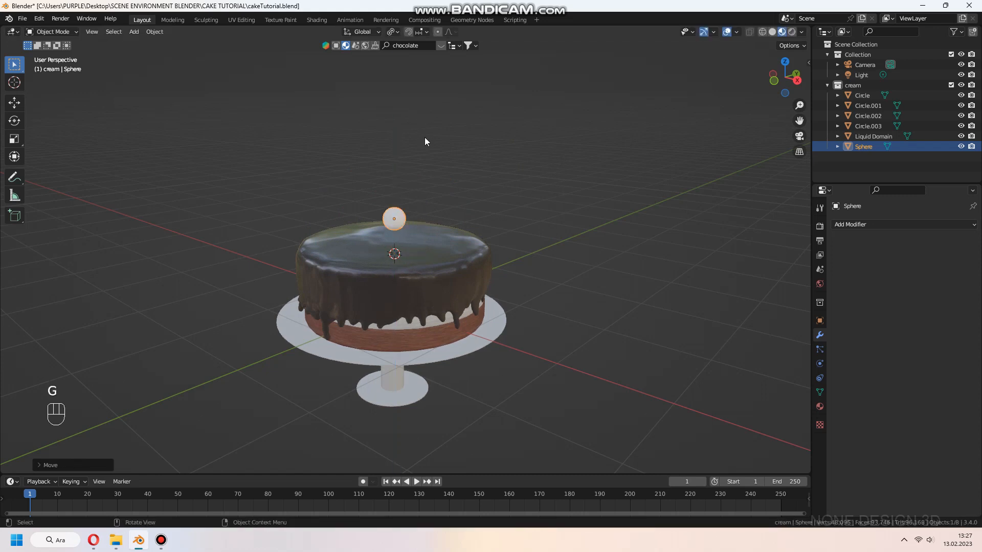
shift+middle_drag(446, 224, 493, 268)
key(g)
key(z)
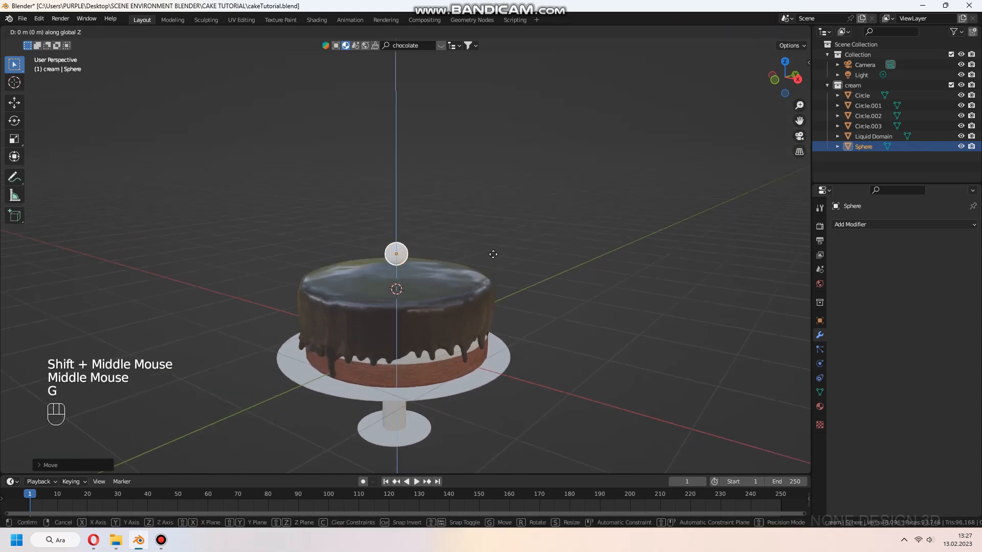
click(493, 232)
Scale the sphere above the cake down slightly.
scroll(492, 232, up, 2)
shift+middle_drag(493, 232, 496, 256)
key(s)
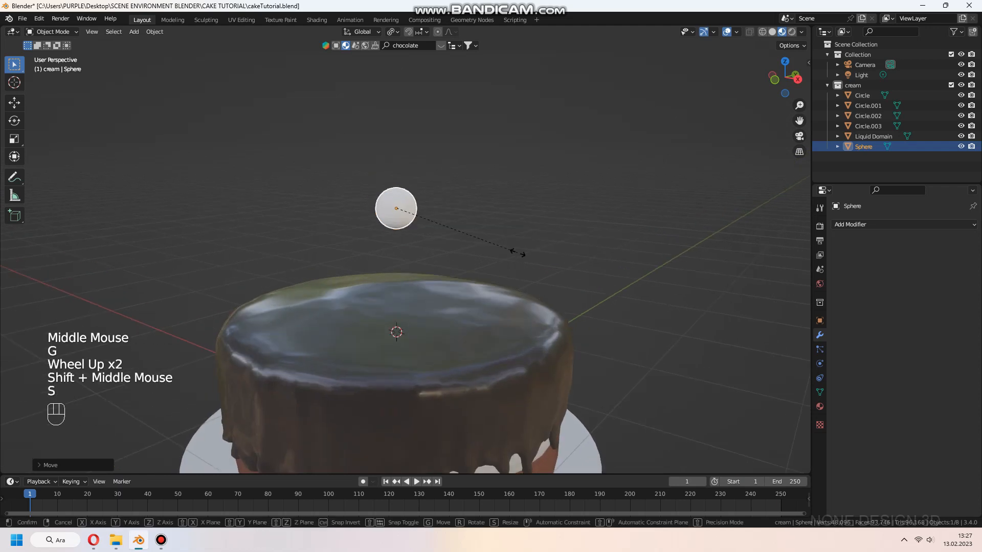
click(490, 241)
scroll(428, 236, down, 1)
scroll(423, 225, up, 2)
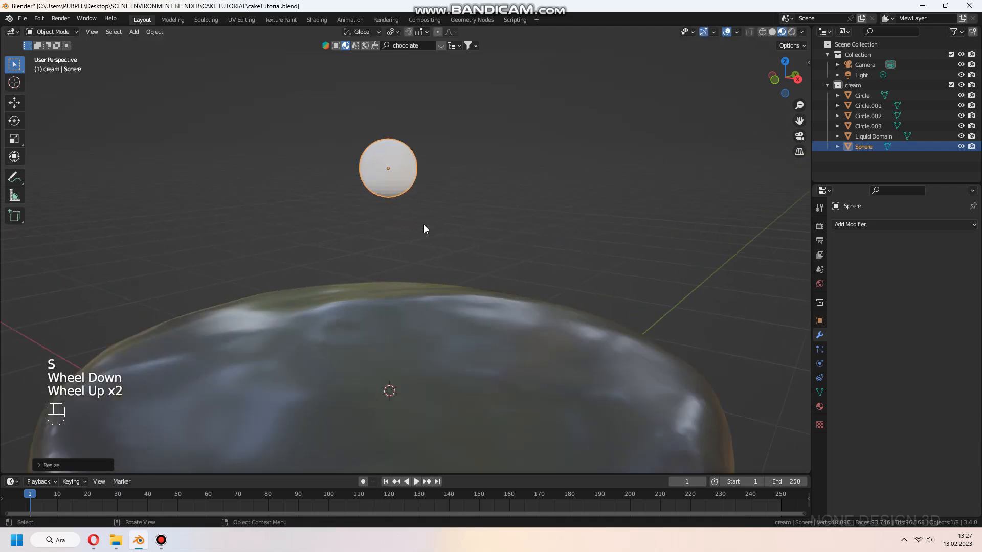
Frame the sphere in the viewport and shade it smooth.
shift+middle_drag(424, 226, 429, 251)
key(KP_Decimal)
right_click(420, 188)
click(421, 188)
scroll(534, 238, down, 3)
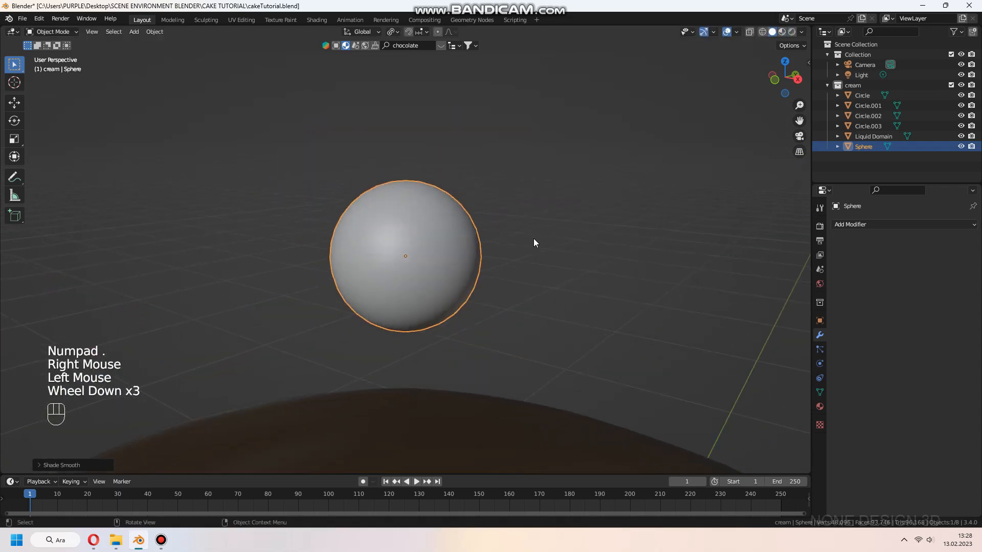
Enter Edit Mode on the sphere, select its top pole vertex and enable proportional editing.
middle_drag(534, 238, 562, 255)
scroll(448, 262, down, 2)
key(Tab)
middle_drag(448, 263, 454, 276)
click(407, 215)
scroll(469, 229, up, 1)
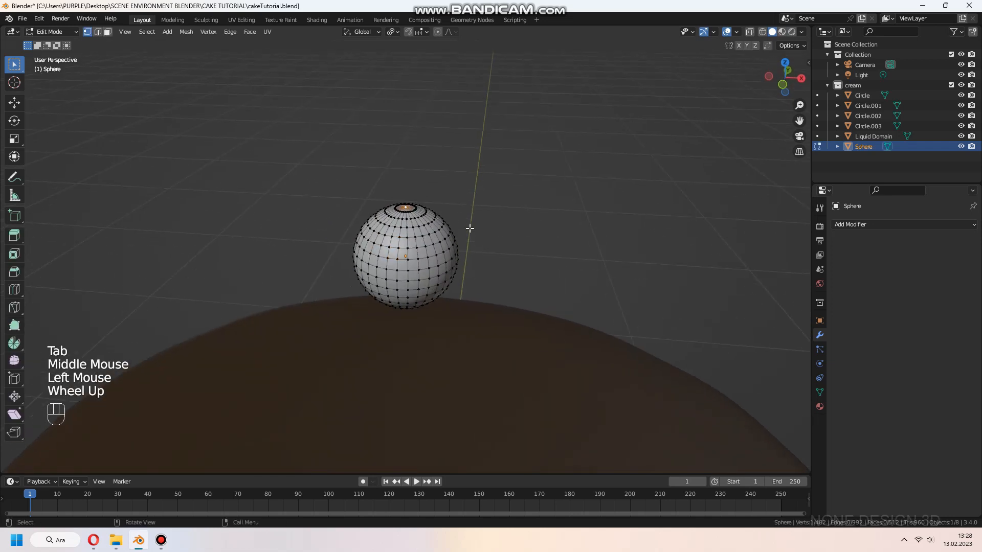
middle_drag(469, 228, 503, 232)
key(o)
key(g)
key(z)
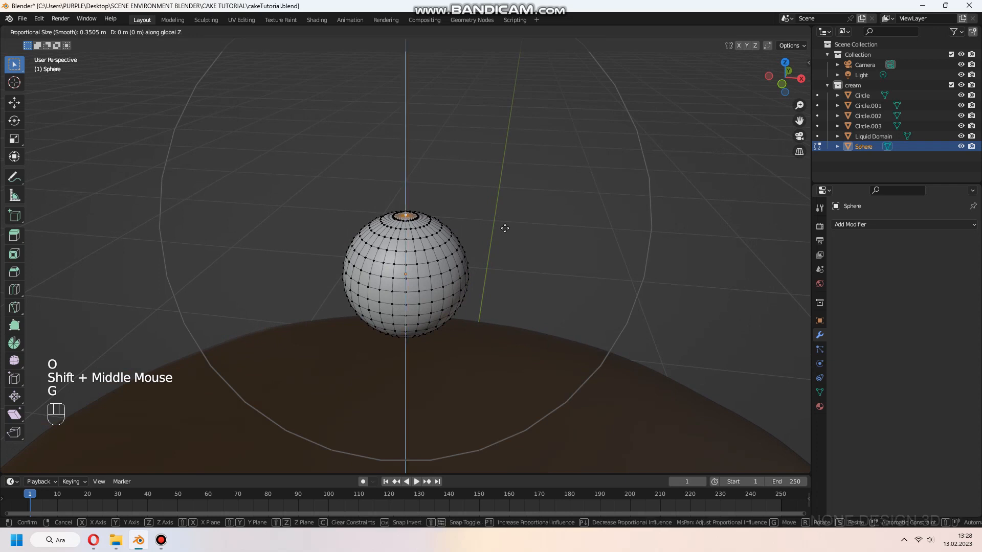
click(504, 230)
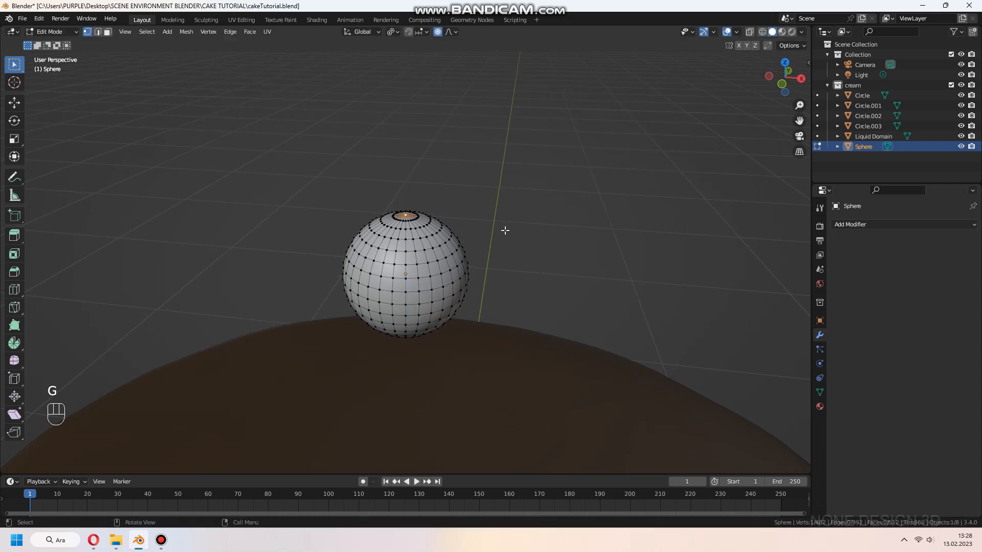
Push the sphere's top vertex down about 0.026 m along Z with a proportional size of about 0.084 m.
key(g)
scroll(504, 230, up, 8)
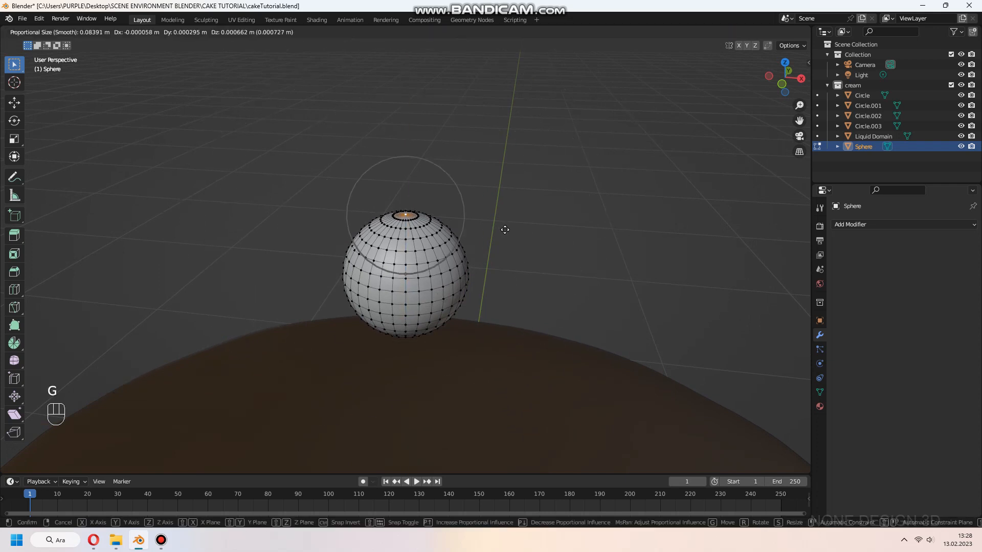
key(z)
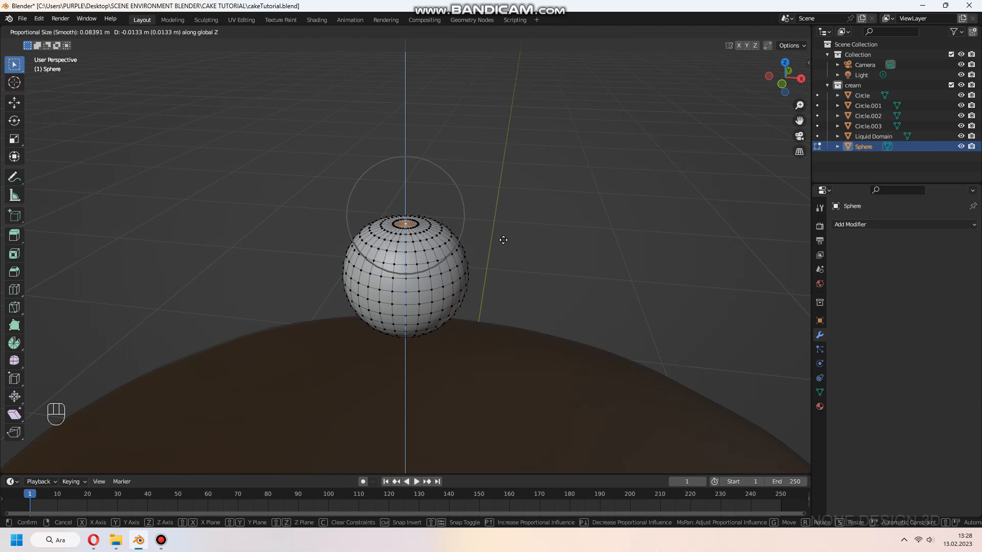
scroll(506, 247, up, 3)
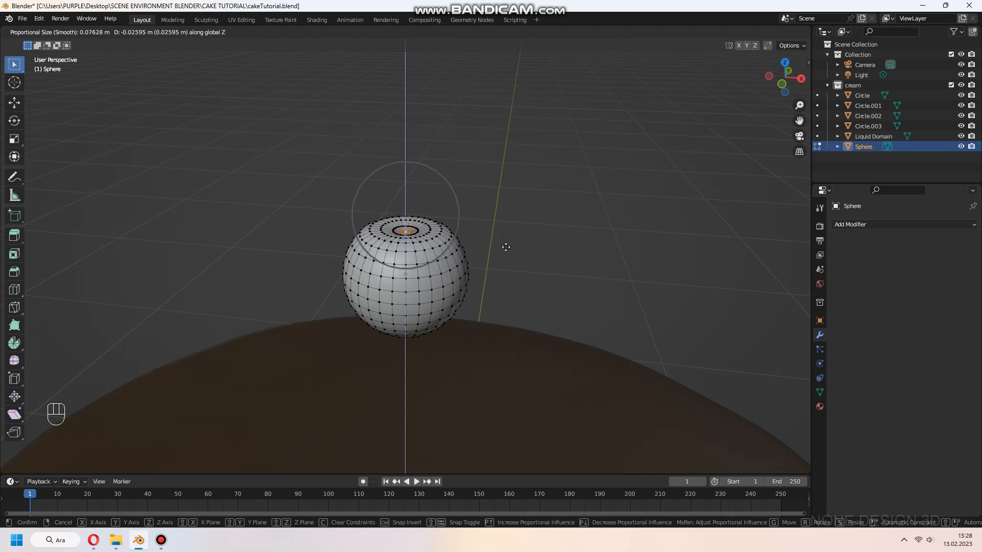
scroll(506, 247, down, 3)
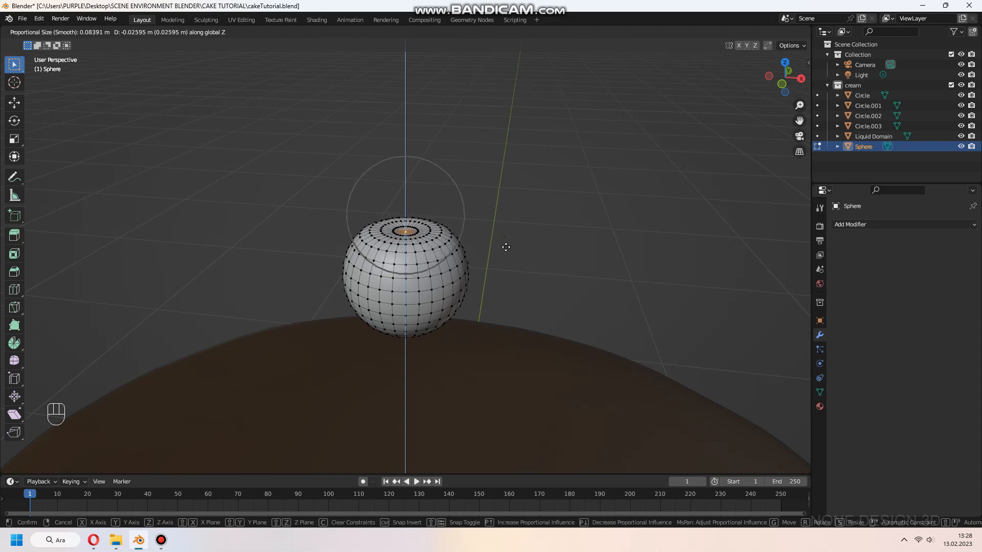
click(505, 247)
Adjust the sphere's bottom pole vertex with proportional editing to taper its underside, and return to Object Mode.
middle_drag(551, 291, 486, 261)
middle_drag(447, 330, 473, 373)
key(g)
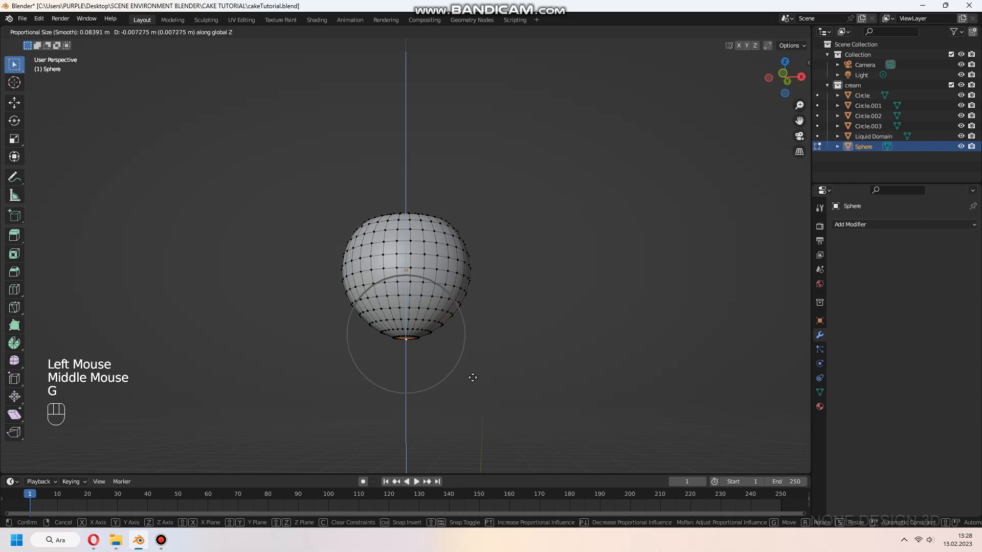
click(473, 377)
middle_drag(482, 356, 485, 339)
key(g)
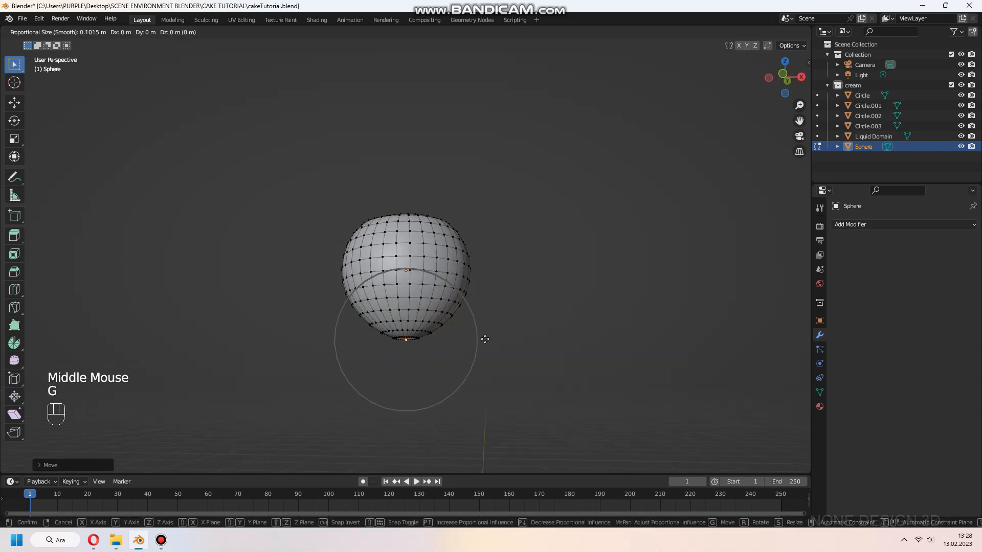
click(482, 335)
middle_drag(482, 327, 487, 364)
middle_drag(493, 300, 473, 316)
scroll(436, 253, up, 1)
key(Tab)
middle_drag(437, 253, 463, 253)
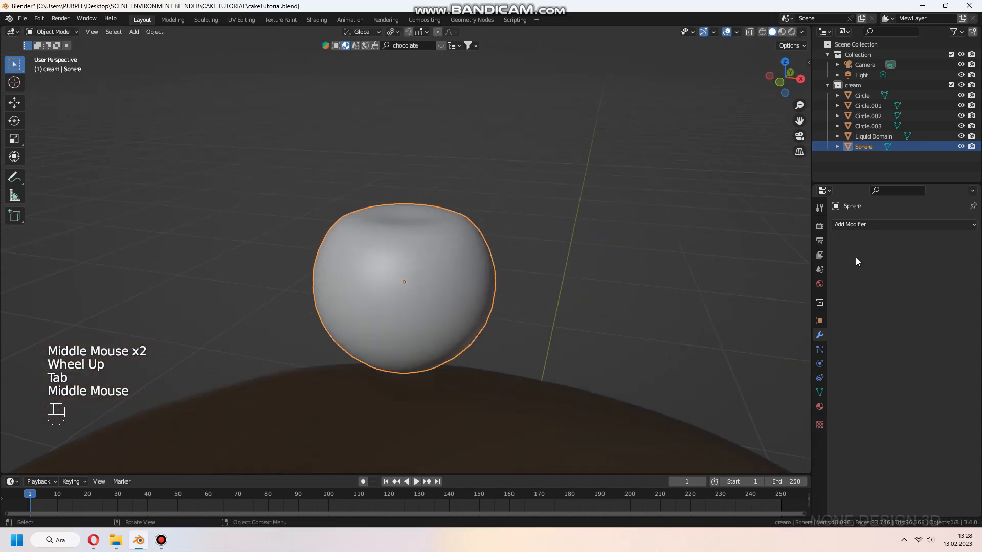
Add a Subdivision modifier to the sphere and turn on its On Cage display.
click(903, 225)
click(795, 407)
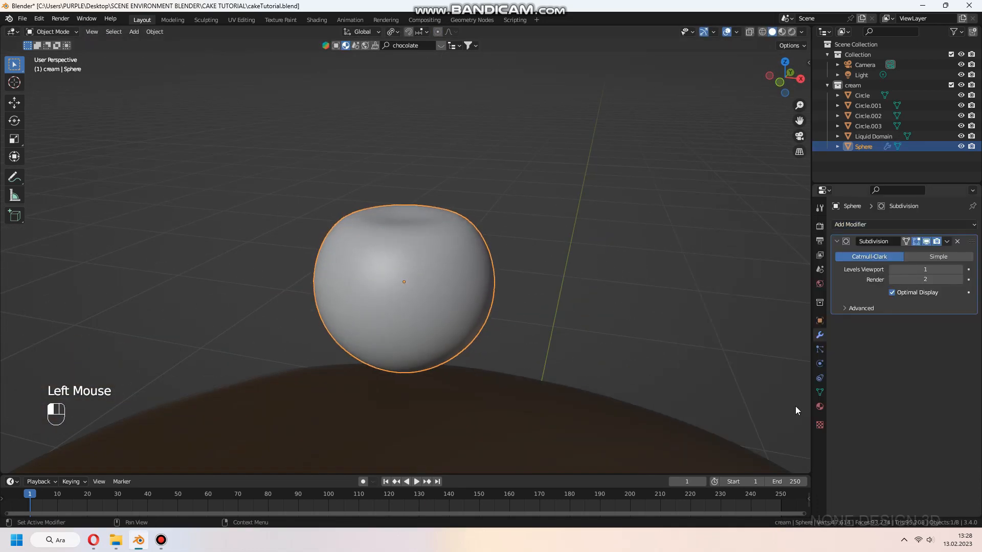
middle_drag(567, 329, 617, 322)
middle_drag(519, 280, 482, 270)
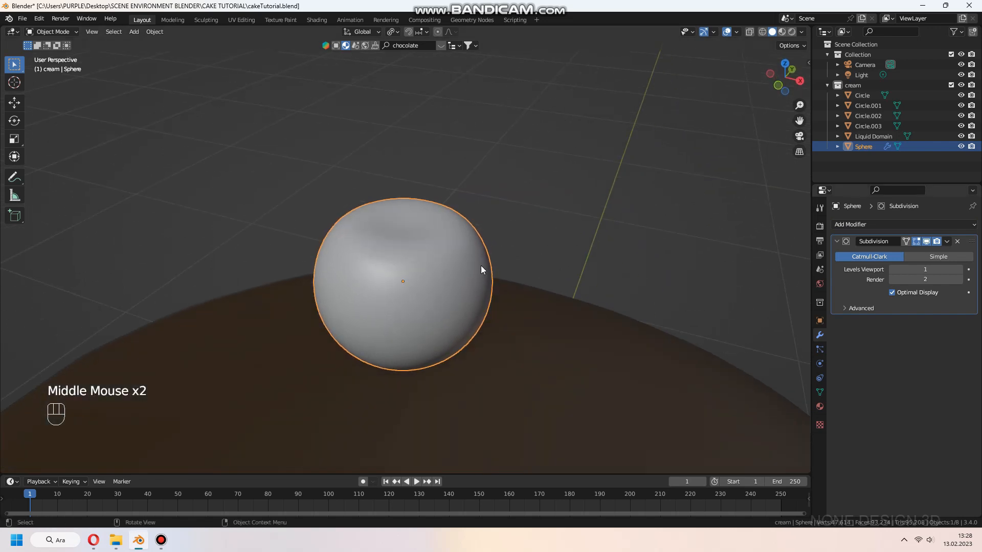
click(907, 242)
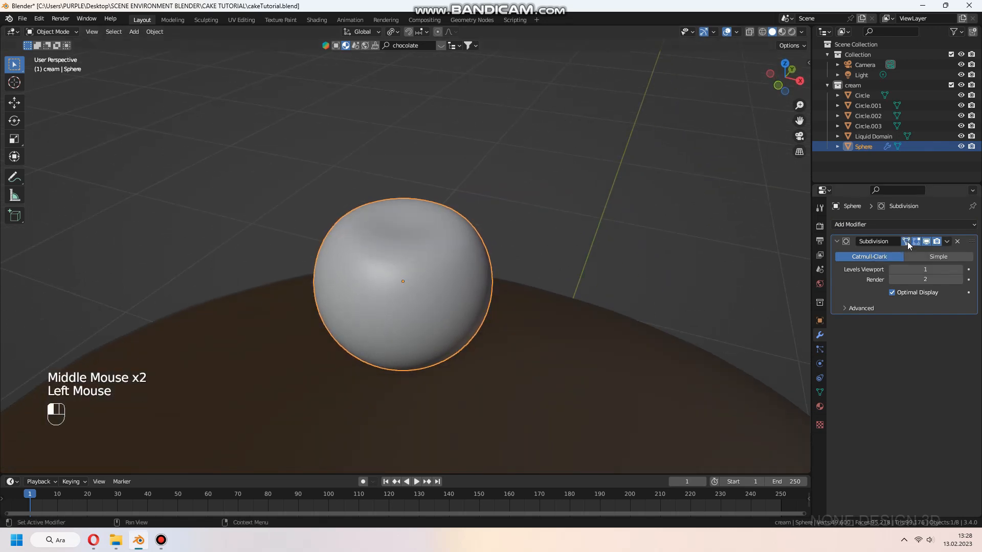
Deepen the sphere's top dimple by lowering its centre vertex about 0.01 m along Z with a proportional size of about 0.047 m.
middle_click(480, 221)
key(Tab)
click(404, 222)
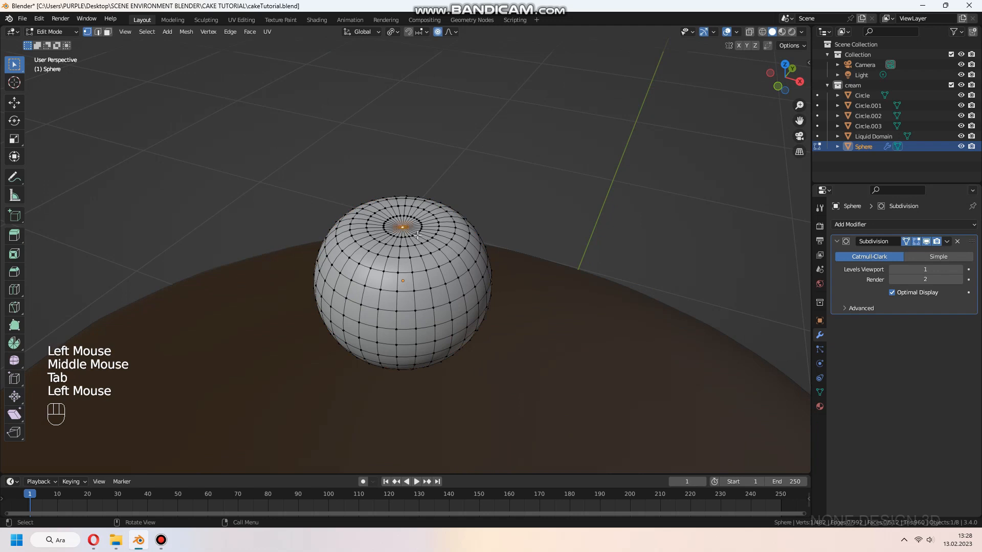
middle_drag(404, 222, 453, 222)
key(g)
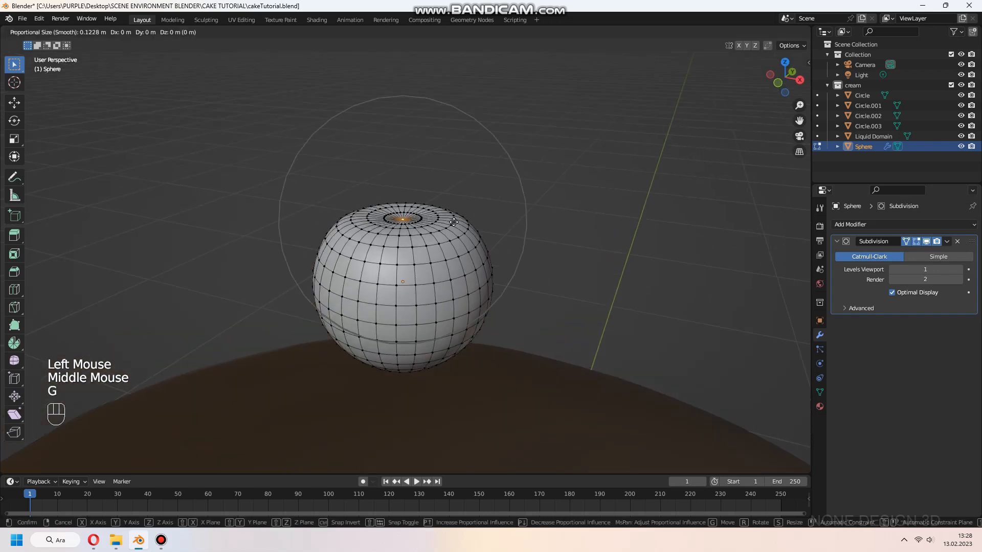
scroll(454, 222, up, 4)
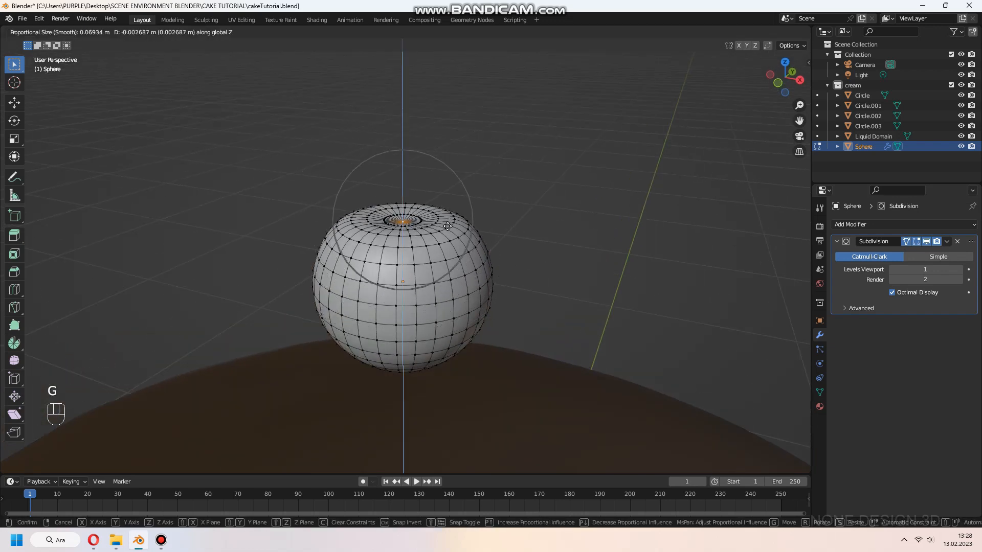
scroll(445, 231, up, 3)
scroll(444, 232, up, 1)
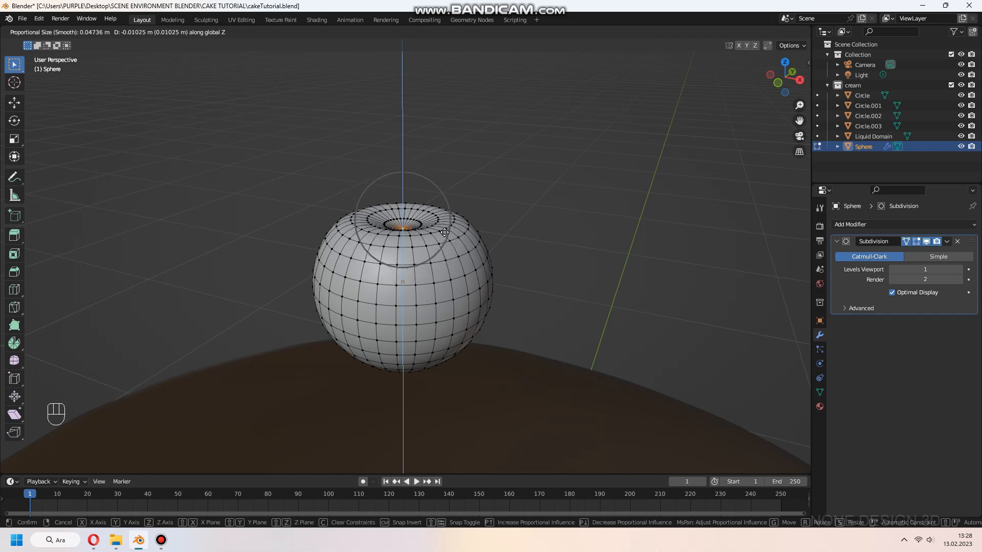
click(445, 234)
key(Tab)
middle_drag(434, 265, 460, 262)
Select several pole-to-pole edge loops on the sphere and scale them to about 0.95 with a proportional size of 0.08.
key(Tab)
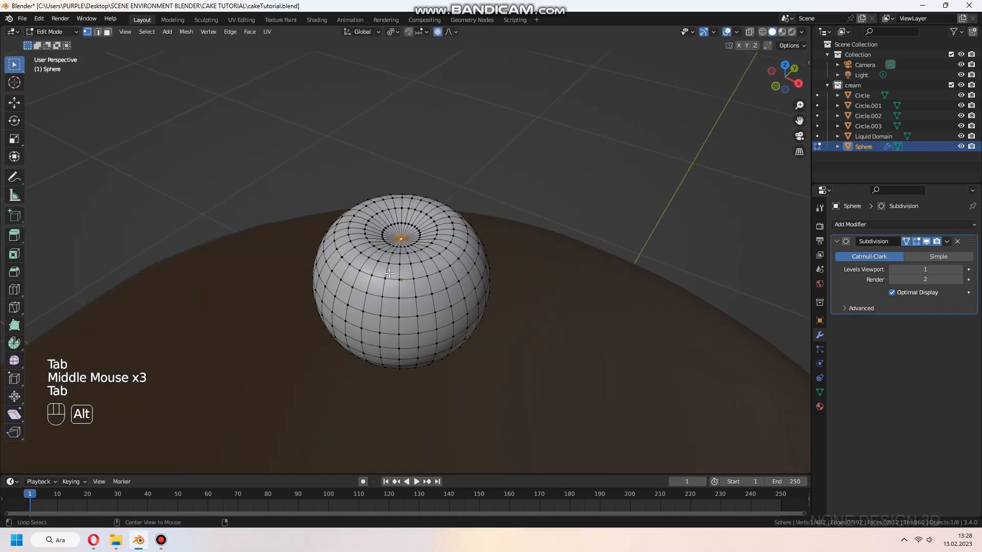
middle_drag(386, 274, 410, 231)
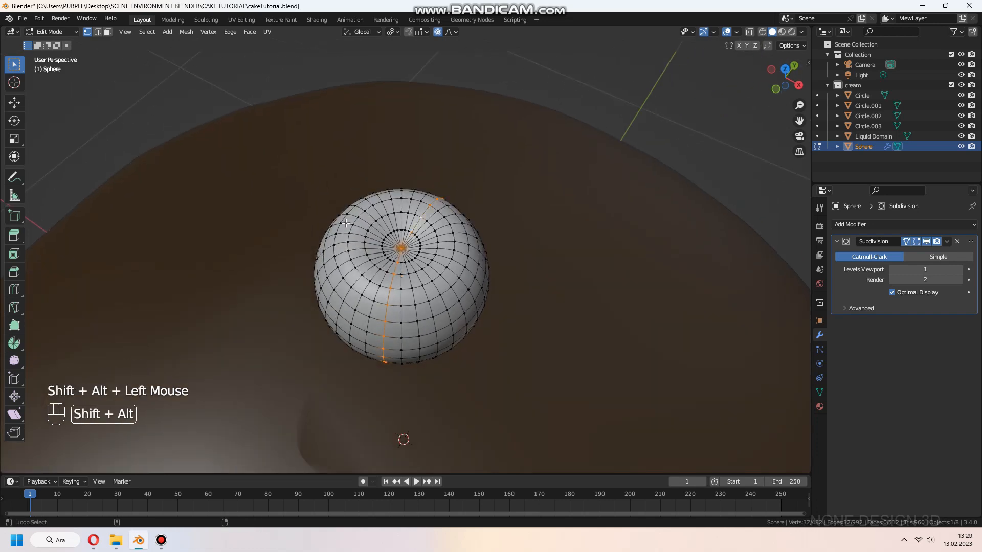
middle_drag(625, 269, 616, 252)
key(g)
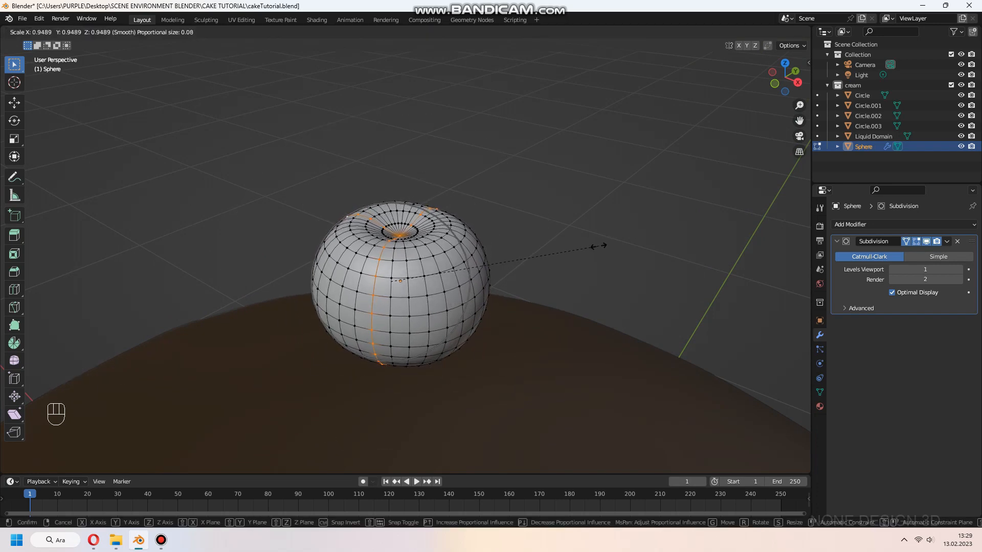
click(599, 246)
middle_drag(599, 247, 483, 251)
key(Tab)
Nudge the centre vertex of the sphere's dimple with proportional editing to refine the hollow, and return to Object Mode.
scroll(482, 240, down, 2)
middle_drag(480, 230, 454, 222)
scroll(473, 275, up, 3)
key(Tab)
click(406, 228)
key(g)
click(451, 225)
key(Tab)
middle_drag(486, 251, 498, 258)
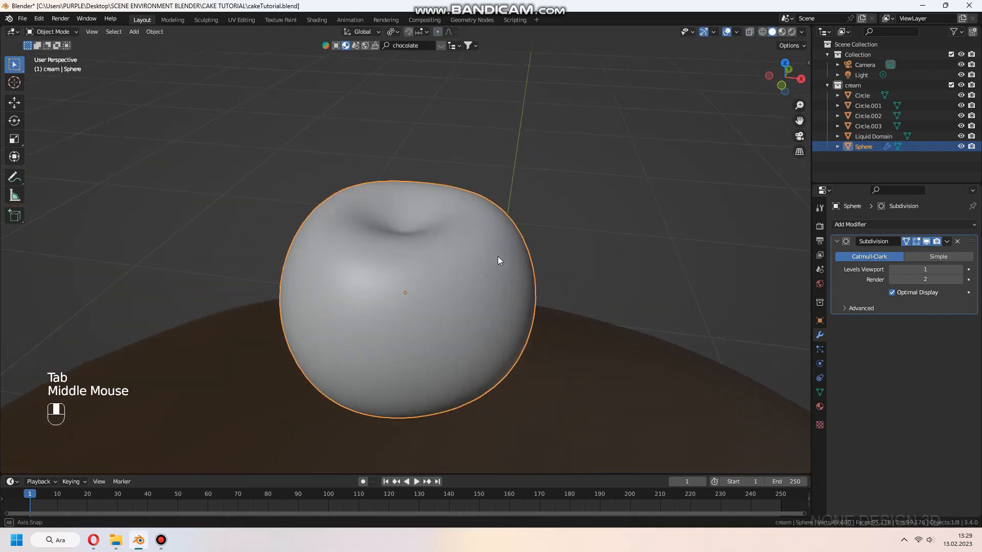
Snap the 3D cursor to the centre of the dimpled sphere.
scroll(460, 264, down, 2)
right_click(424, 259)
click(468, 312)
key(shift+s)
click(411, 264)
Add a cylinder, scale it down to a tiny size and raise it into the sphere's top dimple.
key(shift+a)
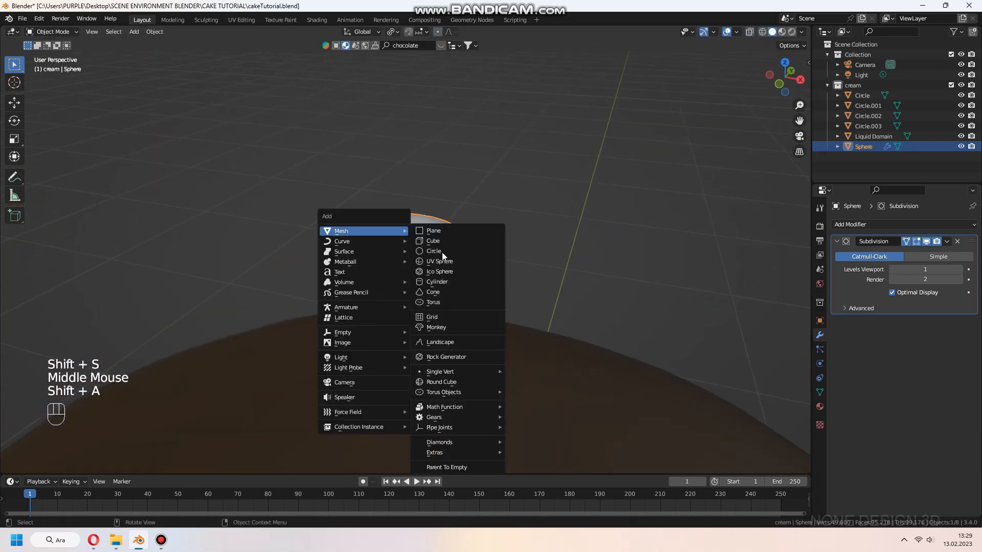
click(442, 285)
key(s)
key(s)
key(g)
click(467, 275)
scroll(467, 274, up, 2)
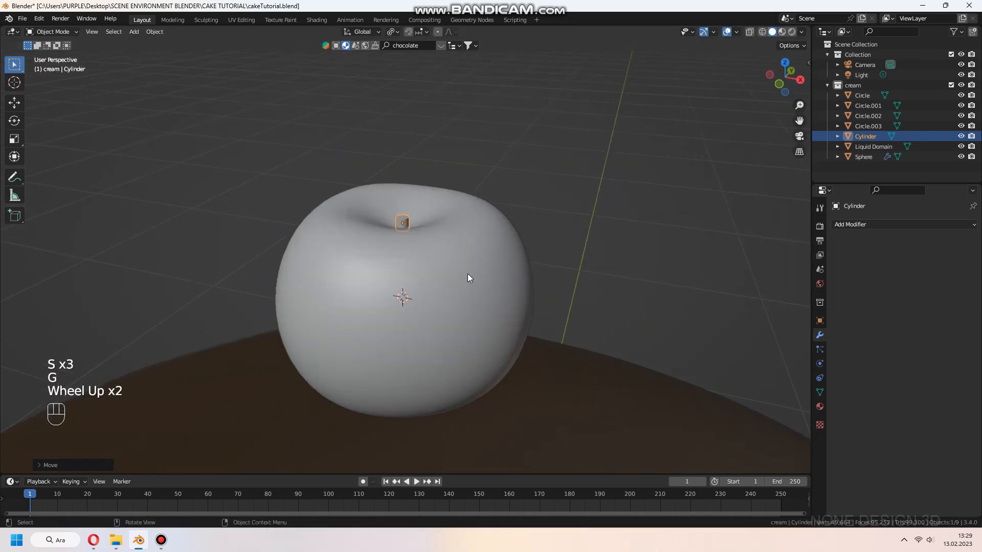
Shade the cylinder smooth and enable Auto Smooth at 30°.
right_click(434, 233)
click(391, 180)
mouse_move(467, 274)
middle_down()
mouse_move(494, 268)
mouse_move(481, 279)
mouse_move(507, 261)
mouse_move(507, 299)
middle_up()
click(819, 392)
click(892, 450)
Resize the cylinder and extrude its top face upward in several segments to form a long stem.
key(s)
key(Tab)
key(3)
click(412, 242)
scroll(460, 256, down, 2)
key(KP_1)
key(e)
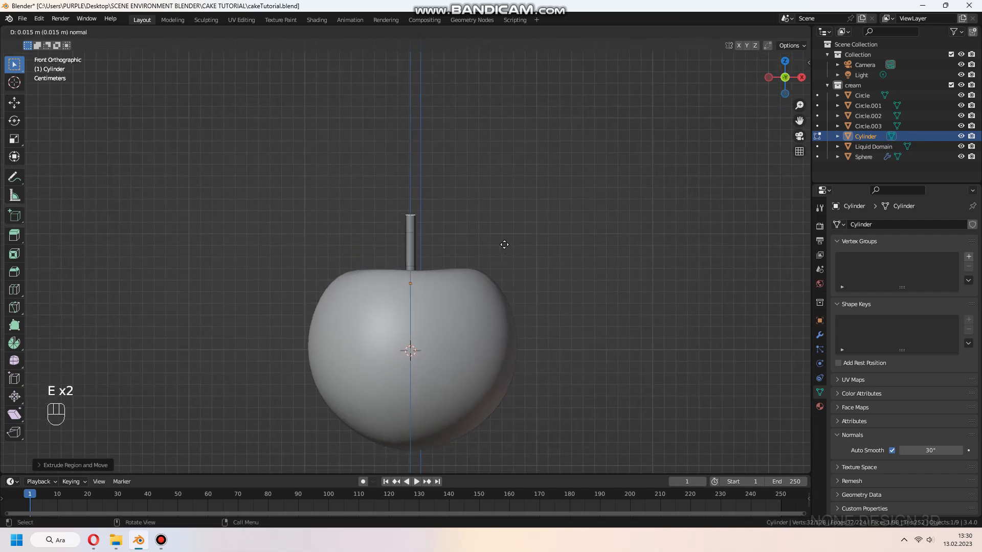
shift+middle_drag(504, 237, 503, 265)
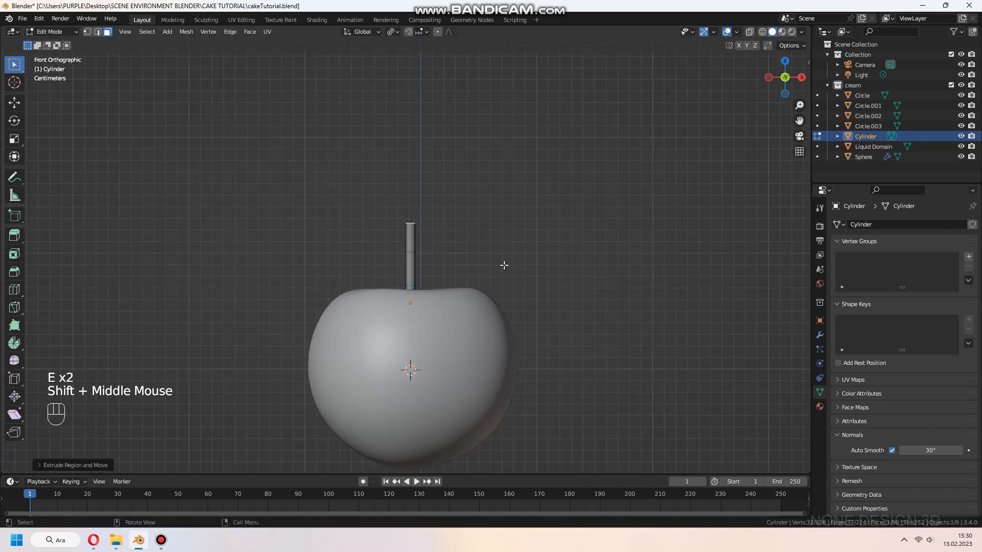
click(508, 217)
scroll(494, 225, up, 3)
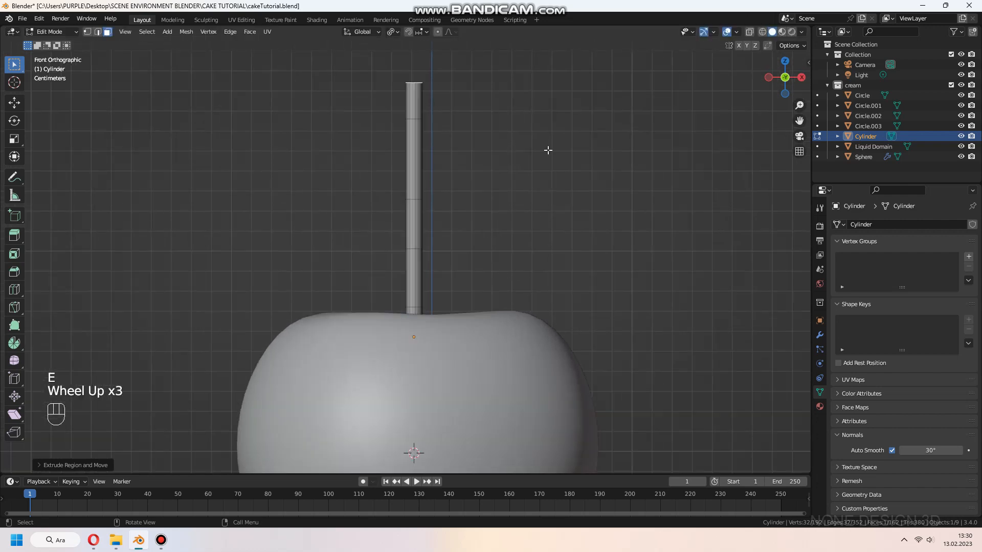
In wireframe view, scale the stem's vertex rings individually so the middle is thinner than the flared tip.
double_click(762, 31)
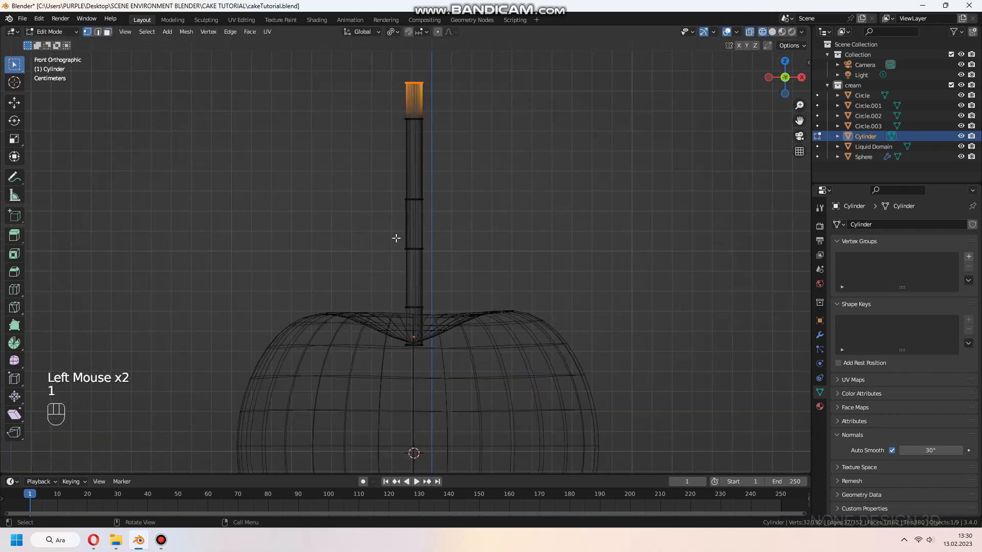
click(435, 301)
drag(387, 181, 460, 215)
key(s)
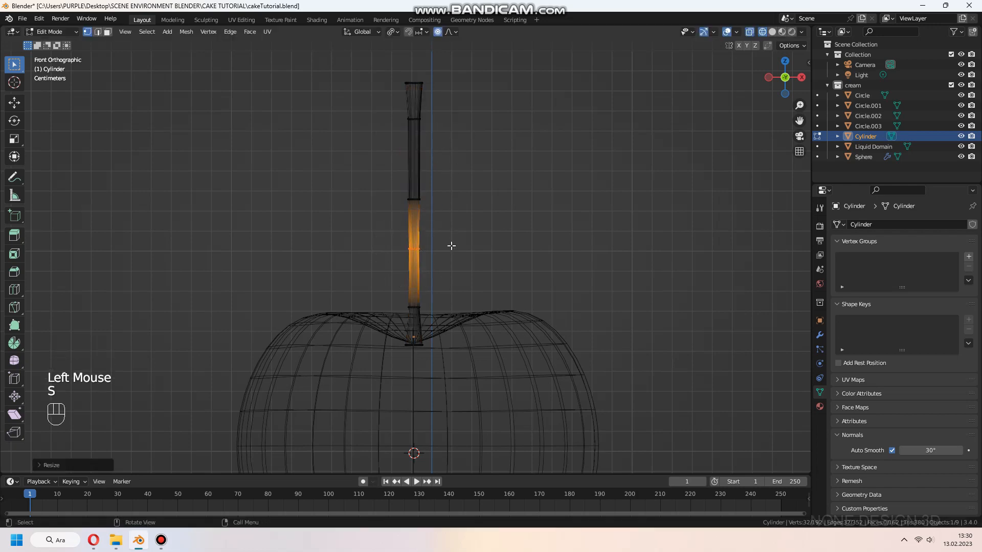
scroll(455, 244, up, 2)
shift+middle_drag(481, 218, 484, 247)
key(s)
drag(388, 215, 440, 247)
key(s)
shift+middle_drag(435, 177, 435, 220)
drag(391, 143, 435, 169)
key(s)
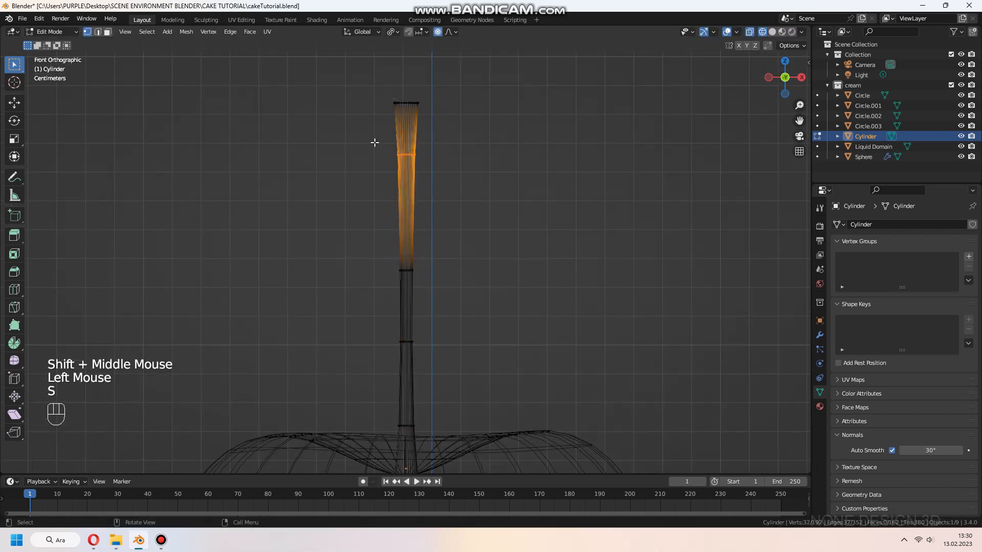
Shift the two middle vertex rings of the stem along X to bend it sideways.
scroll(475, 238, down, 1)
shift+middle_drag(475, 238, 468, 188)
drag(384, 261, 441, 296)
key(g)
key(x)
click(451, 300)
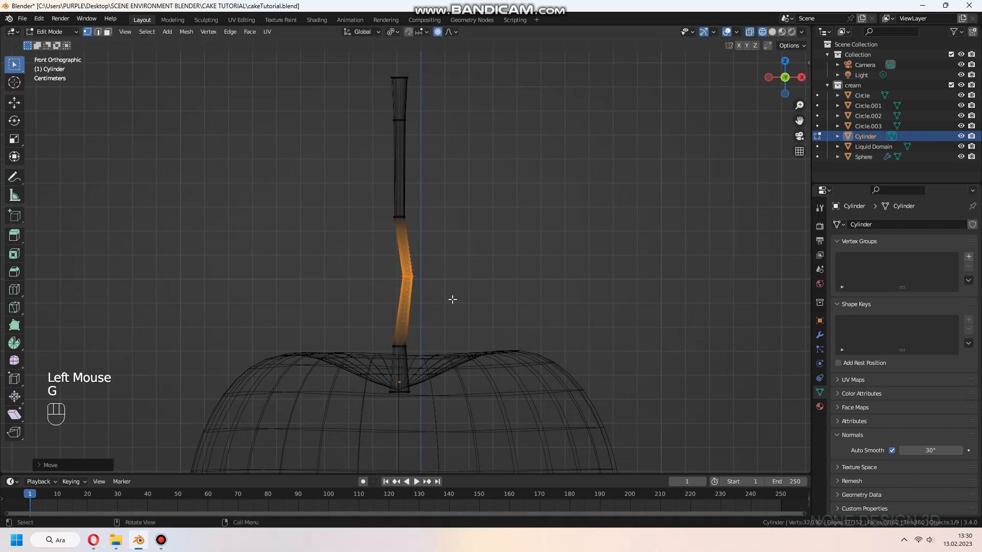
drag(384, 203, 462, 232)
key(g)
key(x)
Tilt the stem's tip by rotating its end vertices, adjust the lower ring, and return to Object Mode.
drag(382, 65, 459, 101)
key(r)
click(451, 99)
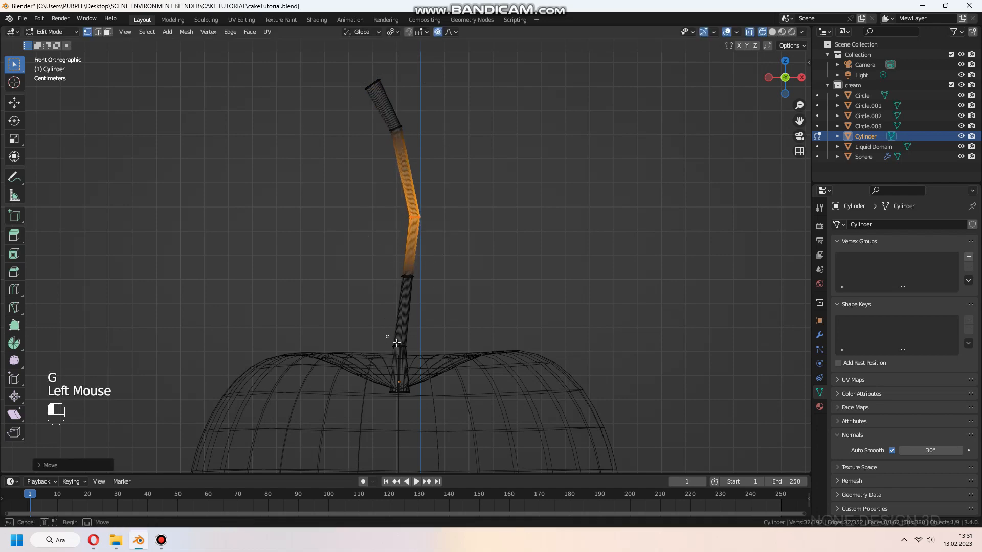
click(416, 348)
key(Tab)
Return the viewport to solid shading without X-ray and save the file.
middle_drag(485, 245, 468, 276)
click(772, 32)
click(749, 31)
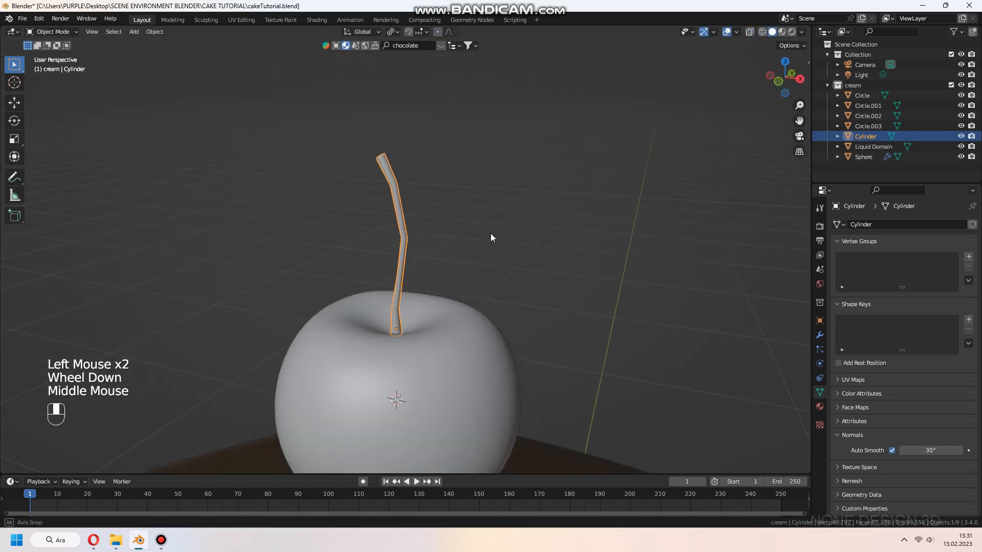
key(ctrl+s)
Add a Subdivision modifier to the stem and shade it smooth.
click(820, 335)
click(894, 225)
click(788, 410)
scroll(449, 255, up, 2)
key(Tab)
key(Tab)
click(820, 392)
click(819, 335)
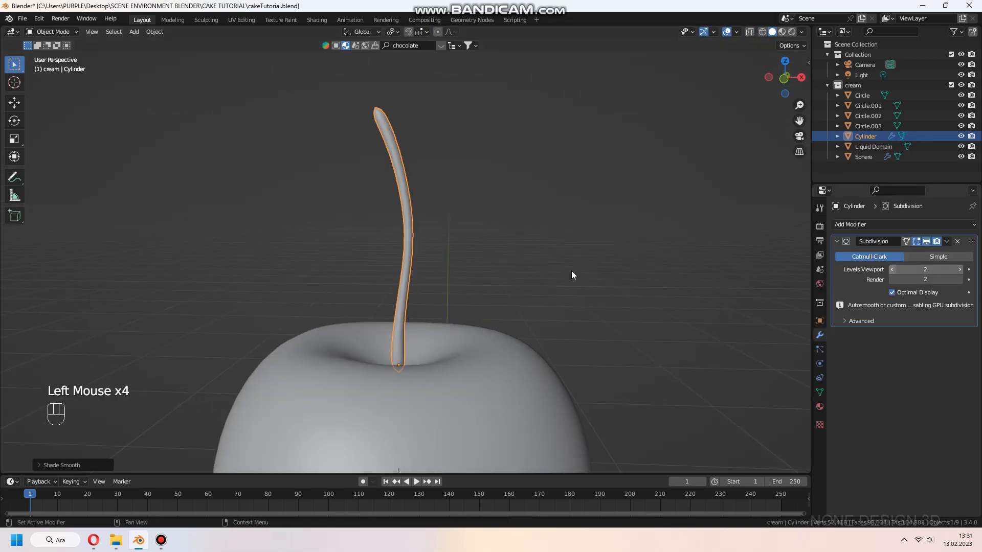
Insert an edge loop near the stem's tip, and return to Object Mode.
key(Tab)
key(ctrl+r)
click(381, 150)
shift+middle_drag(426, 409, 438, 311)
key(Tab)
scroll(461, 287, down, 2)
middle_drag(480, 286, 482, 242)
click(490, 220)
scroll(498, 198, up, 2)
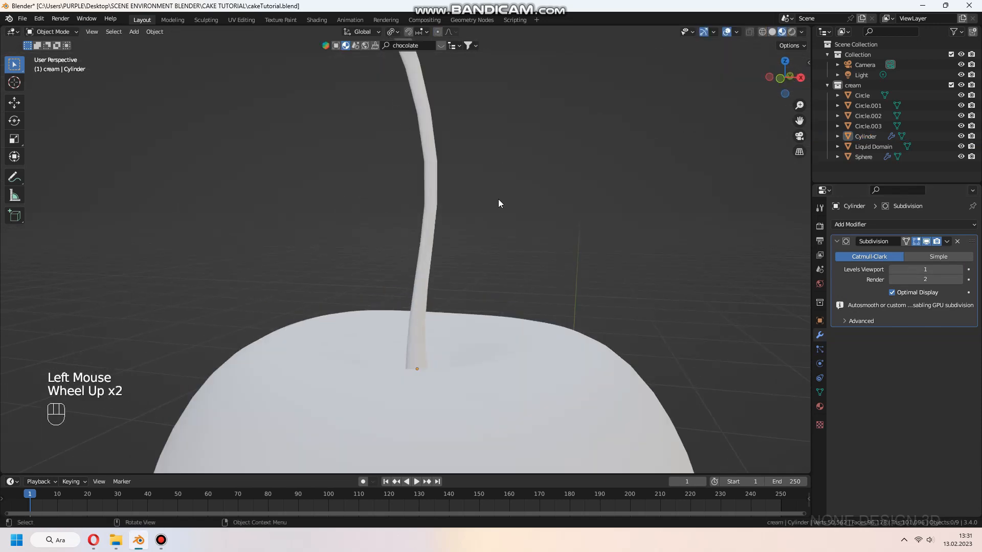
Set the stem's Subdivision viewport level to 2 and turn on its On Cage display.
middle_drag(498, 198, 455, 217)
click(960, 269)
click(906, 241)
Select the stem and adjust its thickness by scaling it in X and Y only.
click(403, 302)
scroll(536, 322, down, 6)
click(407, 245)
scroll(485, 230, up, 4)
key(s)
key(shift+z)
click(503, 224)
Shift the stem's middle edge loops with proportional editing in front wireframe view, and rescale the stem.
key(KP_1)
key(Tab)
click(761, 32)
scroll(416, 153, up, 2)
shift+middle_drag(417, 138, 404, 230)
drag(327, 177, 427, 232)
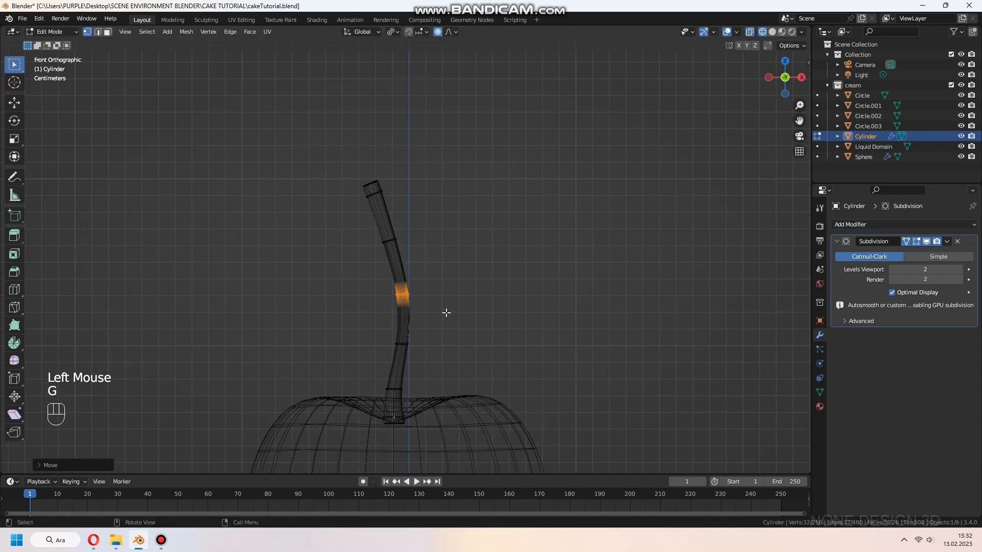
key(Tab)
key(s)
Rotate and move the stem's tip loop in front view to curve its end, and return to Object Mode in Material Preview.
key(Tab)
key(KP_1)
drag(404, 92, 307, 51)
key(r)
click(512, 266)
key(g)
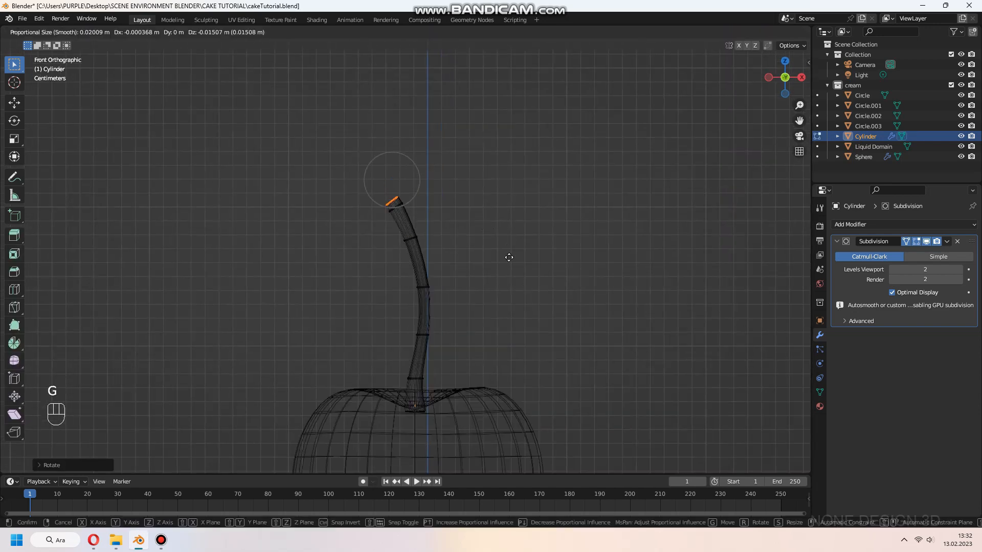
click(509, 257)
key(Tab)
click(781, 32)
Scale the whole cherry with its stem to suit the size of the cake below it.
middle_drag(635, 223, 603, 251)
scroll(563, 256, down, 6)
middle_drag(470, 317, 475, 390)
key(s)
click(445, 281)
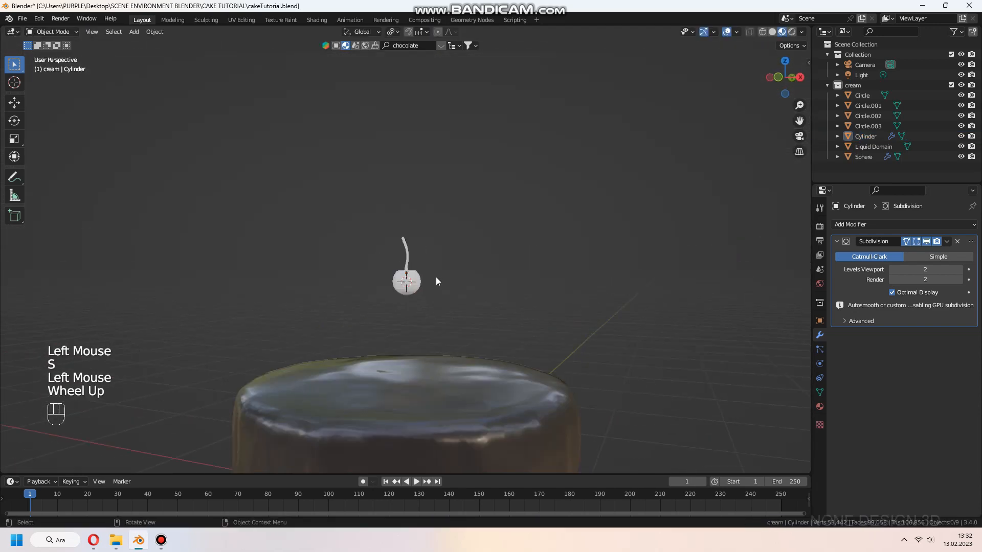
scroll(438, 281, up, 6)
key(s)
Give the cherry body a new material named cherry with a red base color, hue 0.003 and saturation 0.957.
click(435, 353)
click(819, 406)
click(868, 269)
text(cherry)
click(929, 376)
drag(909, 284, 908, 296)
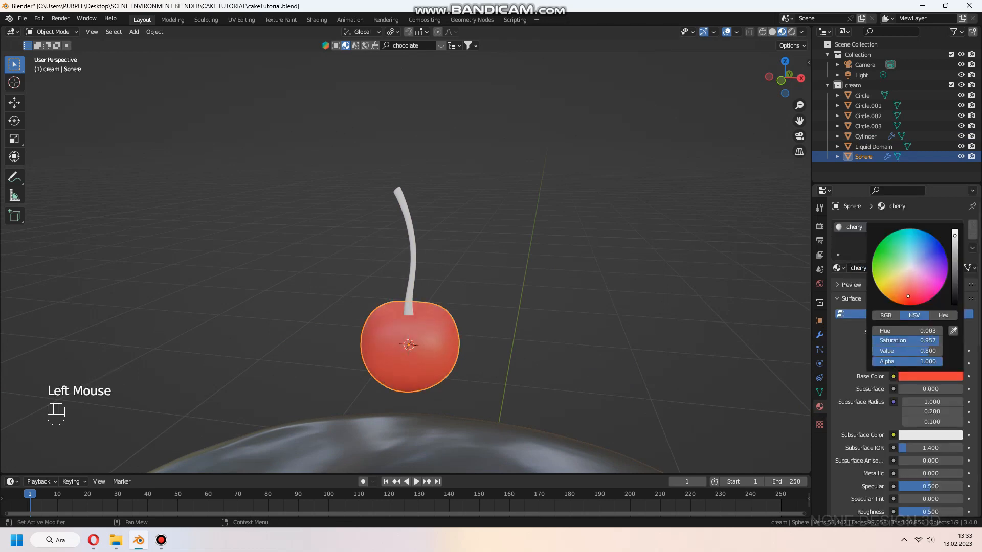
Darken the cherry material's red base color and lower its roughness for a glossy skin.
drag(955, 236, 954, 263)
middle_drag(756, 281, 754, 267)
scroll(920, 409, down, 2)
drag(932, 471, 928, 470)
scroll(588, 286, up, 3)
middle_drag(577, 271, 572, 302)
shift+middle_drag(567, 317, 552, 297)
scroll(561, 291, down, 2)
Give the stem a new material named green with a green base color, hue 0.344 and saturation 0.819.
click(429, 228)
scroll(511, 256, down, 2)
click(918, 267)
click(929, 376)
drag(906, 262, 893, 248)
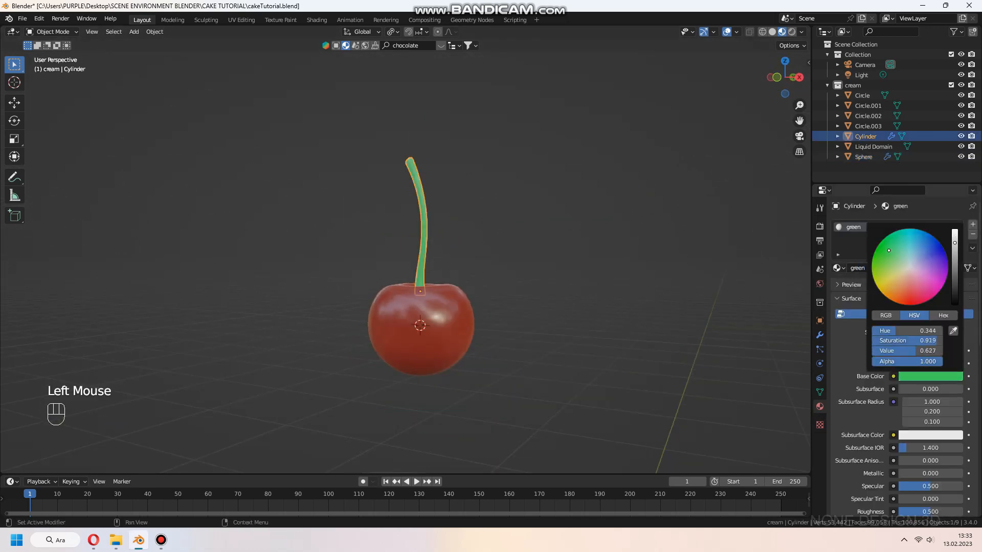
Darken the stem's green base color, and set the material's roughness to 0.461.
drag(955, 238, 954, 291)
scroll(664, 276, up, 2)
scroll(920, 409, down, 1)
drag(928, 490, 925, 491)
click(593, 332)
Reselect the stem and fine-tune the hue and saturation of its green base color.
scroll(587, 333, down, 2)
scroll(588, 333, down, 2)
middle_drag(588, 307, 588, 332)
click(421, 245)
scroll(562, 291, up, 2)
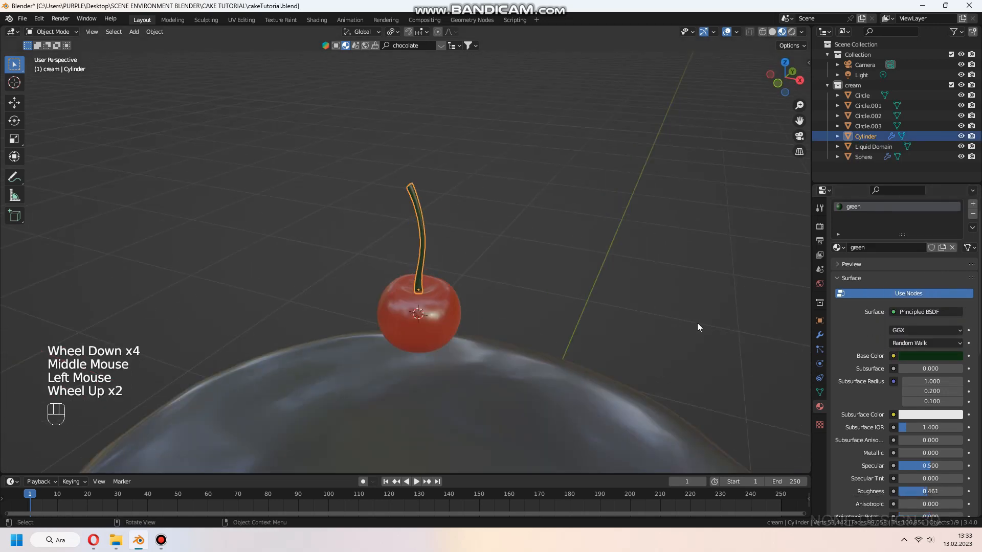
click(930, 356)
mouse_move(905, 256)
mouse_down()
mouse_move(903, 277)
mouse_move(911, 259)
mouse_up()
Move the cherry body and stem together into a new collection named cherry.
shift+click(417, 225)
text(mcherry)
key(Return)
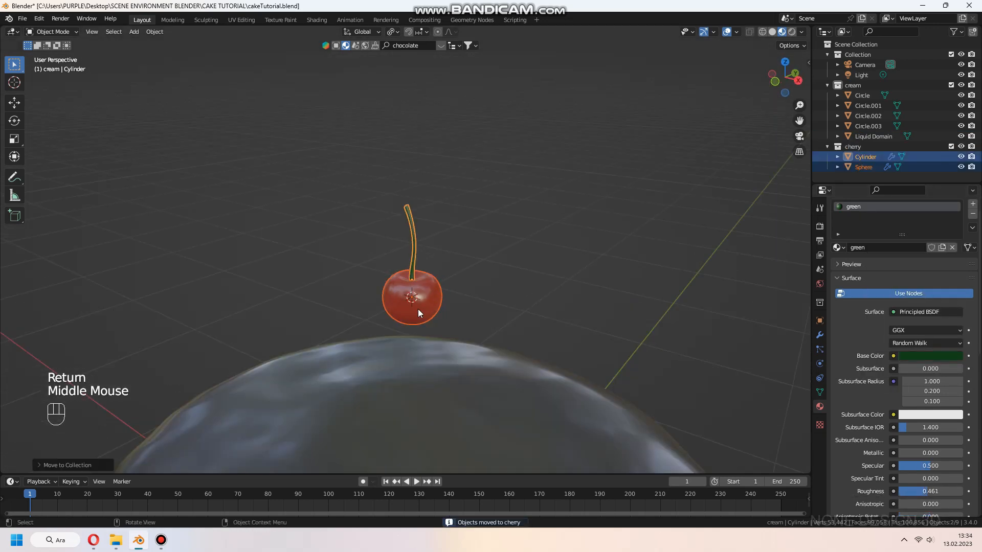
Place the cherry on the plate in front of the cake, and join its body and stem into one object.
key(KP_7)
key(g)
middle_drag(532, 307, 593, 307)
scroll(603, 317, up, 2)
shift+middle_drag(613, 337, 625, 317)
key(KP_1)
key(ctrl+j)
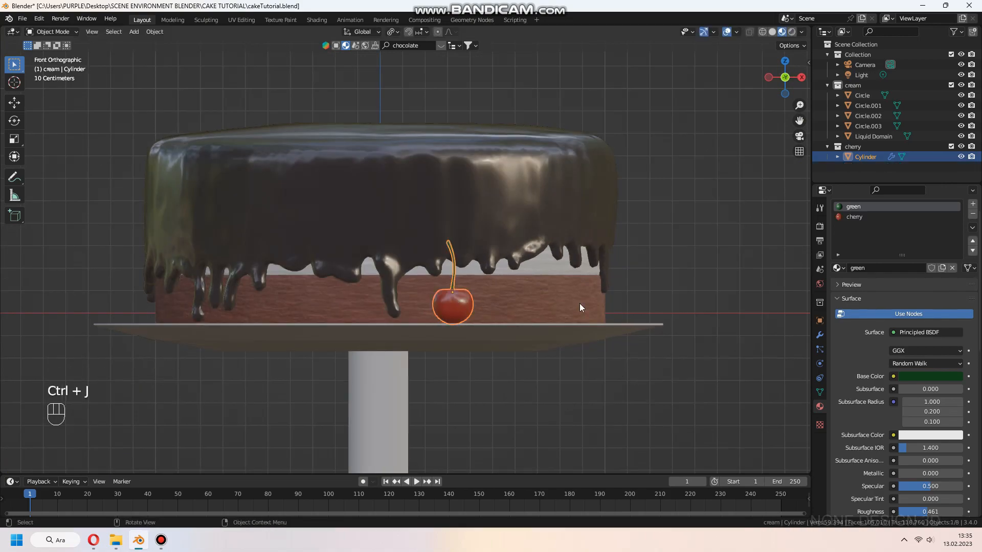
Tilt the joined cherry onto its side in front view and move it down to rest on the plate.
right_click(464, 355)
click(511, 366)
click(397, 294)
scroll(439, 301, up, 2)
key(g)
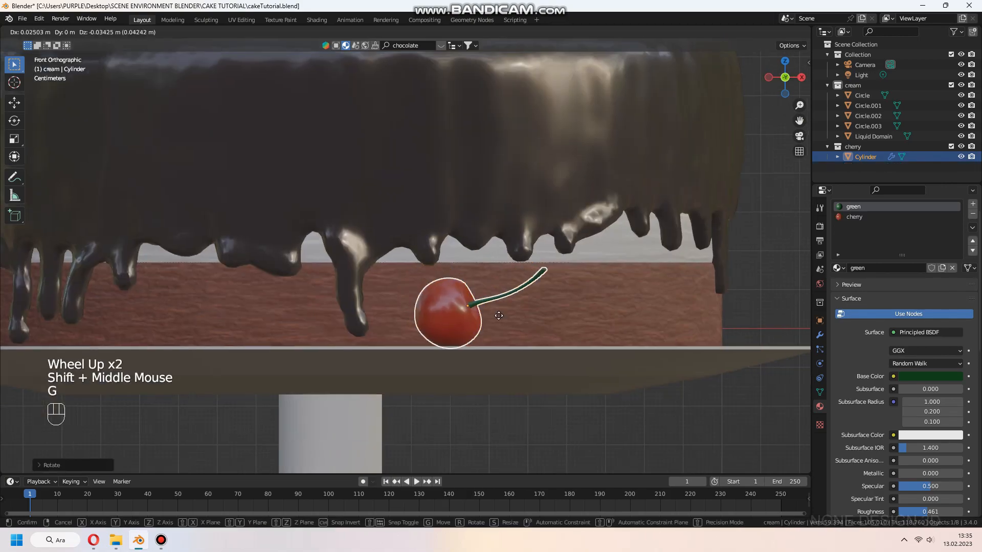
click(460, 337)
Fine-tune the cherry's position and rotation against the base of the cake, and deselect it.
middle_drag(491, 337, 536, 384)
key(g)
key(r)
middle_drag(560, 308, 549, 299)
click(414, 327)
scroll(406, 308, down, 3)
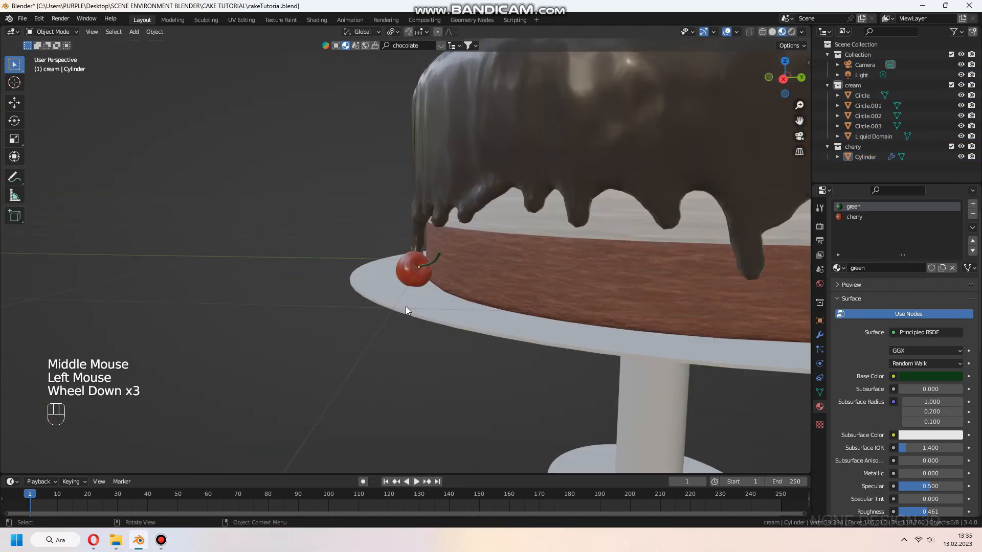
Preview the scene in Rendered shading with the Cycles engine, and switch back to Eevee and Material Preview.
click(791, 31)
click(820, 226)
mouse_move(406, 308)
middle_down()
mouse_move(490, 307)
mouse_move(471, 332)
middle_up()
click(920, 224)
click(913, 259)
click(919, 225)
click(919, 237)
click(781, 31)
Duplicate the cherry and position the copy beside the first one with its stem pointing up.
click(405, 341)
scroll(434, 327, up, 3)
shift+middle_drag(470, 332, 490, 302)
middle_drag(491, 302, 504, 301)
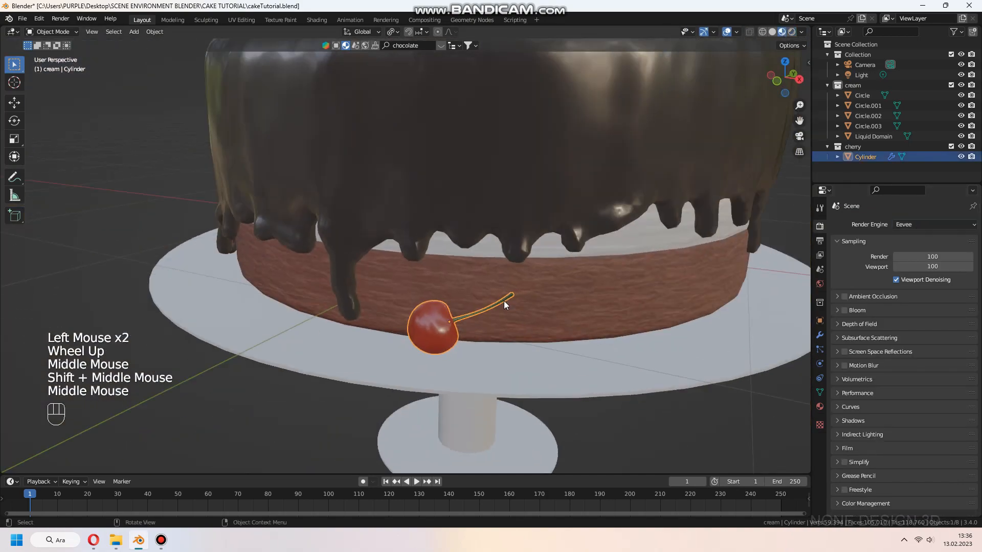
key(KP_1)
key(g)
click(547, 345)
middle_drag(547, 345, 427, 325)
key(g)
click(446, 310)
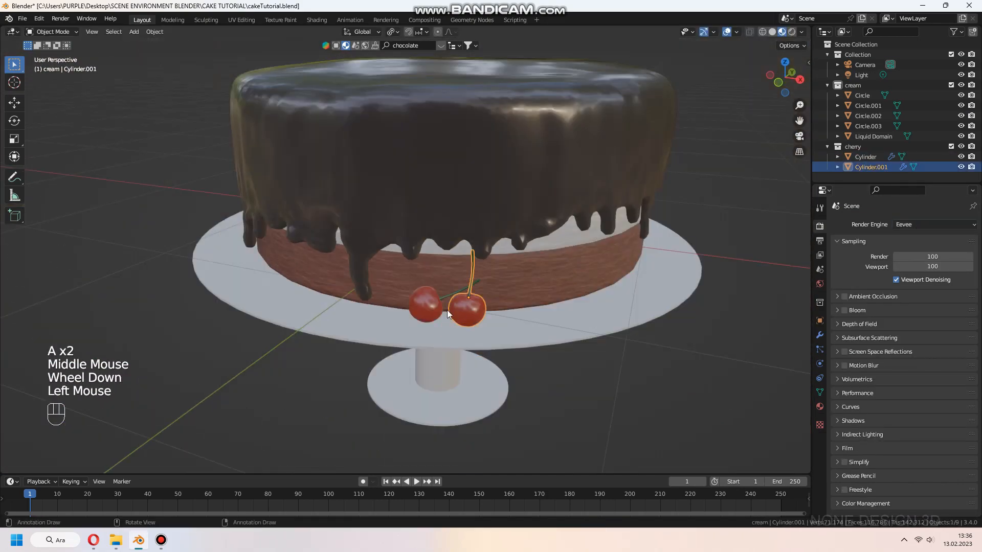
Make further cherry duplicates, and move and rotate them to form a row of four along the cake's base.
key(KP_7)
key(shift+d)
click(555, 380)
middle_drag(556, 380, 520, 355)
key(r)
key(KP_1)
scroll(544, 309, up, 2)
middle_drag(544, 309, 746, 354)
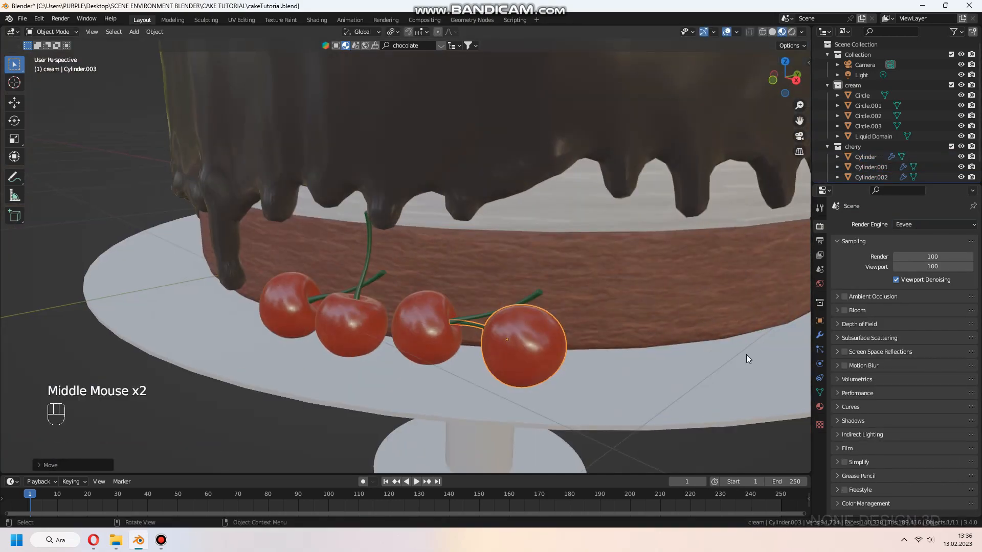
Adjust the position and rotation of the fourth cherry in front view.
key(KP_1)
key(g)
click(618, 362)
key(r)
Delete the vertices of the third cherry's outer stem in Edit Mode, leaving only a short stub.
key(Tab)
key(x)
click(612, 315)
key(x)
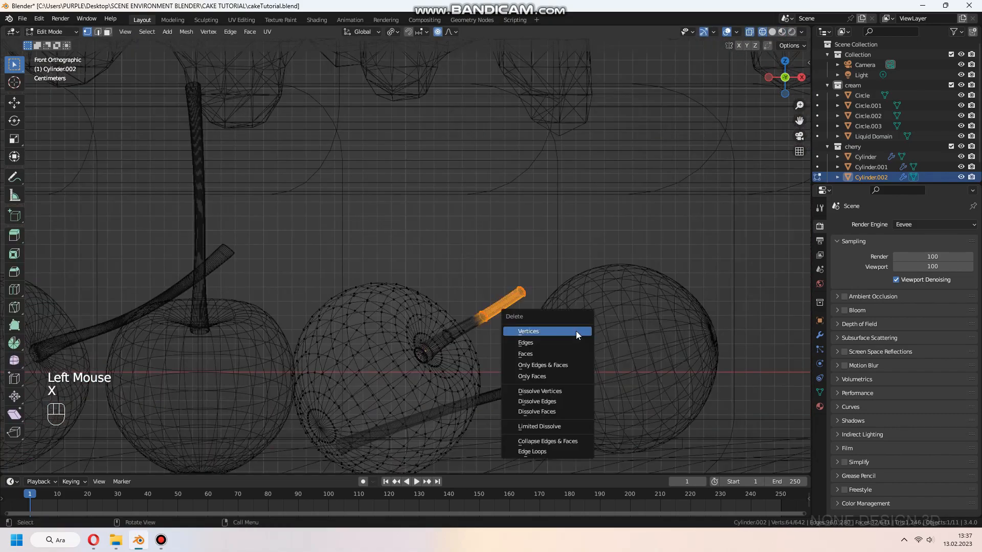
click(576, 331)
Select the cut edge loop of the third cherry's stem stub, scale and move it, and return to Object Mode.
middle_drag(445, 309, 365, 340)
alt+click(499, 314)
key(KP_Decimal)
middle_drag(499, 314, 562, 266)
key(s)
key(o)
key(g)
key(Tab)
Rescale the third cherry's stem stub once more in Edit Mode while viewing it in Material Preview.
click(781, 31)
key(Tab)
key(s)
middle_drag(460, 286, 437, 329)
key(Tab)
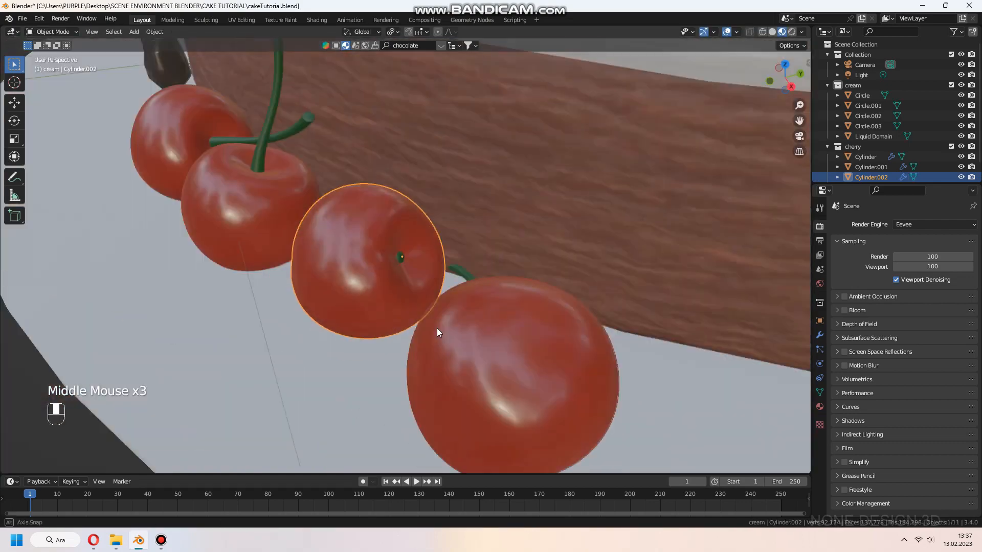
Reposition cherries in the row so they sit naturally against each other on the plate.
click(475, 357)
key(g)
click(480, 357)
middle_drag(480, 358, 594, 328)
key(g)
key(a)
key(a)
mouse_move(607, 283)
middle_down()
mouse_move(456, 327)
mouse_move(623, 316)
middle_up()
click(456, 327)
key(g)
click(581, 319)
Deselect everything, save the file, and check the cherries in Rendered shading before returning to Material Preview.
scroll(582, 319, down, 3)
key(a)
key(a)
key(ctrl+s)
click(791, 32)
mouse_move(518, 358)
shift+middle_down()
mouse_move(504, 329)
mouse_move(572, 363)
mouse_move(544, 366)
shift+middle_up()
key(ctrl+s)
click(781, 31)
Add a cube mesh above the cake and scale it down.
scroll(449, 283, down, 4)
click(448, 283)
middle_drag(448, 174, 434, 202)
key(shift+a)
mouse_move(445, 201)
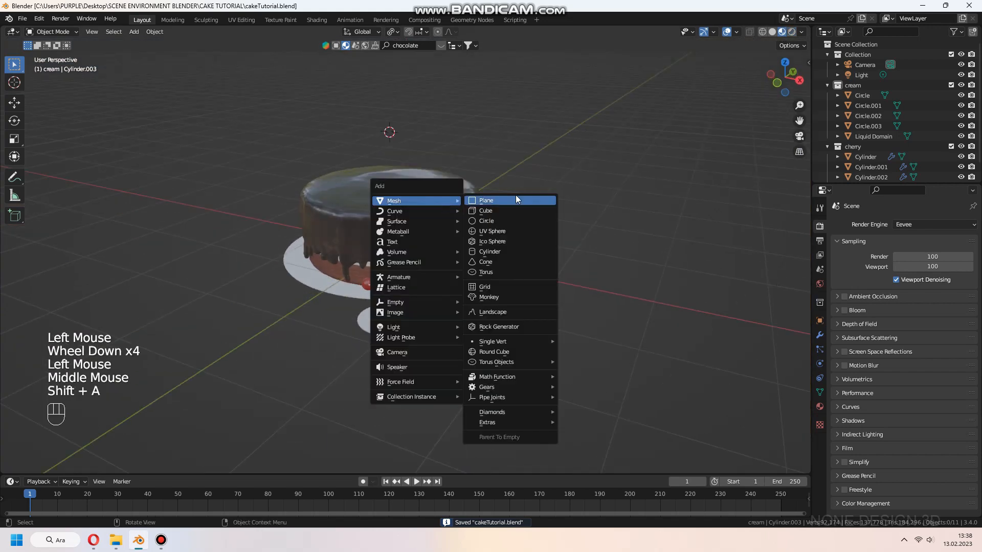
click(510, 207)
middle_drag(509, 206, 542, 266)
key(s)
scroll(481, 160, up, 2)
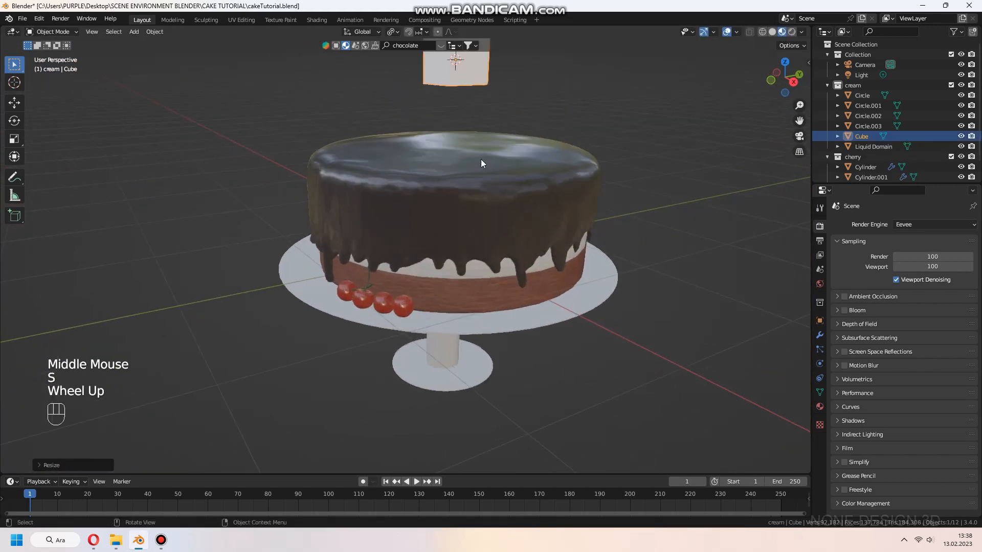
Scale the cube into a thin upright rectangular slab, narrowing it along single axes.
shift+middle_drag(480, 159, 504, 334)
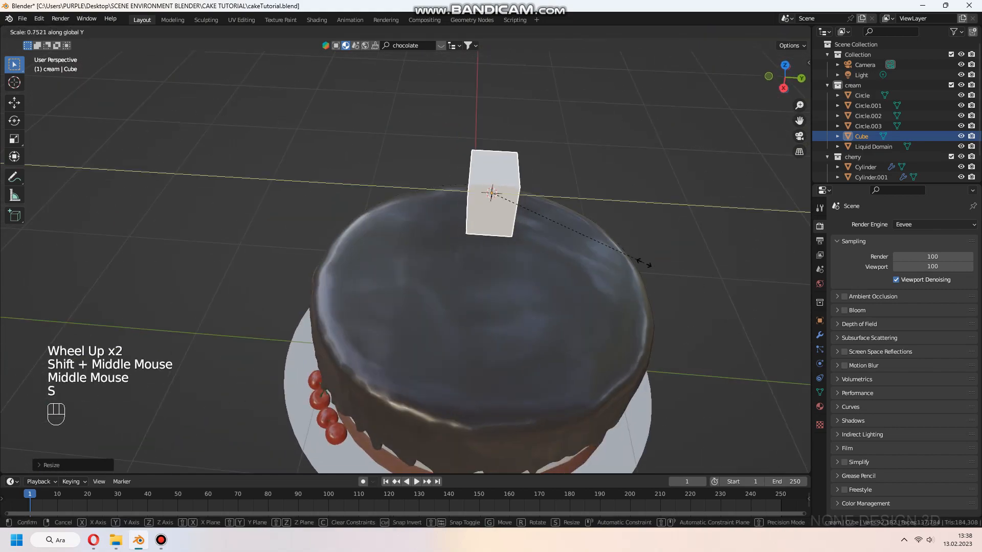
middle_drag(513, 216, 418, 211)
key(s)
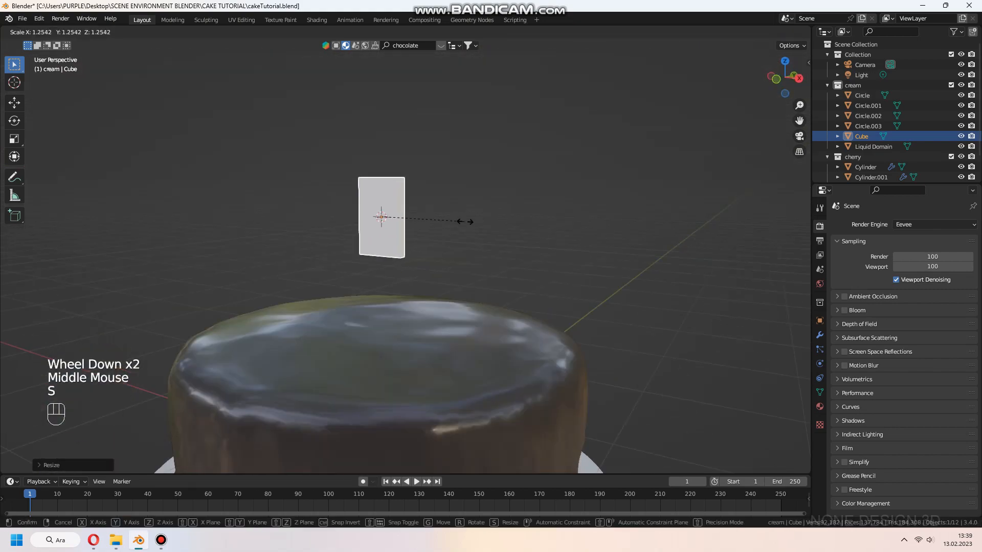
click(460, 220)
key(KP_Decimal)
middle_drag(486, 214, 522, 202)
key(s)
Bevel the slab's four corner edges in Edit Mode and shade the object smooth.
key(Tab)
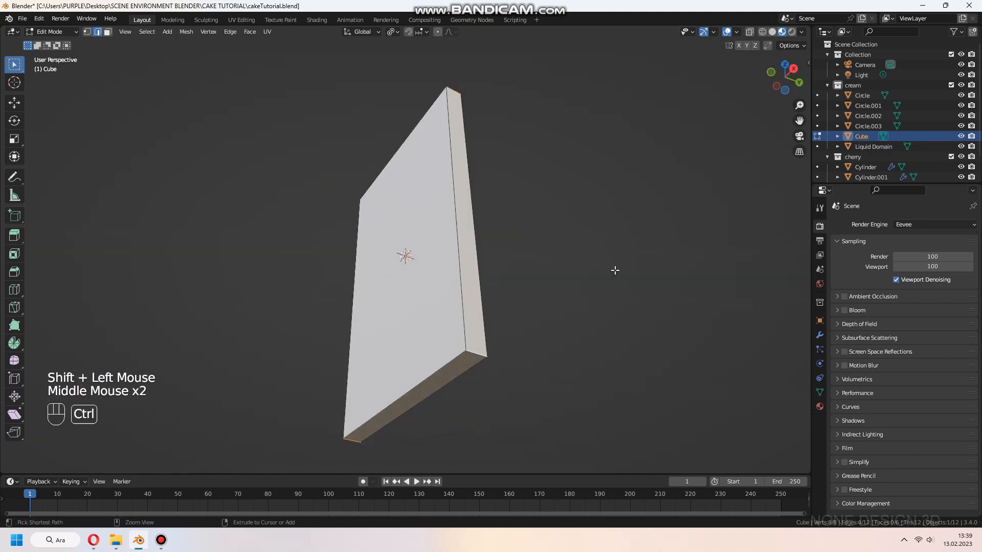
key(Tab)
shift+middle_drag(453, 248, 460, 265)
right_click(460, 266)
click(476, 266)
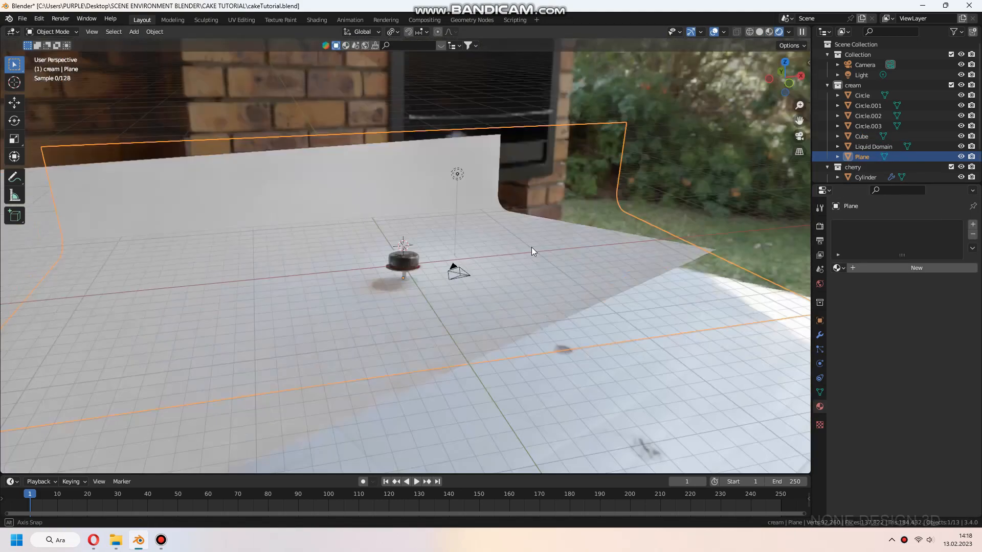
Frame the cake and its stand through the camera with fly navigation and return to Material Preview.
key(KP_0)
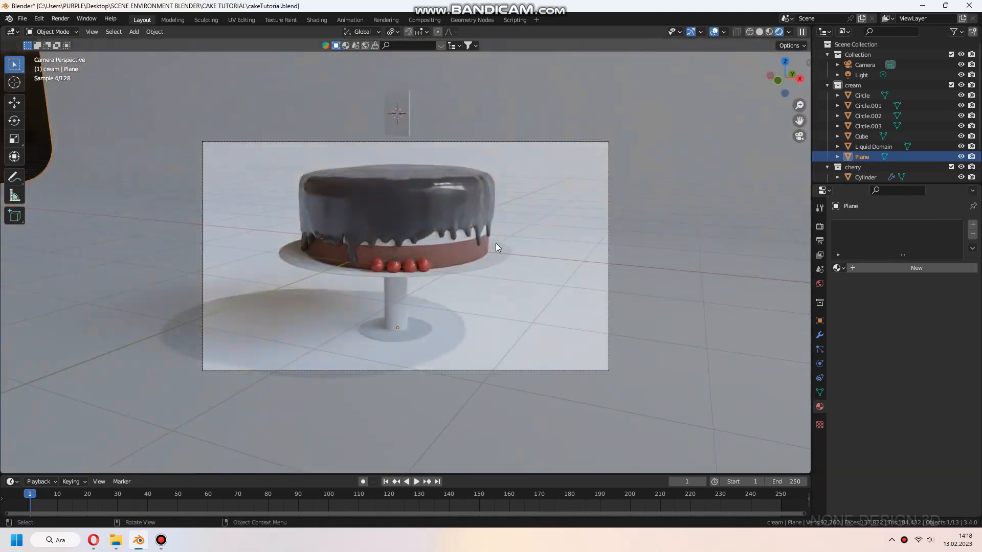
key(shift+grave)
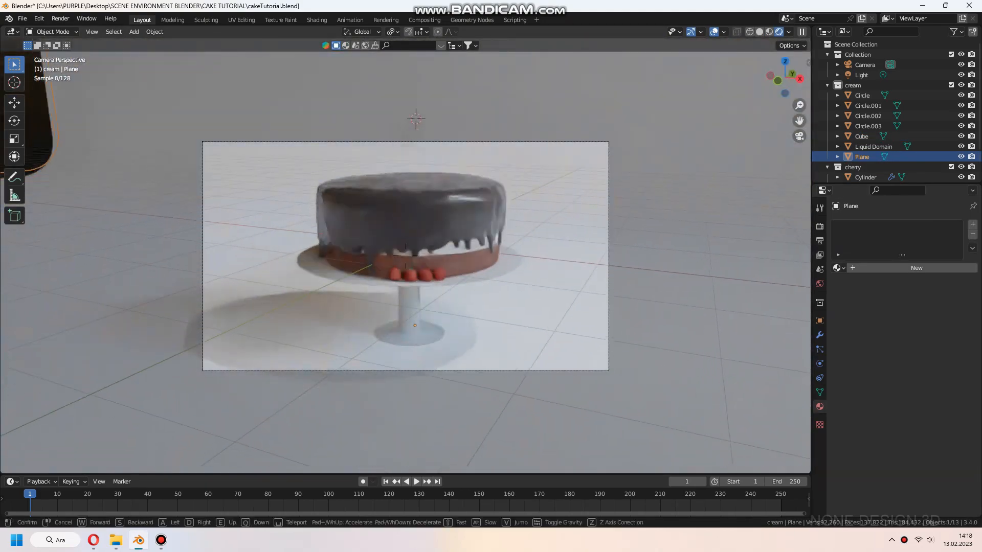
click(400, 304)
click(769, 32)
Examine the world's environment texture nodes and look up the Veranda HDRI on Poly Haven in the browser.
click(317, 20)
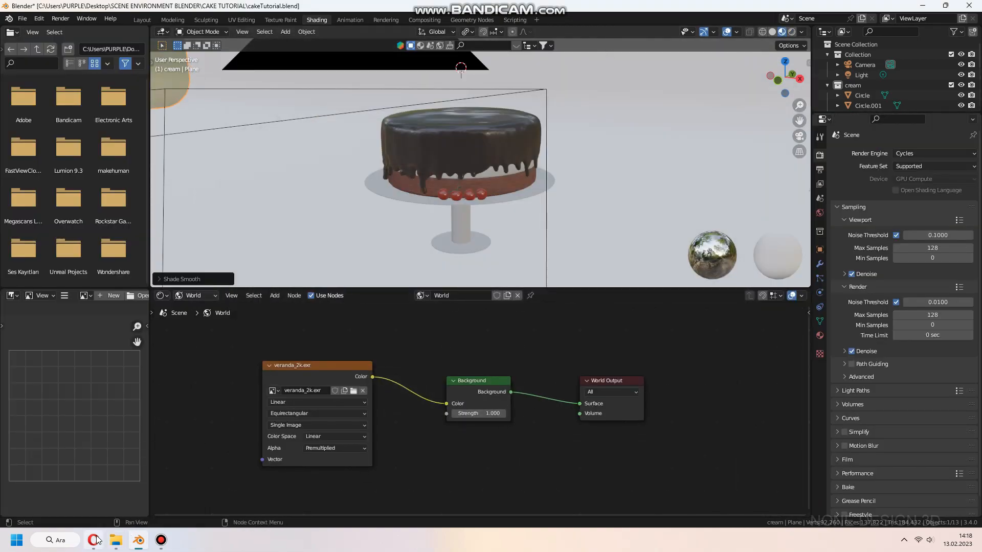
click(96, 539)
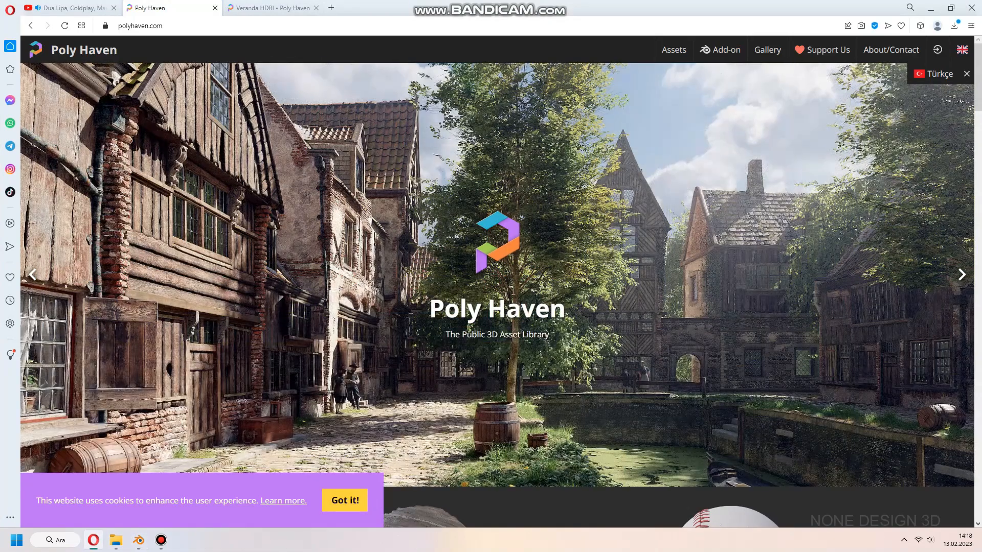
scroll(395, 302, down, 3)
click(245, 459)
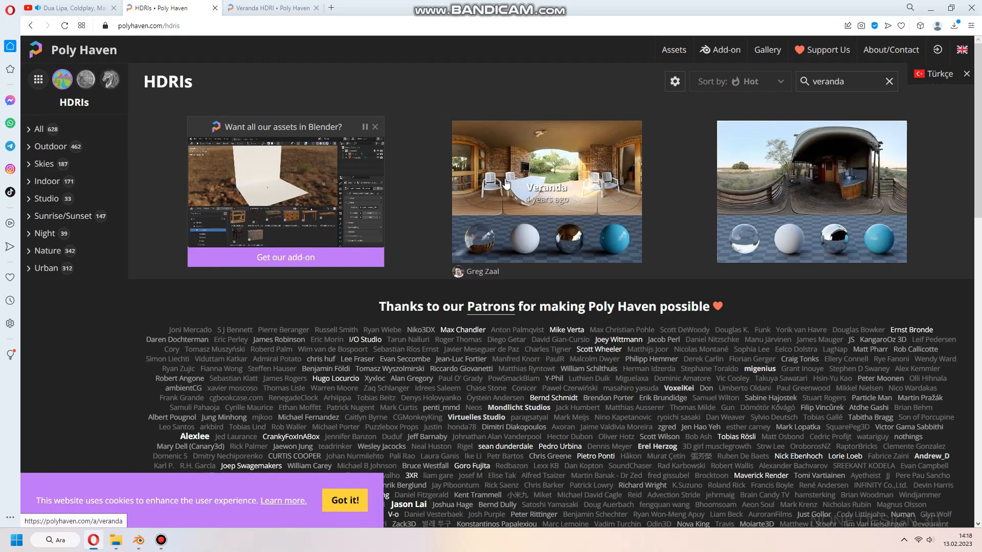
click(546, 190)
click(822, 83)
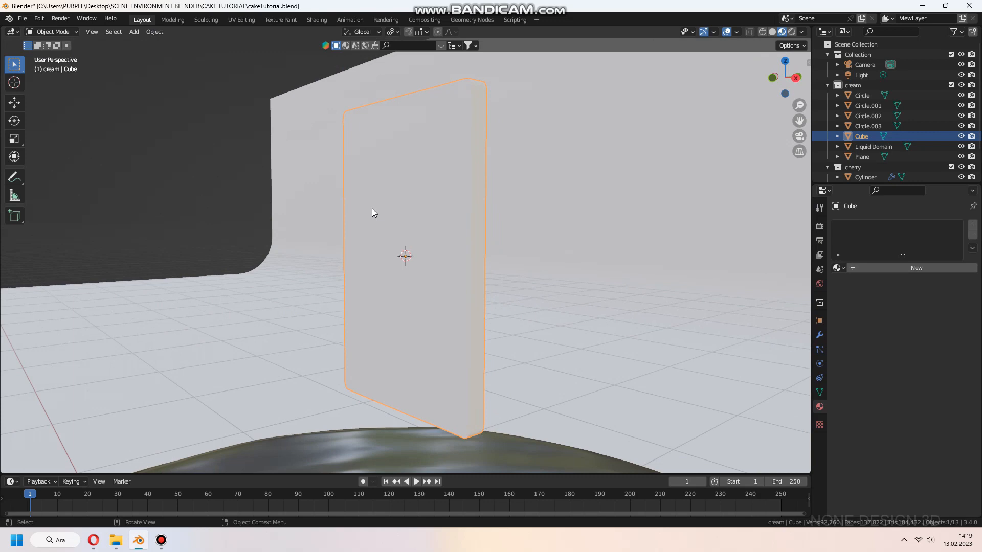
Search the BlenderKit material library for "chocolate" with the slab selected.
scroll(373, 208, down, 7)
mouse_move(454, 332)
shift+middle_down()
mouse_move(436, 278)
mouse_move(431, 201)
shift+middle_up()
scroll(436, 278, down, 2)
click(791, 32)
middle_drag(575, 232, 559, 205)
shift+middle_drag(559, 311, 545, 250)
scroll(545, 250, down, 1)
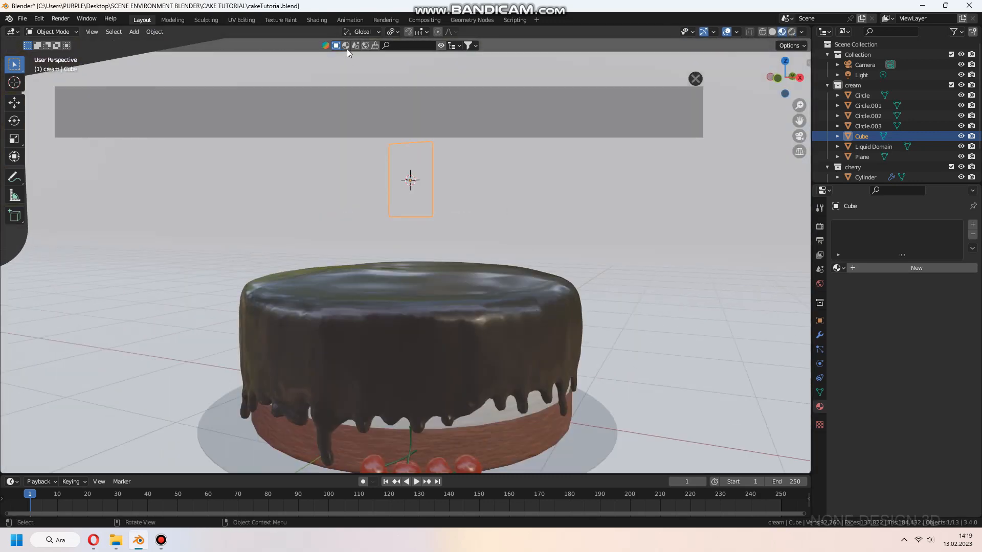
click(346, 46)
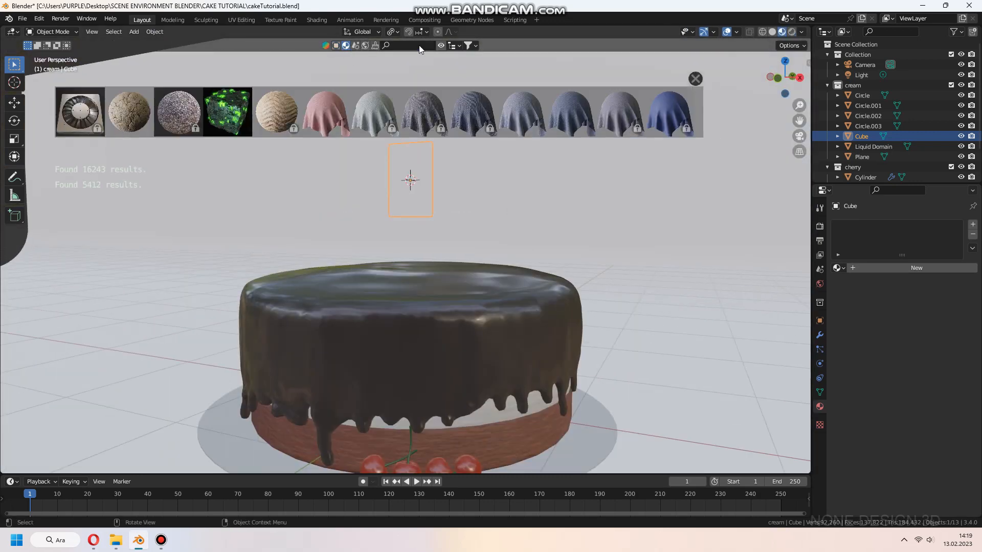
click(419, 45)
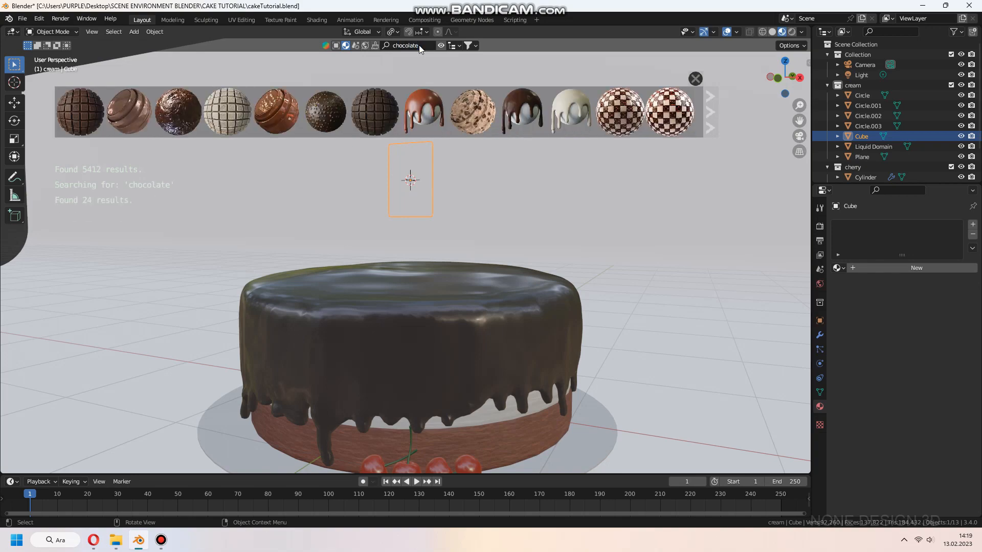
Apply the BlenderKit "Chocolate bar" material to the slab and hide the asset bar.
mouse_move(76, 118)
mouse_move(360, 116)
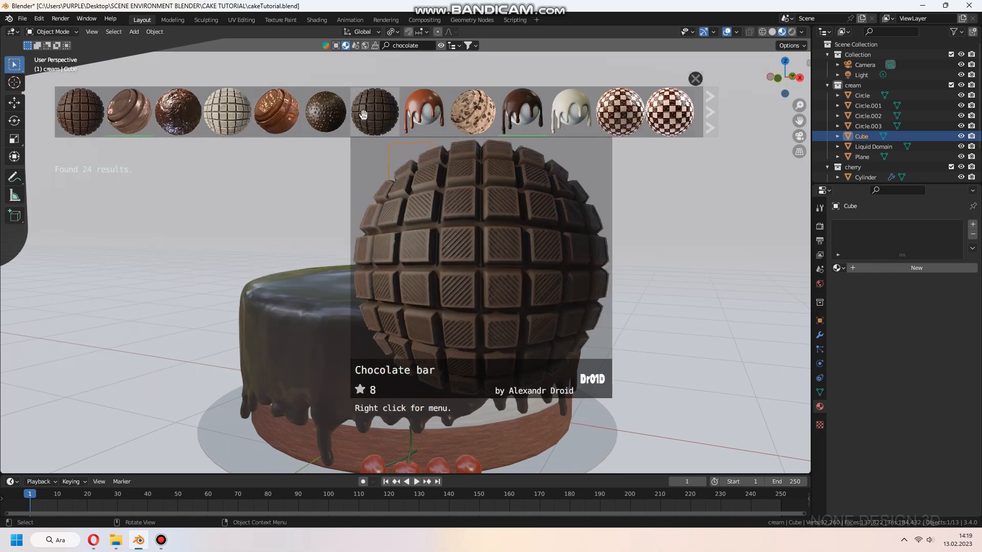
mouse_move(468, 118)
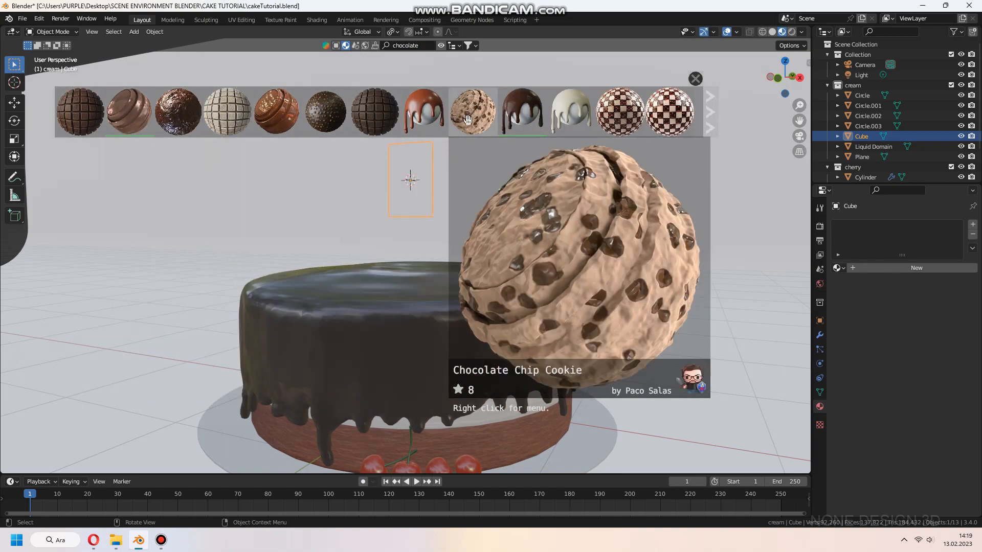
drag(375, 113, 441, 218)
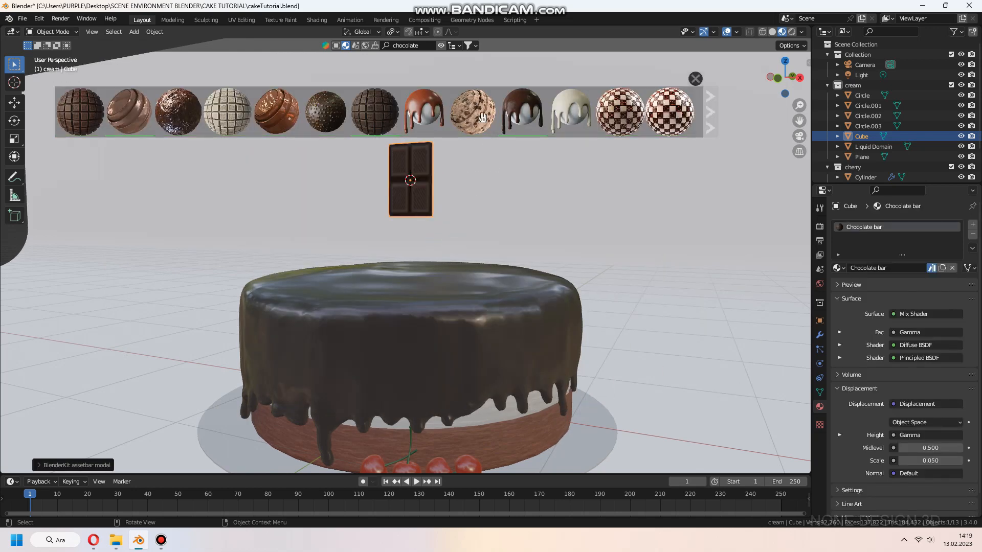
click(439, 45)
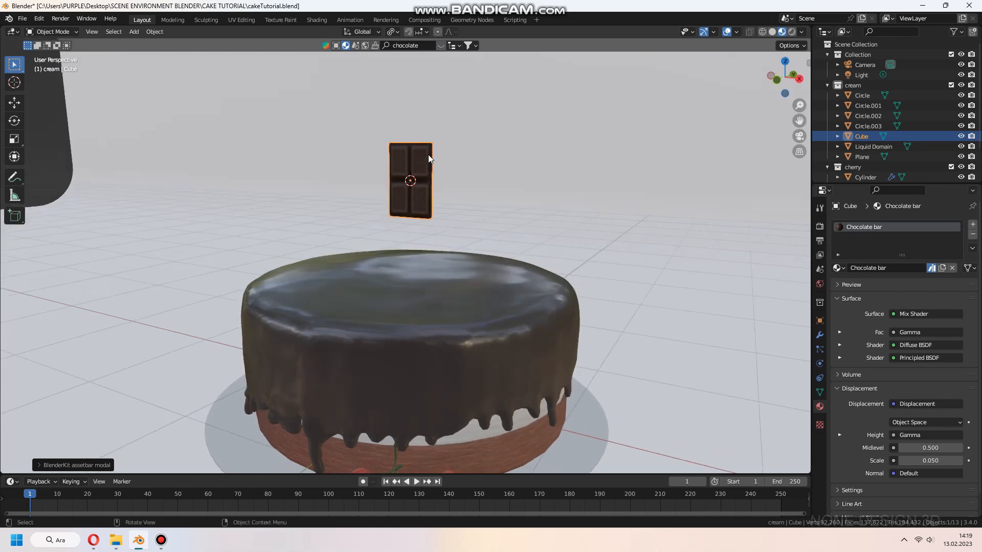
Set the Chocolate bar material's Mapping scale to 2.000 on X, Y and Z, and return to the Layout workspace.
key(KP_Decimal)
click(316, 19)
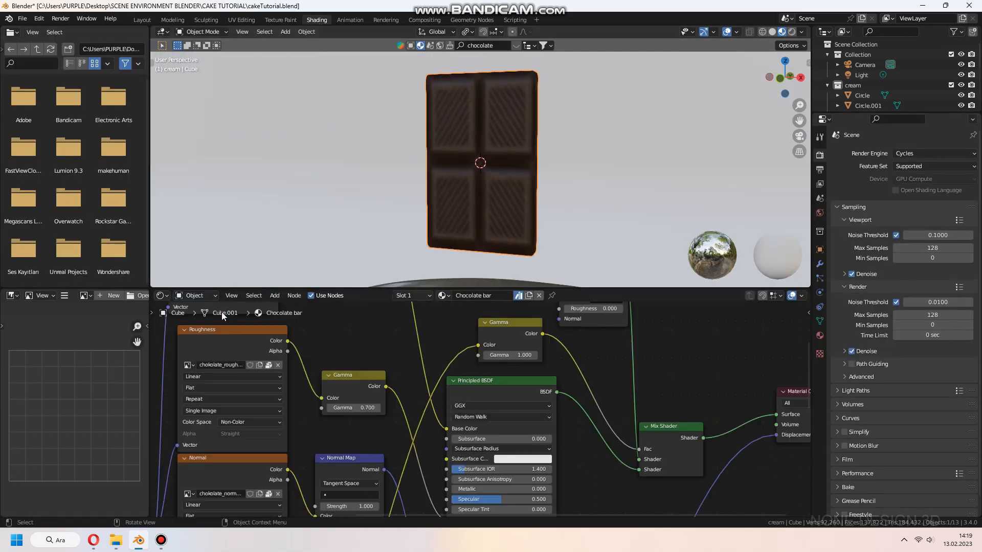
scroll(379, 417, up, 5)
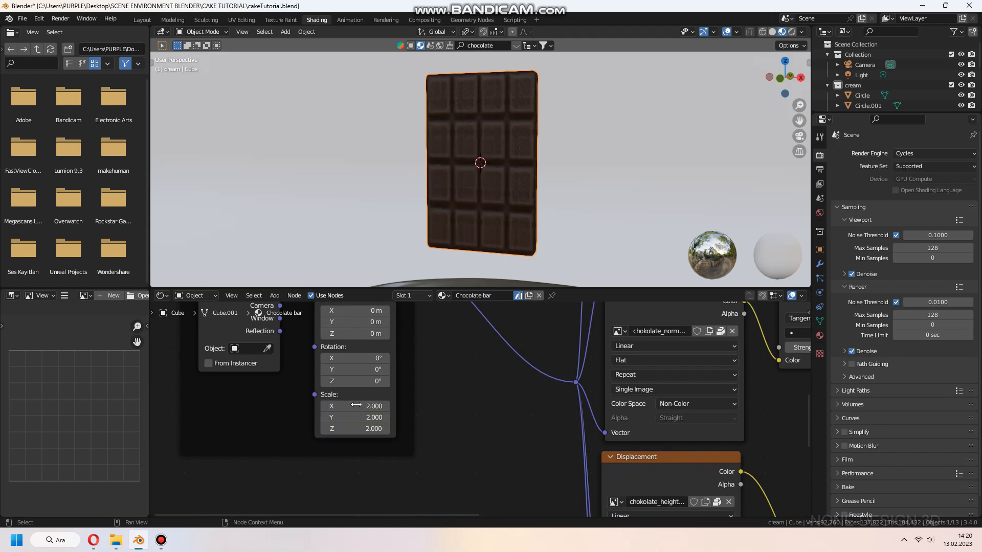
click(142, 20)
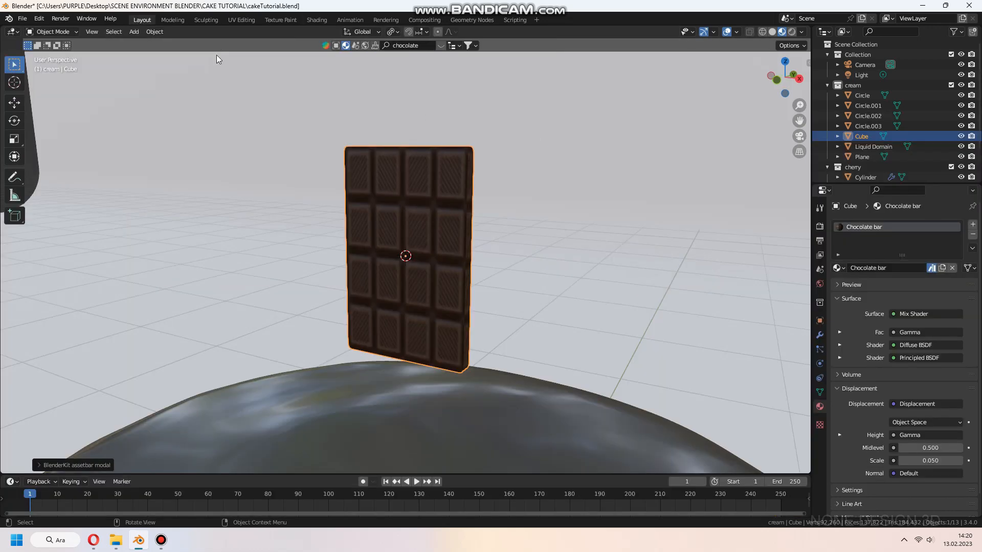
Shrink the UVs of the chocolate bar's narrow side face in the UV Editor and lower the bar along Z onto the cake.
mouse_move(333, 164)
middle_down()
mouse_move(415, 165)
mouse_move(449, 179)
mouse_move(500, 173)
mouse_move(470, 182)
middle_up()
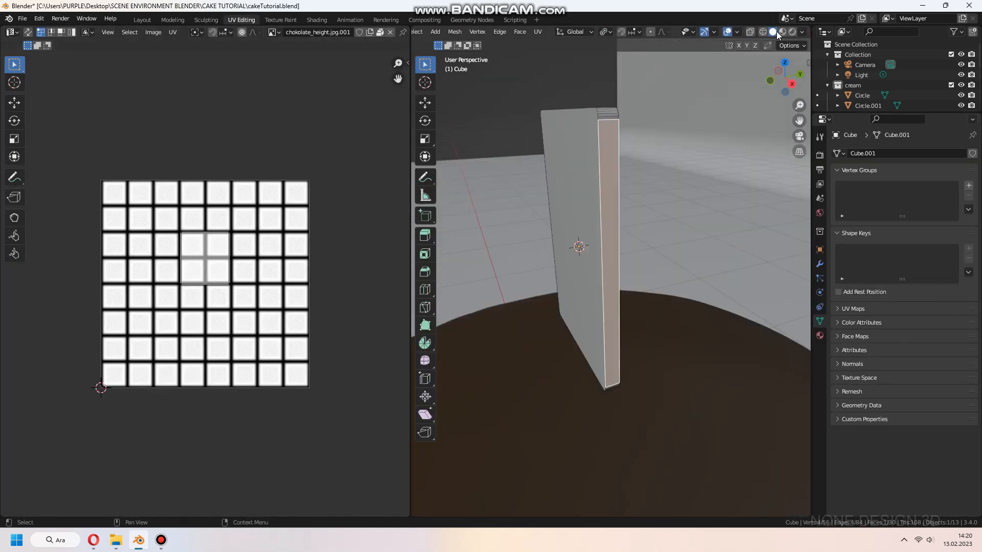
key(s)
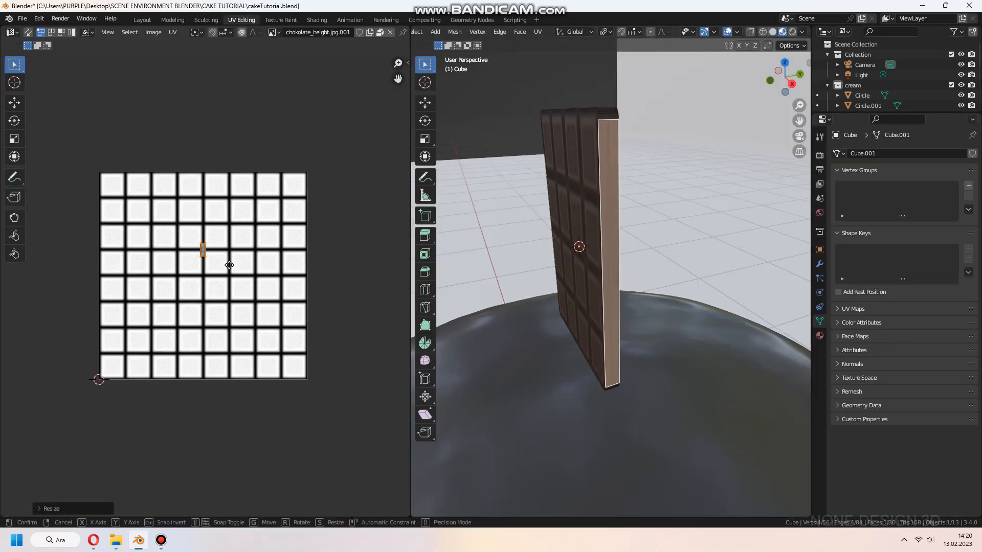
click(229, 265)
click(610, 215)
middle_drag(610, 215, 659, 225)
key(s)
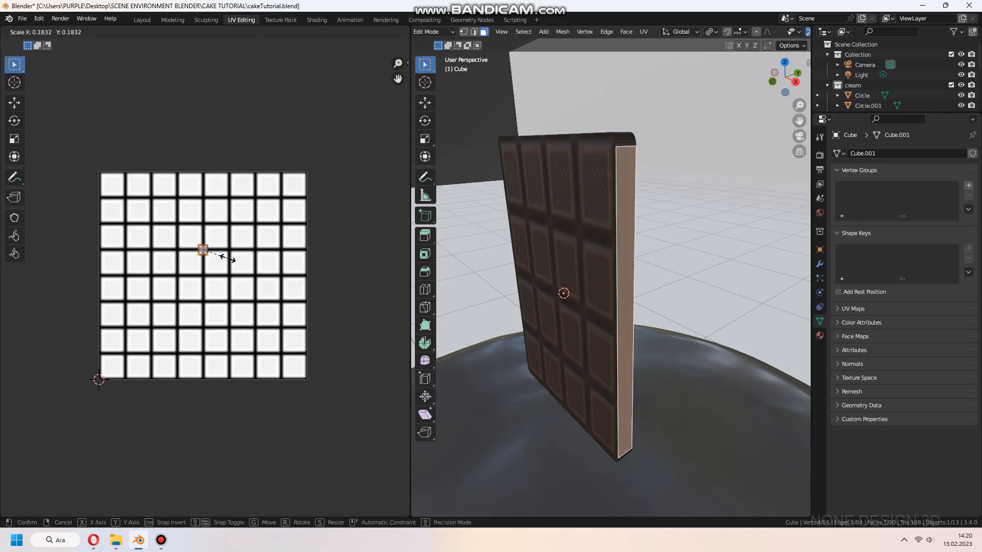
click(232, 259)
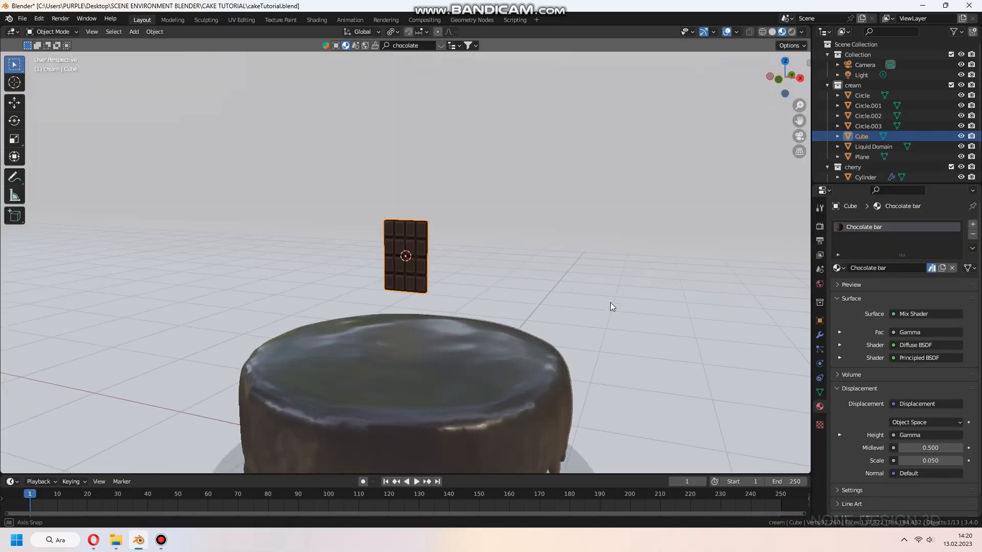
key(g)
key(z)
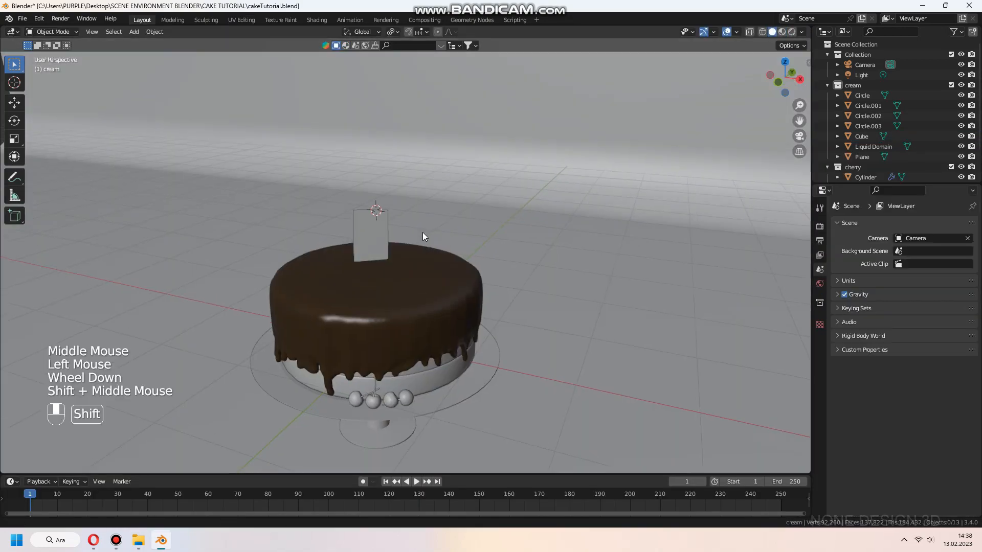
Add a UV sphere above the cake, scale it down and flatten it along Z into a disc.
key(shift+a)
mouse_move(419, 196)
click(454, 226)
key(s)
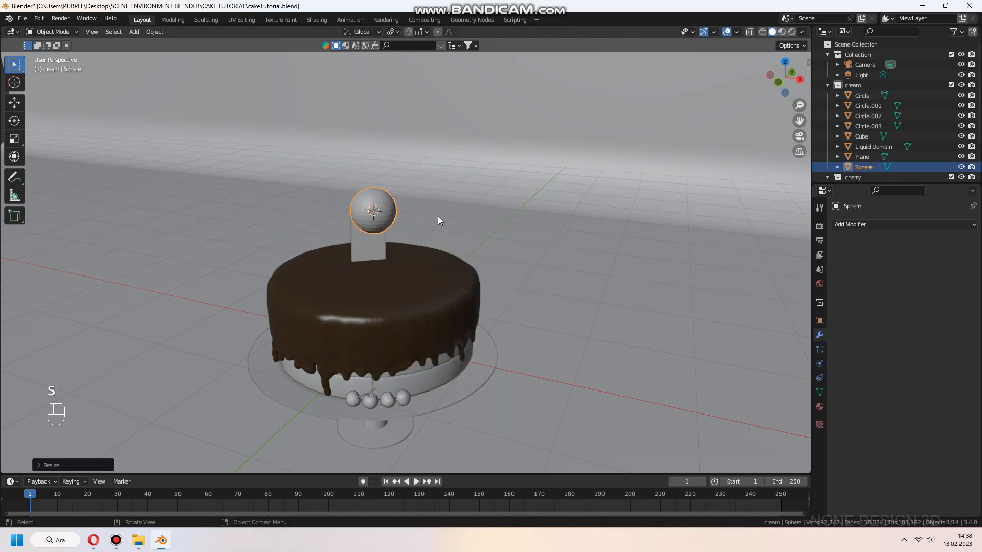
middle_drag(437, 221, 553, 251)
key(s)
key(KP_Decimal)
scroll(481, 253, down, 3)
key(s)
key(z)
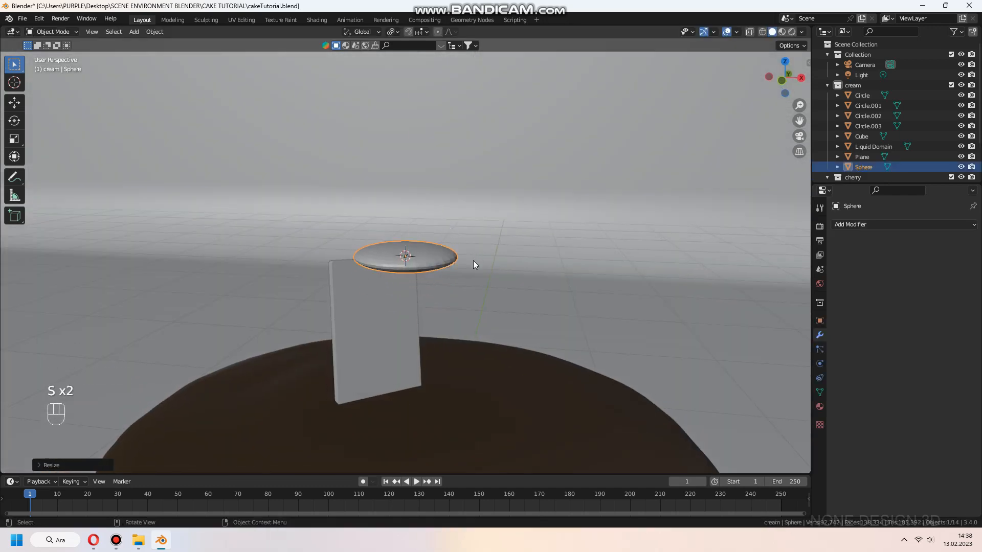
Shade the flattened sphere smooth and enable Auto Smooth at 30°.
scroll(474, 263, up, 2)
right_click(447, 216)
click(447, 217)
click(819, 391)
click(892, 450)
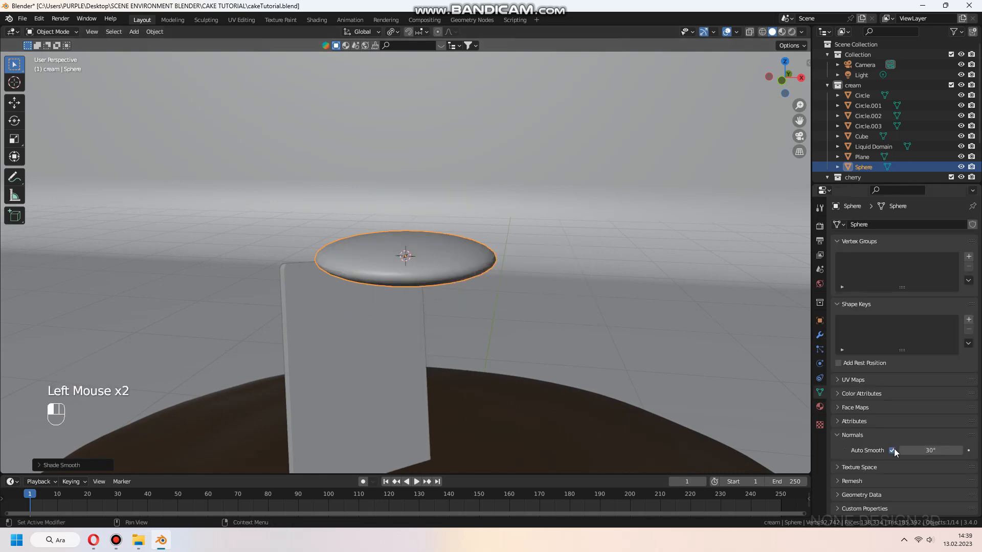
scroll(400, 261, up, 2)
middle_drag(330, 261, 727, 326)
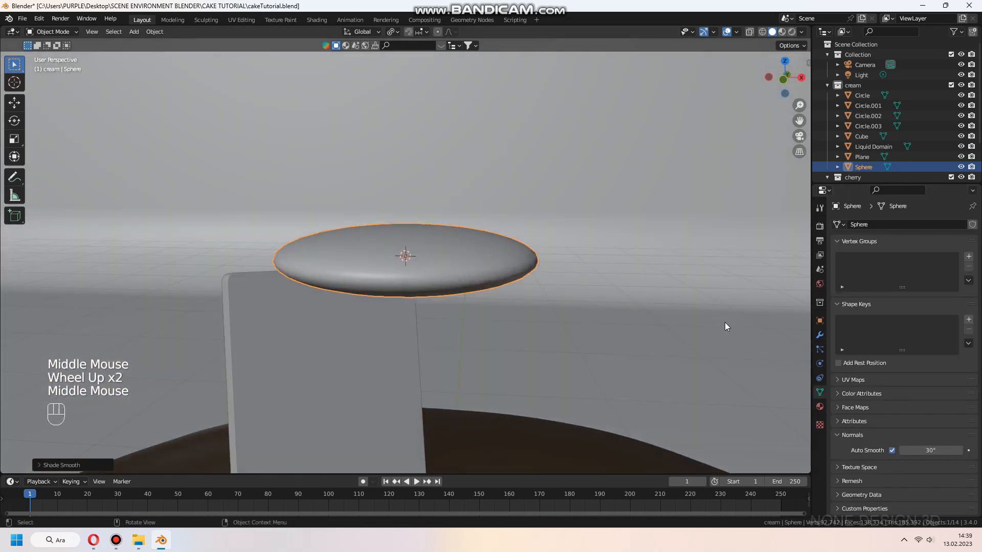
Add a Subdivision Surface modifier to the flattened sphere and turn on its On Cage display.
click(819, 335)
click(900, 225)
click(767, 410)
key(Tab)
scroll(489, 274, up, 1)
key(Tab)
middle_drag(564, 330, 513, 357)
click(906, 242)
Move two edge loops near the flattened sphere's lower rim along Z with proportional editing, and return to Object Mode.
key(Tab)
alt+click(432, 239)
alt+shift+click(432, 248)
key(g)
scroll(502, 291, up, 1)
key(g)
key(z)
scroll(505, 301, down, 20)
click(507, 308)
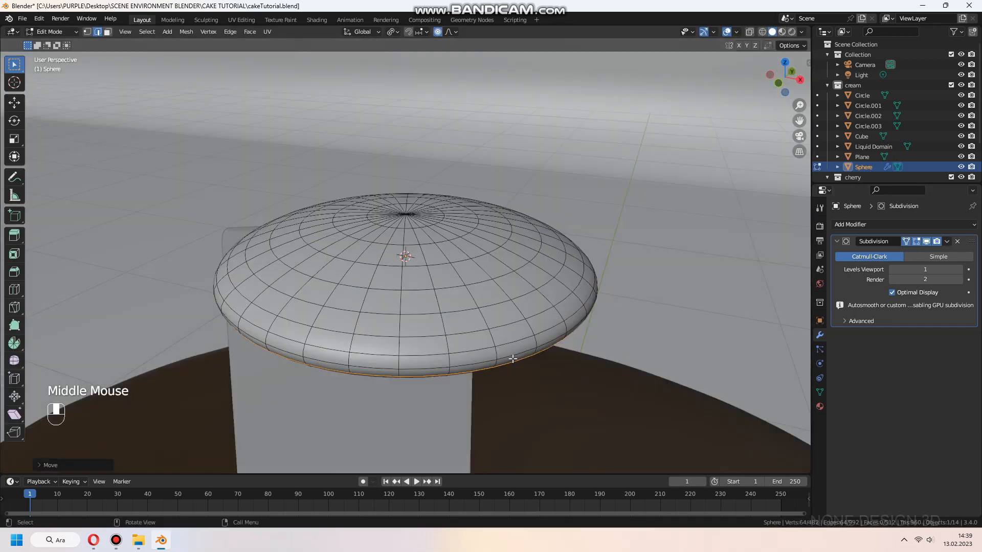
scroll(512, 328, down, 3)
key(Tab)
Apply the flattened sphere's Subdivision modifier and briefly check the object in Sculpt Mode before returning to Object Mode.
key(ctrl+a)
middle_drag(563, 265, 557, 306)
click(53, 31)
click(54, 64)
mouse_move(401, 225)
middle_down()
mouse_move(407, 245)
mouse_move(387, 233)
mouse_move(425, 282)
mouse_move(386, 223)
middle_up()
click(56, 45)
Apply the flattened sphere's transforms and switch it to Sculpt Mode with the Draw brush.
key(ctrl+a)
click(374, 266)
right_click(372, 276)
click(442, 300)
click(51, 33)
click(54, 65)
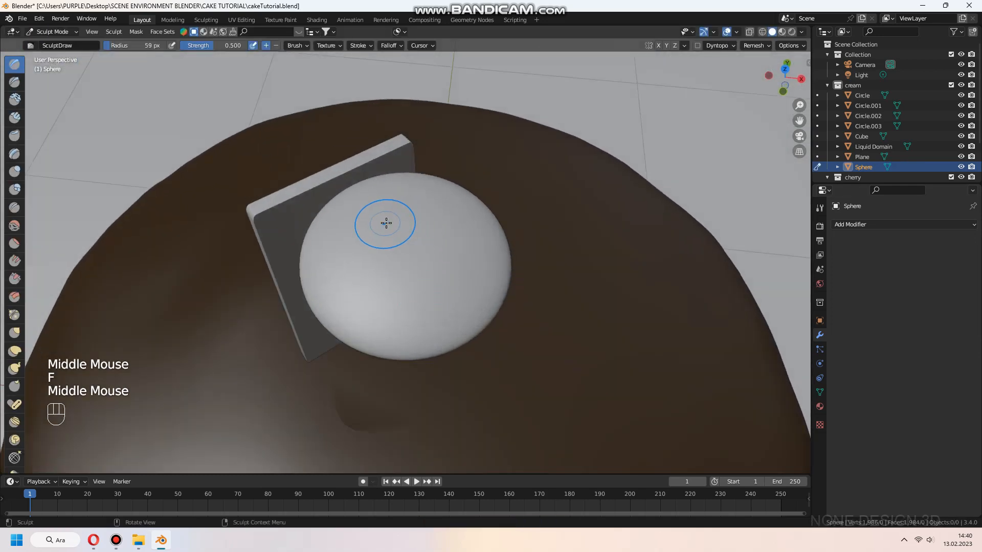
middle_drag(441, 274, 361, 261)
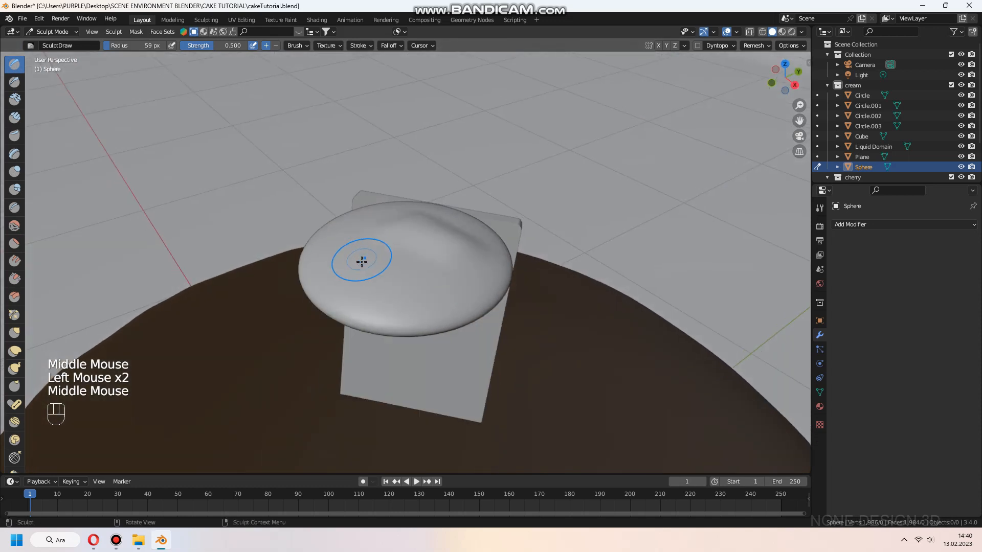
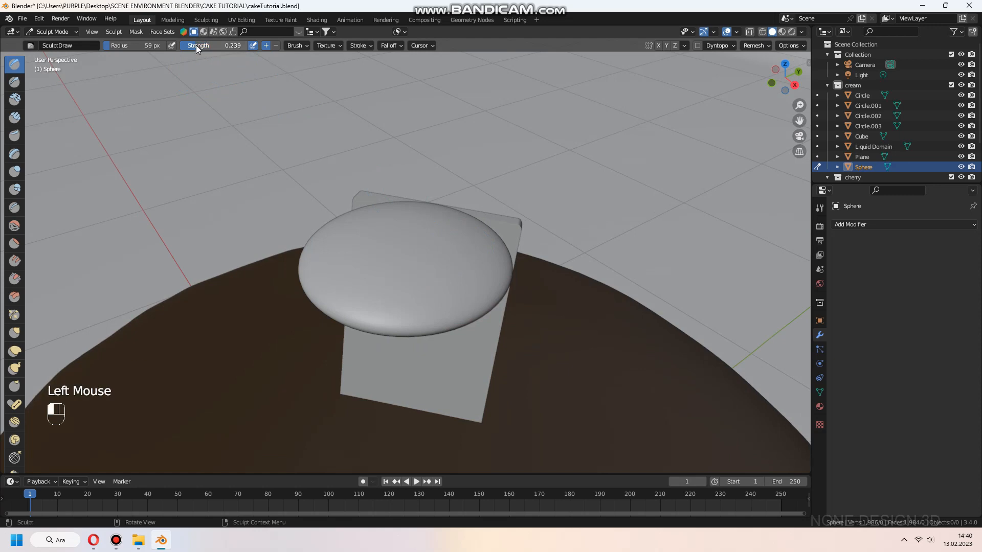
Sculpt uneven bumps over the flattened sphere with the Draw brush and smooth its surface and rim from all sides.
middle_drag(446, 268, 447, 259)
drag(409, 233, 429, 237)
middle_drag(424, 245, 366, 245)
drag(366, 245, 378, 238)
middle_drag(388, 255, 440, 235)
drag(394, 235, 374, 232)
middle_drag(378, 245, 353, 279)
shift+drag(347, 294, 369, 294)
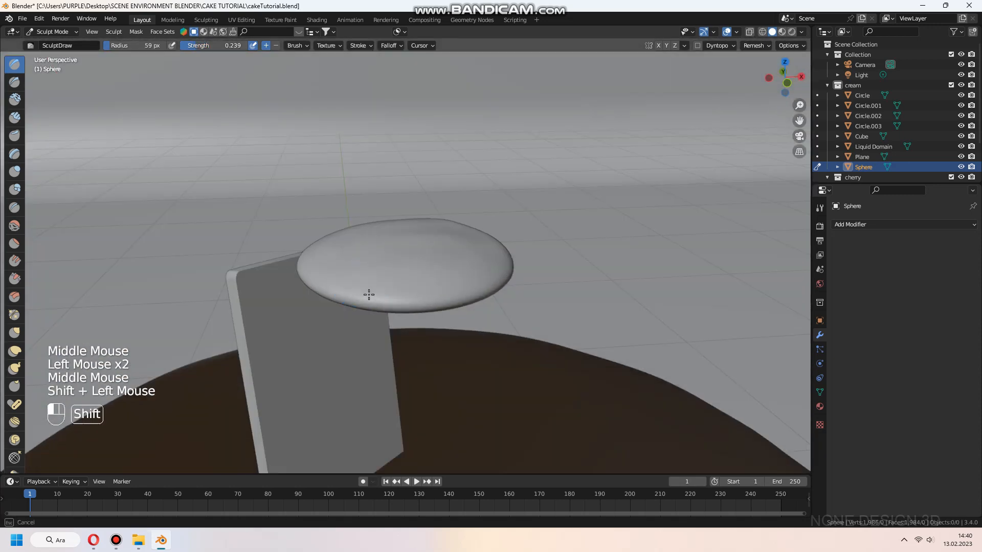
middle_drag(368, 295, 461, 307)
mouse_move(473, 302)
shift+mouse_down()
mouse_move(484, 311)
mouse_move(460, 317)
shift+mouse_up()
mouse_move(450, 296)
middle_down()
mouse_move(388, 291)
mouse_move(355, 265)
mouse_move(434, 296)
middle_up()
shift+drag(445, 286, 471, 266)
drag(476, 255, 490, 238)
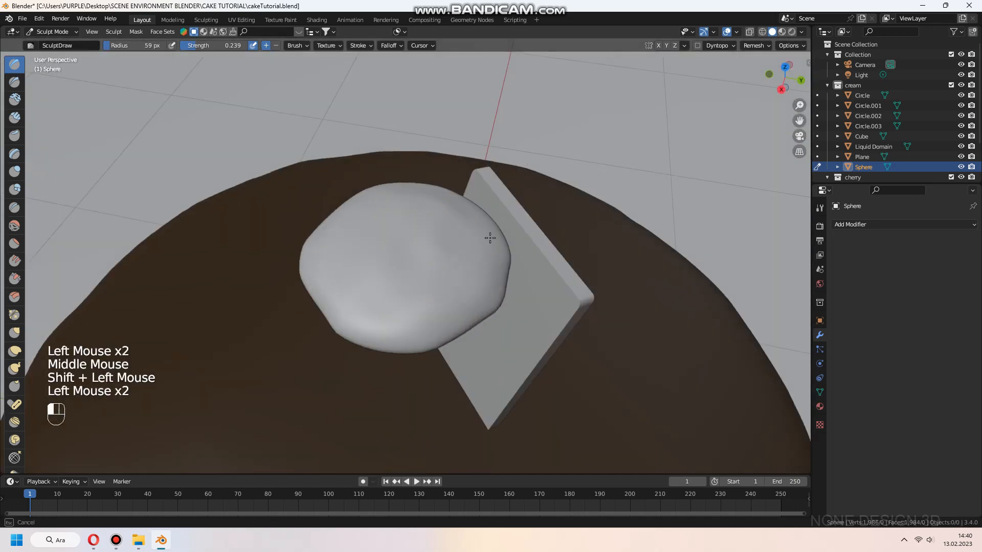
middle_drag(480, 250, 419, 214)
drag(414, 250, 399, 245)
middle_drag(399, 245, 449, 248)
drag(435, 256, 445, 260)
middle_drag(444, 251, 424, 292)
drag(425, 260, 443, 254)
middle_drag(443, 254, 486, 220)
drag(468, 258, 484, 269)
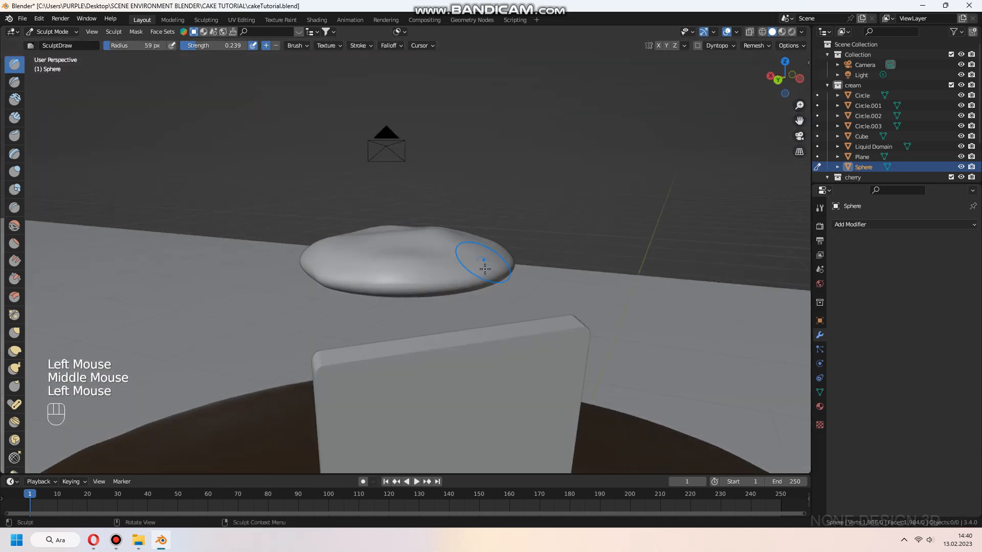
middle_drag(485, 268, 404, 291)
drag(381, 271, 363, 256)
middle_drag(374, 256, 460, 225)
mouse_move(481, 266)
shift+mouse_down()
mouse_move(502, 278)
mouse_move(440, 297)
shift+mouse_up()
mouse_move(439, 287)
middle_down()
mouse_move(410, 335)
mouse_move(460, 327)
middle_up()
shift+drag(475, 307, 488, 348)
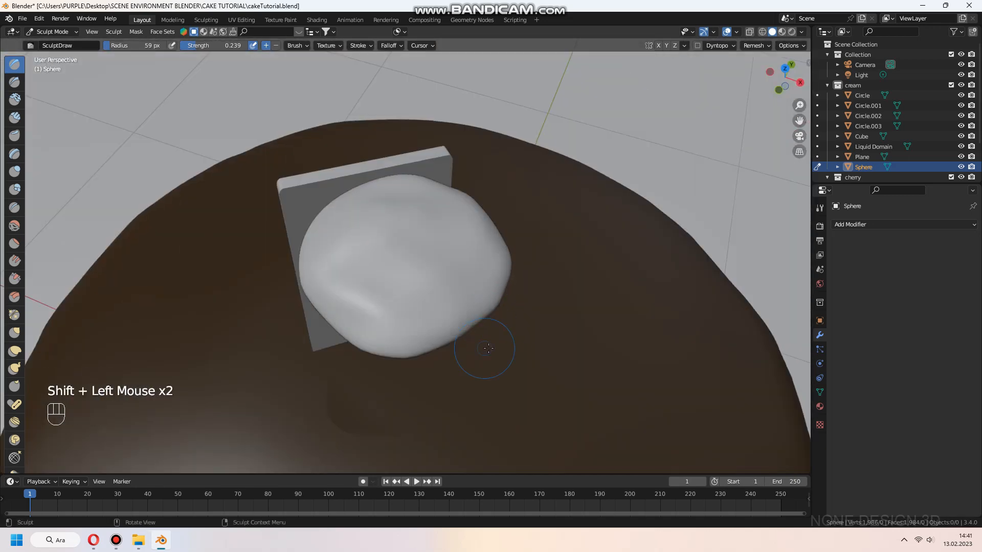
middle_drag(489, 348, 486, 327)
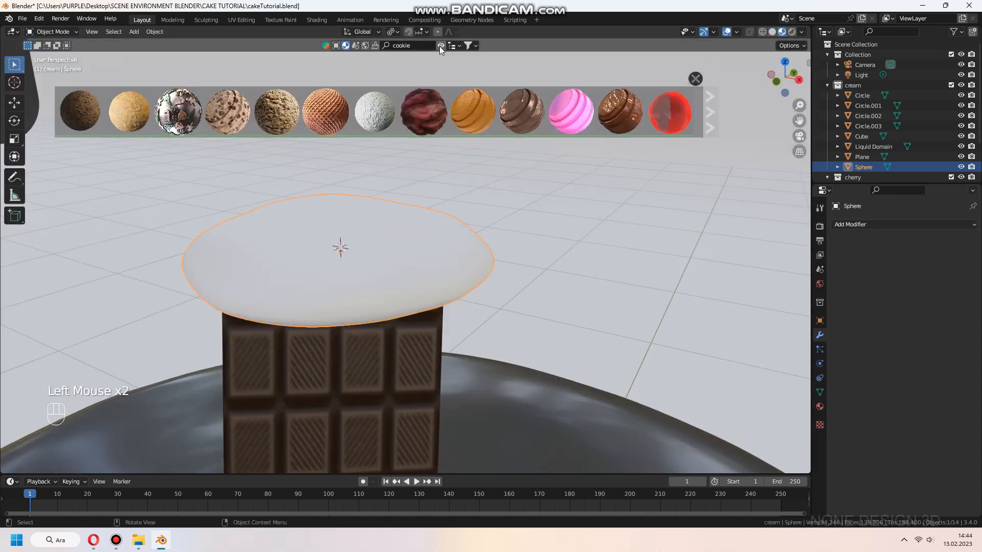
Apply a chocolate-chip cookie material from the "cookie" asset results to the sculpted sphere and close the asset bar.
mouse_move(109, 114)
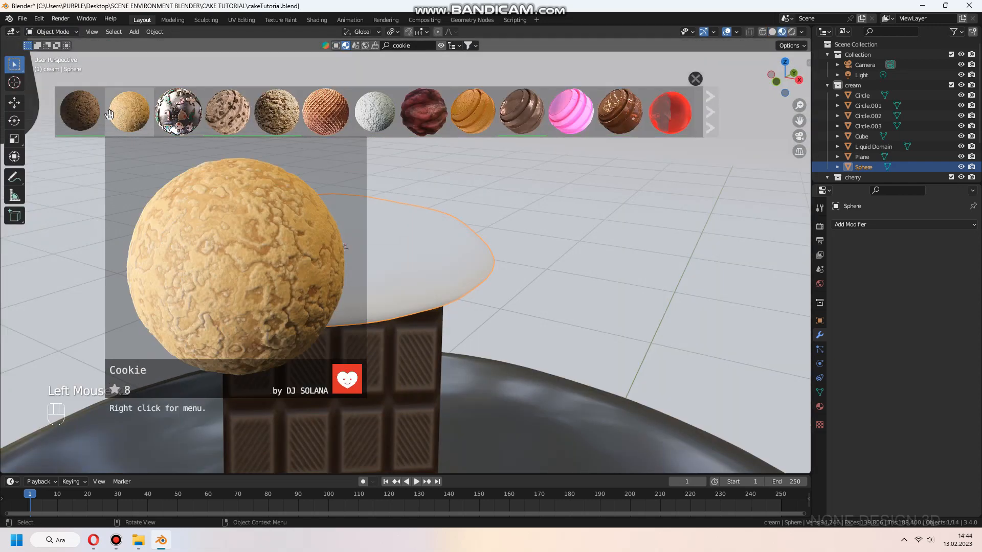
mouse_move(335, 119)
drag(80, 110, 340, 248)
drag(301, 233, 327, 239)
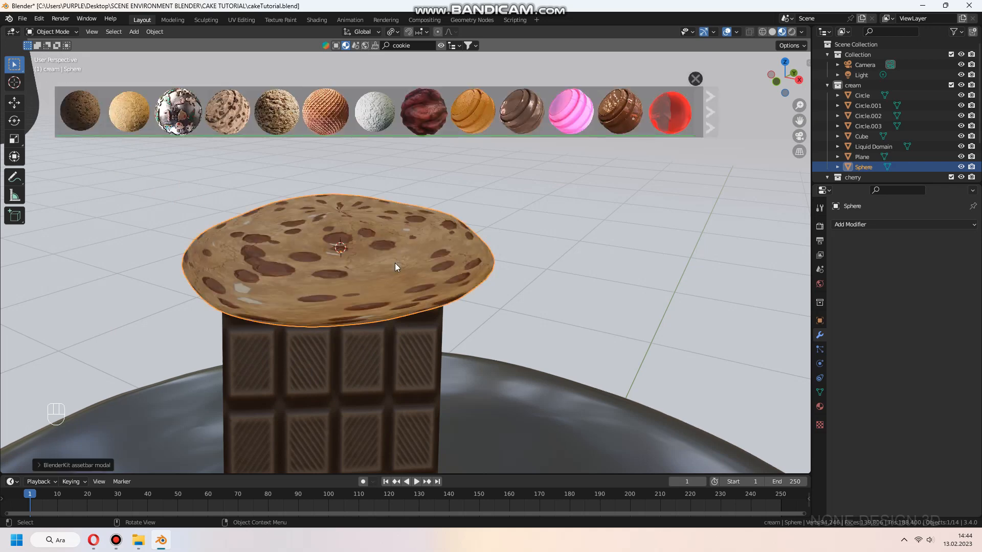
click(443, 45)
Select a horizontal edge loop around the cookie's lower rim in Edit Mode and mark it as a seam.
middle_drag(372, 226, 410, 214)
key(Tab)
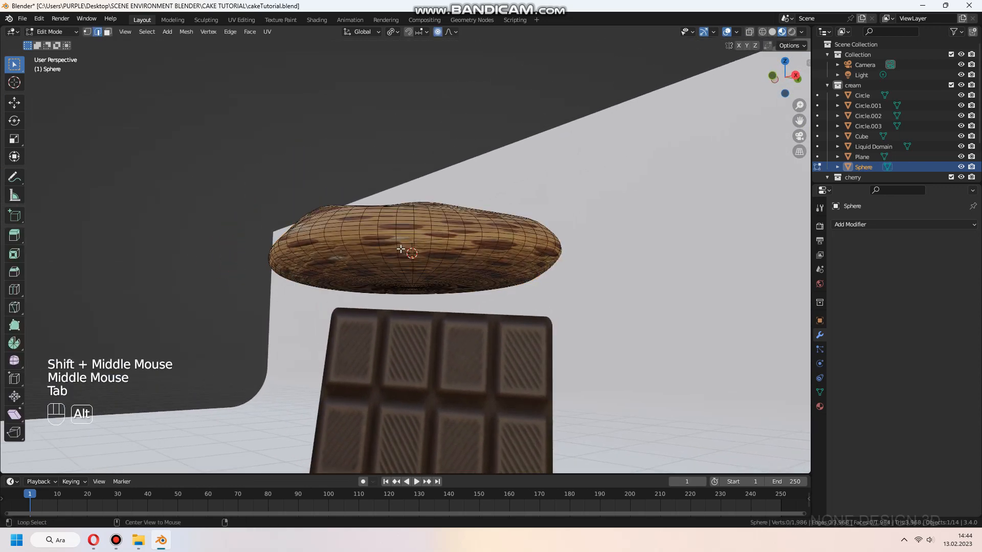
alt+click(401, 249)
right_click(401, 249)
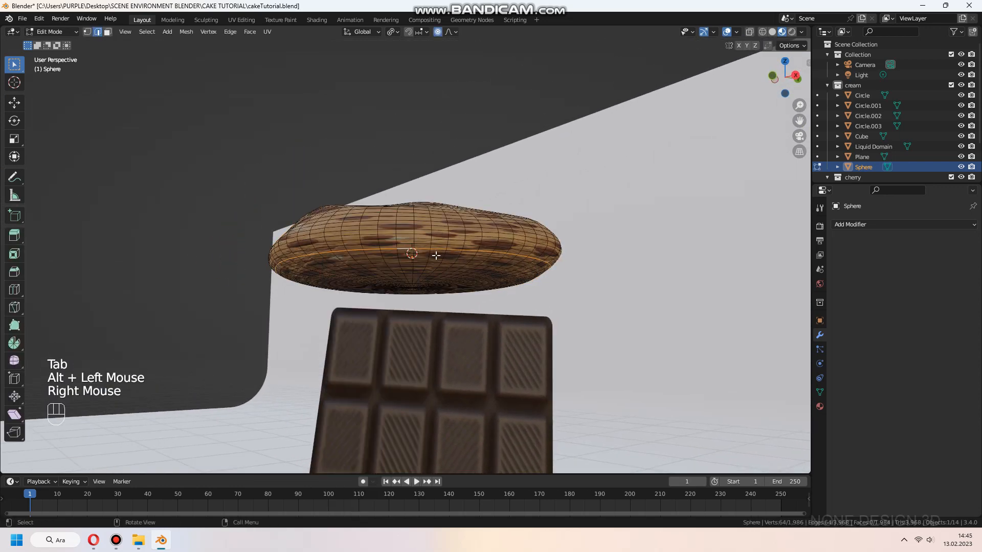
right_click(407, 254)
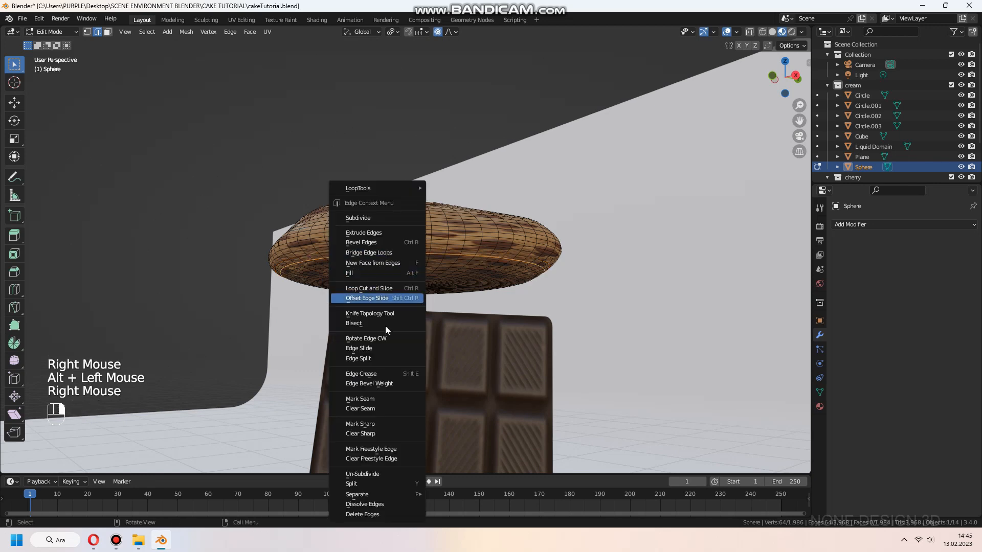
click(370, 398)
middle_drag(370, 398, 420, 255)
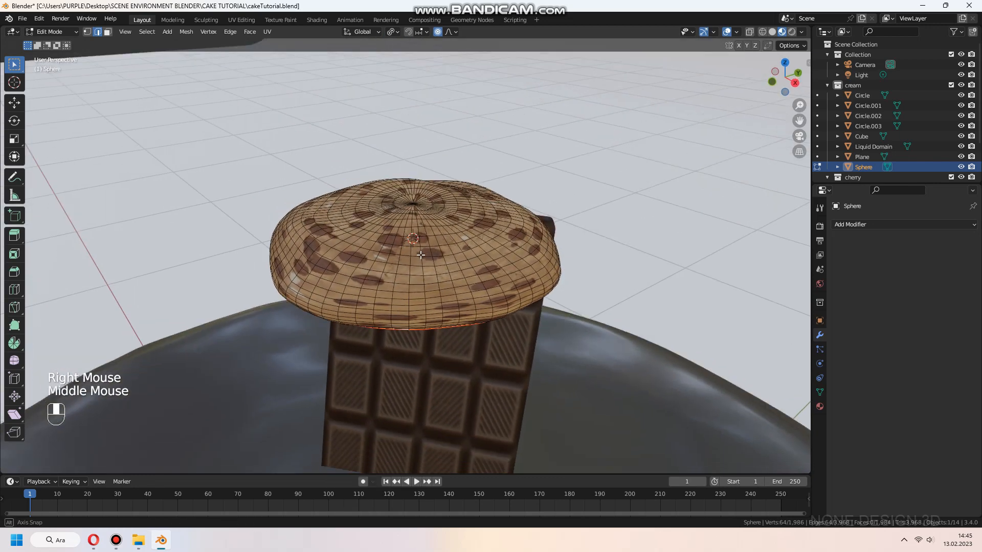
Unwrap the whole cookie mesh, return to Object Mode and briefly check the UV Editing workspace.
key(a)
key(u)
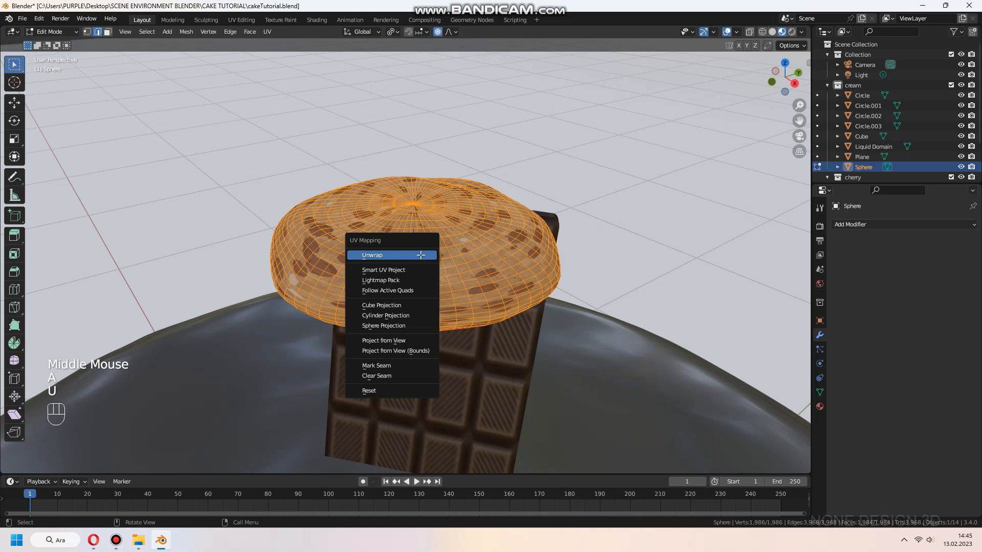
click(420, 255)
middle_drag(420, 255, 479, 229)
key(Tab)
scroll(496, 218, down, 4)
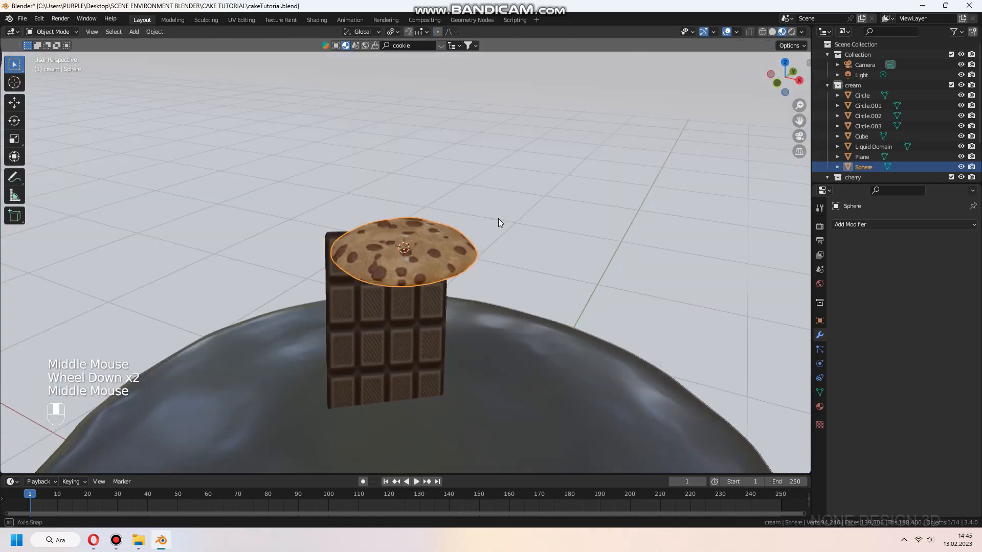
click(241, 20)
click(142, 19)
Scale the cookie down and lower it along Z to the cake's top surface.
key(s)
click(491, 276)
key(g)
key(z)
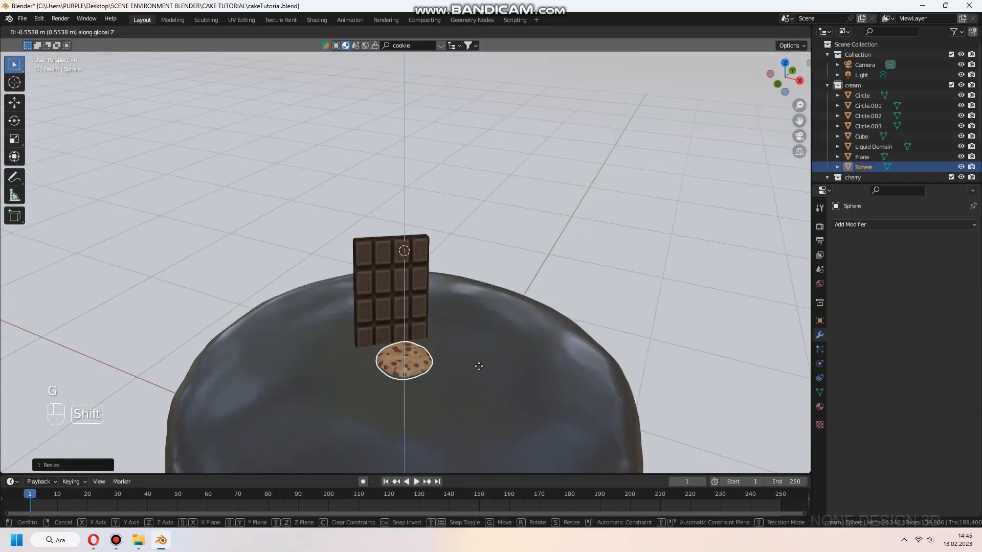
click(478, 364)
Tilt the cookie in front view and move it so it leans at the foot of the chocolate bar.
key(KP_1)
key(r)
click(460, 301)
click(440, 311)
middle_drag(441, 313, 488, 382)
key(g)
click(541, 373)
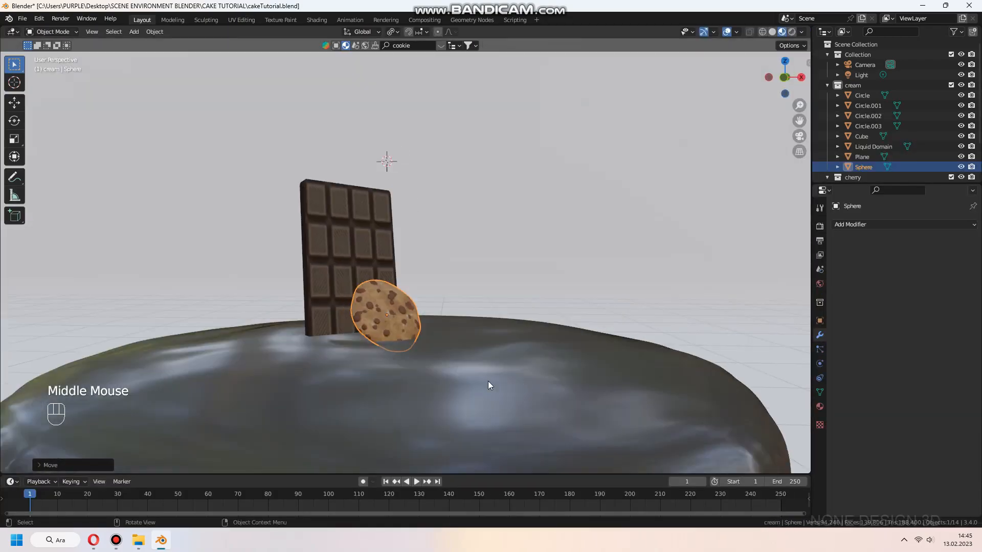
key(KP_7)
key(g)
click(497, 341)
Duplicate the cookie, move the copy beside the first one and rotate it to lie nearly flat.
middle_drag(497, 341, 592, 390)
scroll(592, 393, down, 4)
key(shift+d)
click(553, 344)
key(KP_3)
key(r)
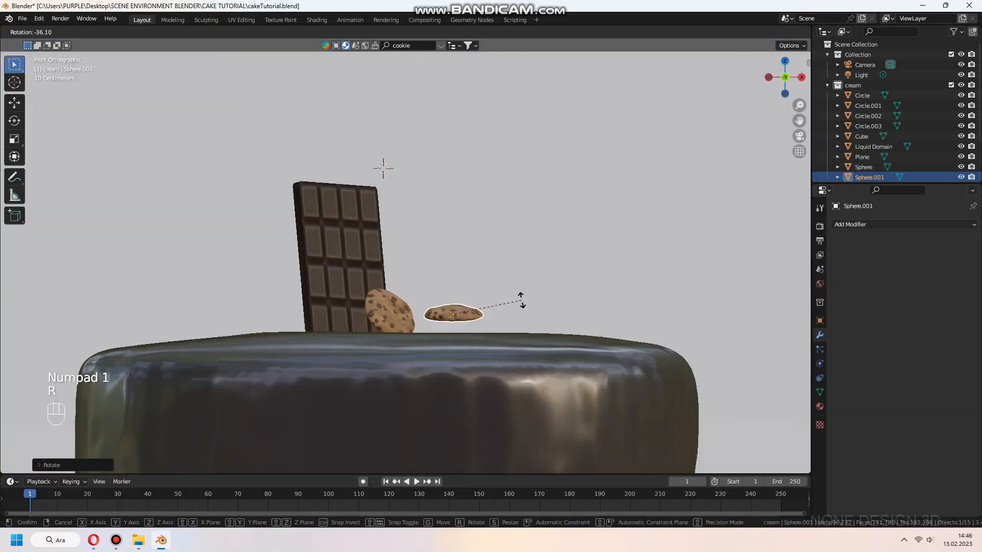
click(522, 300)
key(g)
key(r)
click(596, 373)
Lower the second cookie along Z onto the cake's surface and save the file.
key(KP_3)
key(g)
key(z)
click(669, 415)
middle_drag(669, 416, 603, 460)
click(725, 101)
click(553, 189)
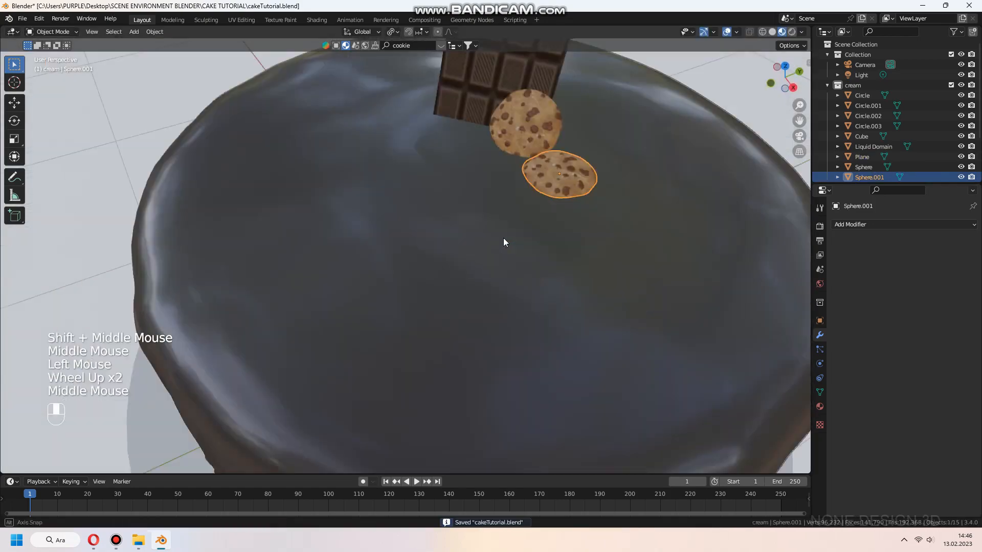
Duplicate the second cookie, place the copy in front of the other two and rotate it.
key(shift+d)
click(455, 275)
key(r)
scroll(487, 263, up, 3)
Apply a plain, rough cookie material without chocolate chips from the asset results to the third cookie.
click(439, 45)
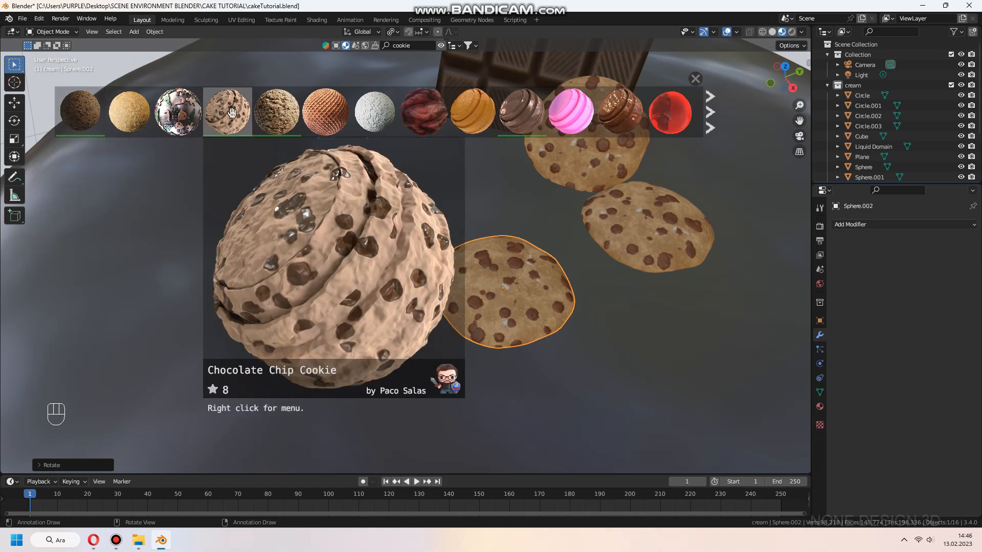
drag(276, 112, 502, 293)
middle_drag(502, 293, 498, 317)
scroll(498, 317, up, 2)
shift+middle_drag(499, 317, 496, 332)
middle_drag(496, 332, 495, 345)
click(695, 79)
scroll(495, 286, down, 5)
middle_drag(460, 245, 387, 205)
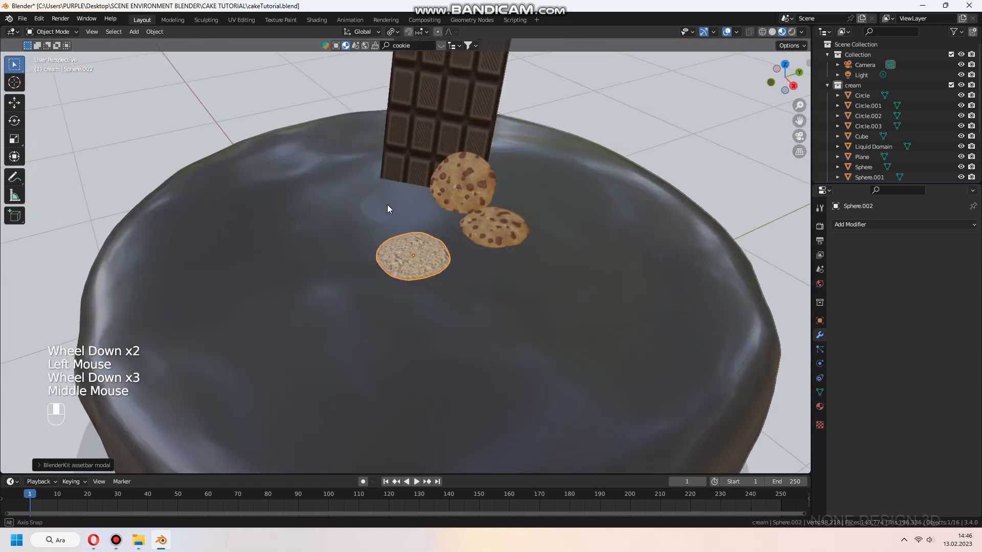
Move and rotate the third cookie in top view so it sits close against the other two, and clear the selection.
scroll(409, 245, up, 2)
key(KP_7)
key(g)
key(r)
click(560, 282)
scroll(560, 281, up, 3)
key(a)
key(a)
scroll(511, 286, down, 3)
middle_drag(511, 285, 375, 245)
Add a UV sphere, scale it down to a small ball above the chocolate bar and shade it smooth.
scroll(426, 256, up, 3)
key(shift+a)
click(429, 277)
key(s)
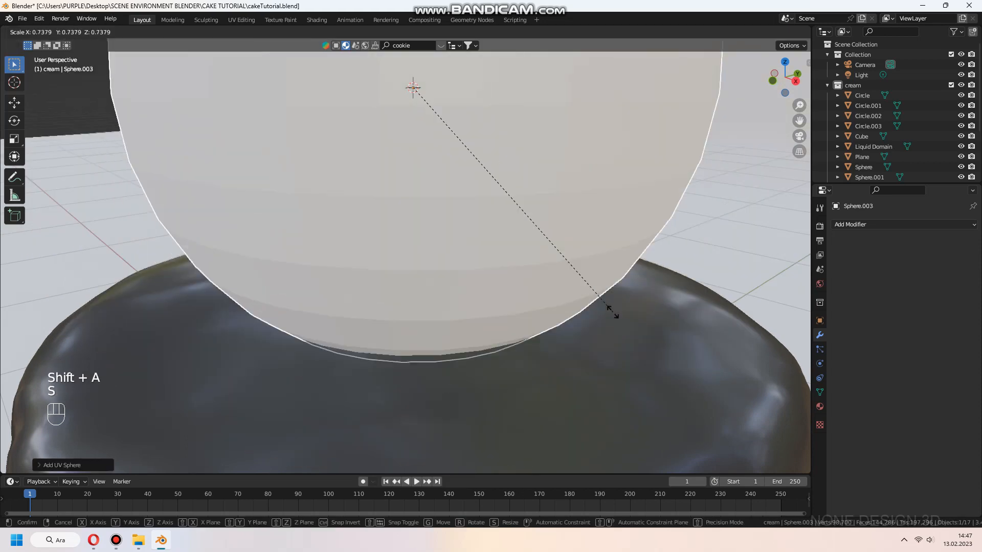
click(449, 102)
middle_drag(449, 102, 404, 212)
scroll(456, 226, up, 1)
scroll(455, 225, up, 1)
scroll(426, 216, up, 1)
right_click(404, 213)
click(367, 169)
scroll(442, 264, down, 2)
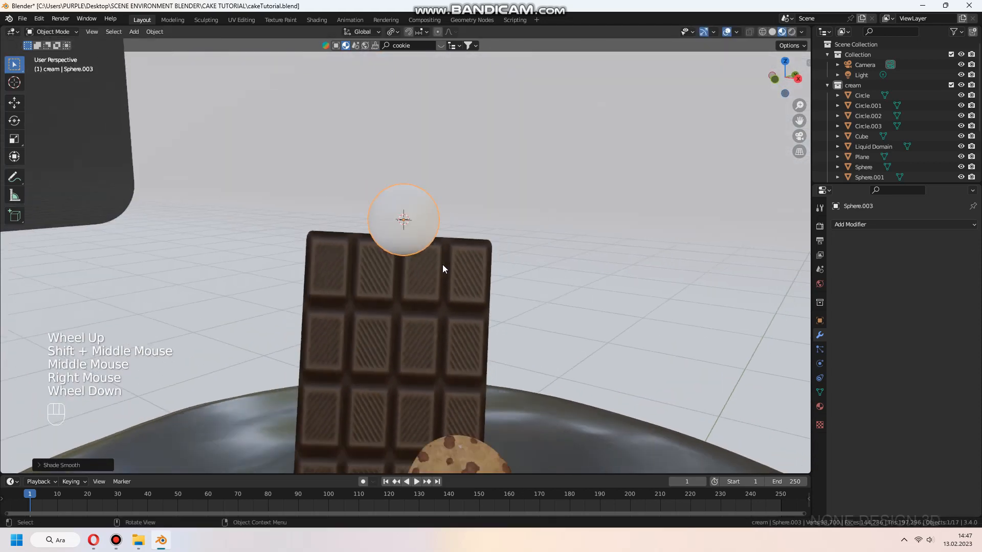
Lower the ball along Z to the cake's surface and scale it down a little more.
middle_drag(443, 265, 462, 235)
scroll(447, 272, down, 1)
key(g)
key(z)
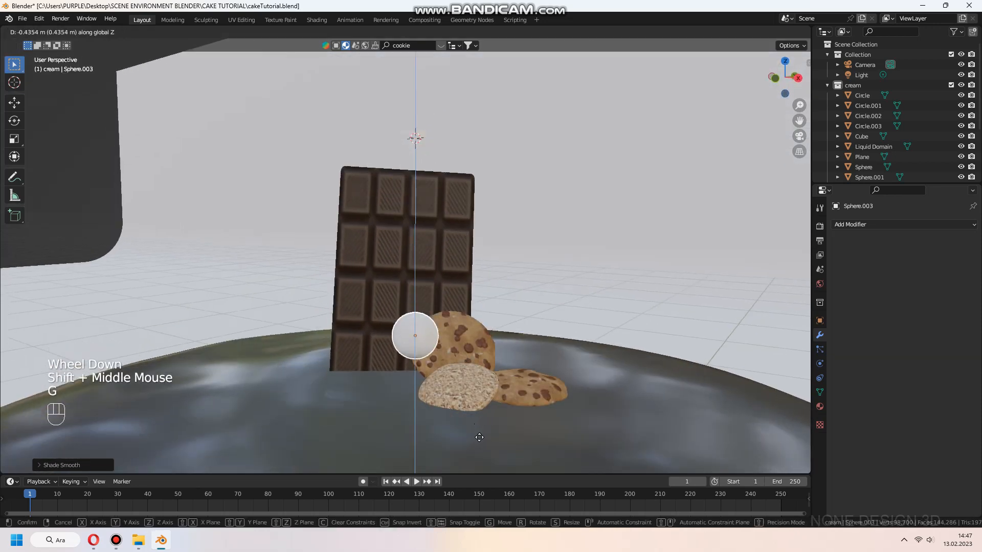
click(476, 468)
key(s)
click(509, 382)
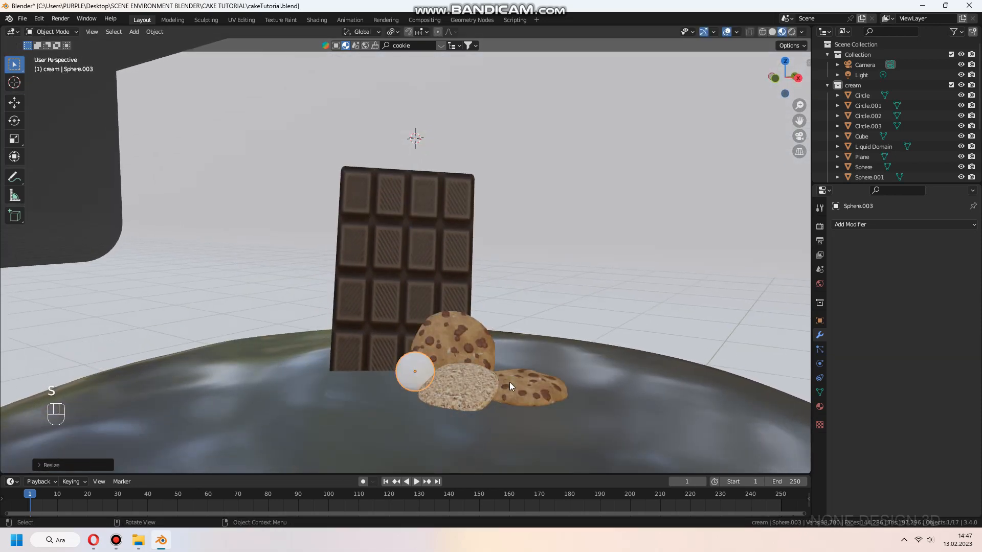
Move the ball in top view to the near corner of the chocolate bar, away from the cookies.
key(KP_7)
key(g)
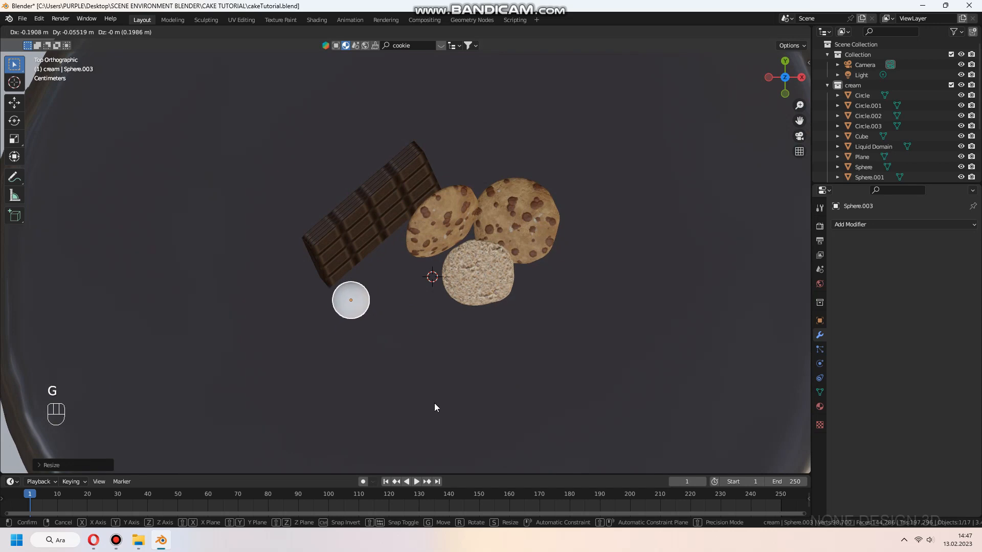
click(434, 403)
middle_drag(434, 403, 489, 286)
Flatten the ball slightly along Z to about 0.89 and lower it onto the cake.
key(KP_Decimal)
scroll(434, 240, down, 2)
key(s)
key(z)
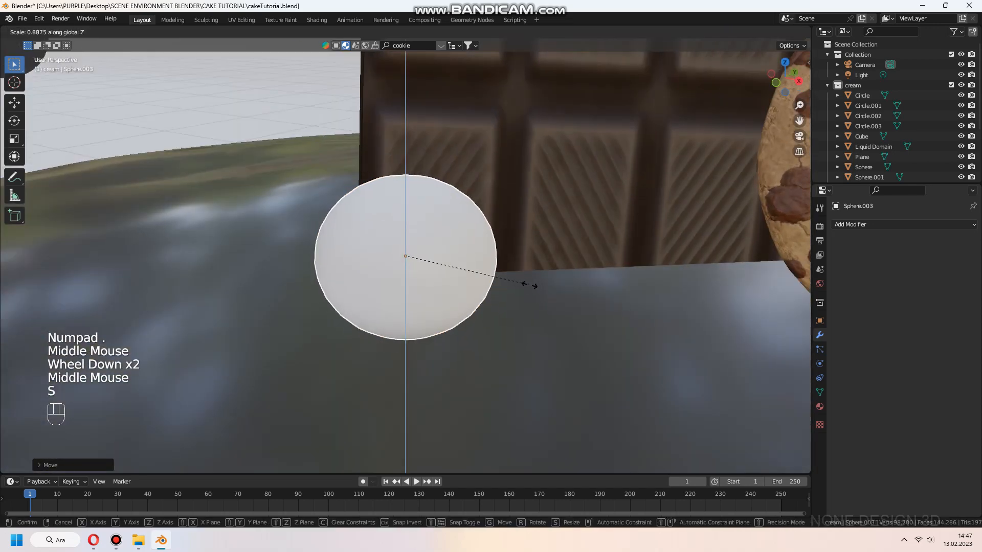
key(g)
click(569, 443)
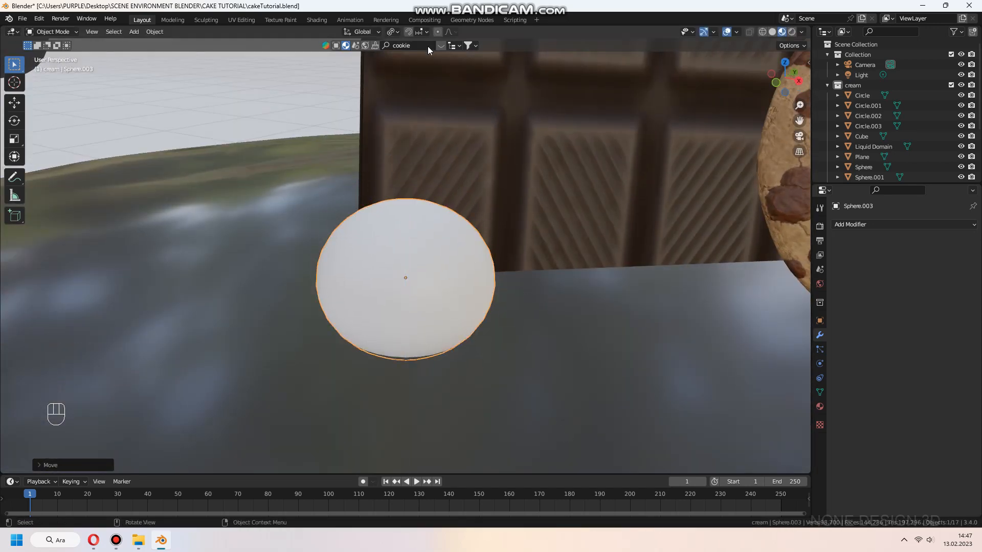
Search the material assets for "chocolate" and apply Chocolate with Nuts to the ball.
click(425, 46)
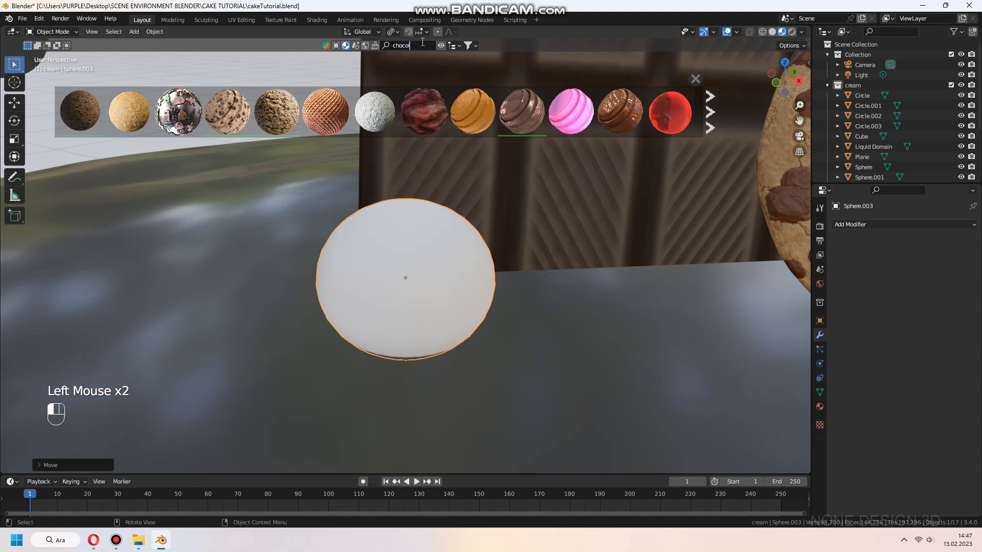
mouse_move(325, 117)
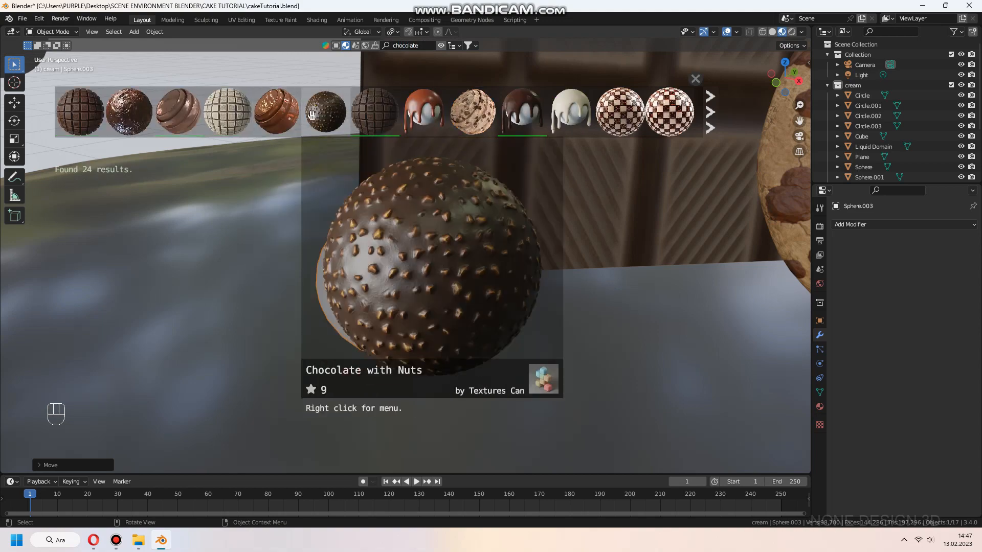
click(710, 114)
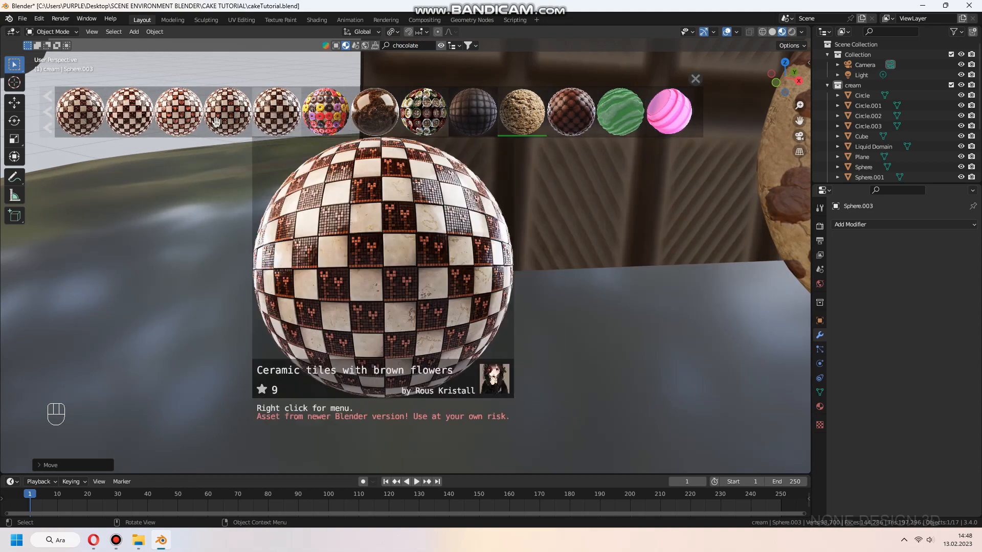
click(48, 113)
drag(325, 113, 406, 242)
Try unwrapping the ball's whole mesh without a seam and return to Object Mode.
middle_drag(551, 272, 542, 241)
key(Tab)
key(a)
key(u)
key(Tab)
middle_drag(473, 255, 468, 332)
Close the asset bar and mark a horizontal edge loop around the ball's lower part as a seam.
click(441, 46)
key(Tab)
scroll(407, 327, up, 2)
alt+click(395, 375)
right_click(396, 376)
click(393, 398)
key(Tab)
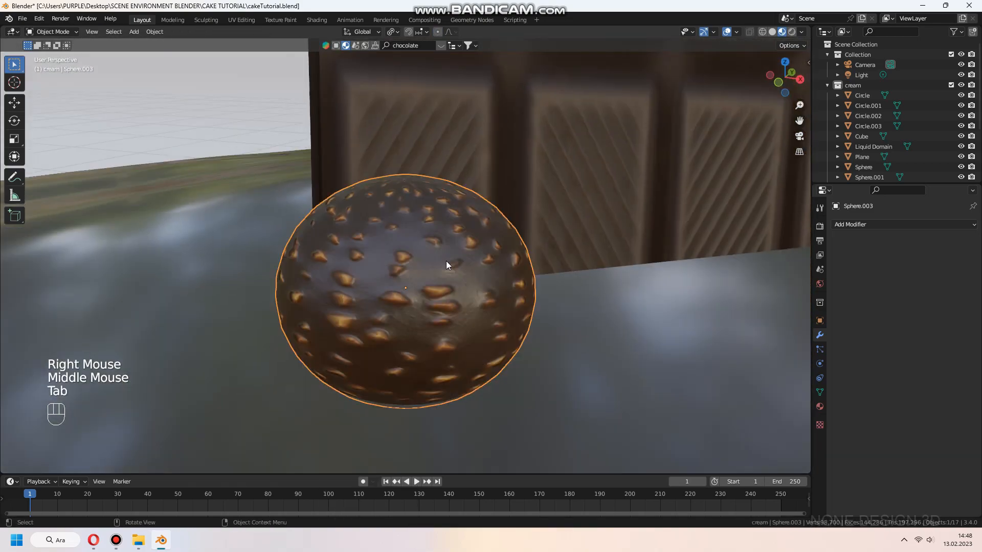
Apply the ball's transforms, unwrap its whole mesh along the seam and open the result in the UV Editing workspace.
key(ctrl+a)
click(446, 261)
right_click(446, 262)
click(454, 260)
key(Tab)
key(a)
key(u)
click(454, 259)
key(Tab)
click(241, 20)
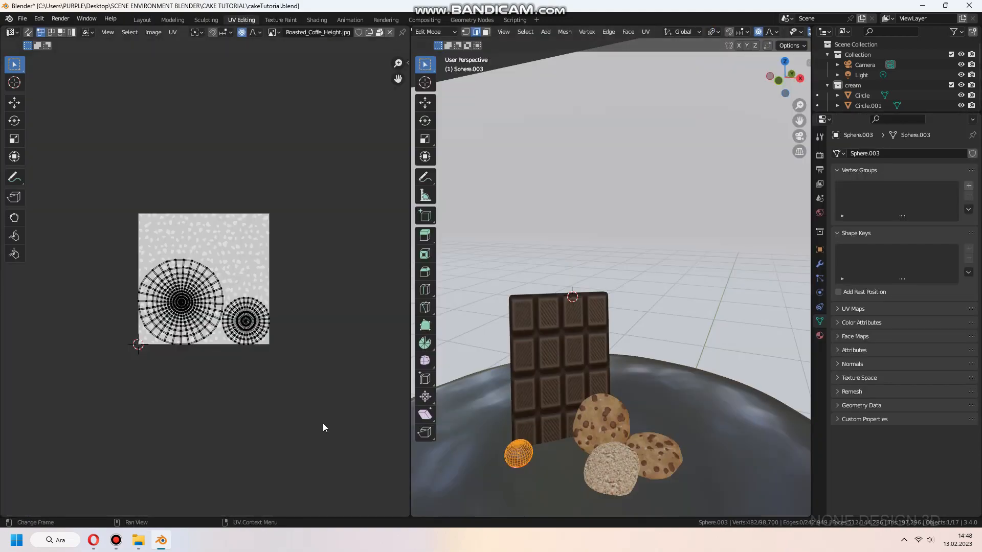
Scale the ball's whole UV layout with proportional editing turned off.
key(KP_Decimal)
key(a)
key(s)
key(Escape)
key(o)
key(s)
click(369, 378)
Return to Object Mode, rotate the nutty ball freely and about X, and go back to the Layout workspace.
key(Tab)
middle_drag(634, 307, 609, 336)
key(r)
click(679, 357)
key(r)
key(x)
click(634, 302)
click(142, 19)
Examine the ball's nutty surface up close in rendered shading, together with the bar and cookies around it.
scroll(450, 266, down, 6)
middle_drag(450, 266, 483, 259)
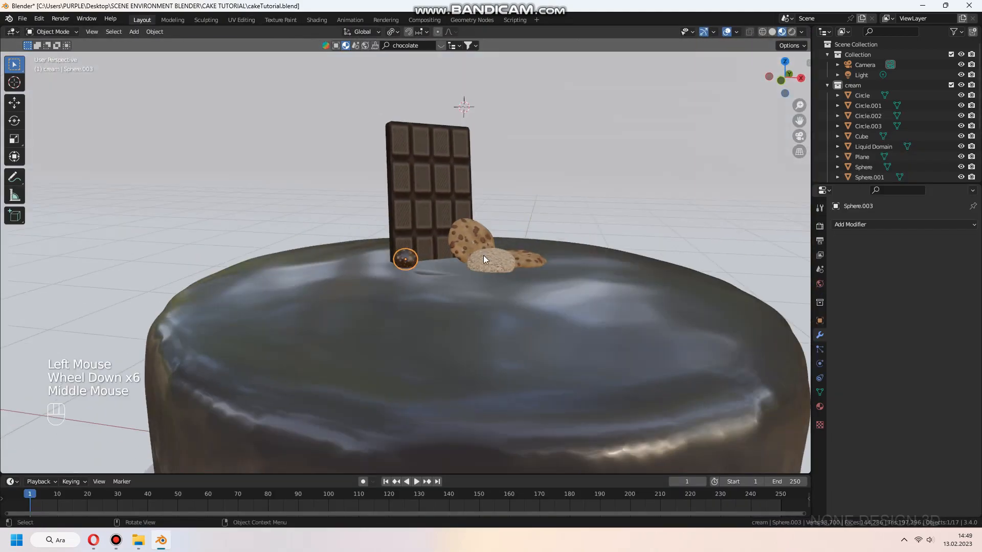
scroll(483, 260, up, 5)
click(792, 31)
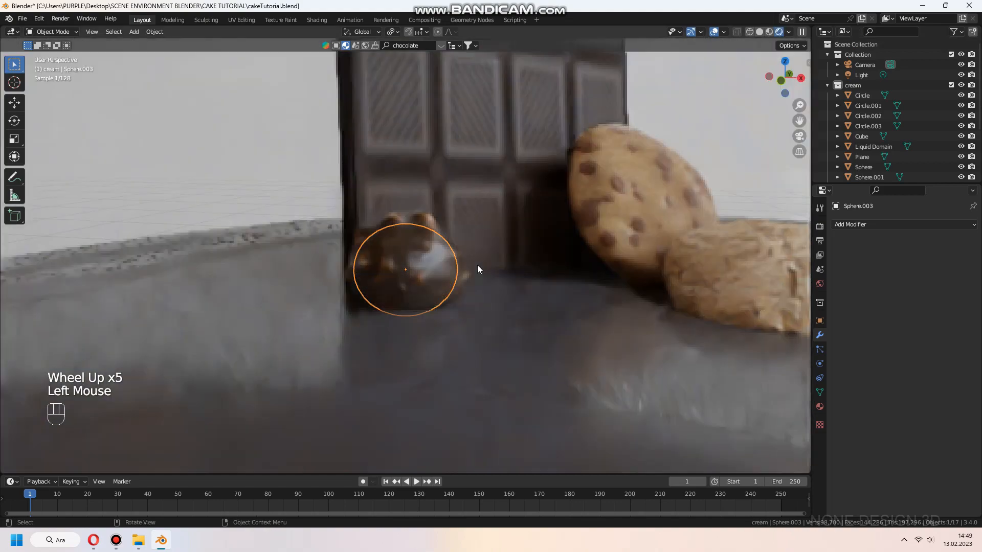
scroll(477, 266, down, 5)
scroll(431, 249, up, 2)
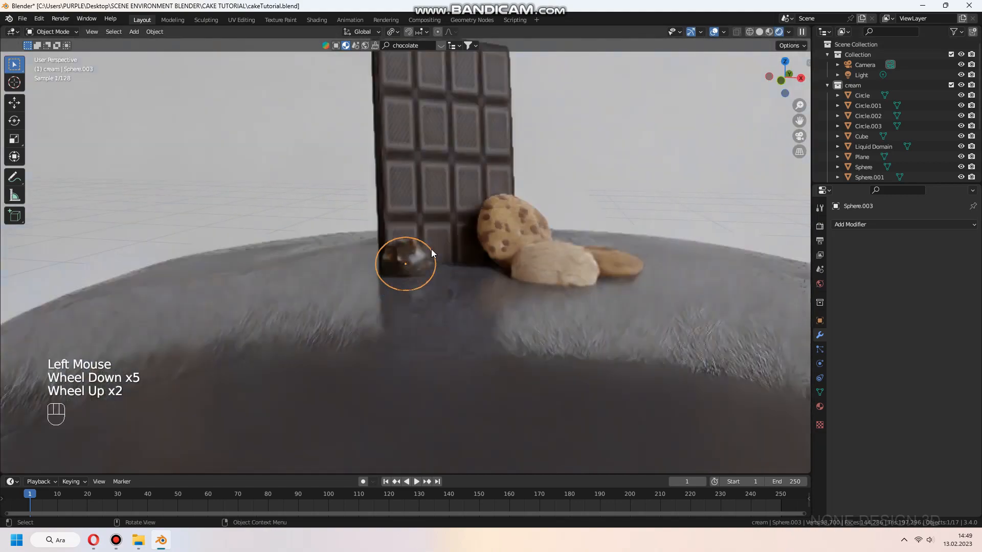
scroll(431, 249, up, 2)
middle_drag(431, 249, 448, 268)
scroll(447, 249, up, 2)
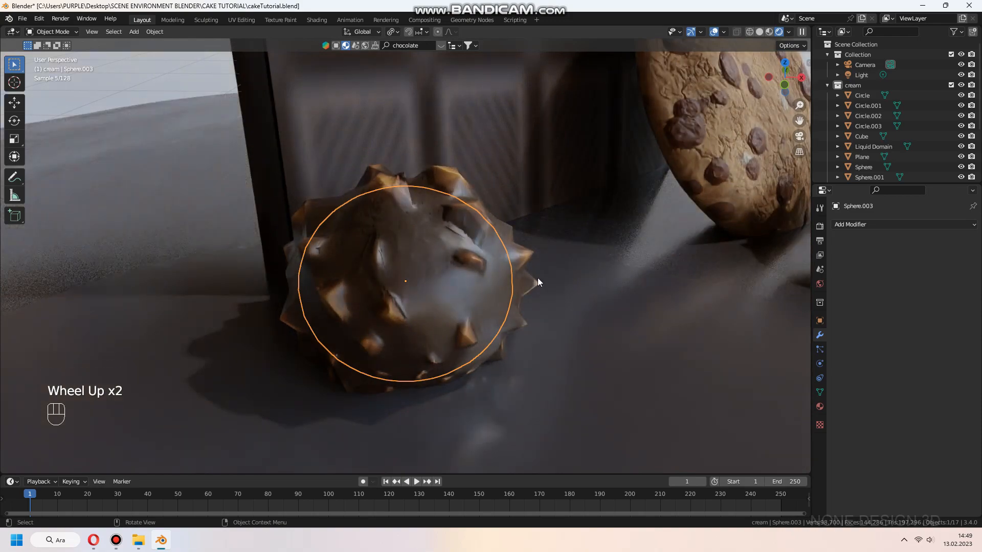
scroll(514, 278, down, 5)
click(513, 278)
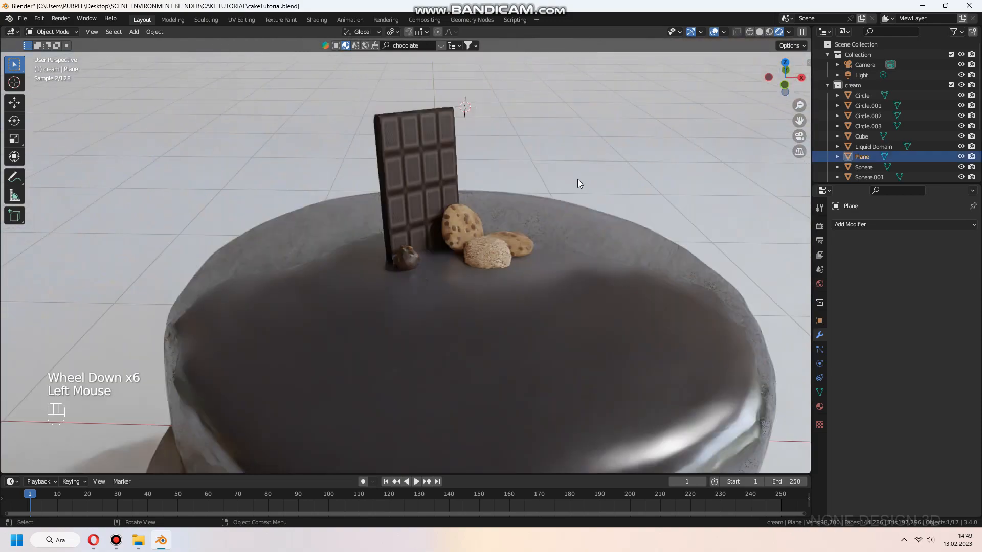
scroll(471, 201, up, 2)
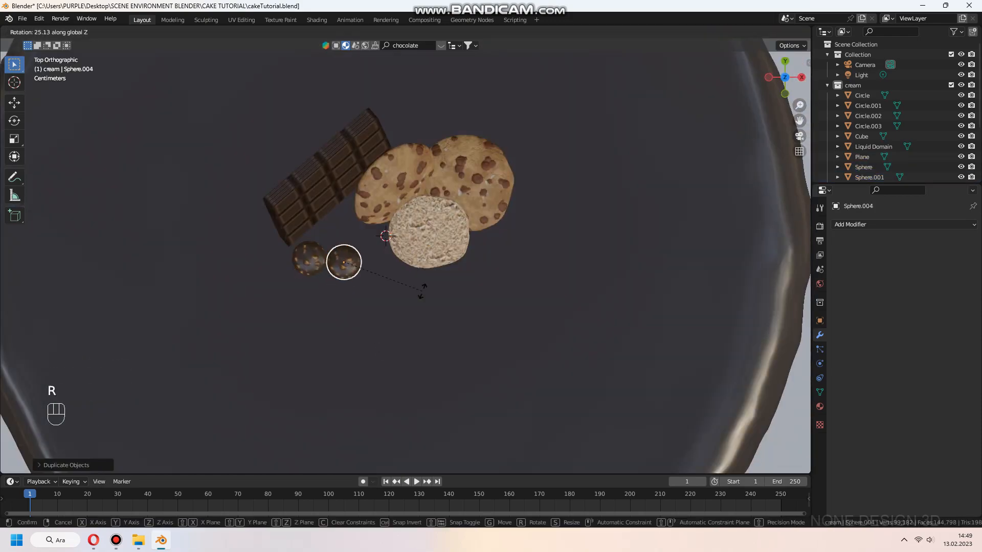
Duplicate the nutty ball several times around the base of the chocolate bar and save the file.
key(shift+d)
key(shift+d)
scroll(505, 354, down, 2)
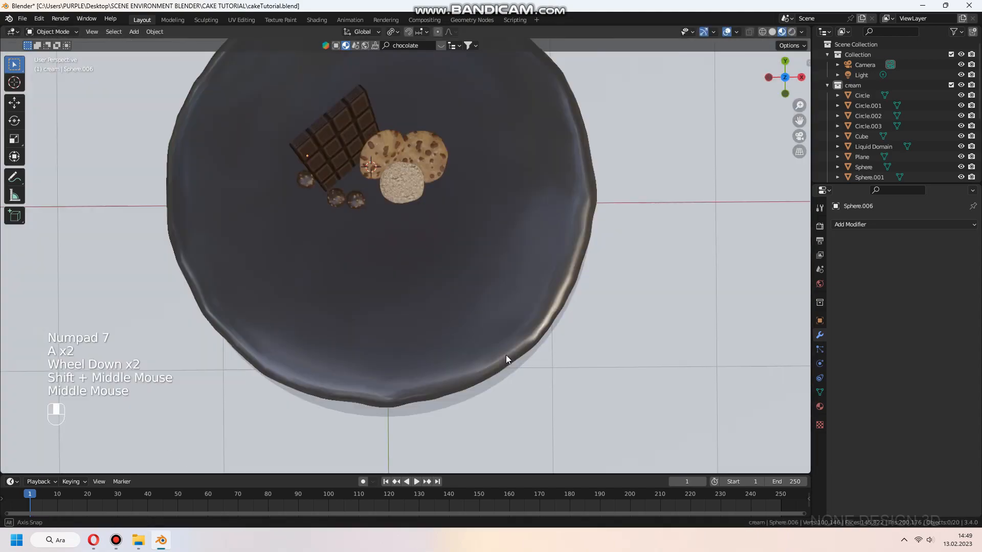
key(ctrl+s)
middle_drag(505, 355, 664, 154)
Resize and shift the nutty balls beside the bar, and place further copies on the plate along the cake's base.
click(722, 98)
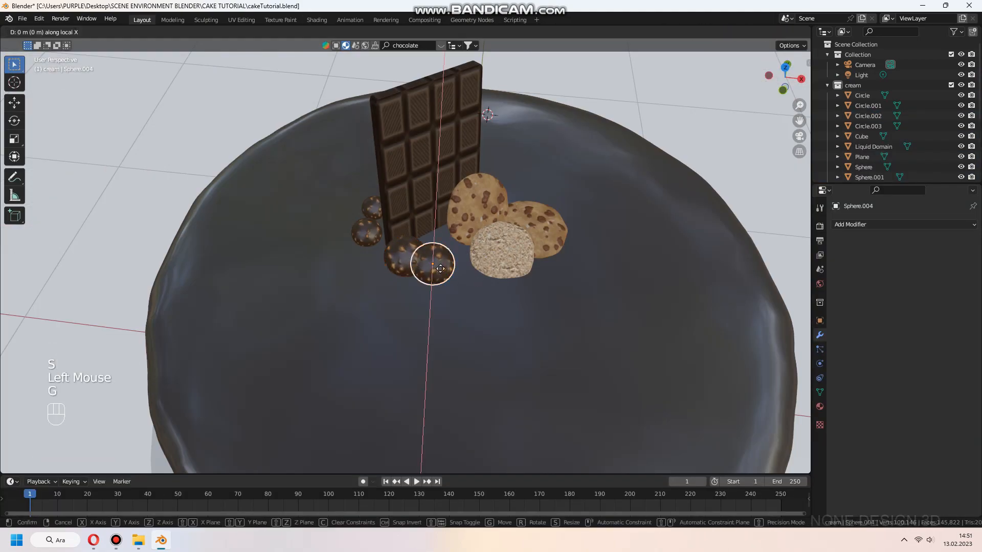
click(460, 265)
scroll(505, 253, up, 4)
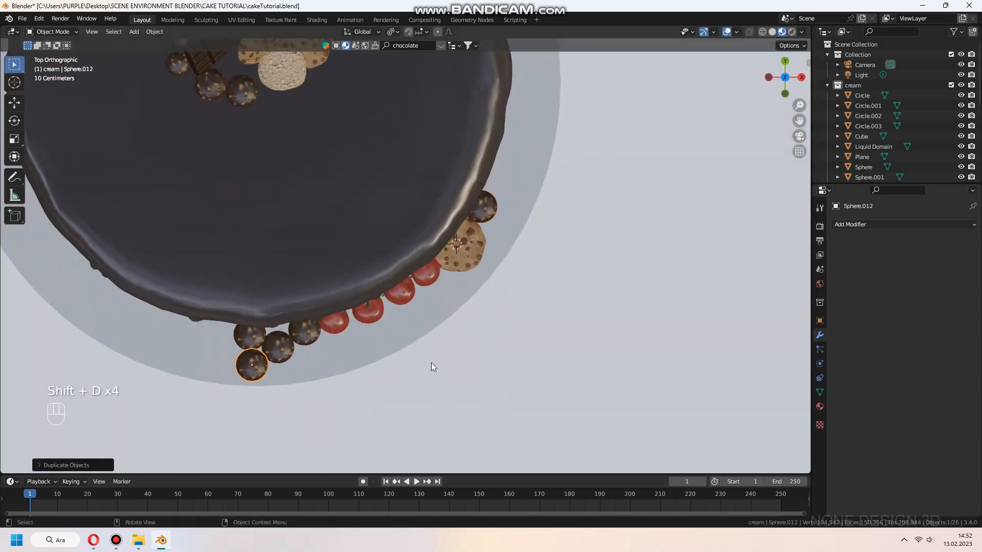
key(g)
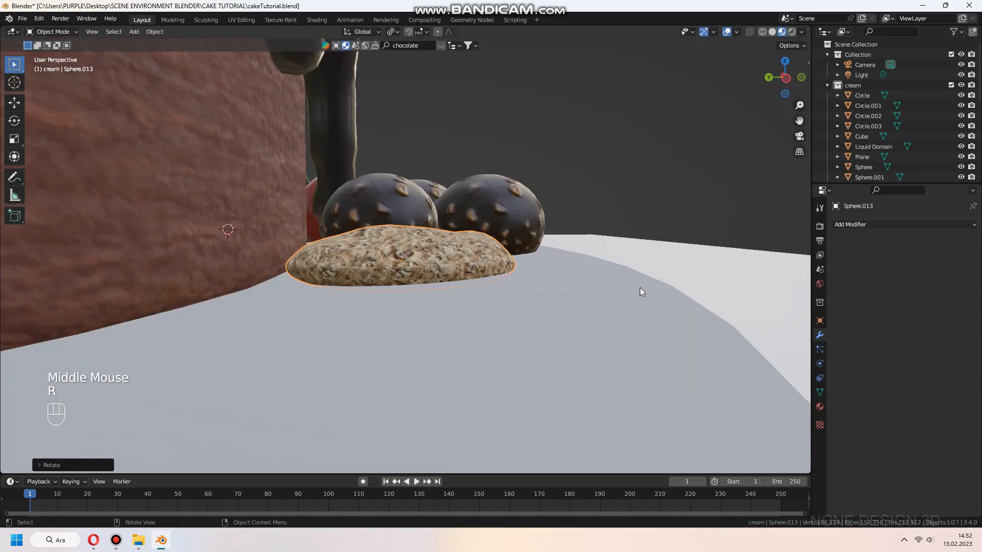
Stack copies of the pale cookie on the plate beside the nutty balls, and decorate the cake top with more balls and cherries.
middle_drag(639, 287, 563, 281)
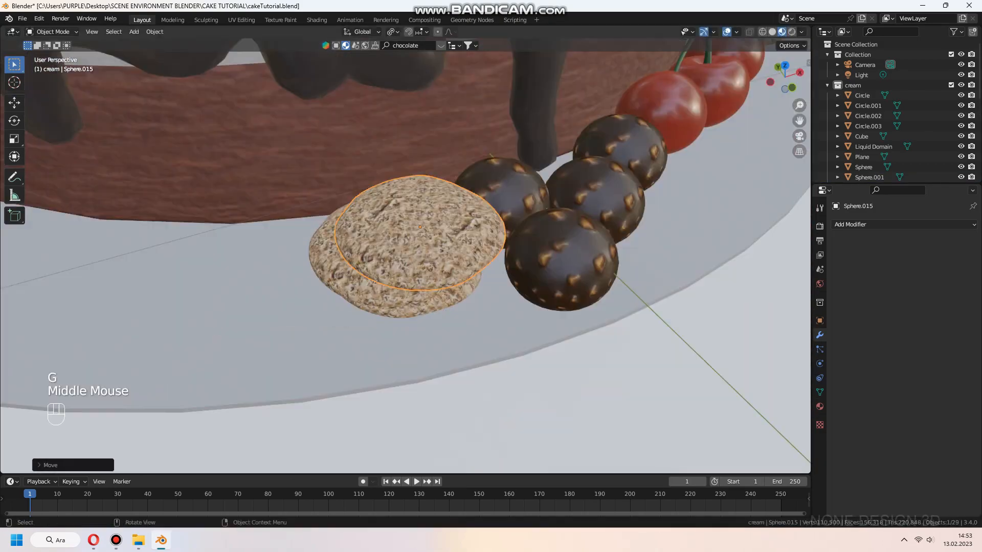
scroll(686, 299, down, 5)
click(453, 342)
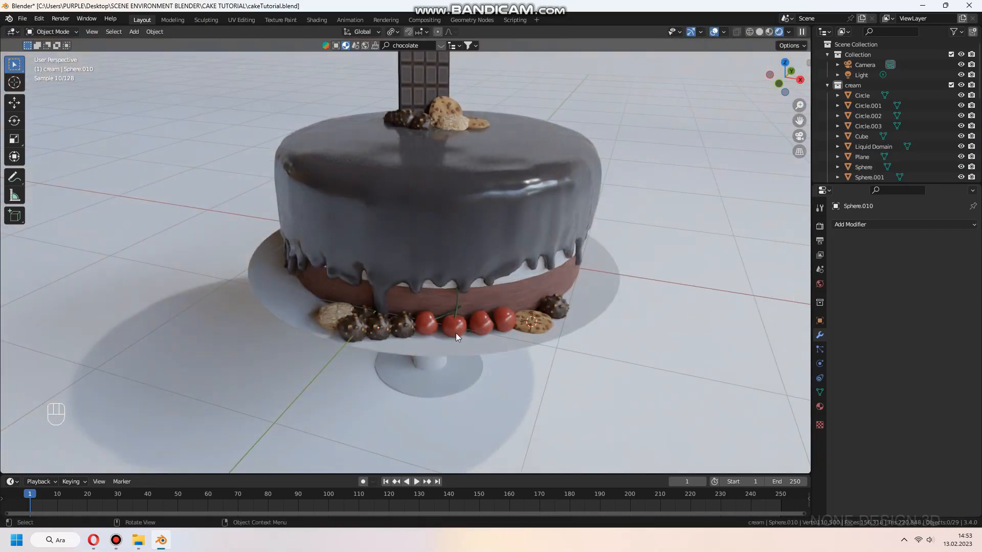
key(a)
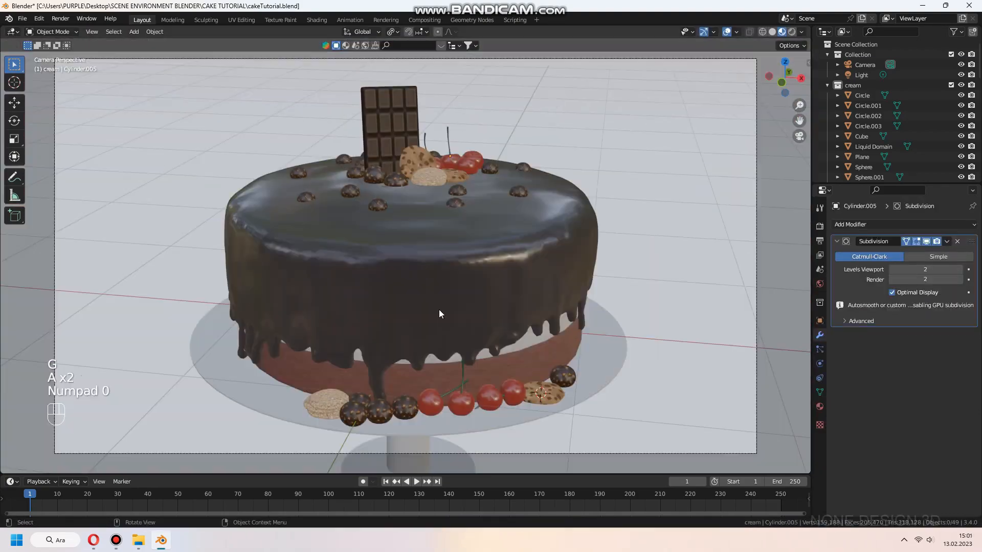
Add a cube, scale it down to a tiny size and raise it along Z above the glaze.
middle_drag(438, 308, 403, 230)
key(shift+a)
mouse_move(402, 230)
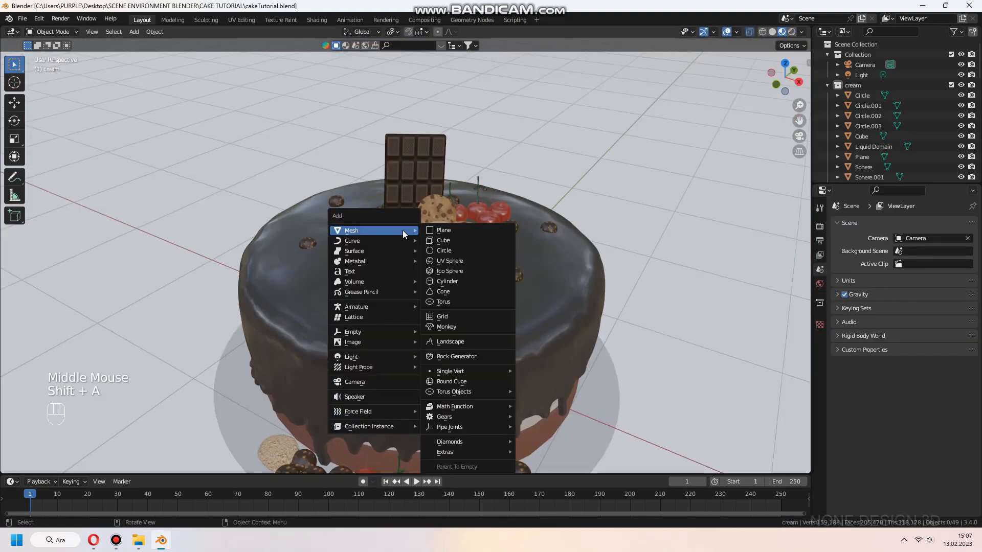
click(447, 245)
key(s)
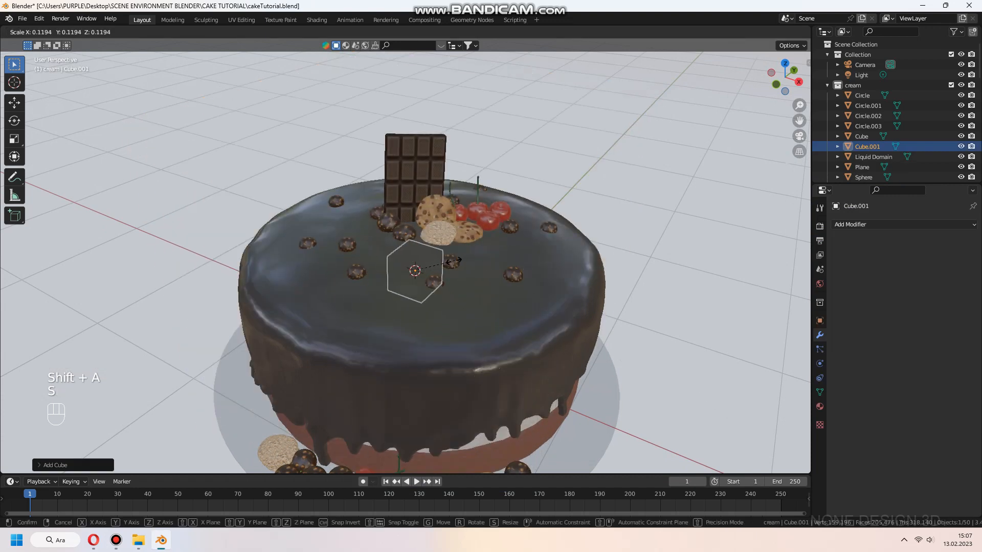
click(419, 275)
key(g)
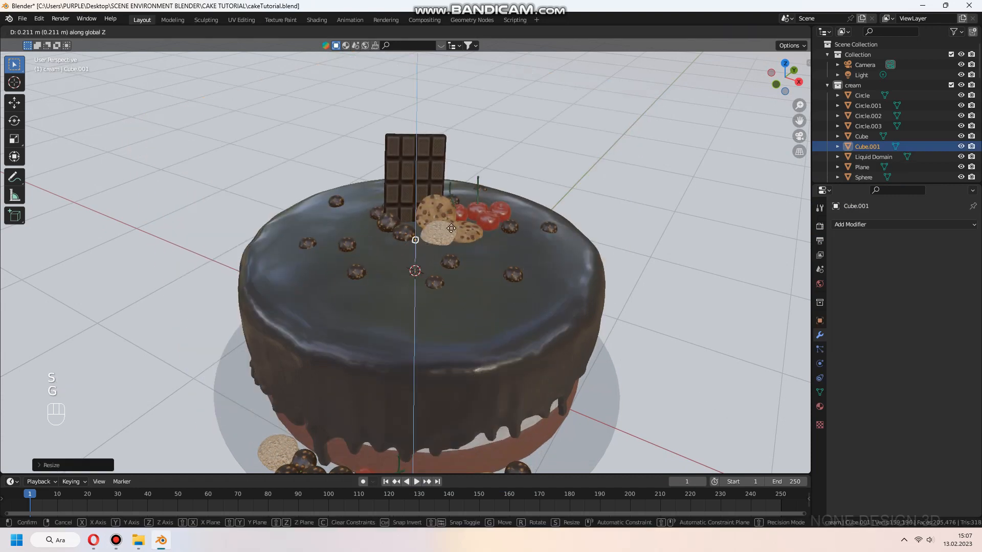
click(447, 214)
Shrink the cube further and stretch it along X into a thin sprinkle-shaped bar.
key(KP_Decimal)
scroll(448, 212, down, 5)
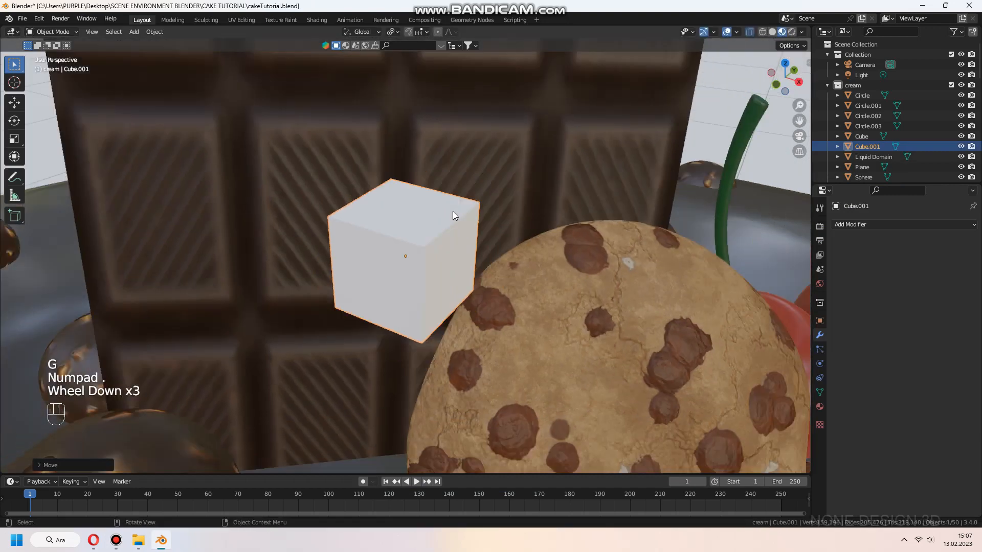
middle_drag(474, 248, 426, 261)
key(s)
click(427, 247)
scroll(456, 264, up, 3)
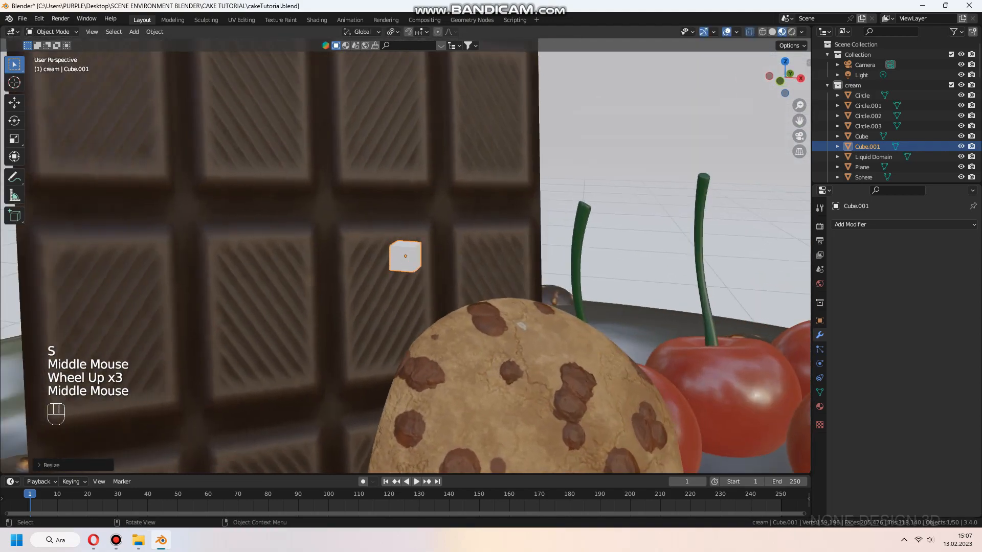
key(s)
key(x)
click(577, 277)
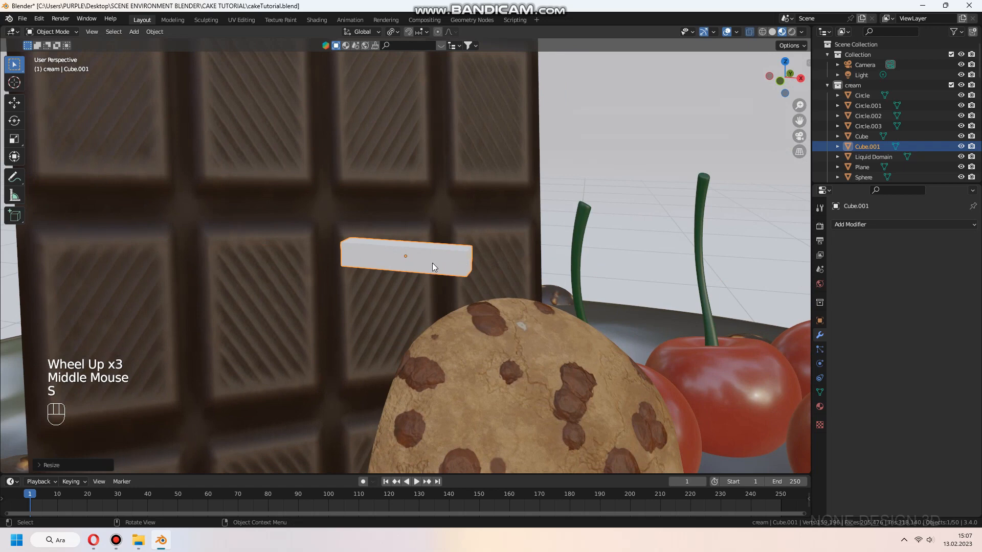
Apply the thin bar's transforms and set its origin to its geometry.
key(ctrl+a)
click(406, 292)
right_click(394, 297)
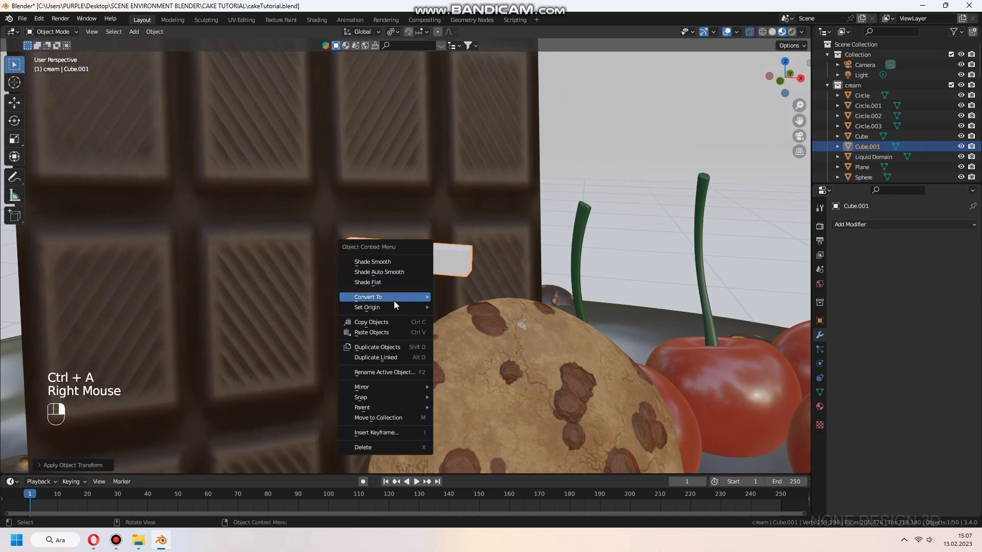
mouse_move(398, 307)
click(458, 318)
Add a Subdivision Surface modifier to the bar with a viewport level of 2.
scroll(456, 288, up, 2)
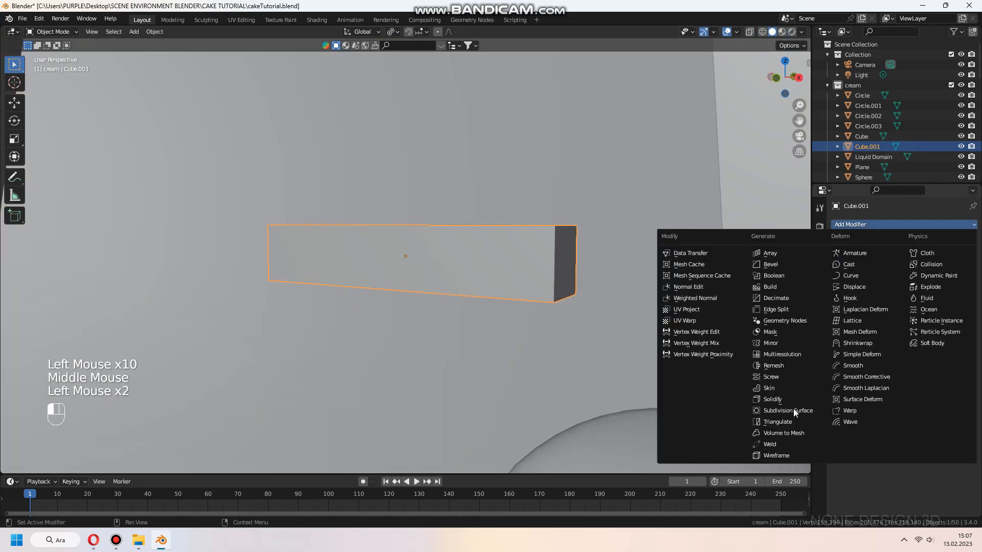
click(793, 411)
middle_drag(605, 299, 620, 327)
click(959, 269)
middle_drag(616, 258, 626, 291)
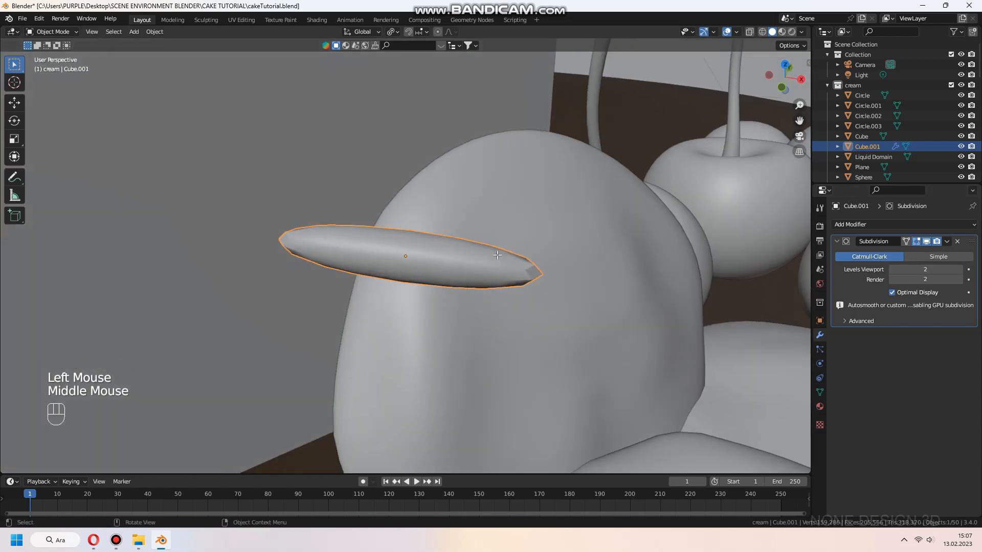
Add two loop cuts across the bar and spread them apart along X to shape a sprinkle with rounded ends.
key(Tab)
key(ctrl+r)
click(437, 268)
key(s)
key(x)
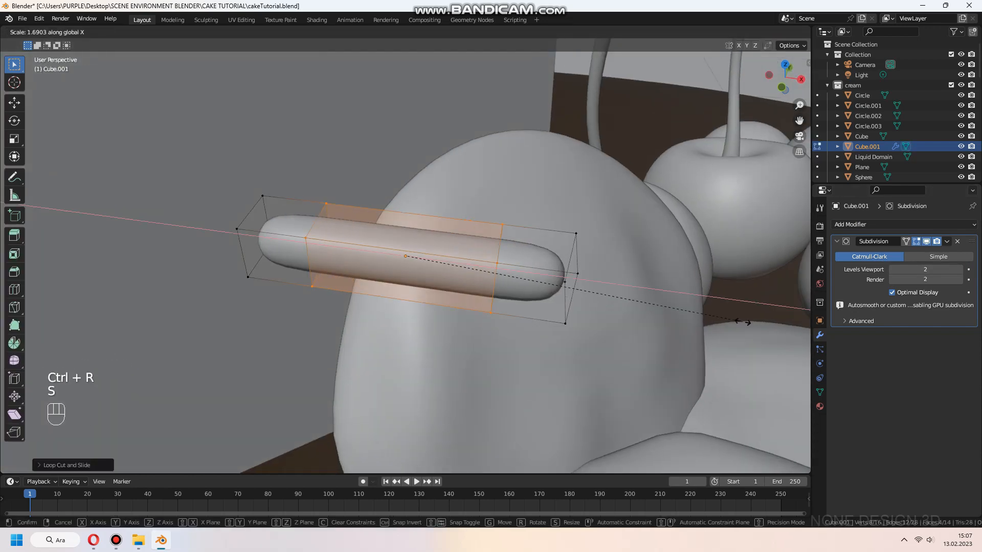
click(152, 361)
key(Tab)
Move the sprinkle along Y to the open area of the cake in front of the decorations.
middle_drag(197, 357, 467, 245)
scroll(353, 269, down, 1)
scroll(388, 283, up, 2)
scroll(494, 264, down, 8)
scroll(470, 299, up, 3)
scroll(489, 297, down, 1)
key(g)
key(y)
click(375, 281)
Check the sprinkle from the top and front views and switch the viewport to material preview.
mouse_move(382, 322)
middle_down()
mouse_move(477, 265)
mouse_move(481, 297)
middle_up()
key(KP_7)
key(KP_1)
scroll(483, 292, up, 5)
shift+middle_drag(486, 266, 493, 287)
click(782, 32)
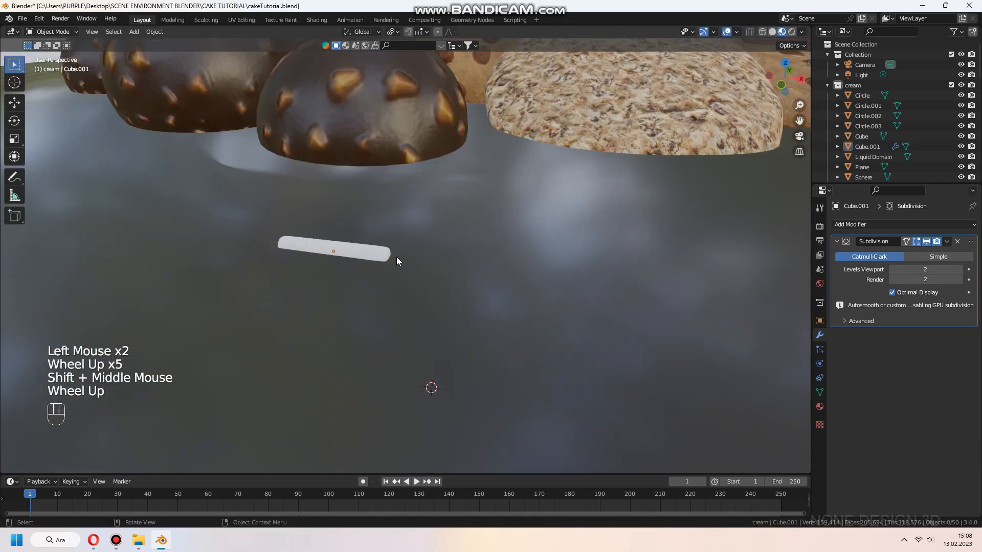
scroll(397, 257, down, 5)
Save the file, give the sprinkle the Chocolate 01 material and link a lighter chocolate preset to the shader's Color input.
click(836, 241)
key(ctrl+s)
click(346, 45)
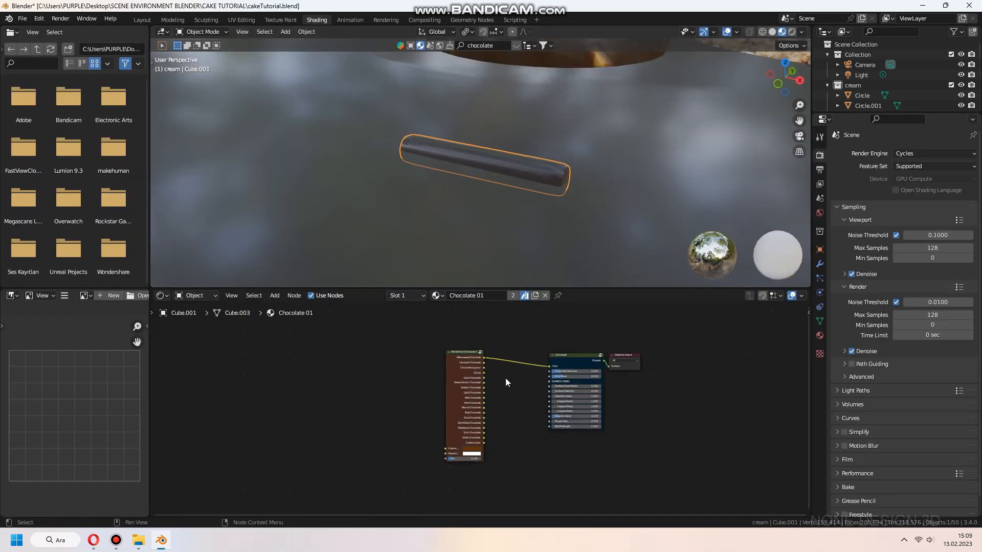
scroll(505, 378, up, 3)
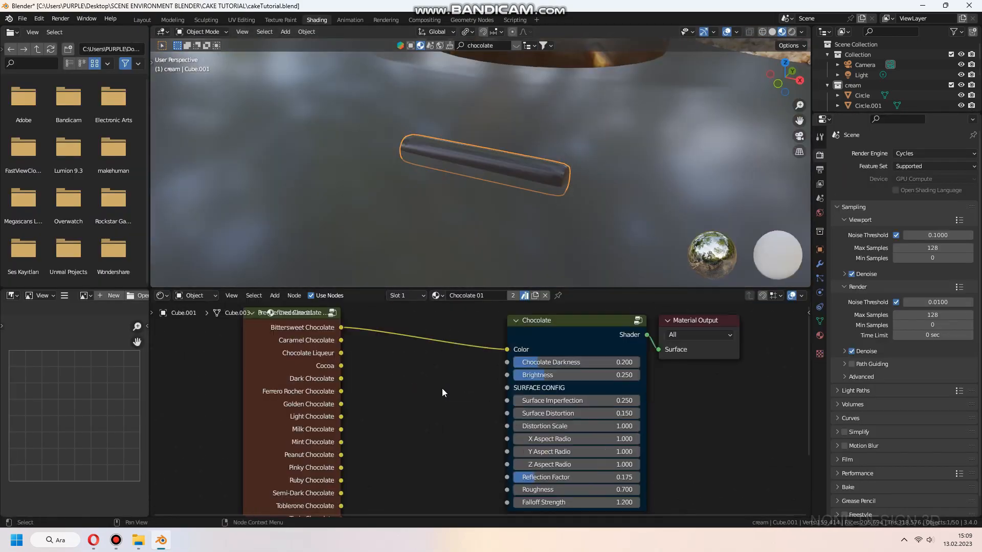
drag(378, 415, 500, 365)
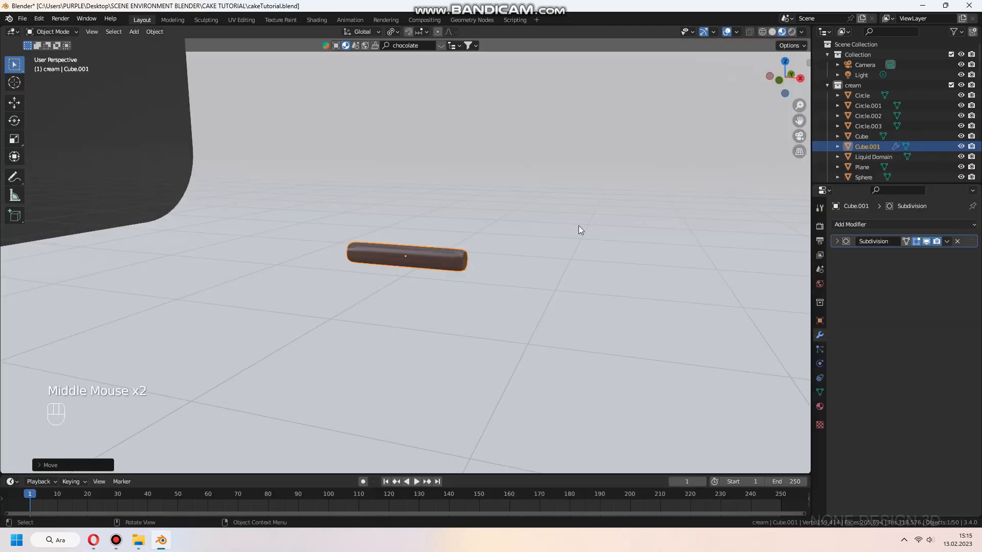
Rename the sprinkle object as mix.
double_click(868, 105)
text(mix)
key(Return)
Select the cake's chocolate glaze and save the file.
scroll(455, 268, down, 10)
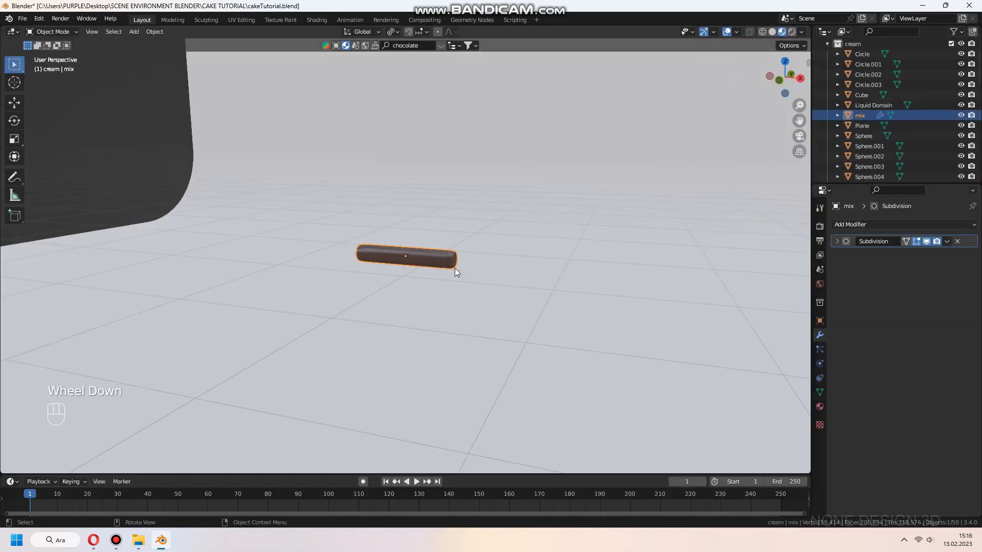
shift+middle_drag(455, 268, 513, 352)
scroll(432, 322, down, 2)
click(570, 326)
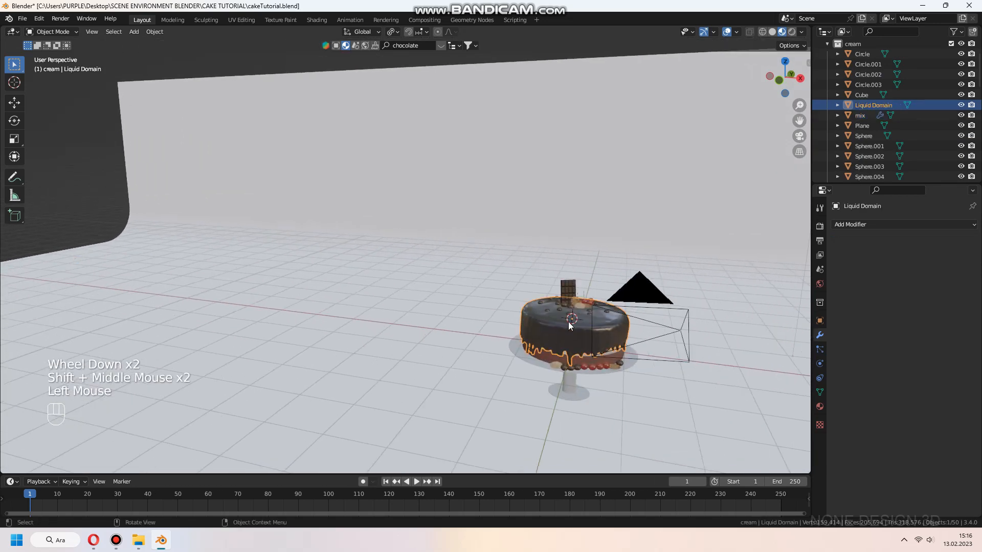
key(KP_Decimal)
middle_drag(567, 322, 534, 338)
key(ctrl+s)
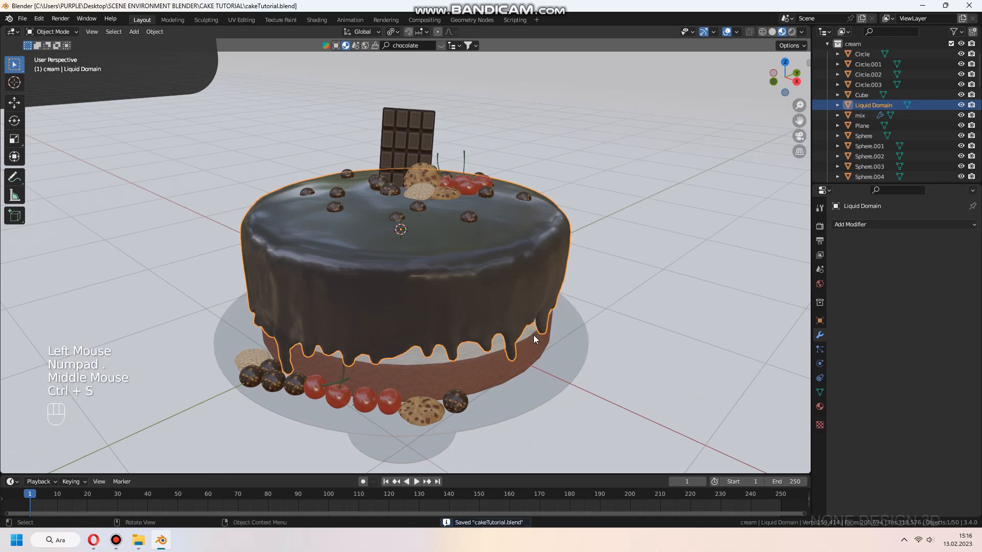
Add a Hair particle system to the chocolate glaze with a number of 830 and a hair length of 0.08 m.
click(819, 349)
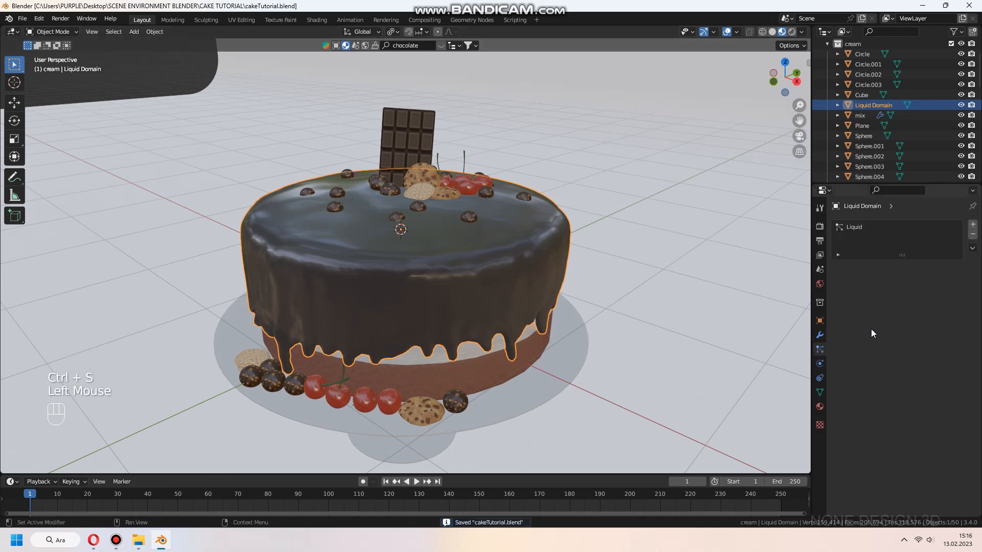
click(819, 364)
click(818, 350)
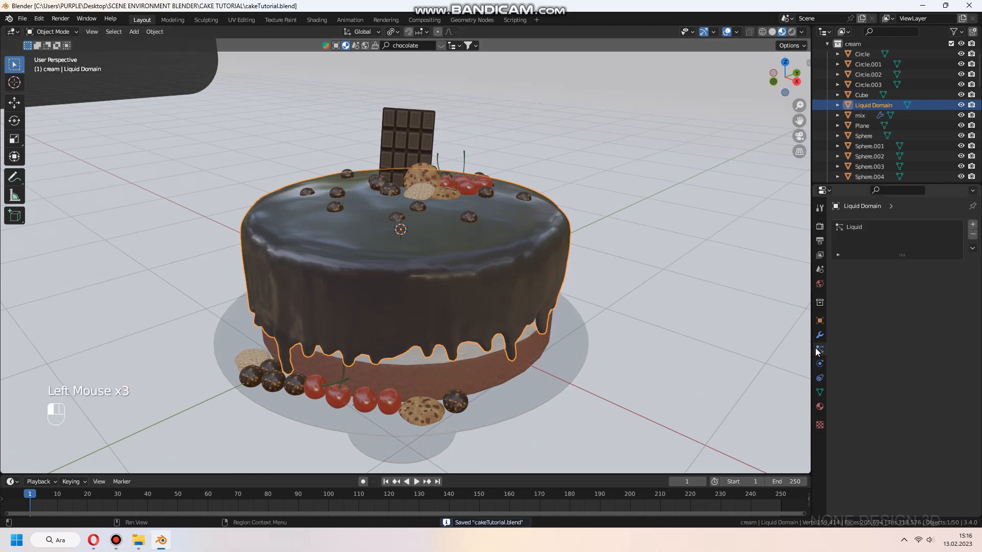
click(972, 226)
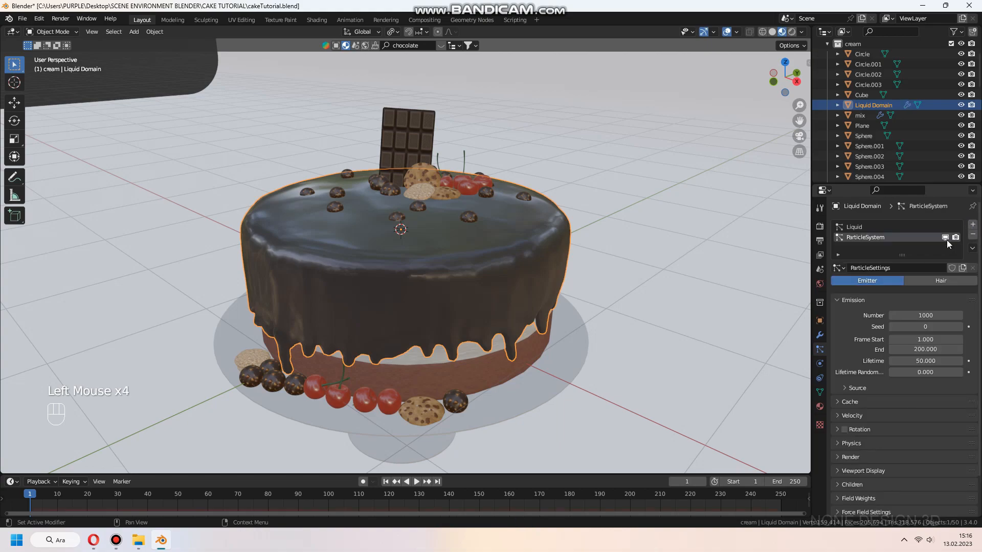
click(927, 280)
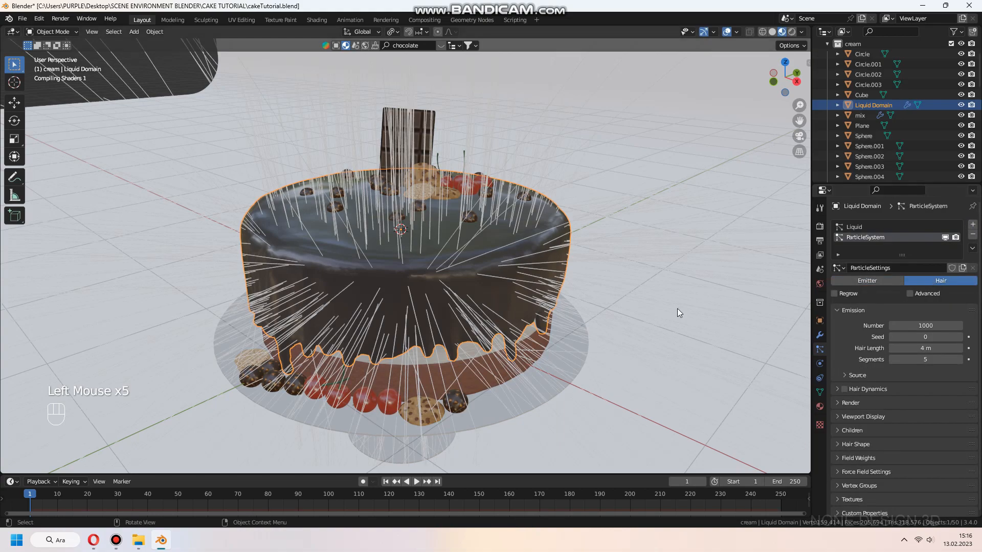
middle_drag(677, 309, 647, 302)
drag(944, 327, 851, 373)
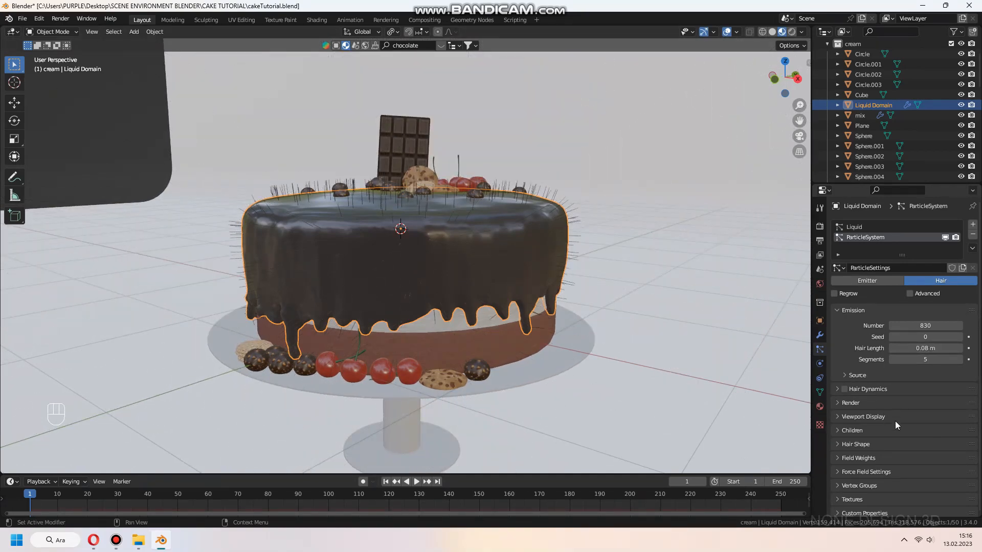
Render the glaze's hair particles as Object with mix as the instance object.
click(839, 403)
scroll(854, 379, down, 2)
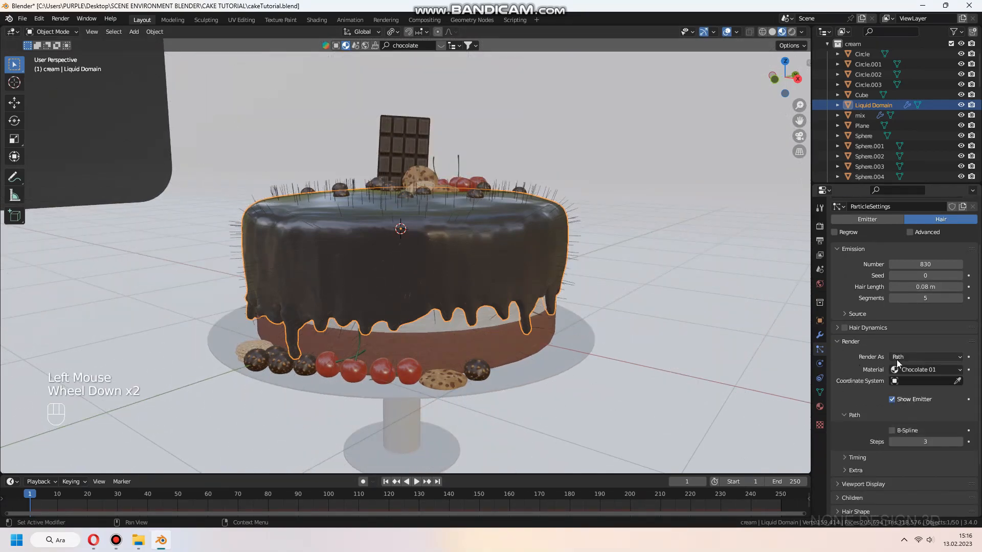
click(905, 357)
click(910, 391)
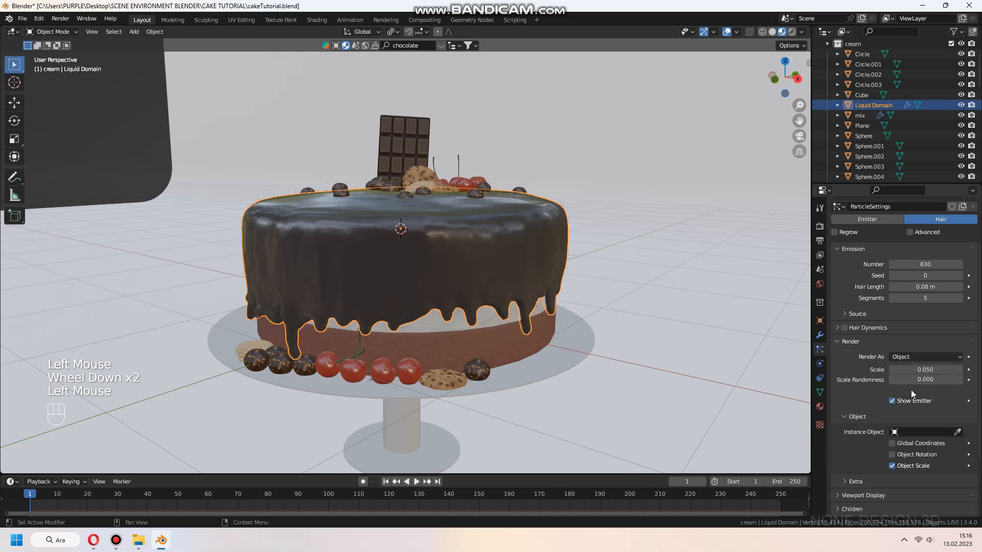
click(917, 432)
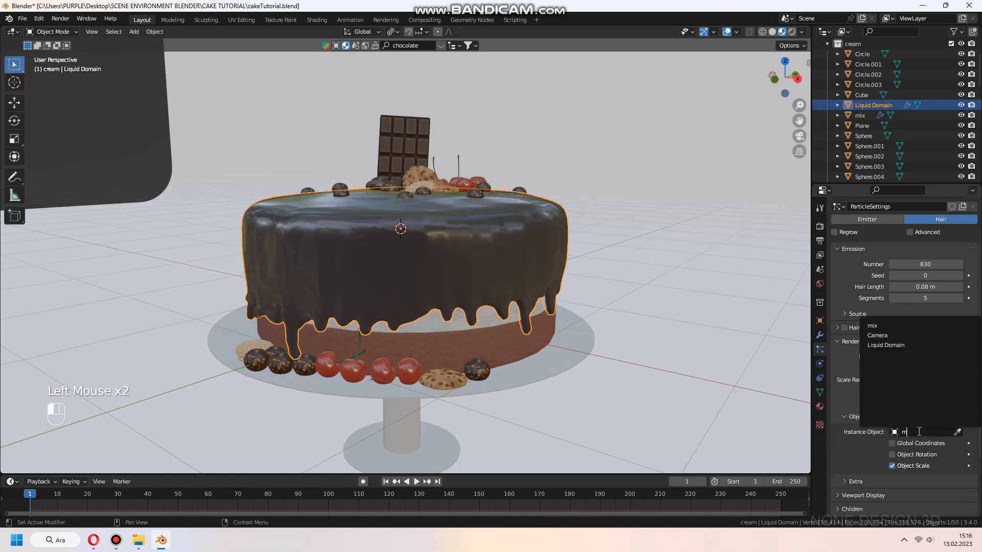
text(mix)
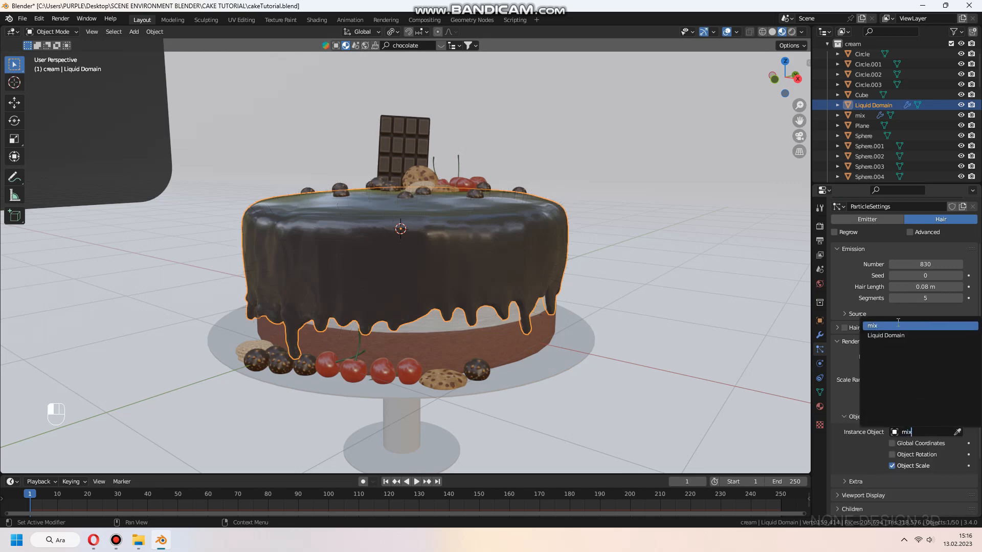
click(896, 326)
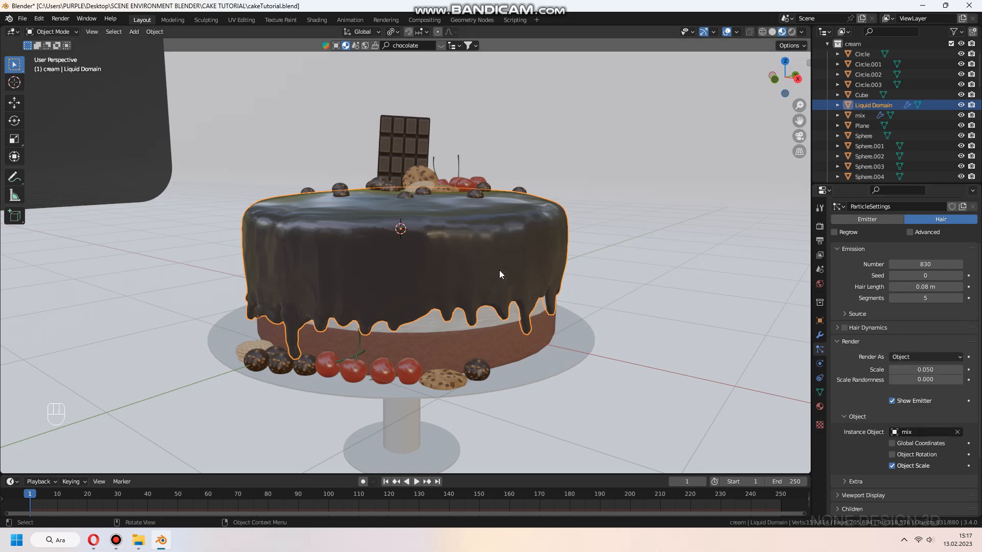
Increase the hair length of the glaze's particle system to 9.07 m.
middle_drag(499, 275, 601, 282)
scroll(524, 286, up, 3)
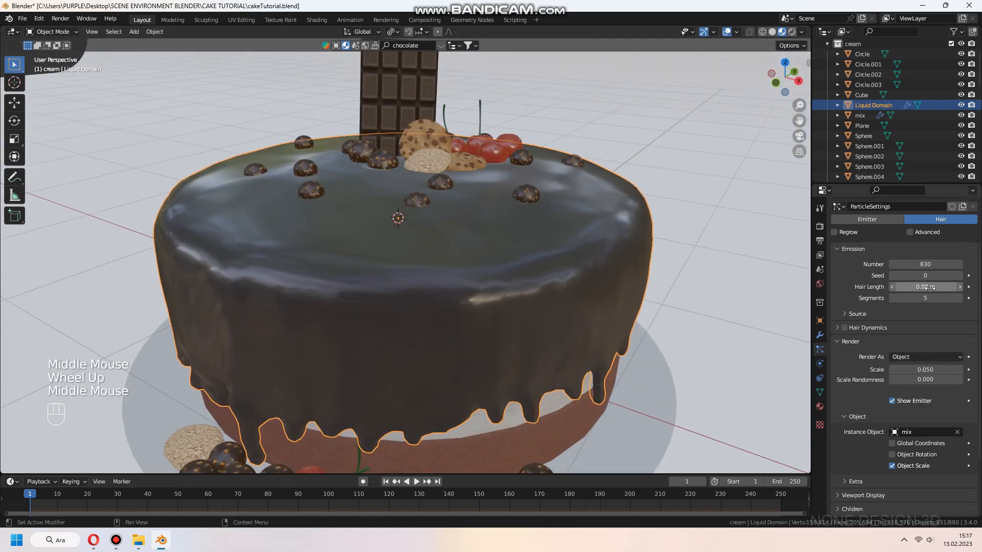
drag(929, 287, 956, 287)
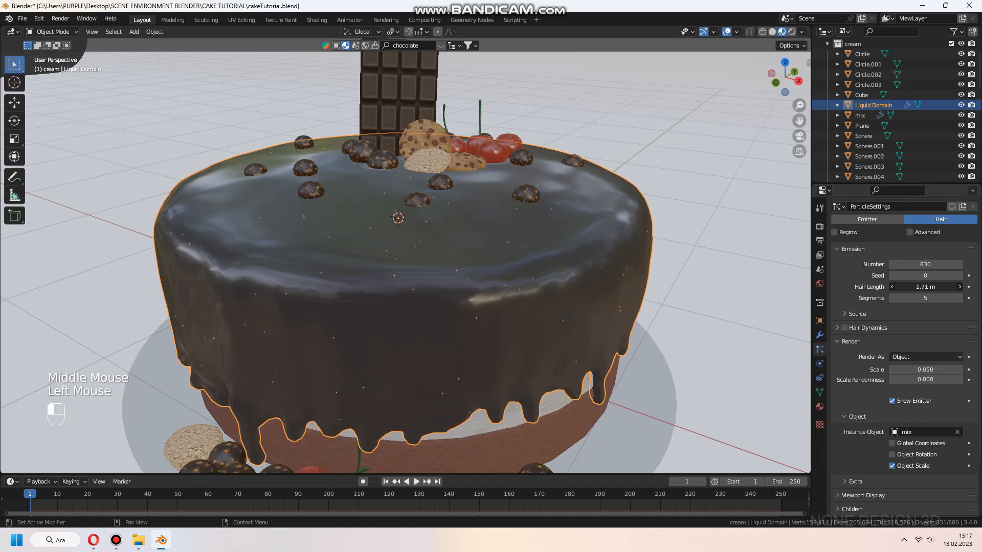
middle_drag(566, 273, 557, 297)
scroll(528, 265, up, 2)
key(a)
key(a)
click(557, 301)
scroll(557, 301, down, 2)
drag(925, 286, 936, 286)
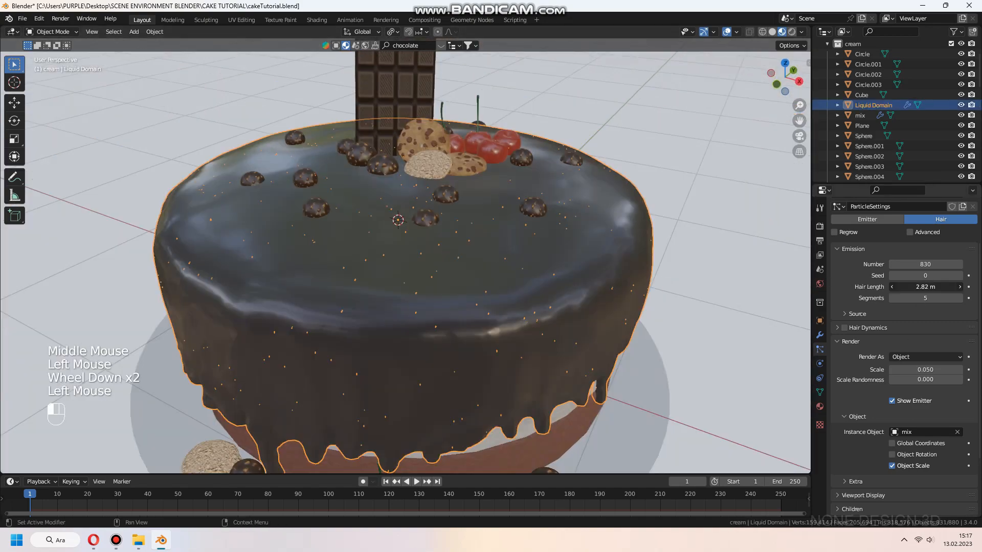
Set the sprinkle particles' render scale to 0.070 and scale randomness to 0.531.
scroll(532, 287, down, 1)
middle_drag(533, 323, 534, 300)
scroll(532, 287, up, 1)
middle_drag(534, 300, 537, 311)
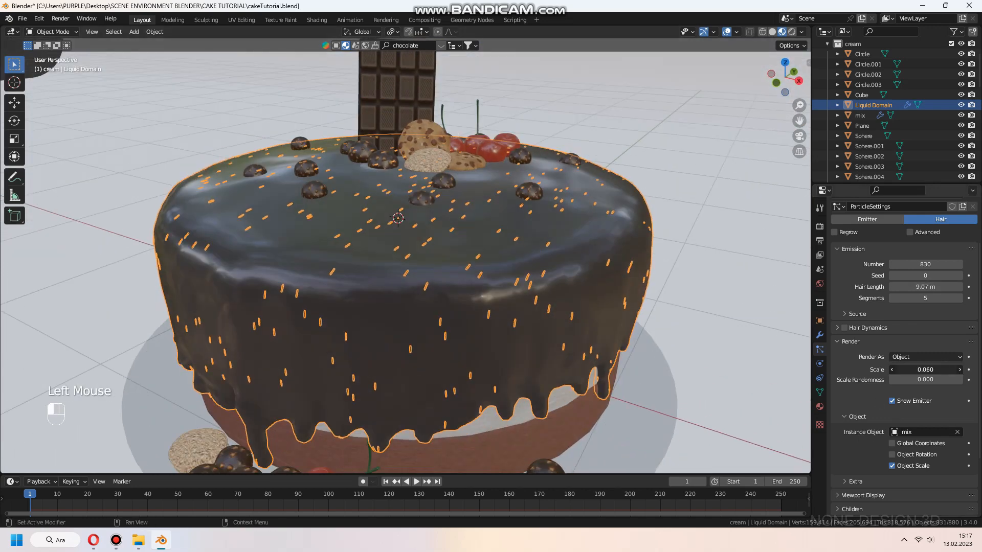
drag(925, 370, 929, 369)
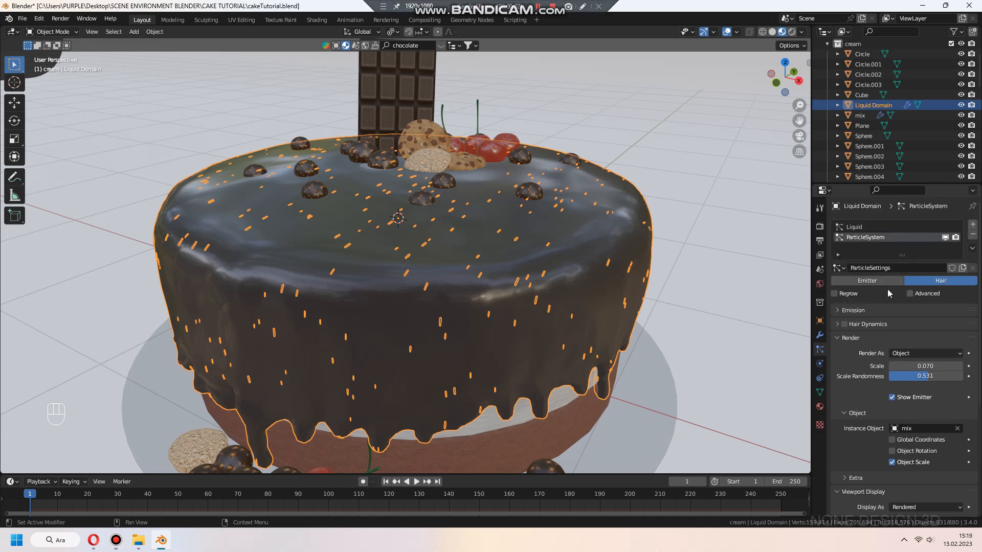
Enable Advanced and Rotation for the hair particles and set their orientation axis to Normal.
click(909, 294)
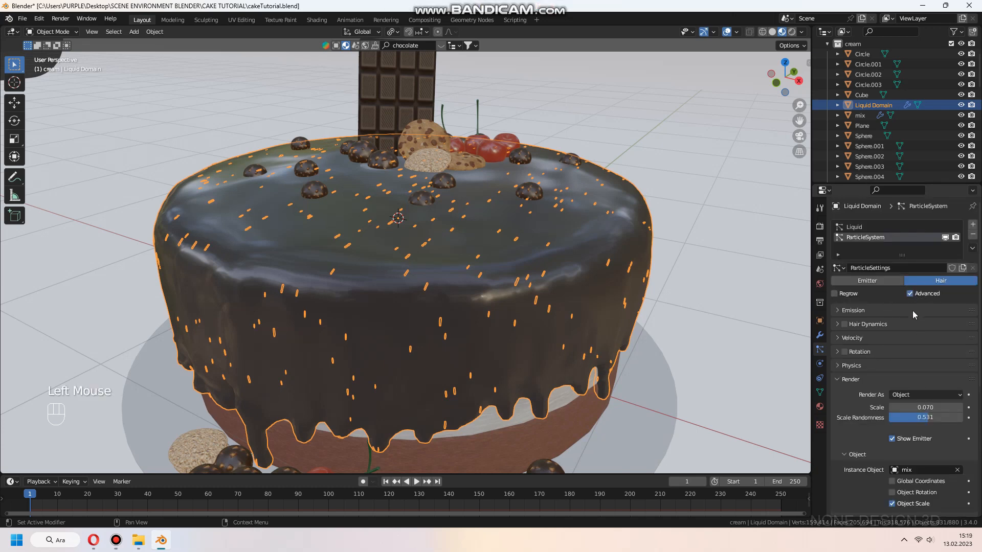
click(844, 351)
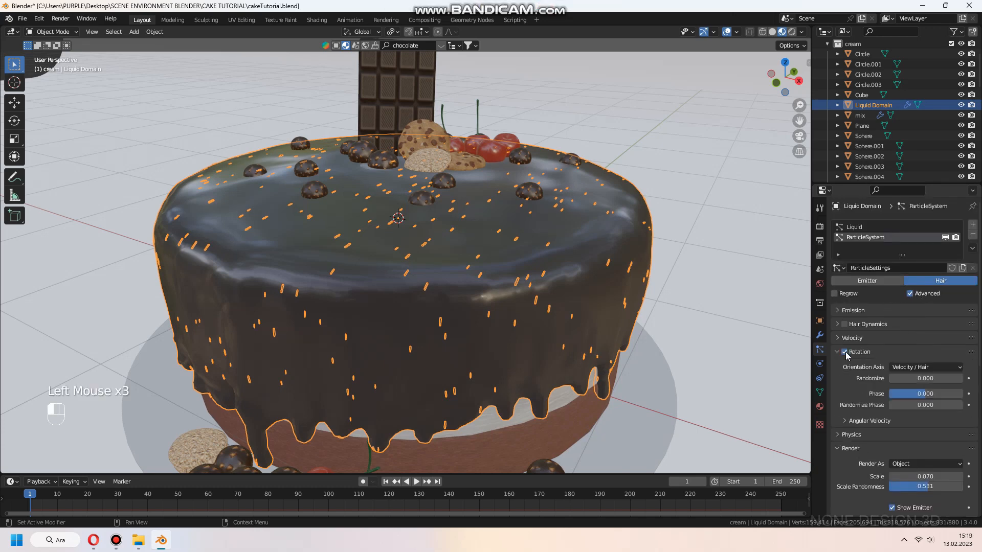
scroll(854, 393, down, 2)
click(916, 326)
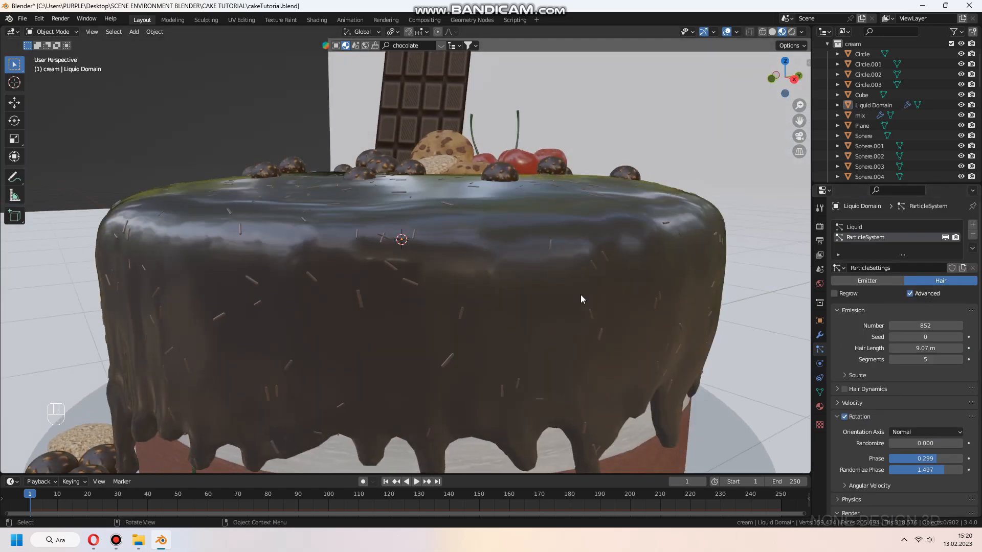
Set the particles' Randomize Phase to 1.401 and their render scale to 0.090.
middle_drag(580, 295, 581, 305)
mouse_move(904, 443)
mouse_down()
mouse_move(931, 444)
mouse_move(895, 443)
mouse_up()
scroll(863, 385, down, 3)
drag(923, 397, 923, 408)
middle_drag(597, 262, 619, 287)
scroll(619, 287, down, 1)
Preview the sprinkled cake through the camera with rendered shading.
key(KP_0)
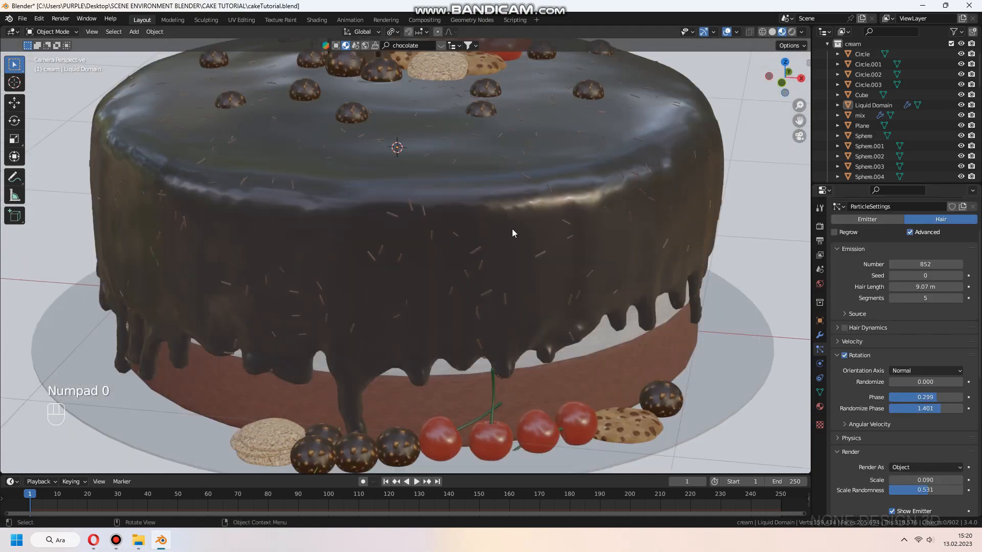
scroll(511, 229, down, 4)
click(791, 31)
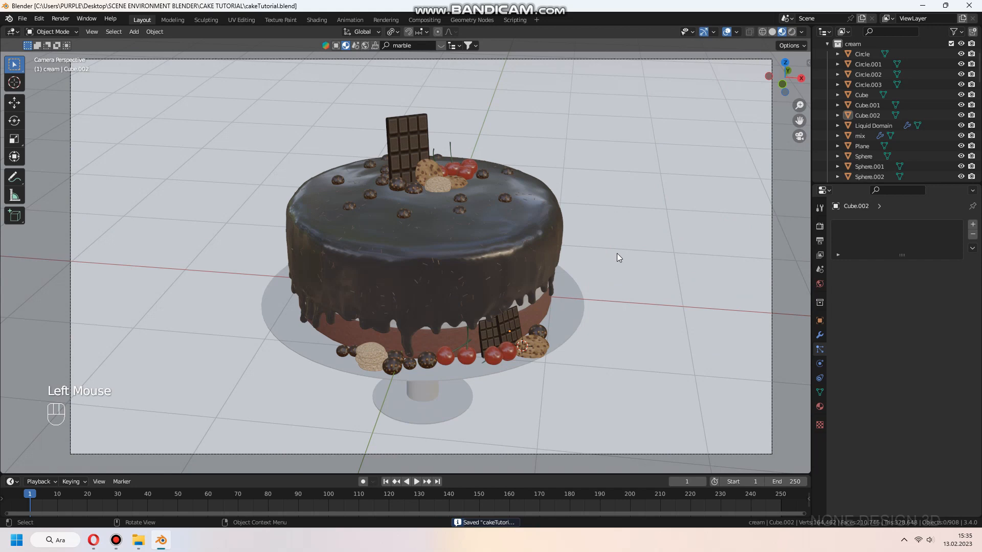
Search the material library for ceramic and apply Ceramic Glazed to the cake stand.
click(554, 317)
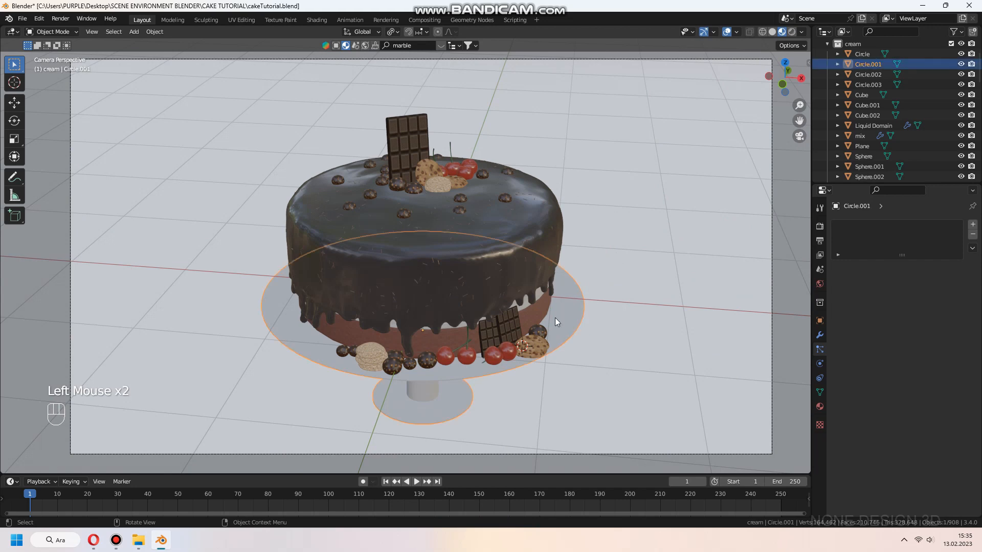
click(418, 46)
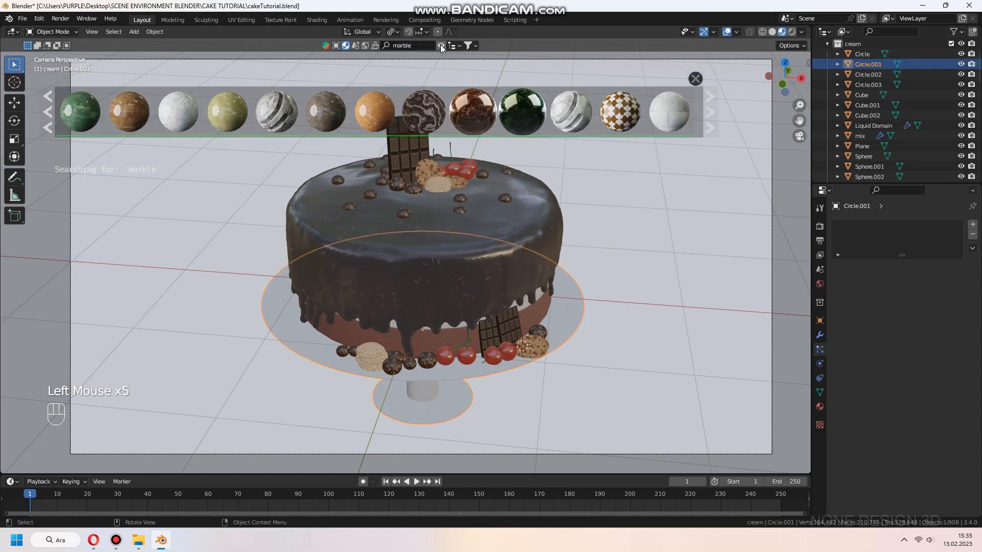
text(ceramic)
key(Return)
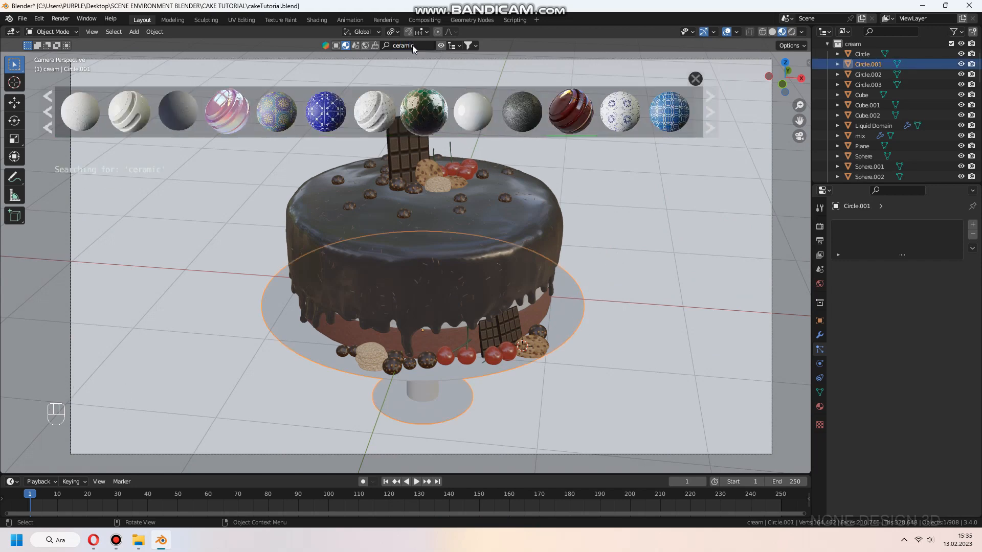
mouse_move(228, 116)
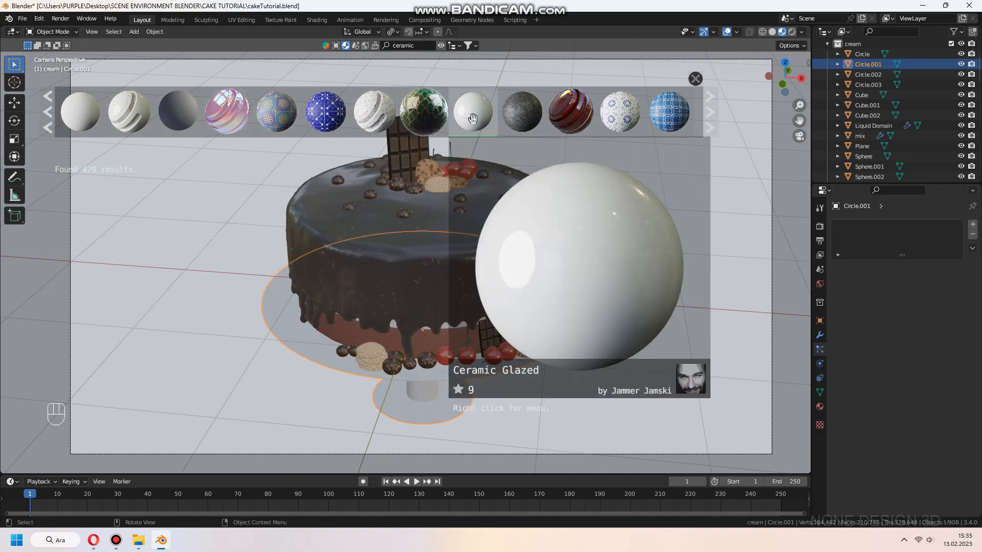
mouse_move(477, 113)
drag(477, 114, 566, 315)
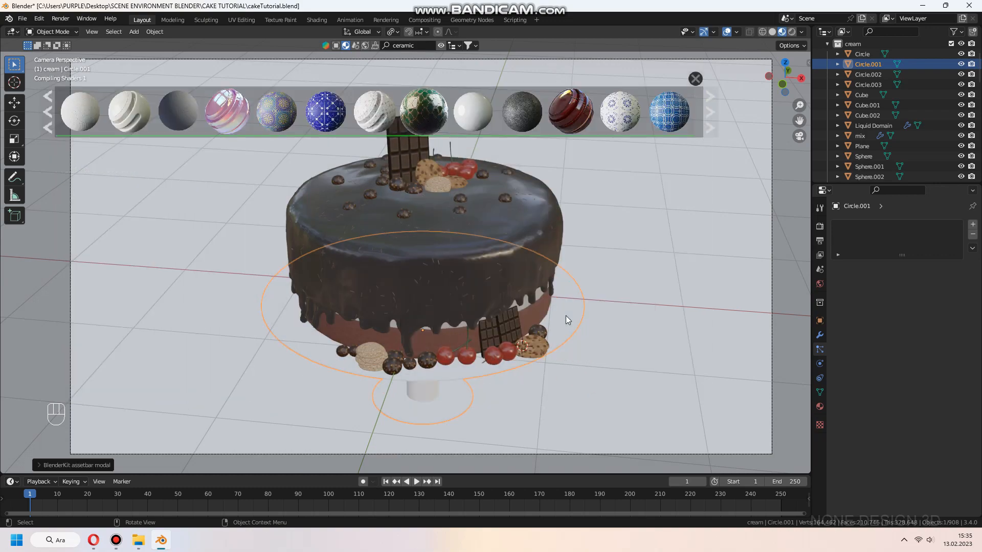
click(440, 46)
Raise the two stacked cookies at the base of the cake along Z so they sit on the plate.
scroll(552, 409, up, 3)
shift+middle_drag(552, 435, 499, 362)
middle_drag(659, 158, 615, 238)
click(478, 178)
shift+click(471, 168)
key(g)
key(z)
click(471, 145)
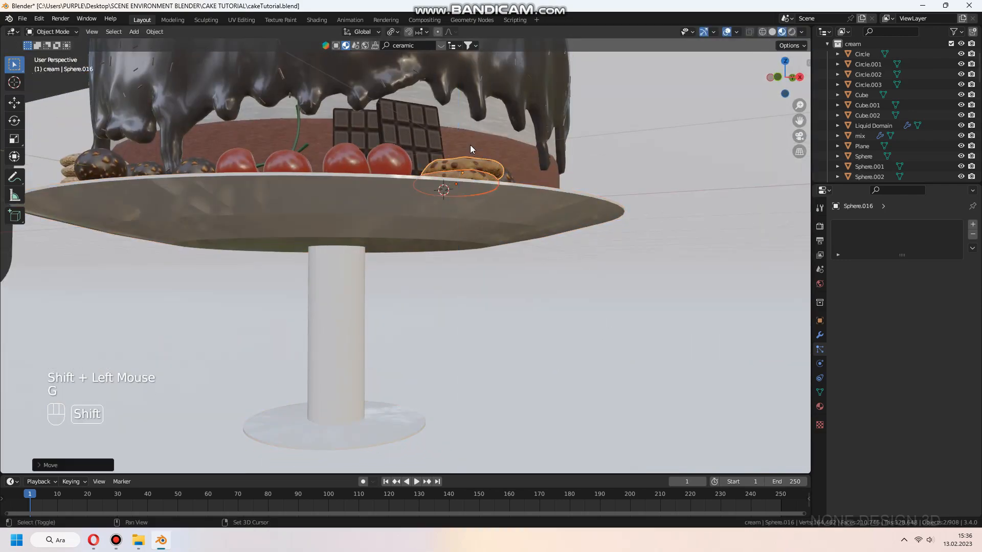
key(a)
key(a)
Add a cube and scale and position it as a large flat slab under the cake stand.
middle_drag(470, 146, 528, 281)
scroll(528, 280, down, 1)
scroll(528, 284, down, 3)
key(shift+a)
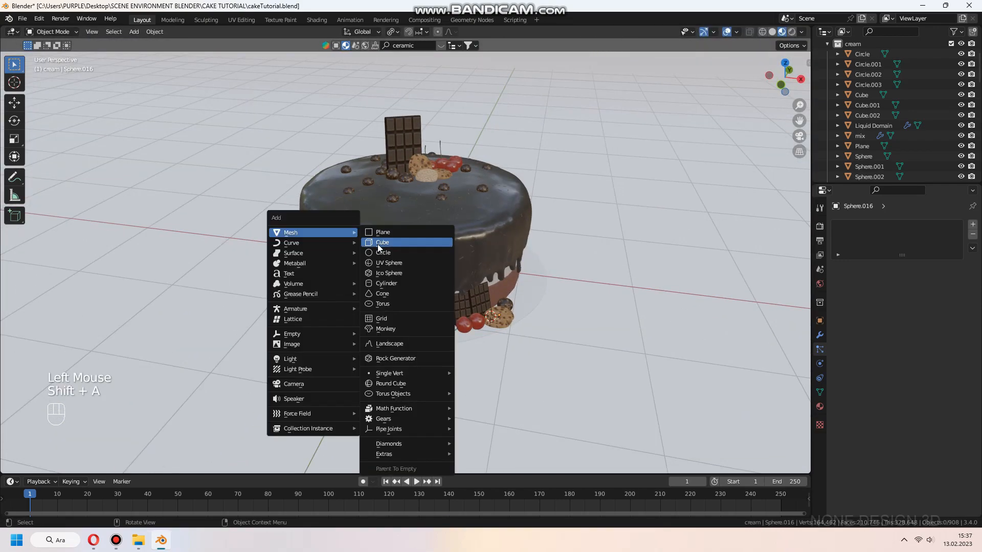
click(379, 244)
key(KP_7)
key(g)
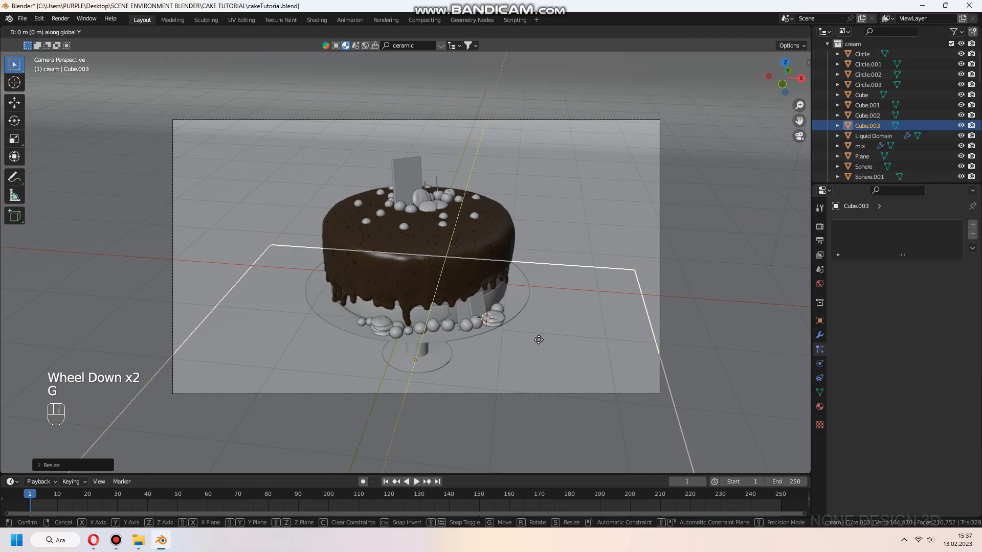
key(5)
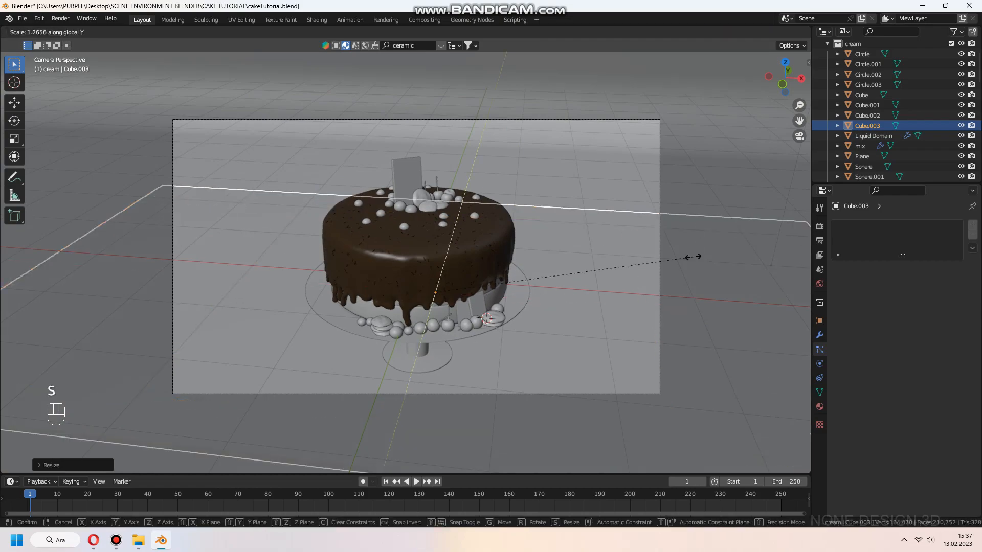
key(g)
Apply a white marble material to the slab and preview it rendered through the camera.
click(781, 32)
click(408, 45)
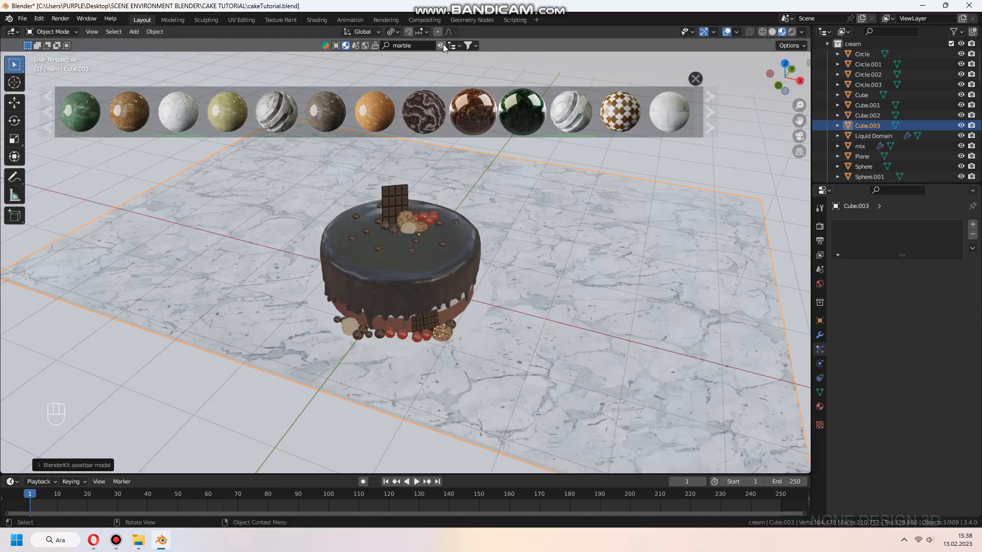
key(KP_0)
key(z)
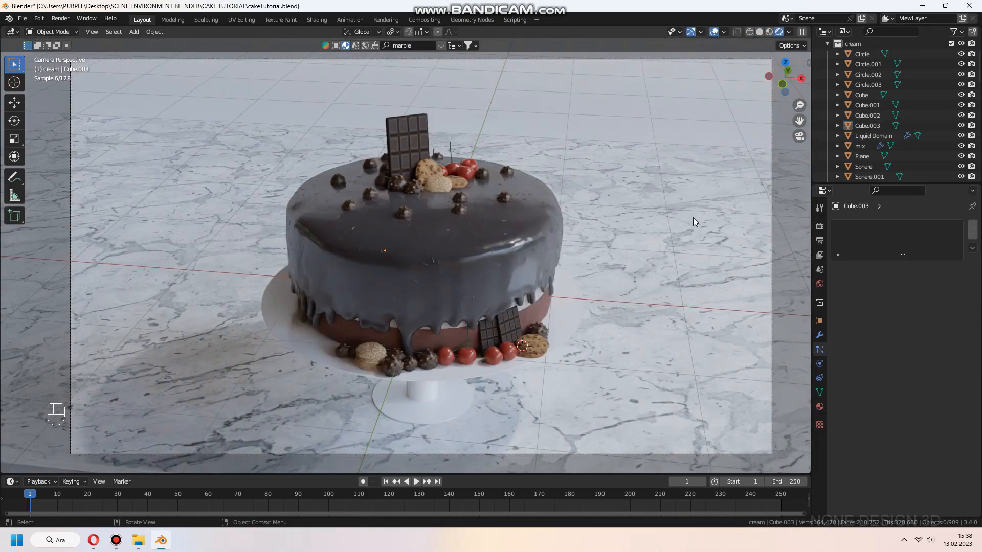
Save the file and shade the cake stand smooth with Auto Smooth at 30°.
scroll(646, 314, down, 2)
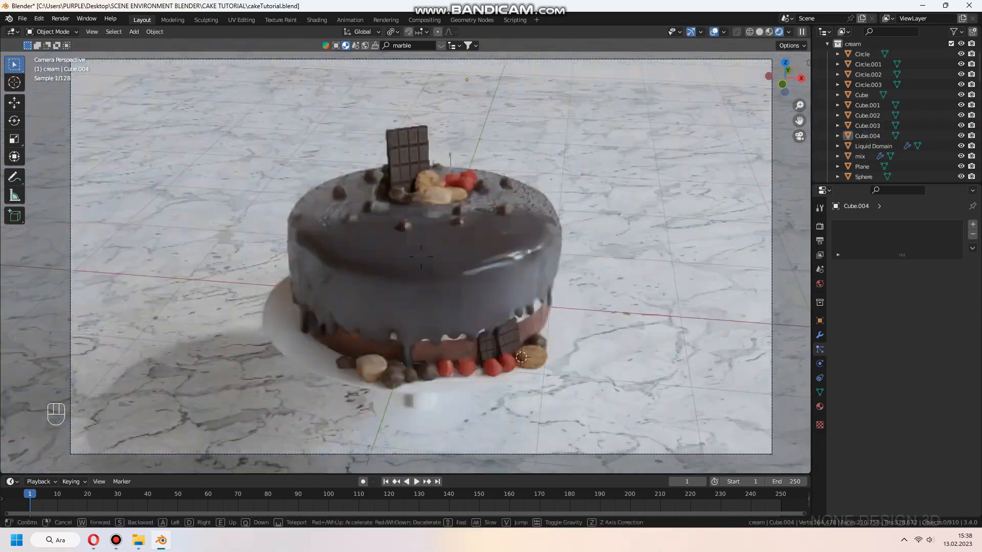
key(ctrl+s)
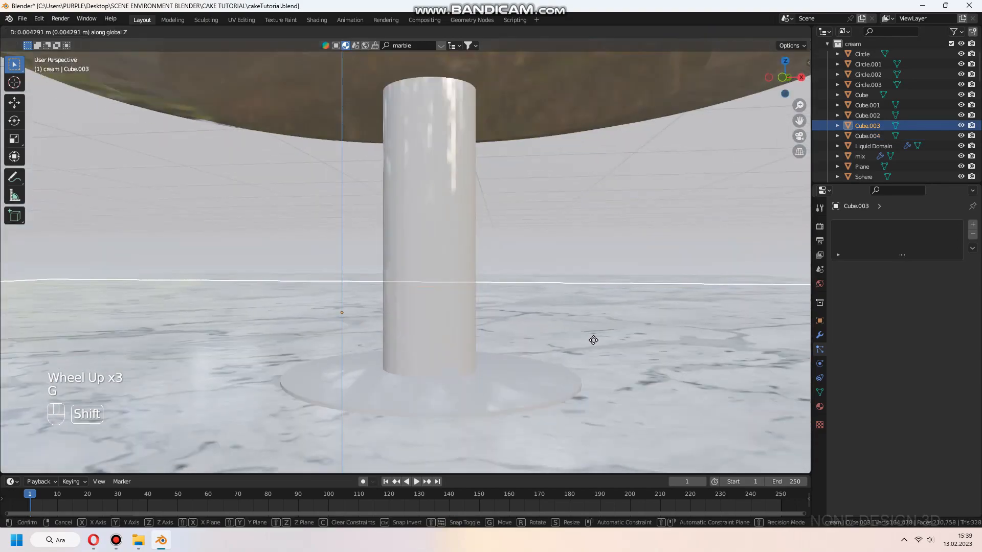
click(495, 292)
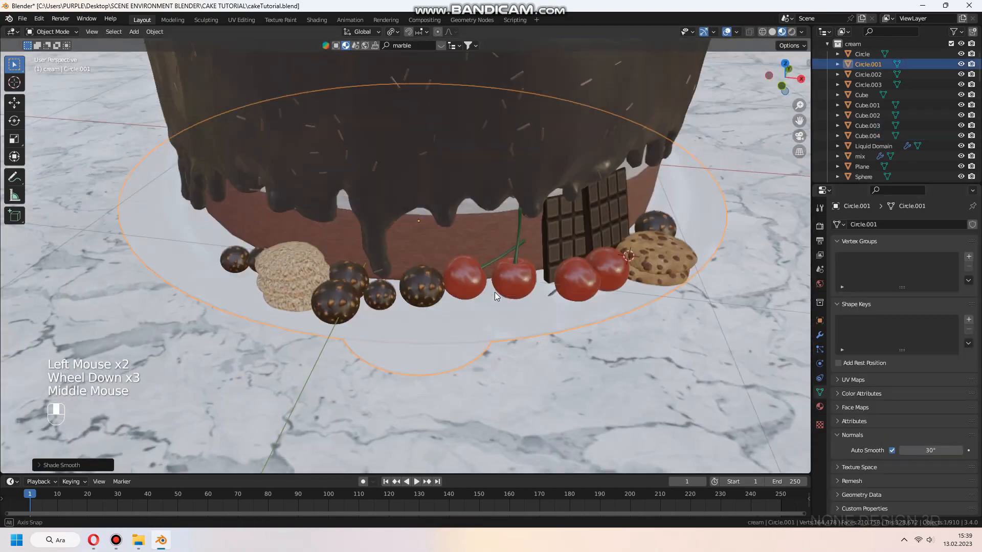
scroll(495, 293, down, 3)
key(z)
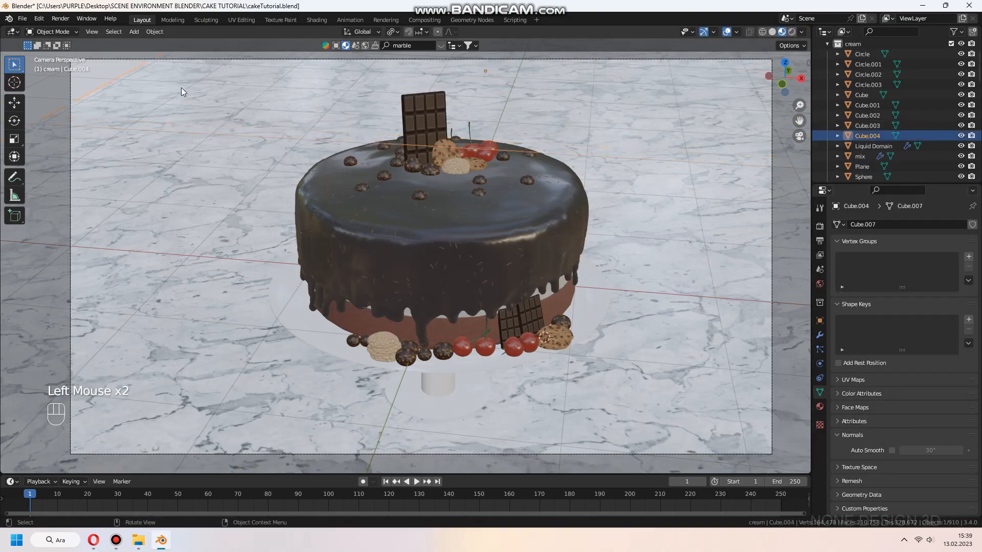
key(KP_0)
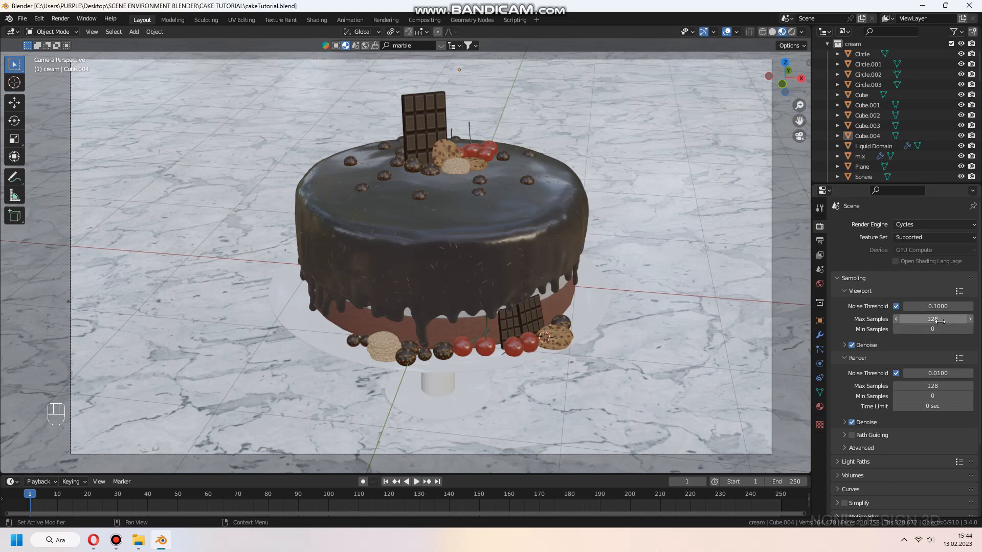
Set the Color Management look to High Contrast in the render settings.
scroll(868, 378, down, 6)
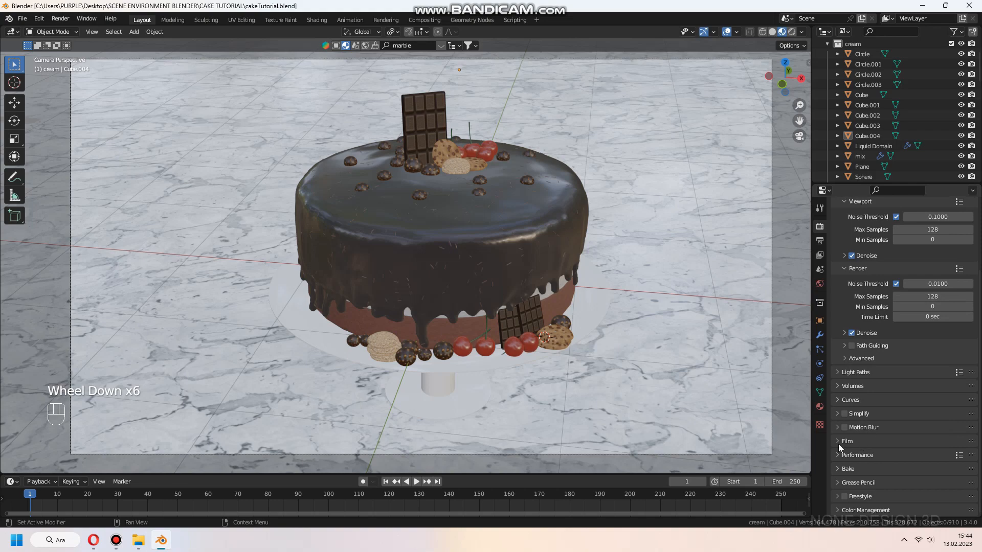
click(841, 511)
scroll(859, 481, down, 3)
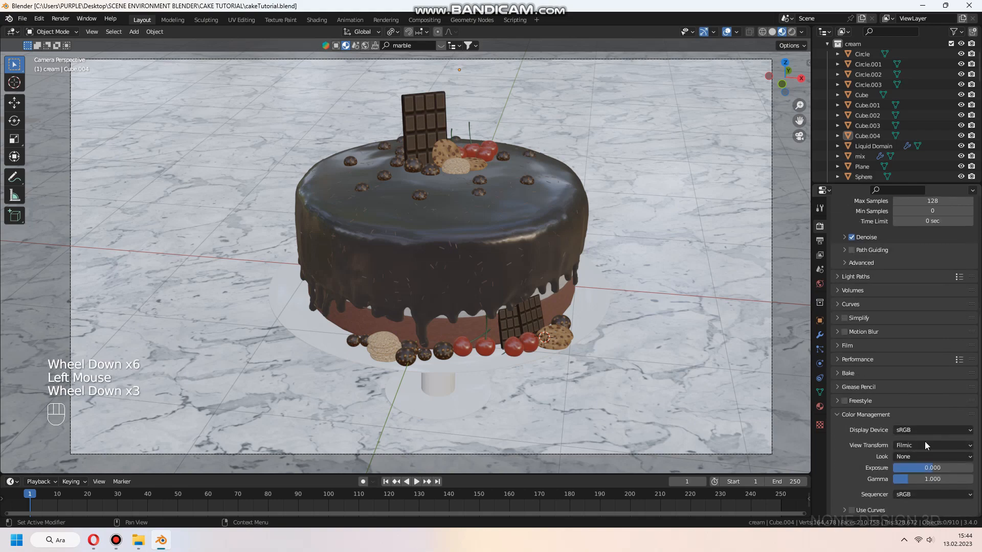
click(937, 456)
click(923, 422)
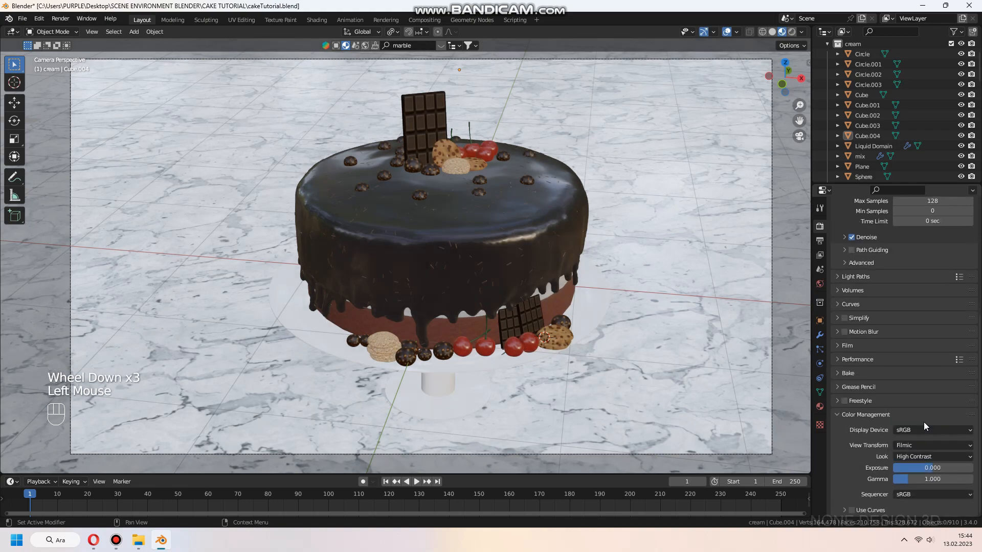
click(835, 413)
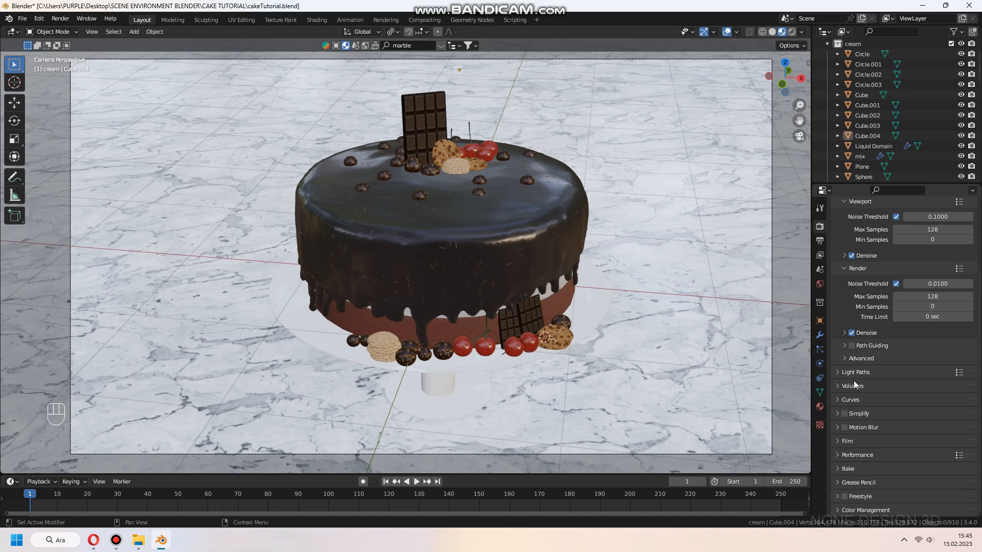
Set the output resolution to 3840 × 2160 px and save the file.
click(791, 32)
click(781, 32)
click(819, 241)
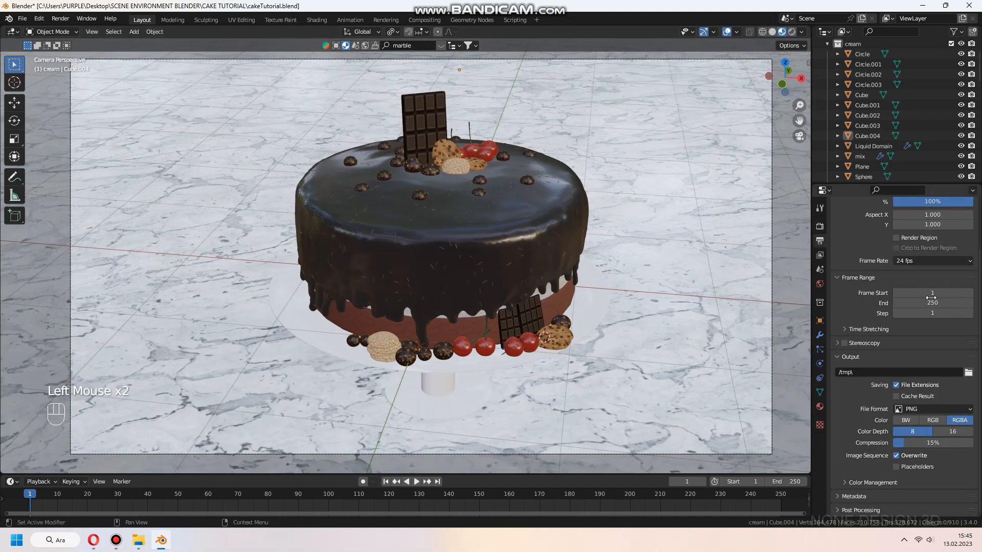
scroll(921, 256, up, 4)
double_click(941, 240)
text(*)
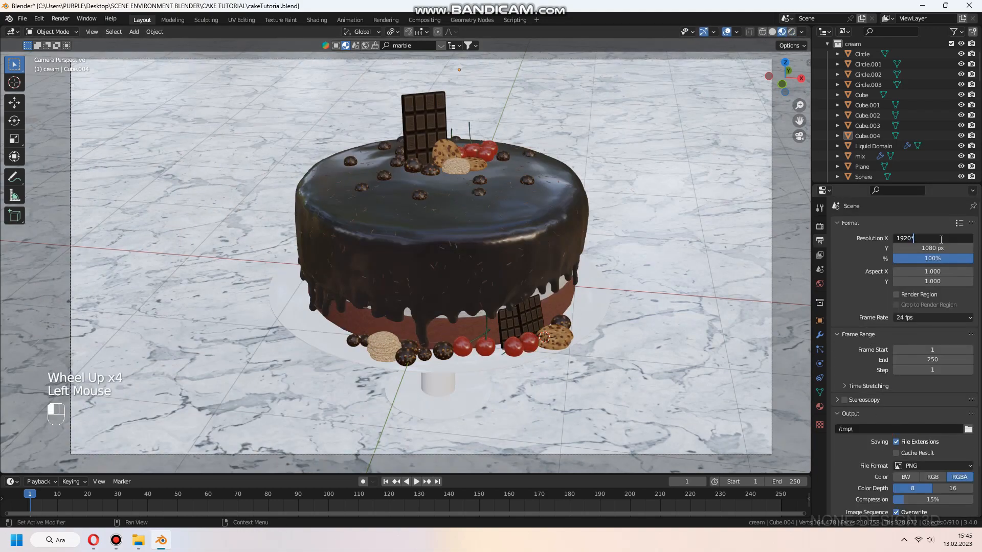
text(2)
key(Return)
double_click(943, 248)
text(*2)
key(Return)
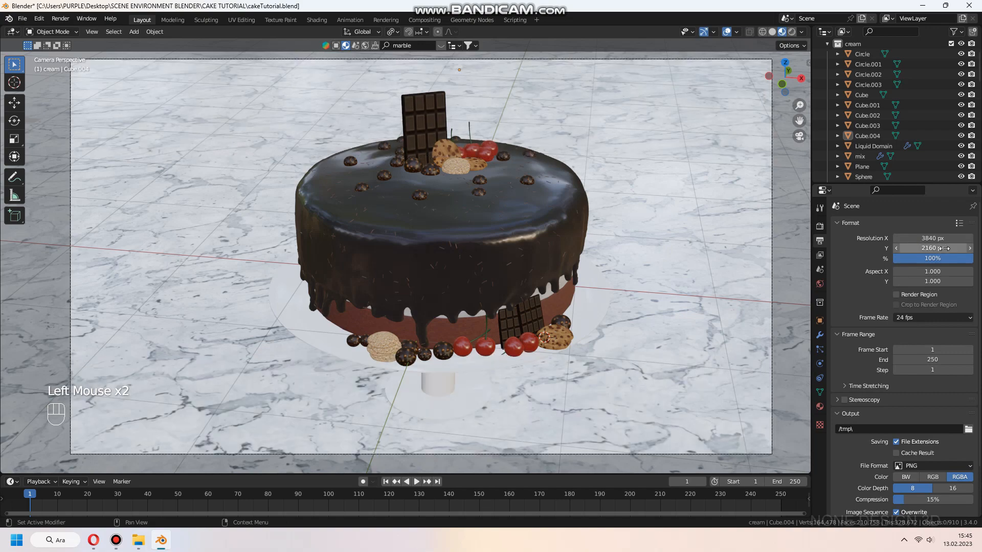
key(ctrl+s)
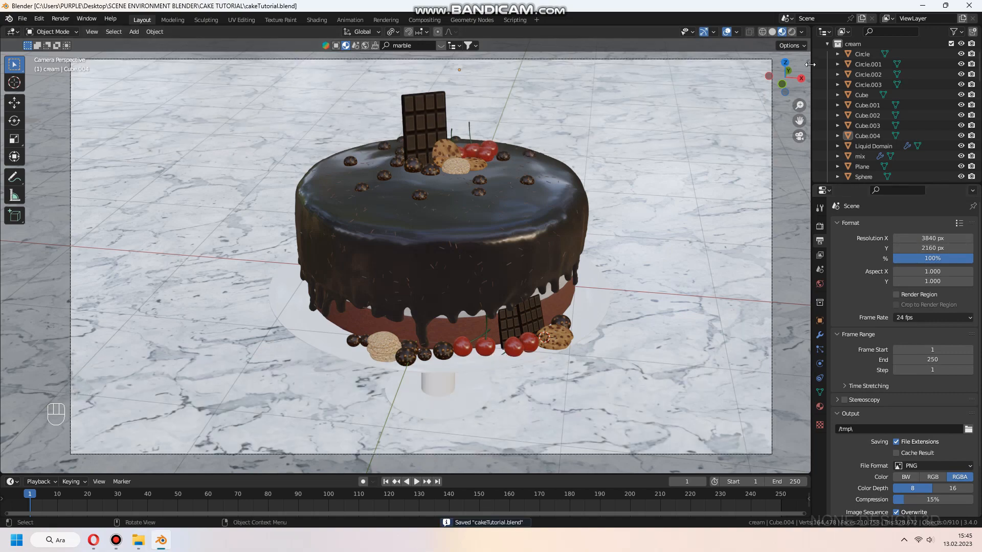
Preview the cake scene in rendered shading through the camera, and return to material preview.
scroll(845, 412, down, 4)
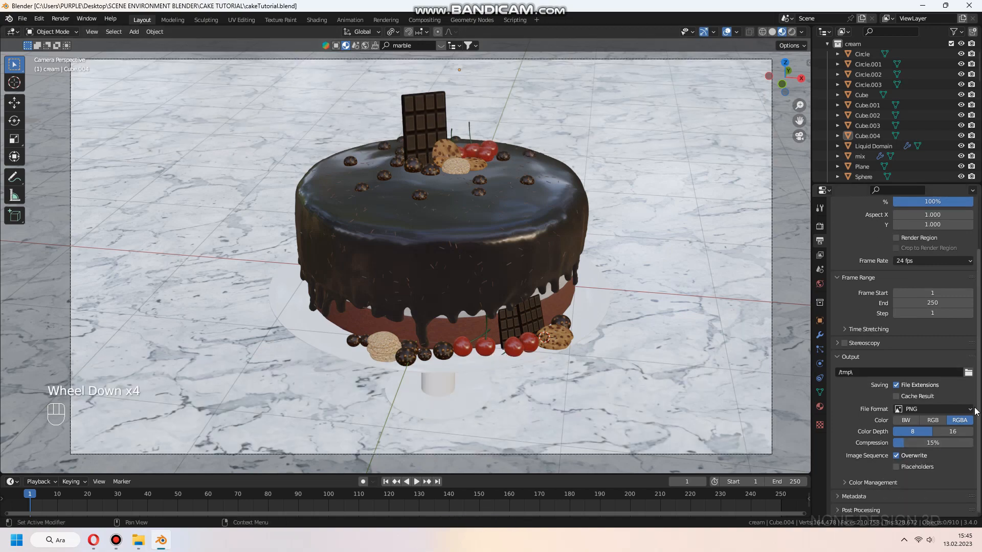
click(791, 32)
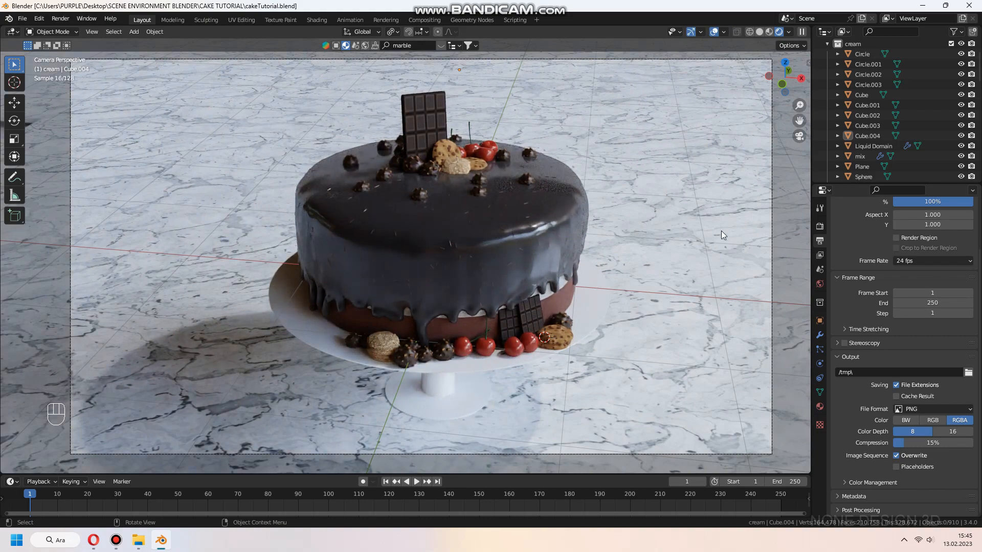
click(769, 32)
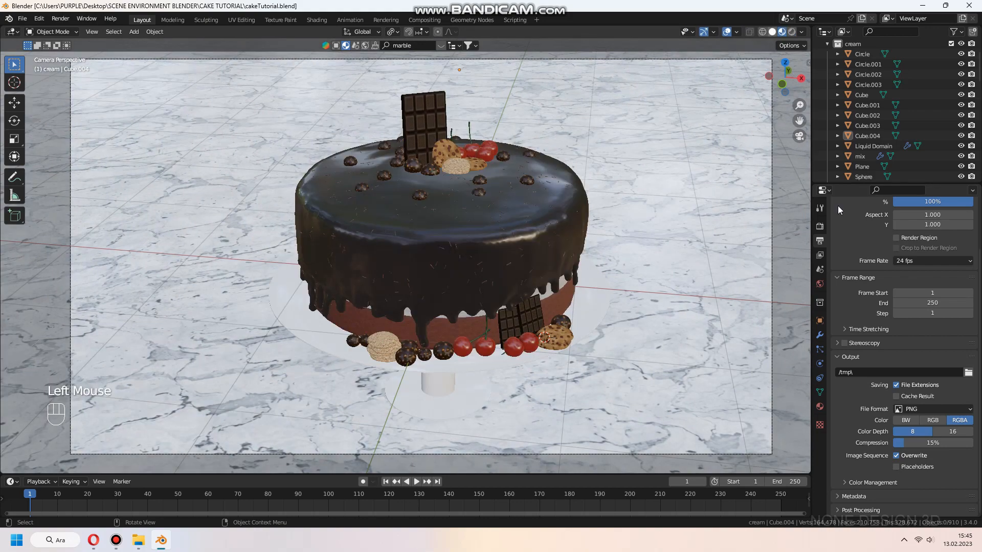
Change the Color Management look to Medium High Contrast, check it in rendered shading and save the file.
click(819, 226)
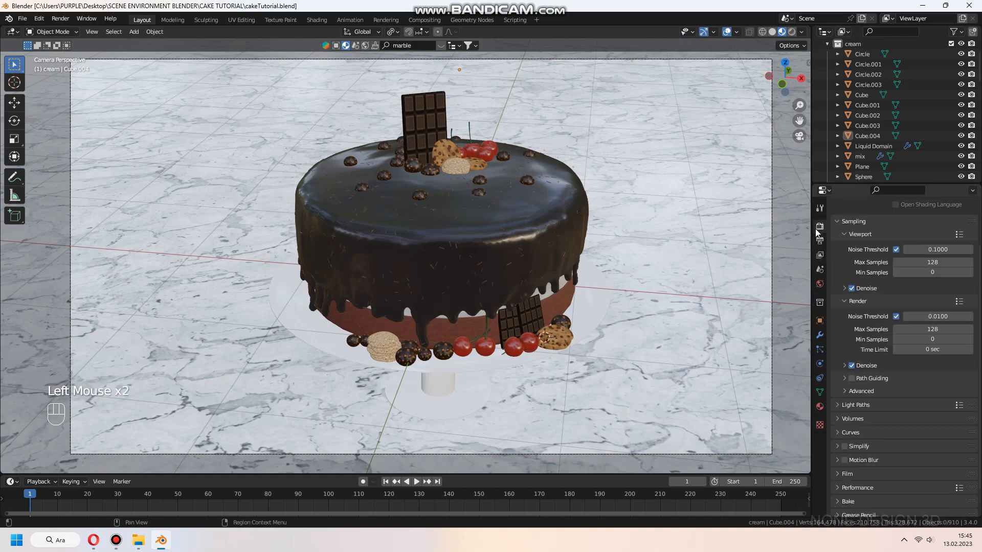
scroll(857, 446, down, 2)
click(843, 511)
scroll(869, 439, down, 4)
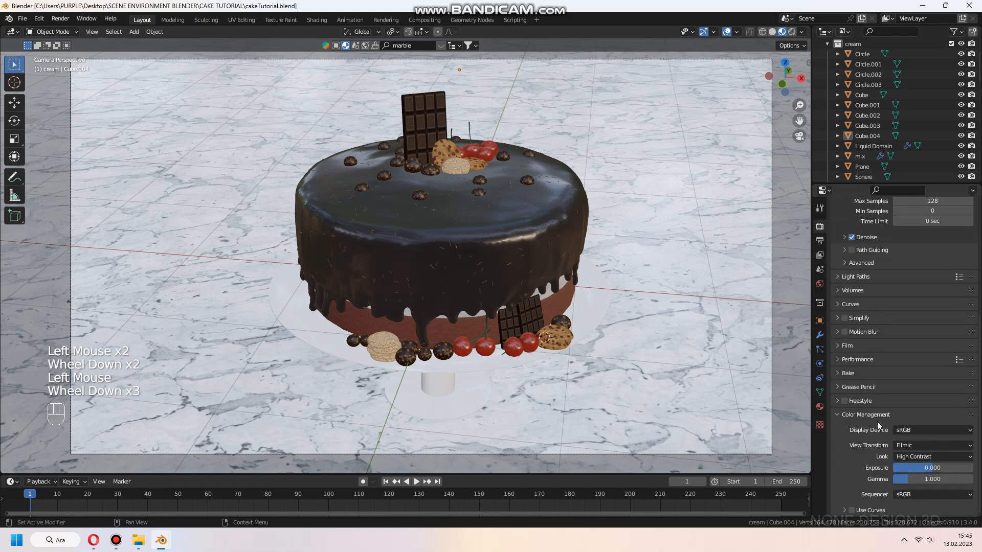
click(915, 458)
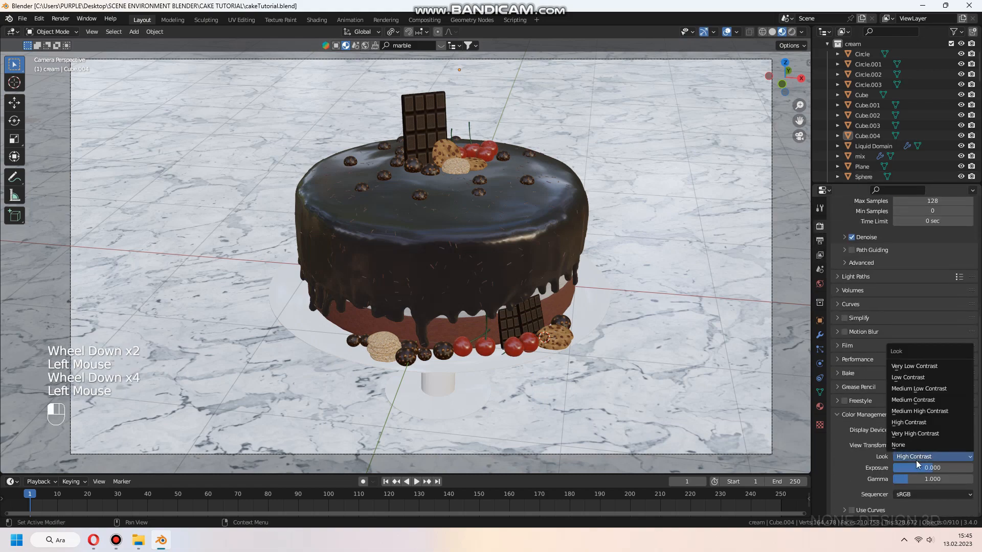
click(921, 411)
click(792, 32)
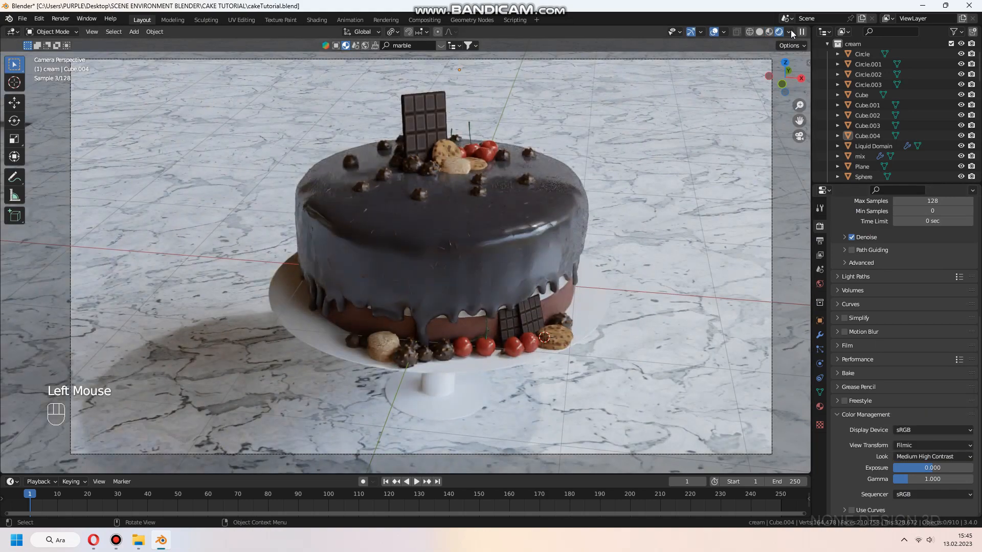
click(769, 32)
key(ctrl+s)
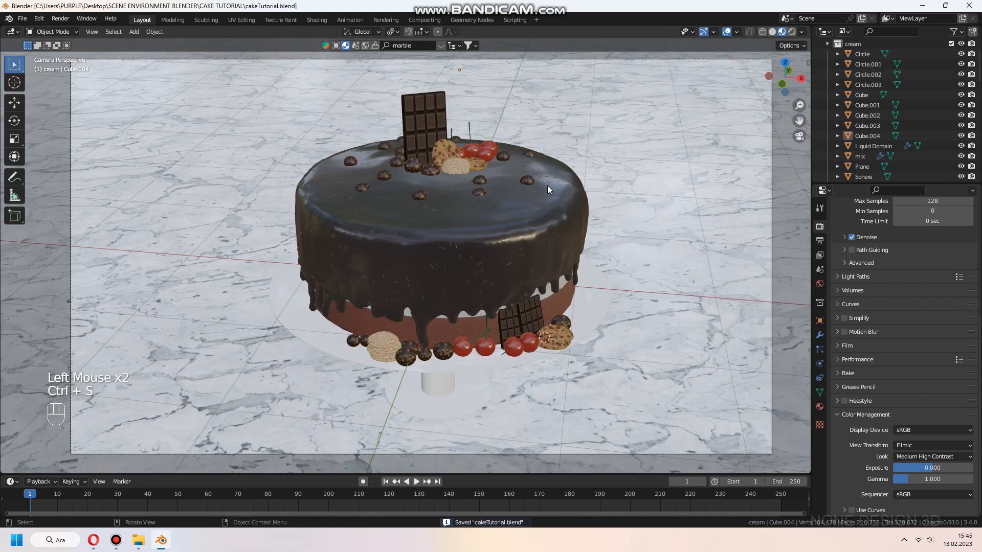
Save the file with the viewport in wireframe shading and render the still image.
scroll(844, 250, up, 5)
scroll(860, 240, up, 3)
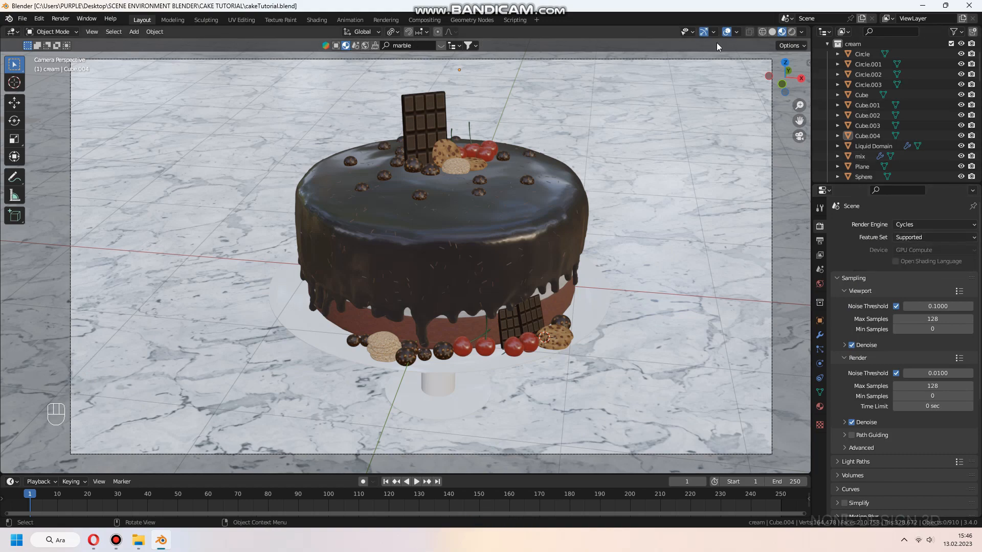
click(762, 32)
key(ctrl+s)
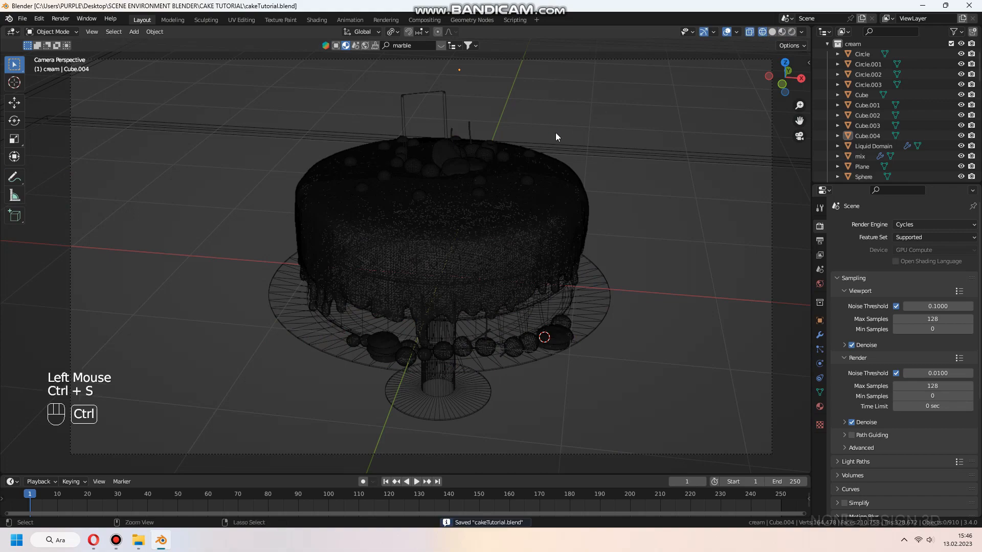
click(60, 18)
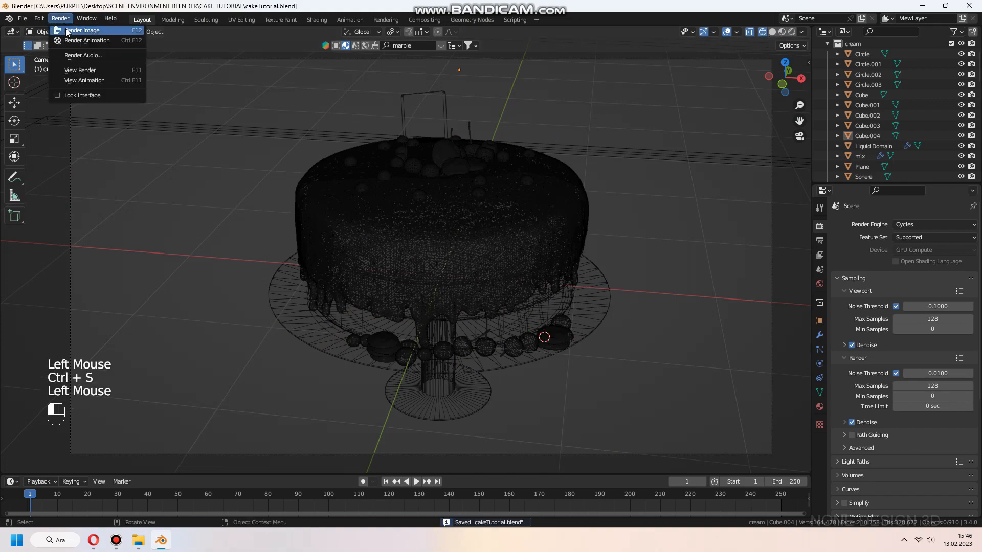
click(74, 30)
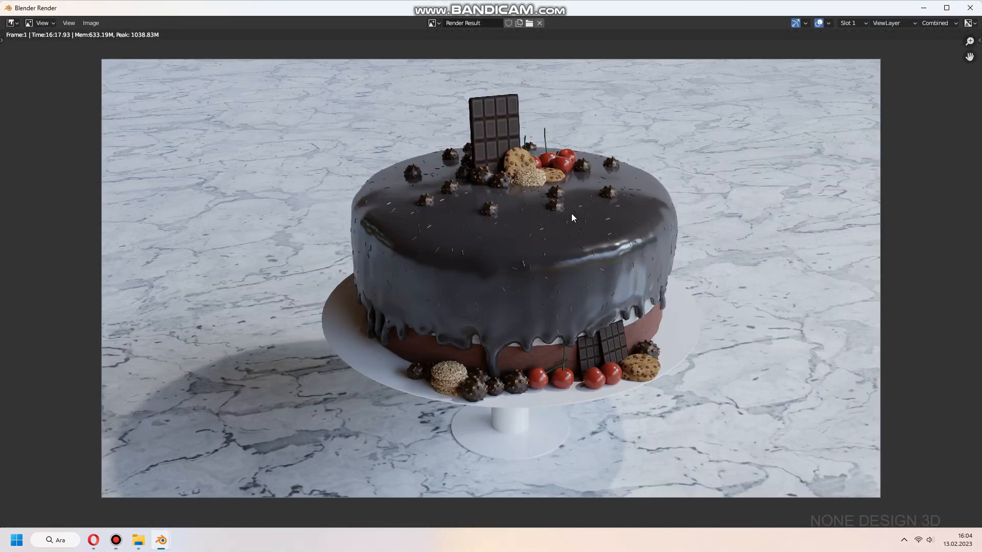
Examine the finished render up close, checking the glaze, sprinkles and toppings, and view the whole image again.
scroll(572, 213, up, 6)
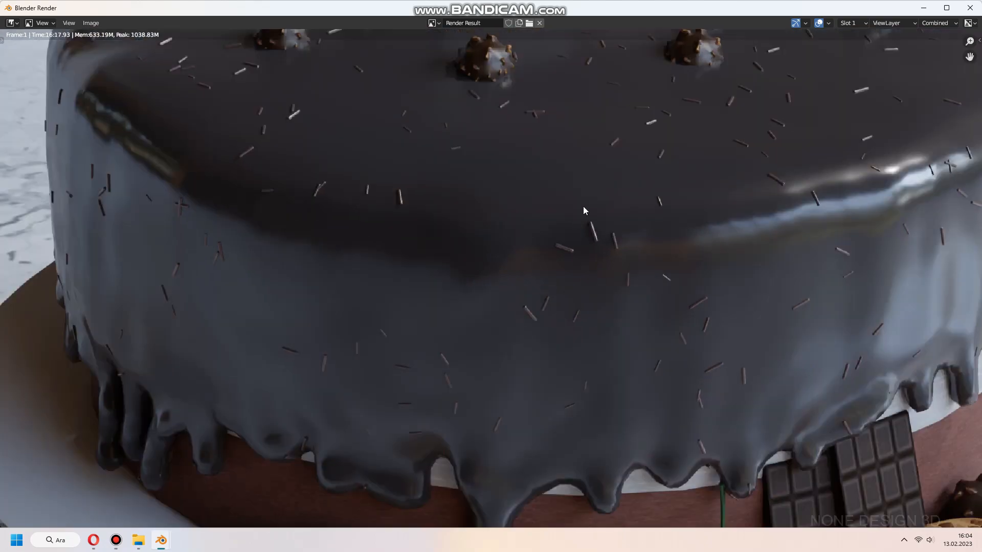
middle_drag(602, 179, 560, 445)
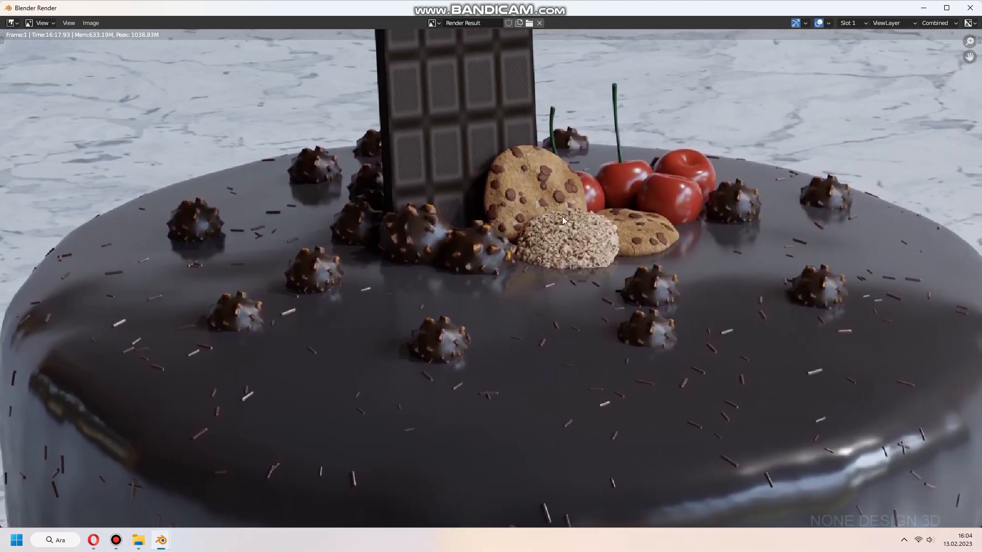
middle_drag(562, 220, 534, 184)
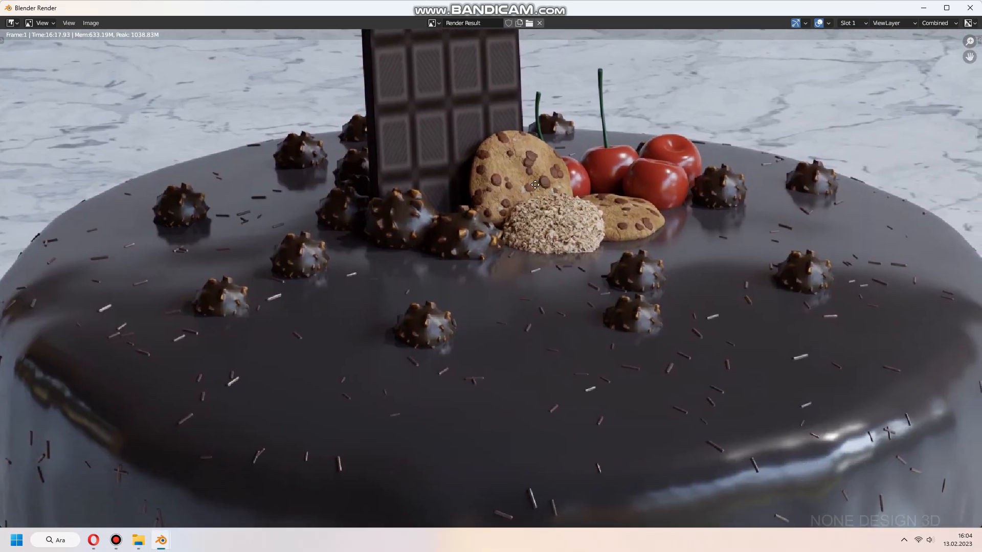
scroll(535, 184, down, 6)
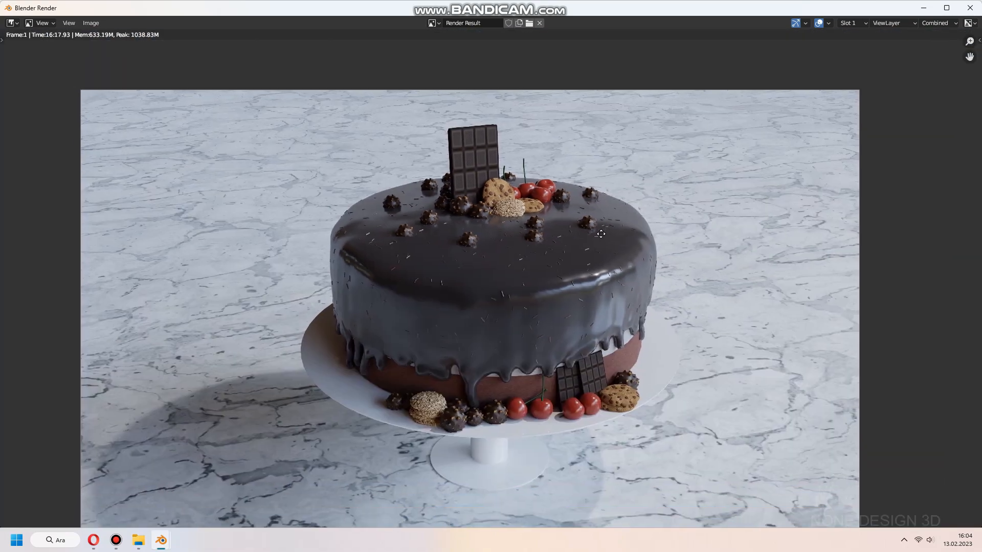
middle_drag(601, 234, 609, 233)
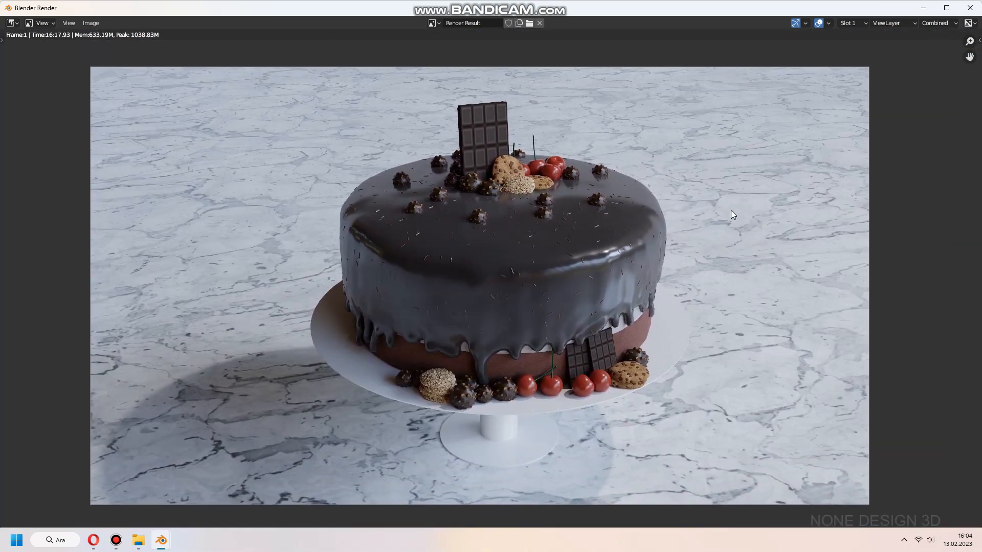